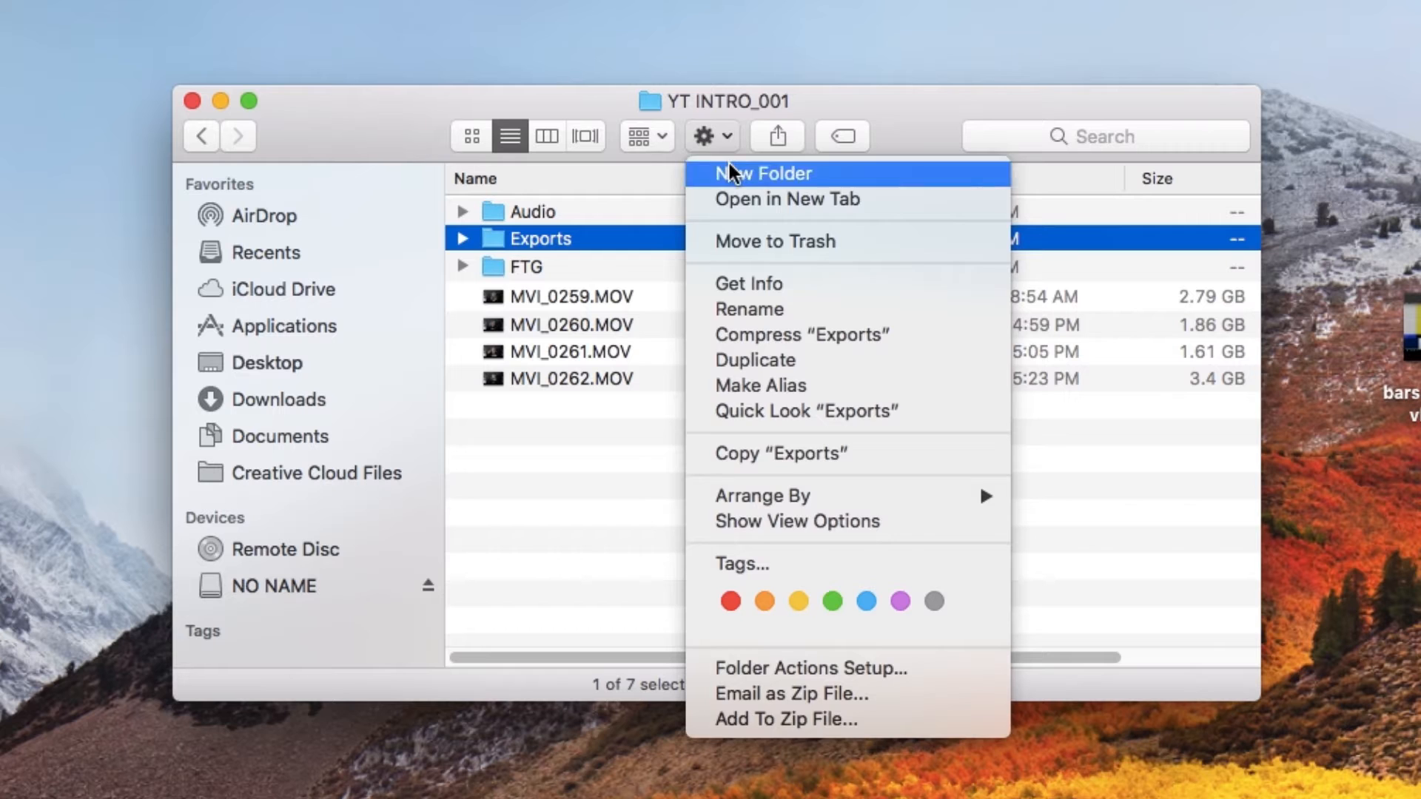
- Name the new folder in YT INTRO_001 "Elements"
{"action": "type", "text": "Eleme"}
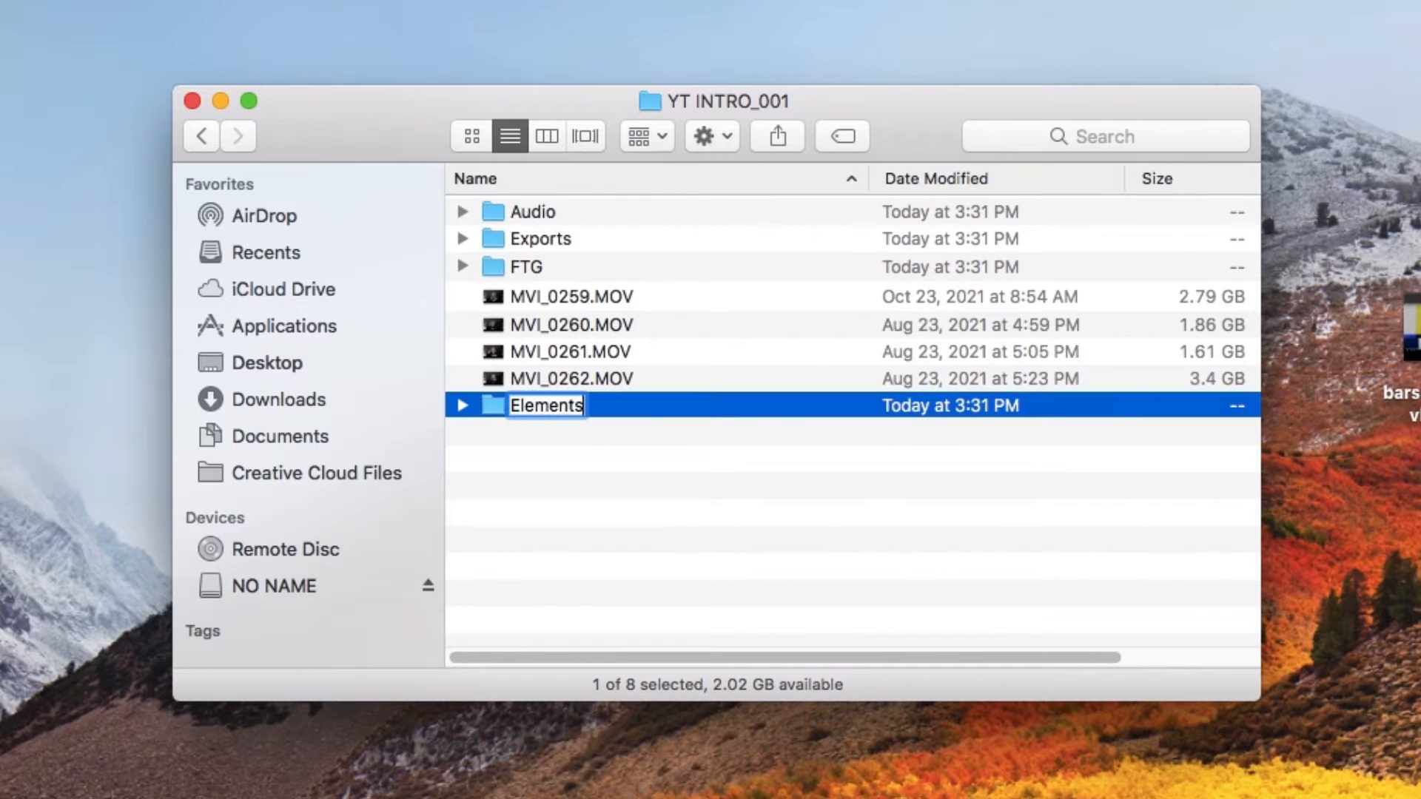
{"action": "type", "text": "nts"}
{"action": "key", "text": "Return"}
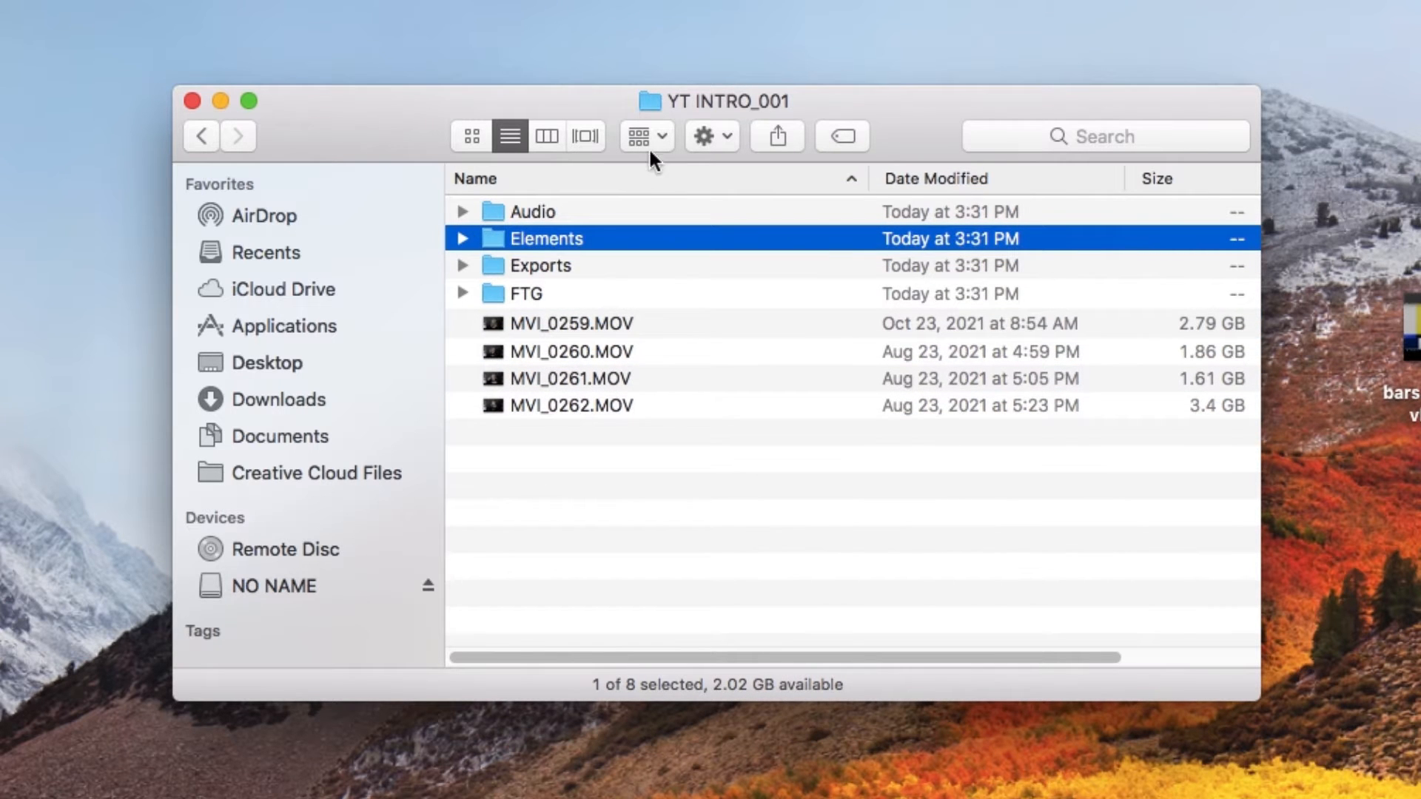
- Move the four clips MVI_0259.MOV to MVI_0262.MOV into the FTG folder
{"action": "left_click_drag", "start_coordinate": [577, 453], "coordinate": [513, 326]}
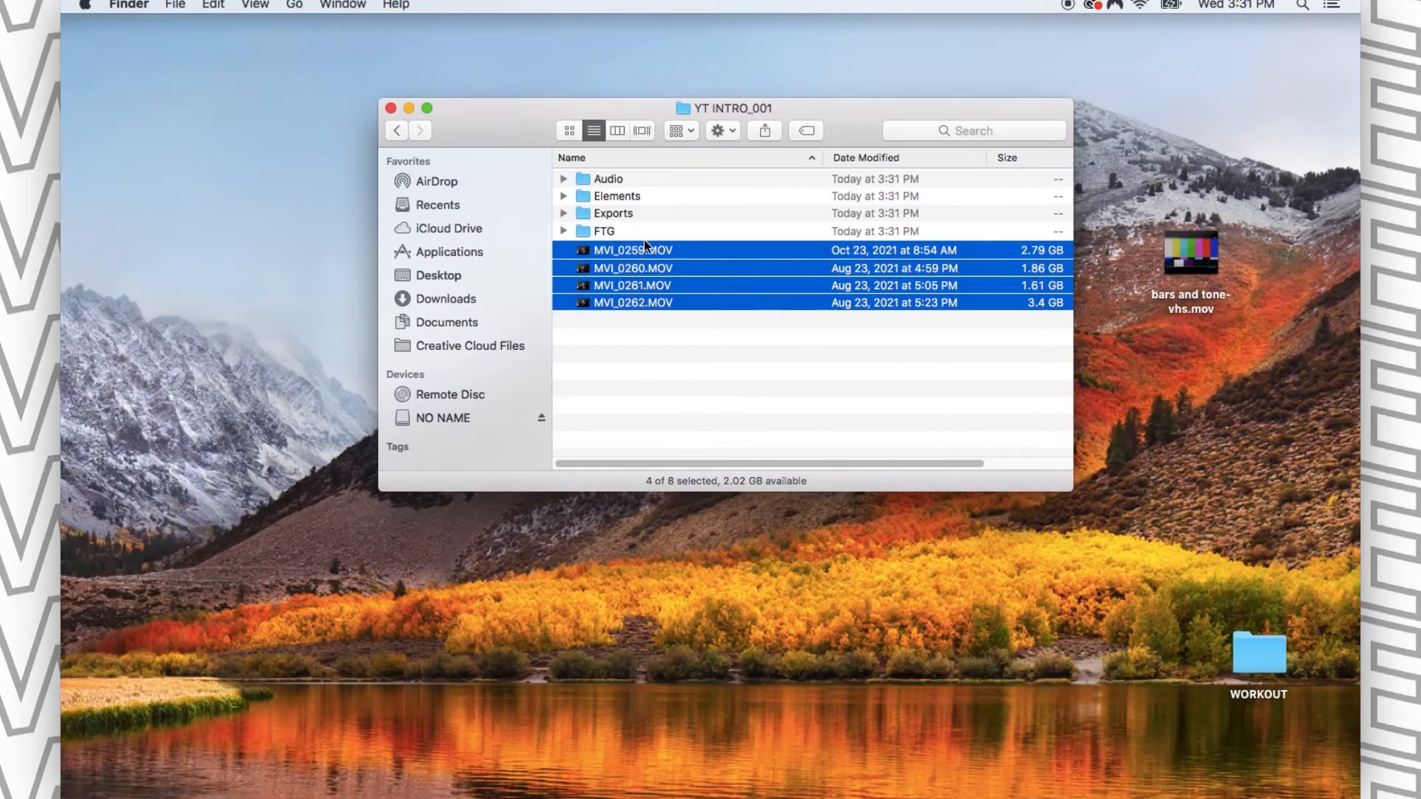
{"action": "left_click_drag", "start_coordinate": [610, 240], "coordinate": [610, 233]}
- Start a new project in Premiere Pro and name it YT INTRO_001
{"action": "left_click", "coordinate": [707, 775]}
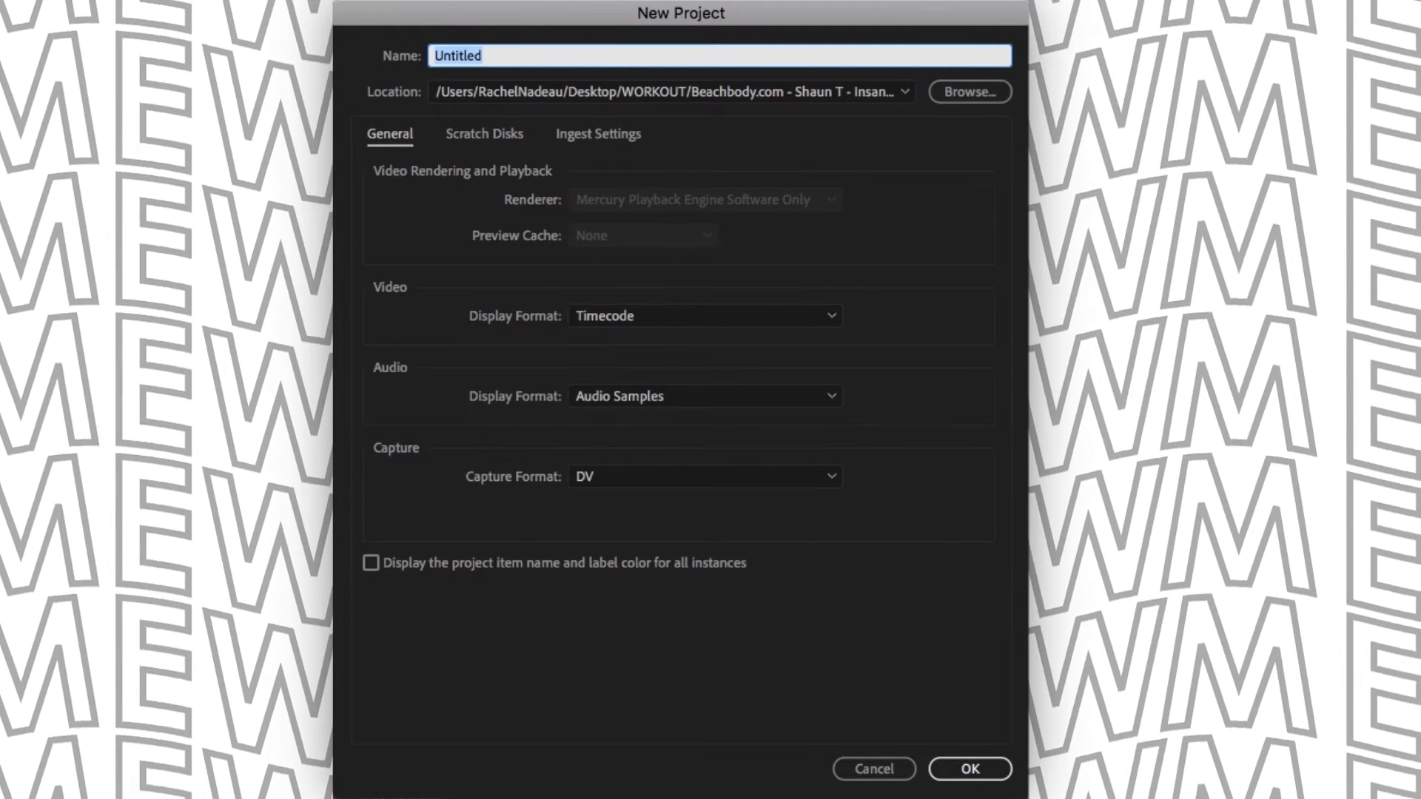
{"action": "left_click", "coordinate": [526, 53]}
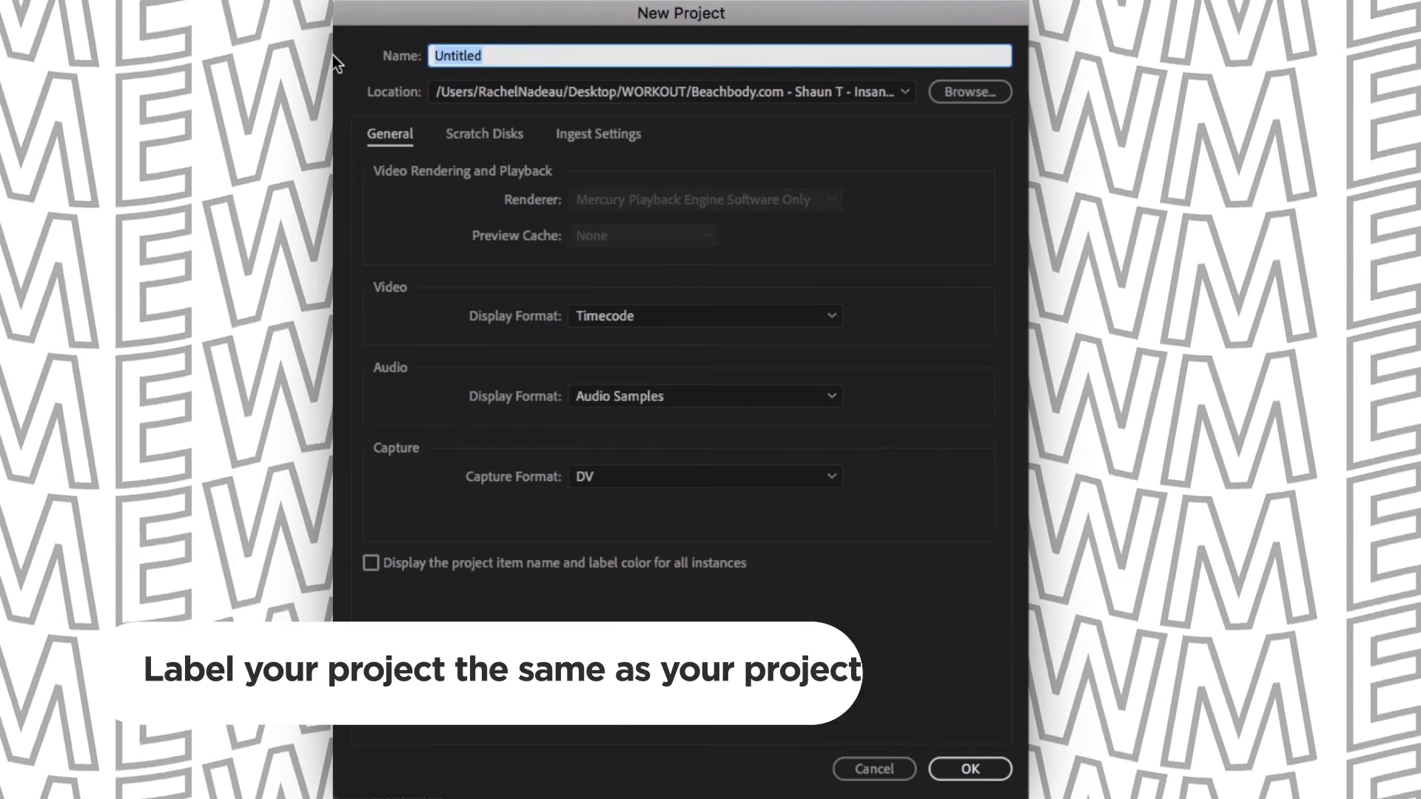
{"action": "key", "text": "BackSpace"}
{"action": "key", "text": "BackSpace"}
{"action": "key", "text": "BackSpace"}
{"action": "key", "text": "BackSpace"}
{"action": "key", "text": "BackSpace"}
{"action": "key", "text": "BackSpace"}
{"action": "key", "text": "BackSpace"}
{"action": "key", "text": "BackSpace"}
{"action": "type", "text": "YT INTR"}
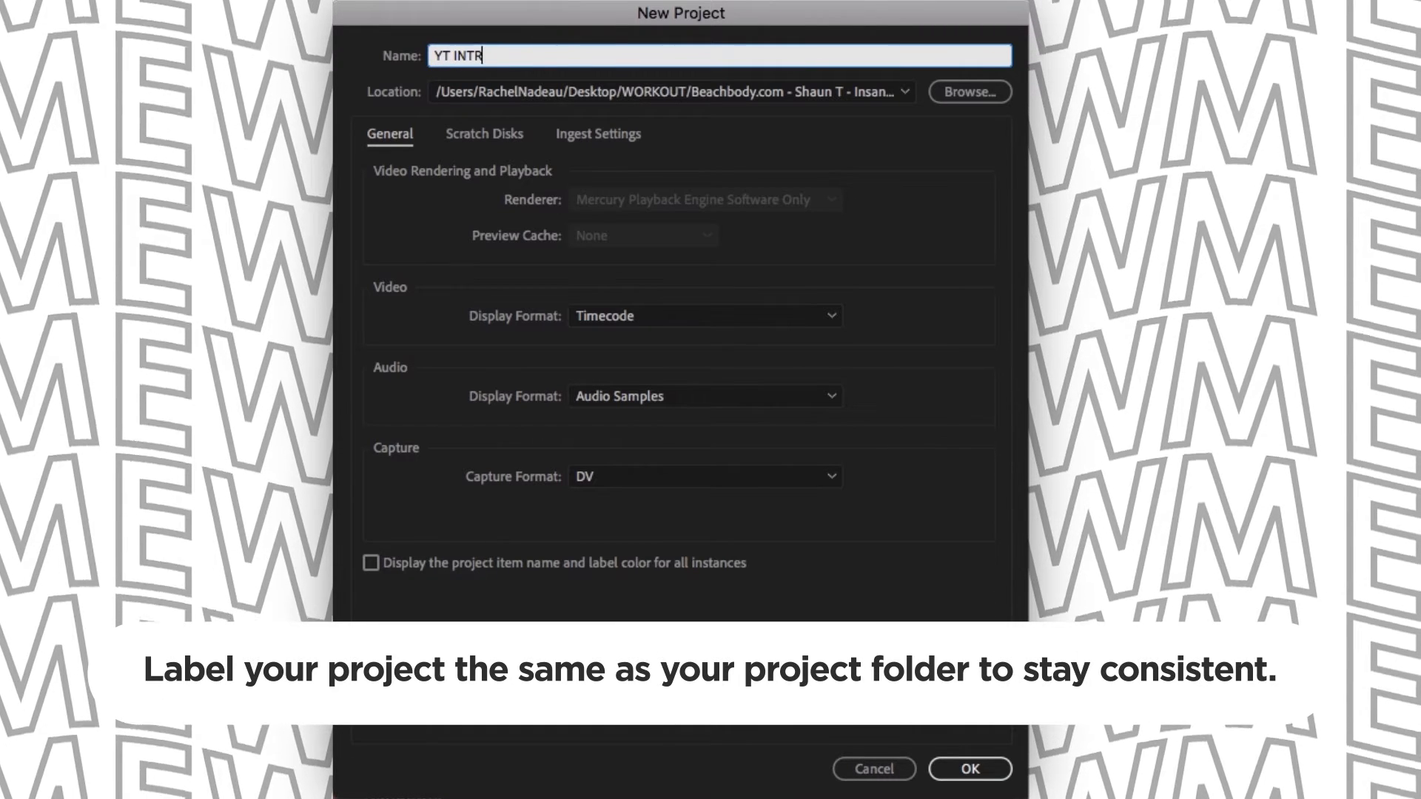
{"action": "type", "text": "O_001"}
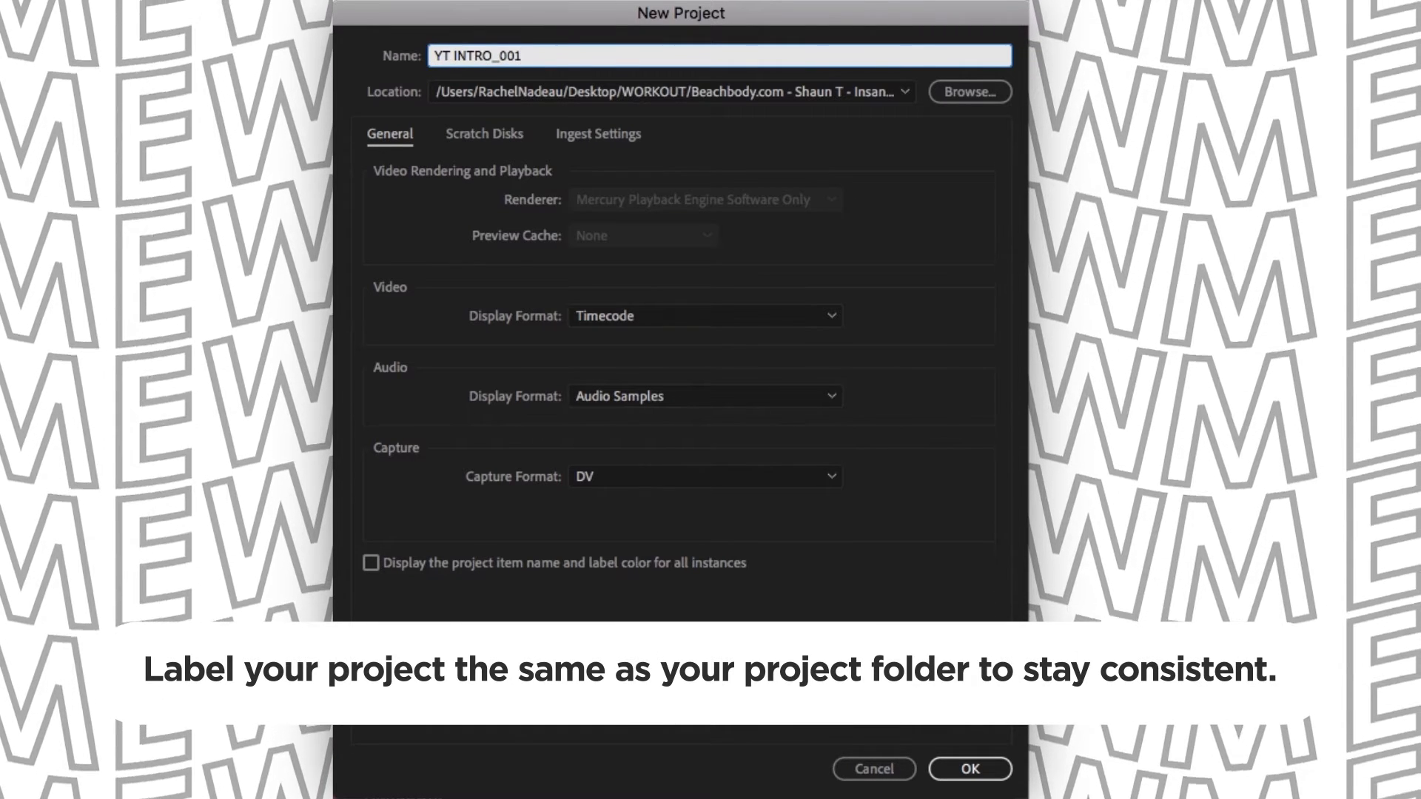
- Set the project location to the YT INTRO_001 folder on the NO NAME drive and create the project
{"action": "left_click", "coordinate": [991, 99]}
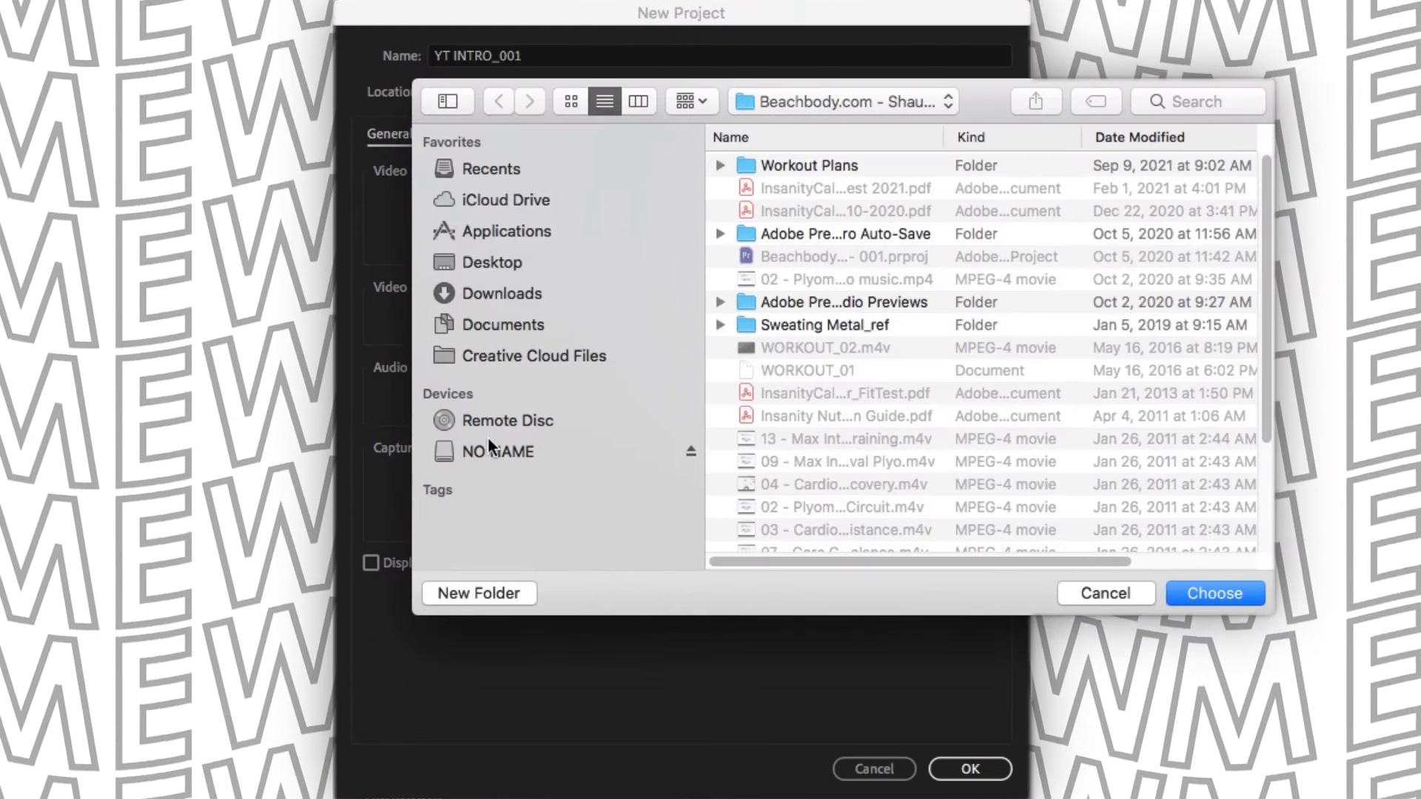
{"action": "left_click", "coordinate": [492, 448]}
{"action": "double_click", "coordinate": [805, 169]}
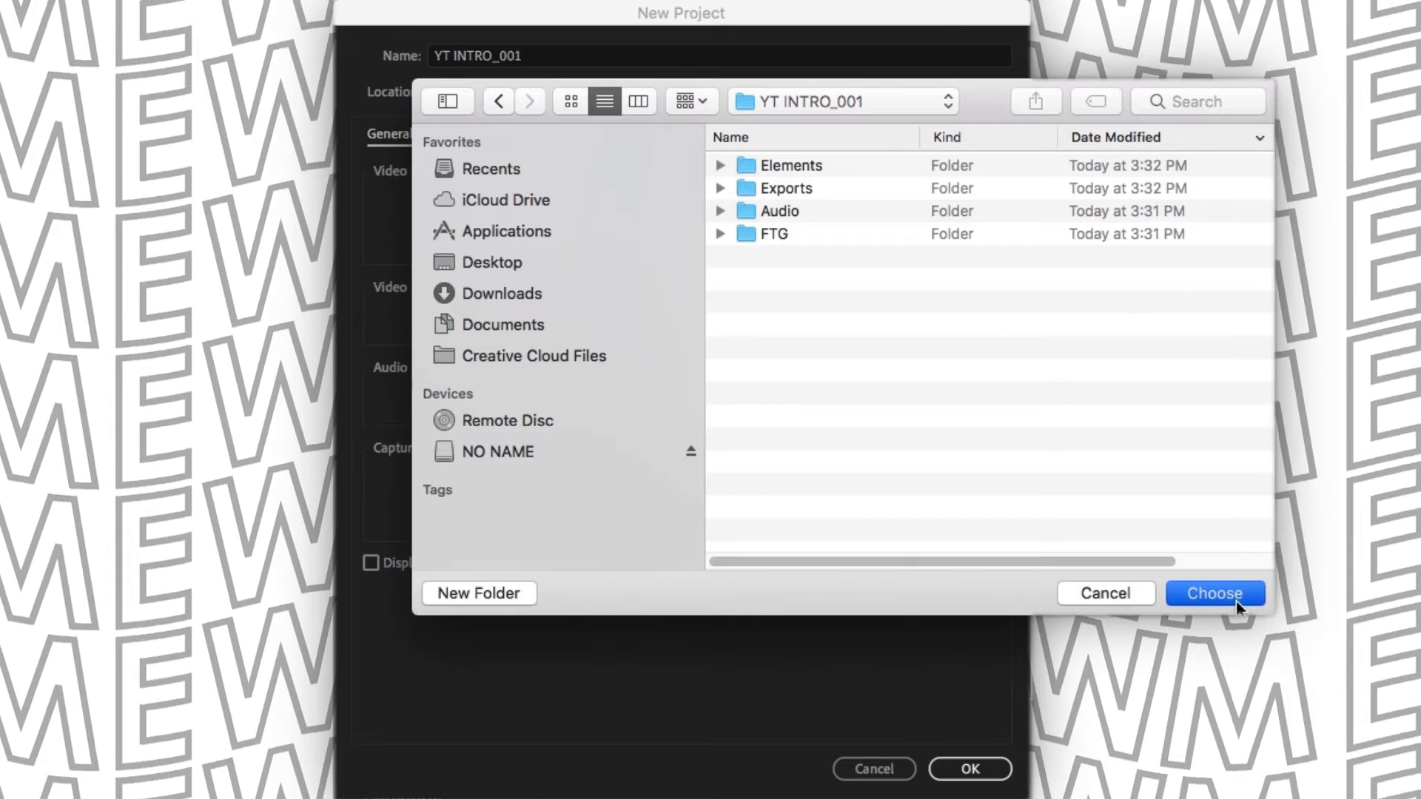
{"action": "left_click", "coordinate": [1201, 593]}
{"action": "left_click", "coordinate": [990, 775]}
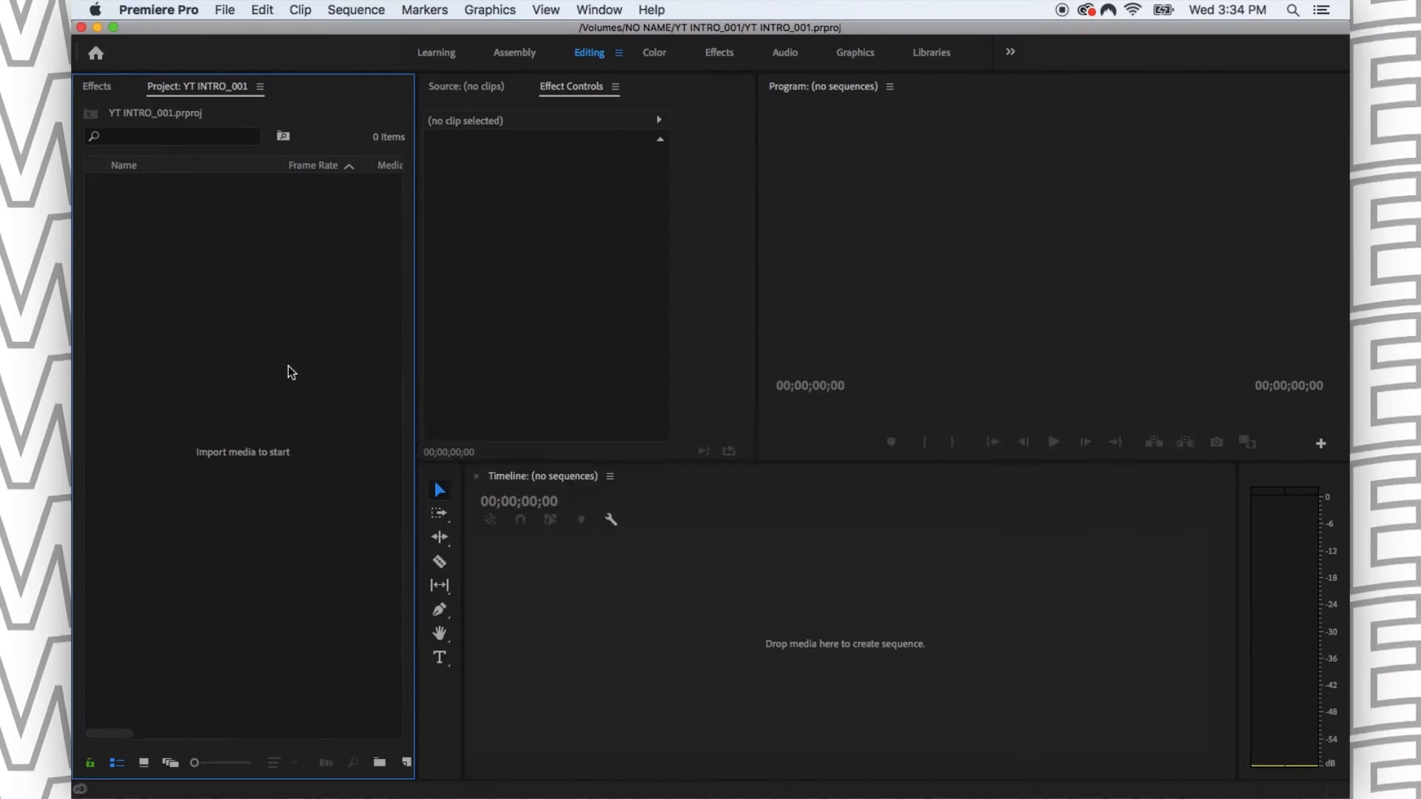
- Import the four MVI clips straight from the FTG folder in Finder into the Premiere Pro project and undo it
{"action": "key", "text": "super+Tab"}
{"action": "key", "text": "super+Tab"}
{"action": "key", "text": "super+Tab"}
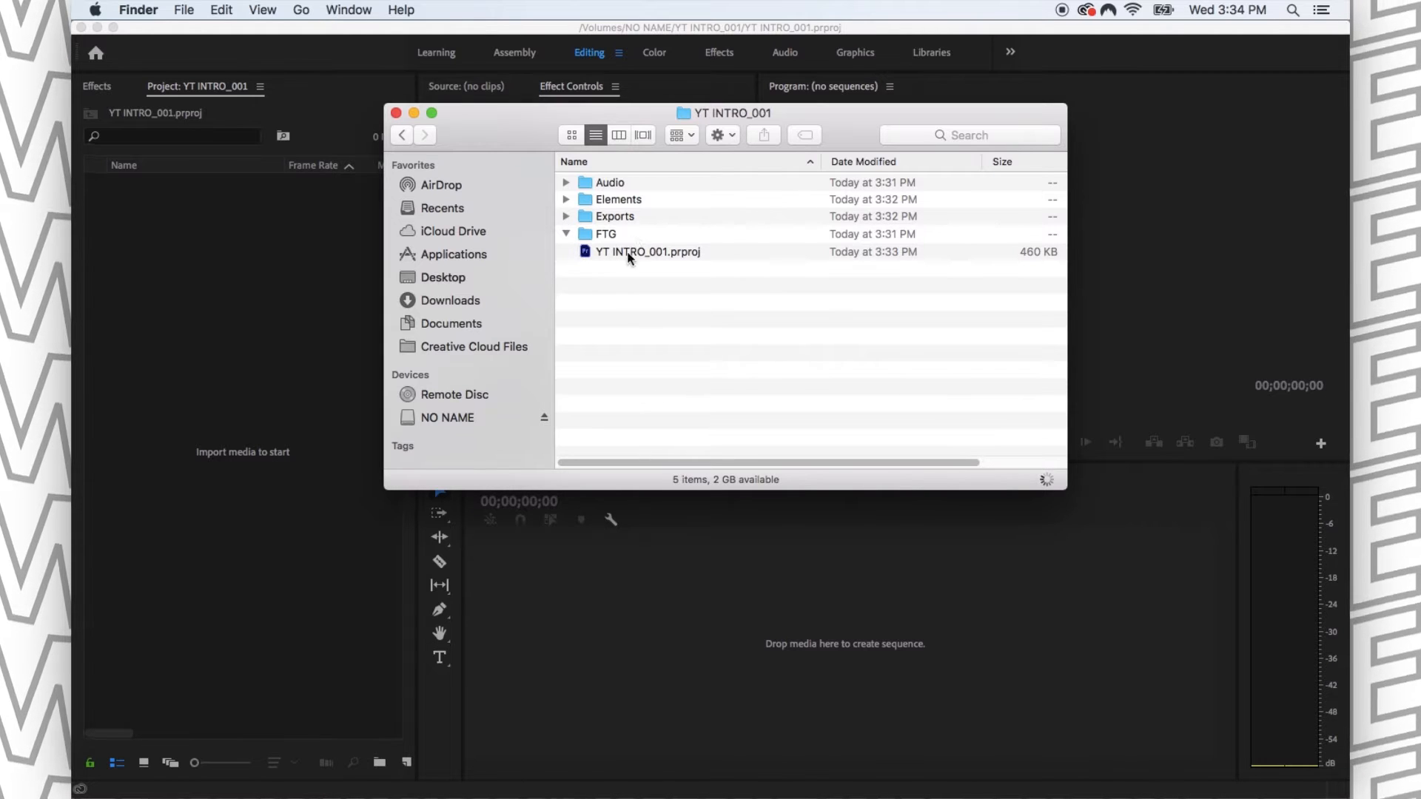
{"action": "left_click_drag", "start_coordinate": [627, 255], "coordinate": [189, 259]}
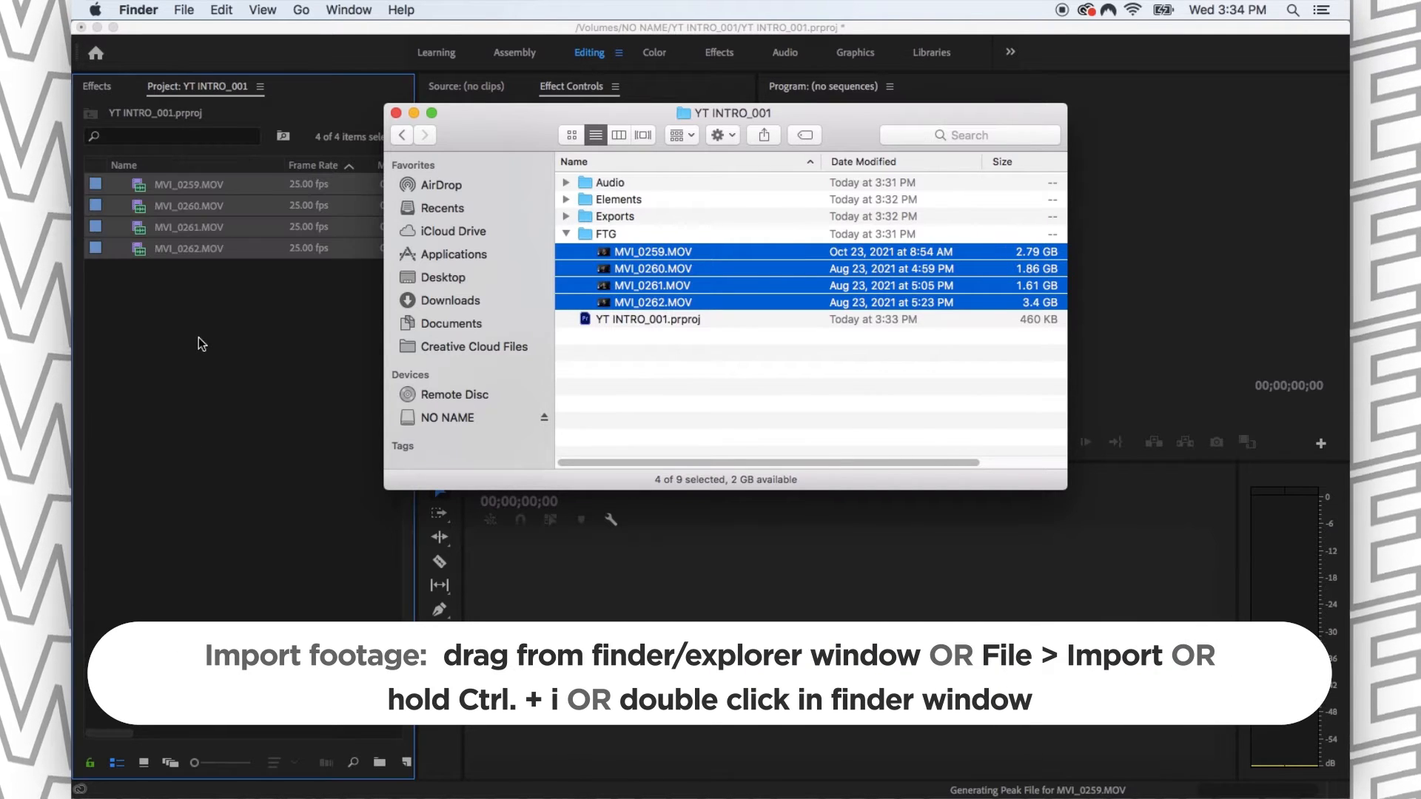
{"action": "left_click", "coordinate": [190, 412]}
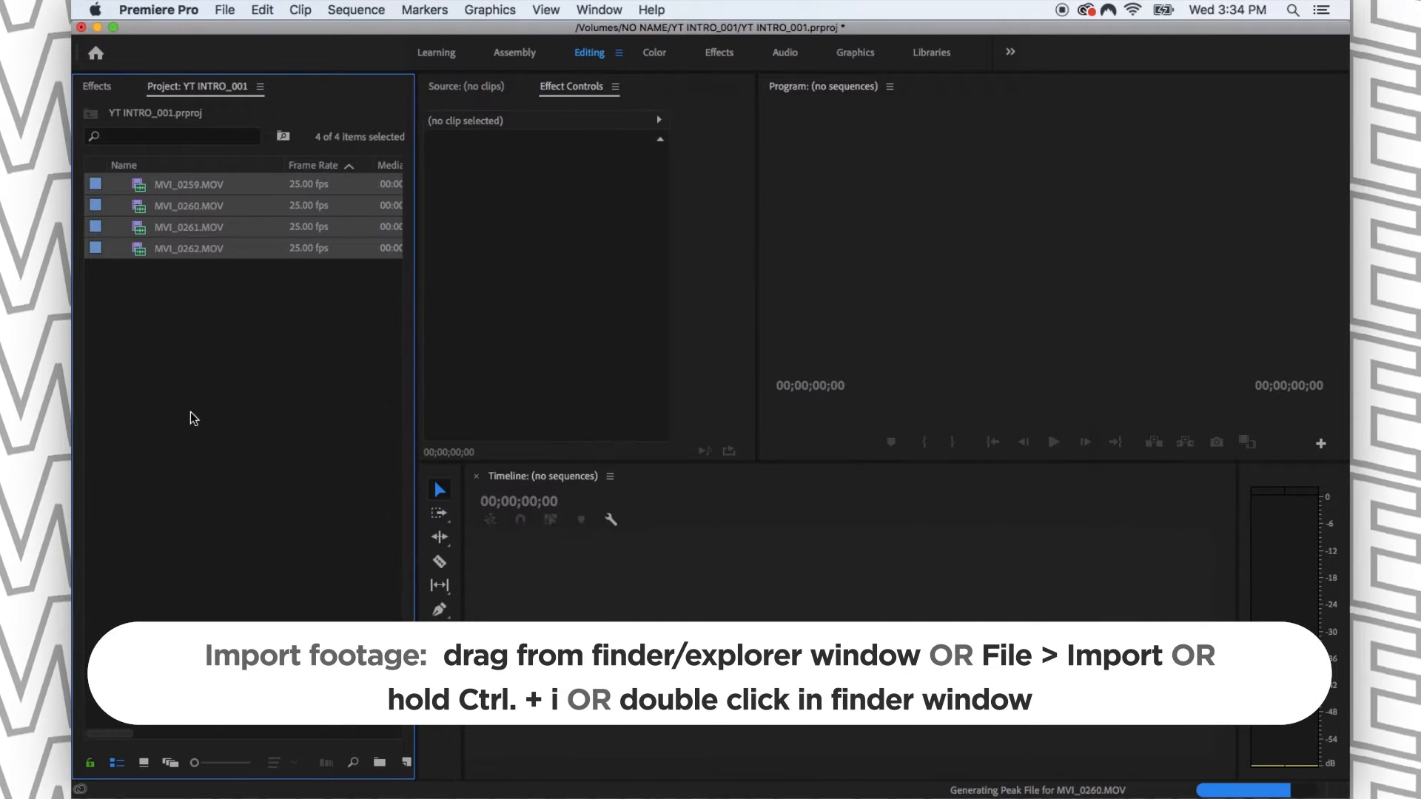
{"action": "key", "text": "super+z"}
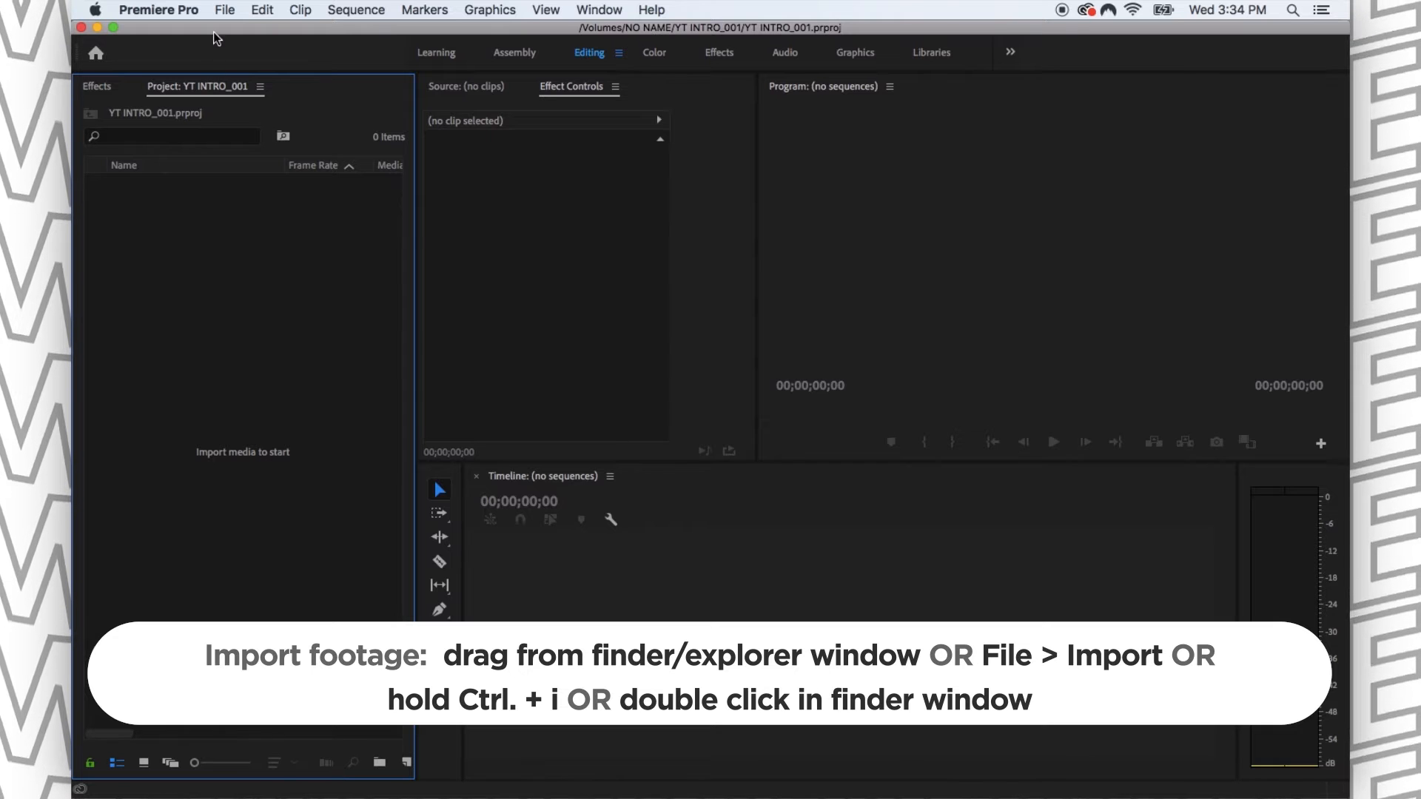
- Try importing the four MVI clips from the FTG folder through the Import dialog and undo the import
{"action": "left_click", "coordinate": [224, 10]}
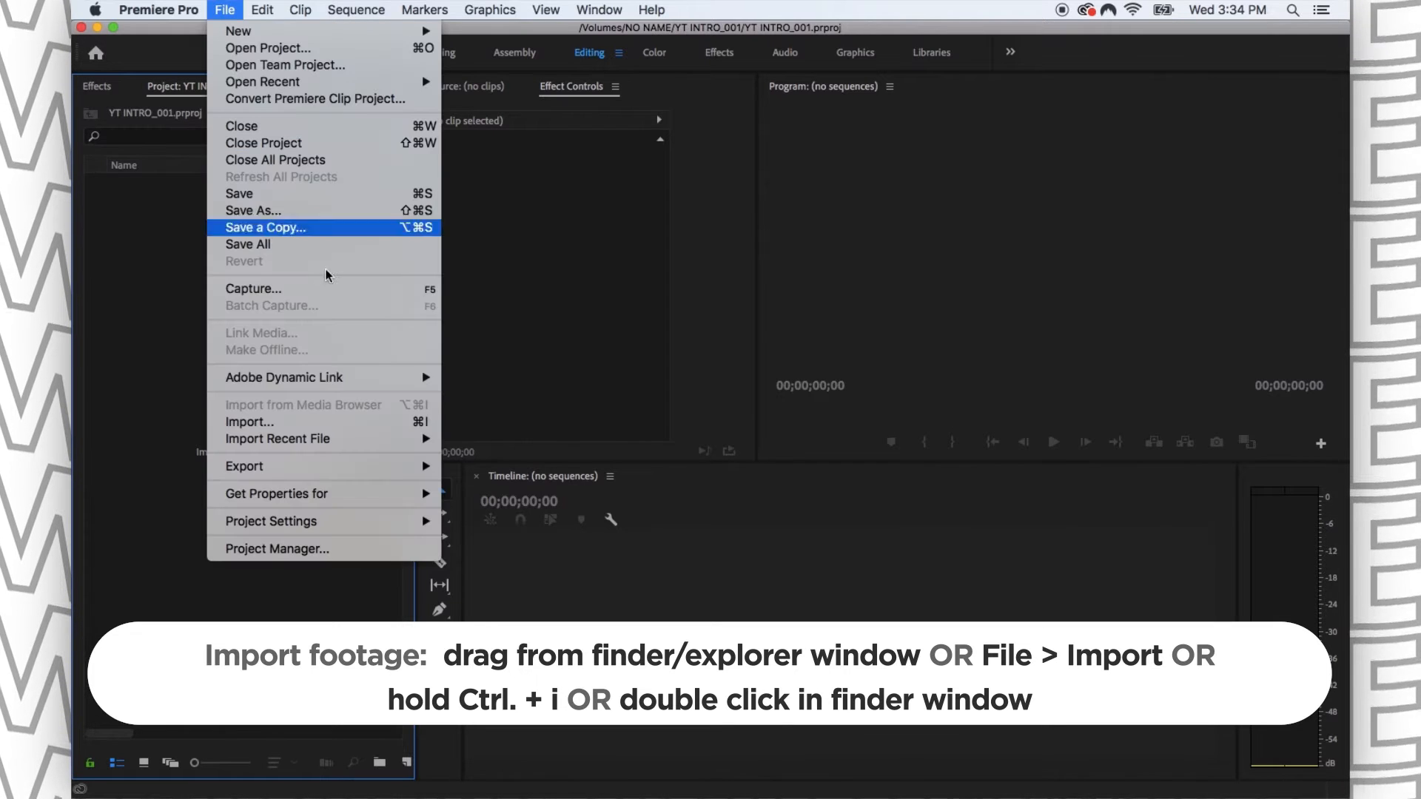
{"action": "left_click", "coordinate": [320, 424]}
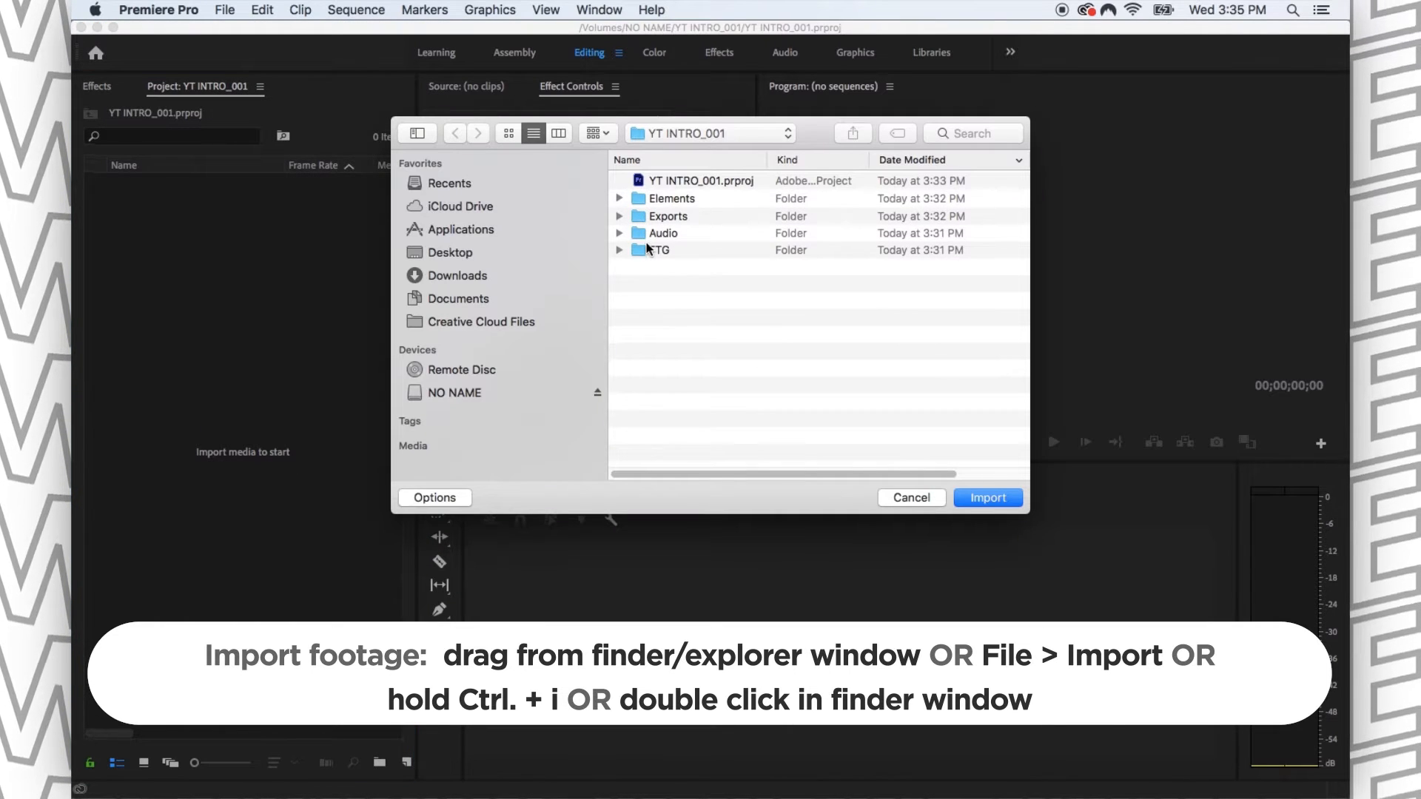
{"action": "left_click", "coordinate": [619, 251]}
{"action": "left_click", "coordinate": [682, 266]}
{"action": "left_click", "coordinate": [714, 318], "text": "shift"}
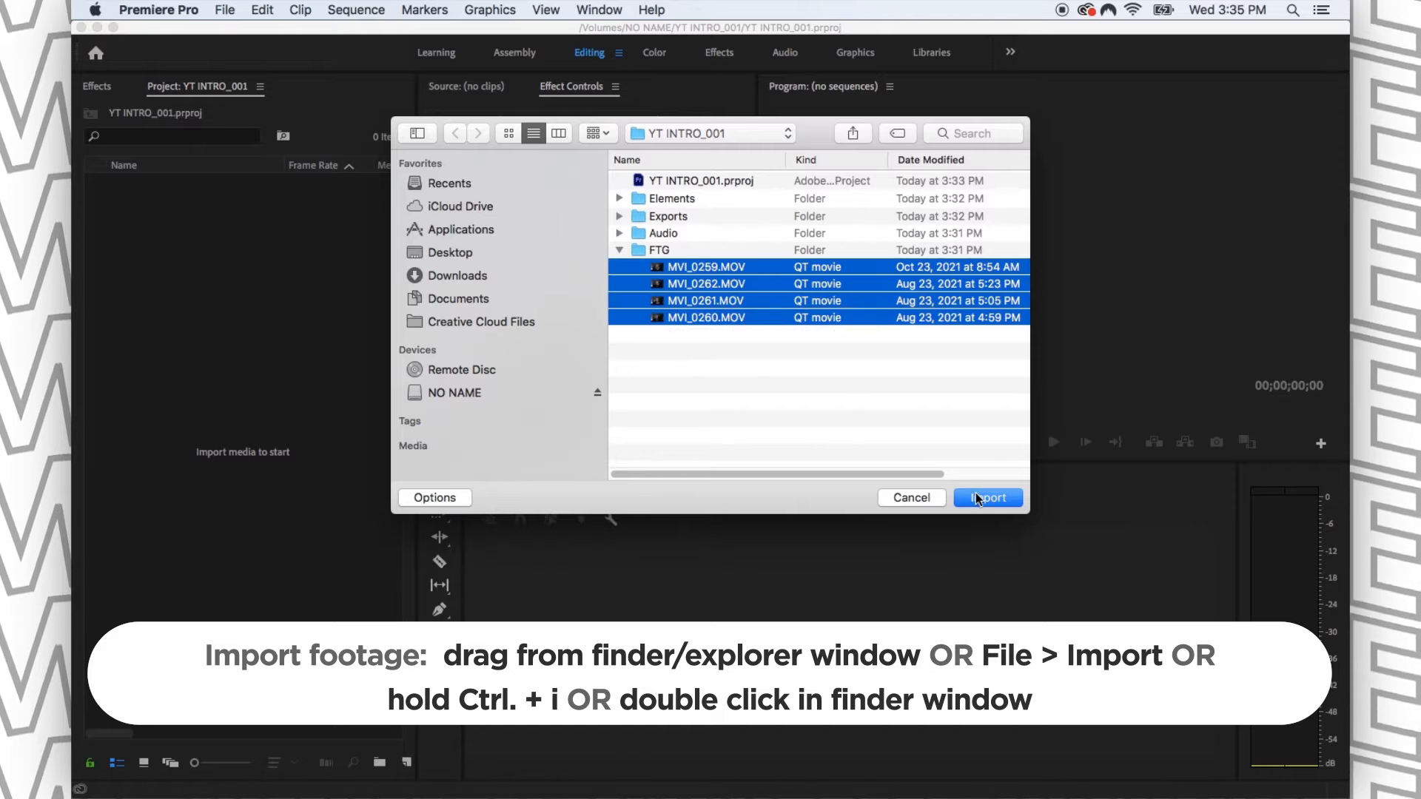
{"action": "left_click", "coordinate": [977, 498]}
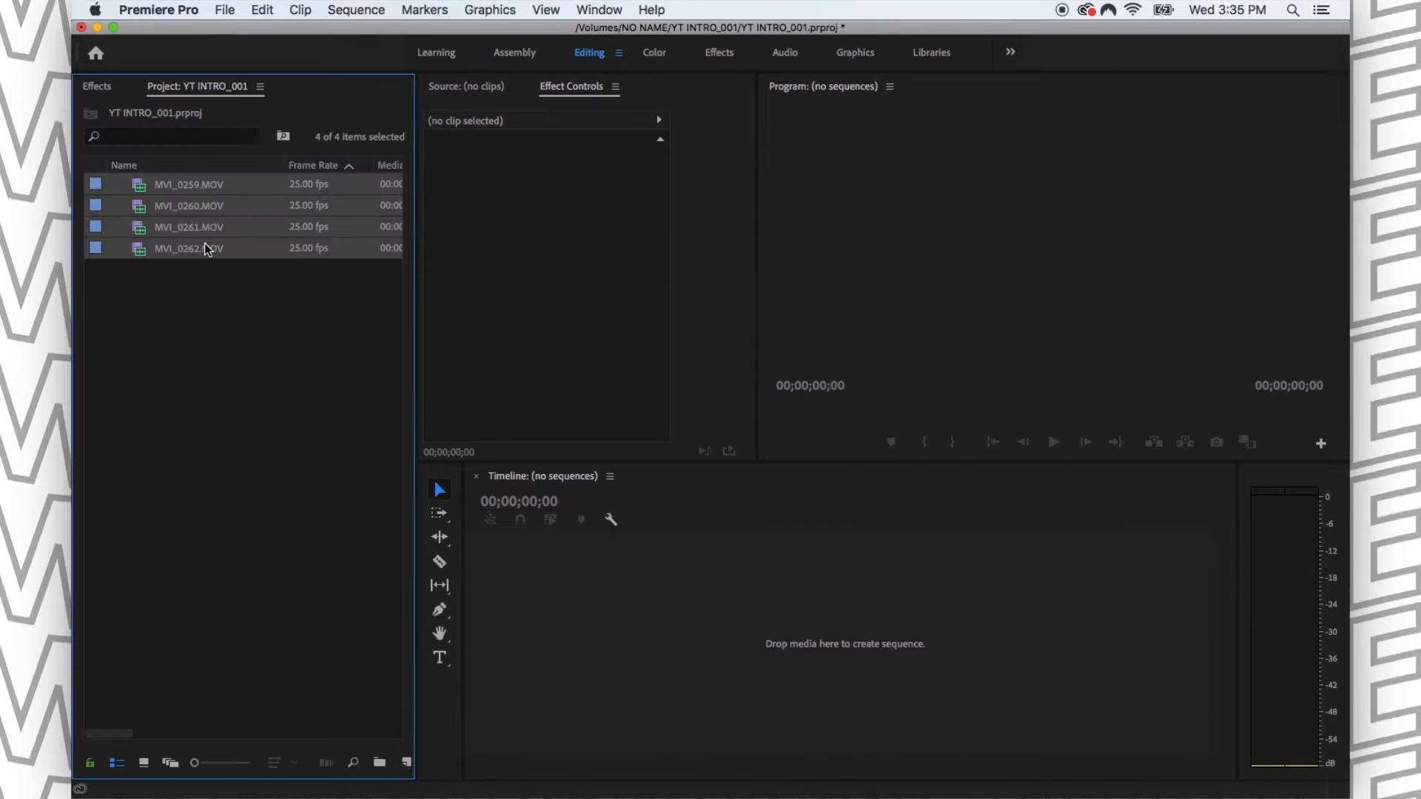
{"action": "left_click", "coordinate": [235, 384]}
{"action": "key", "text": "super+z"}
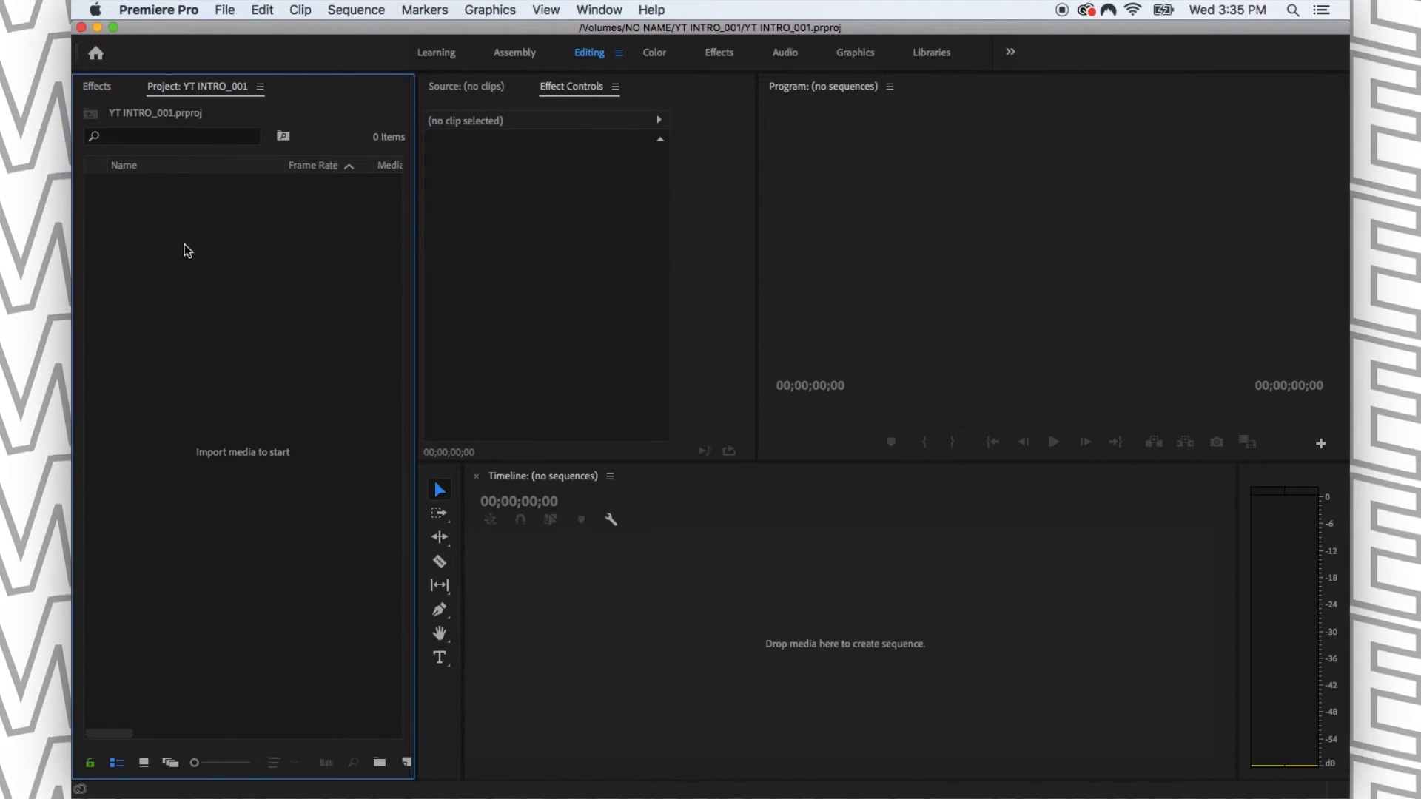
- Import clips MVI_0259.MOV to MVI_0262.MOV from the FTG folder and group them in a new bin named FTG
{"action": "double_click", "coordinate": [194, 257]}
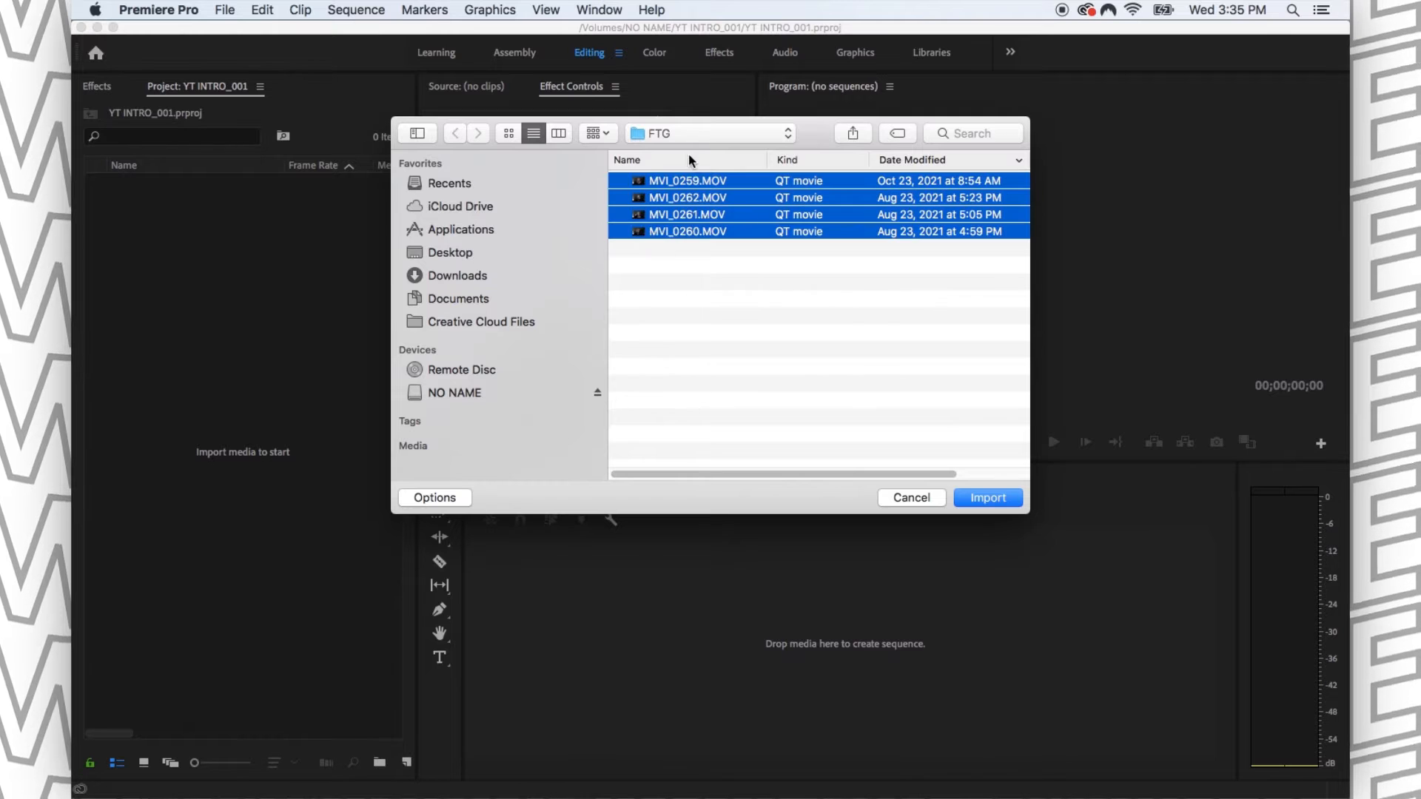
{"action": "left_click", "coordinate": [988, 498]}
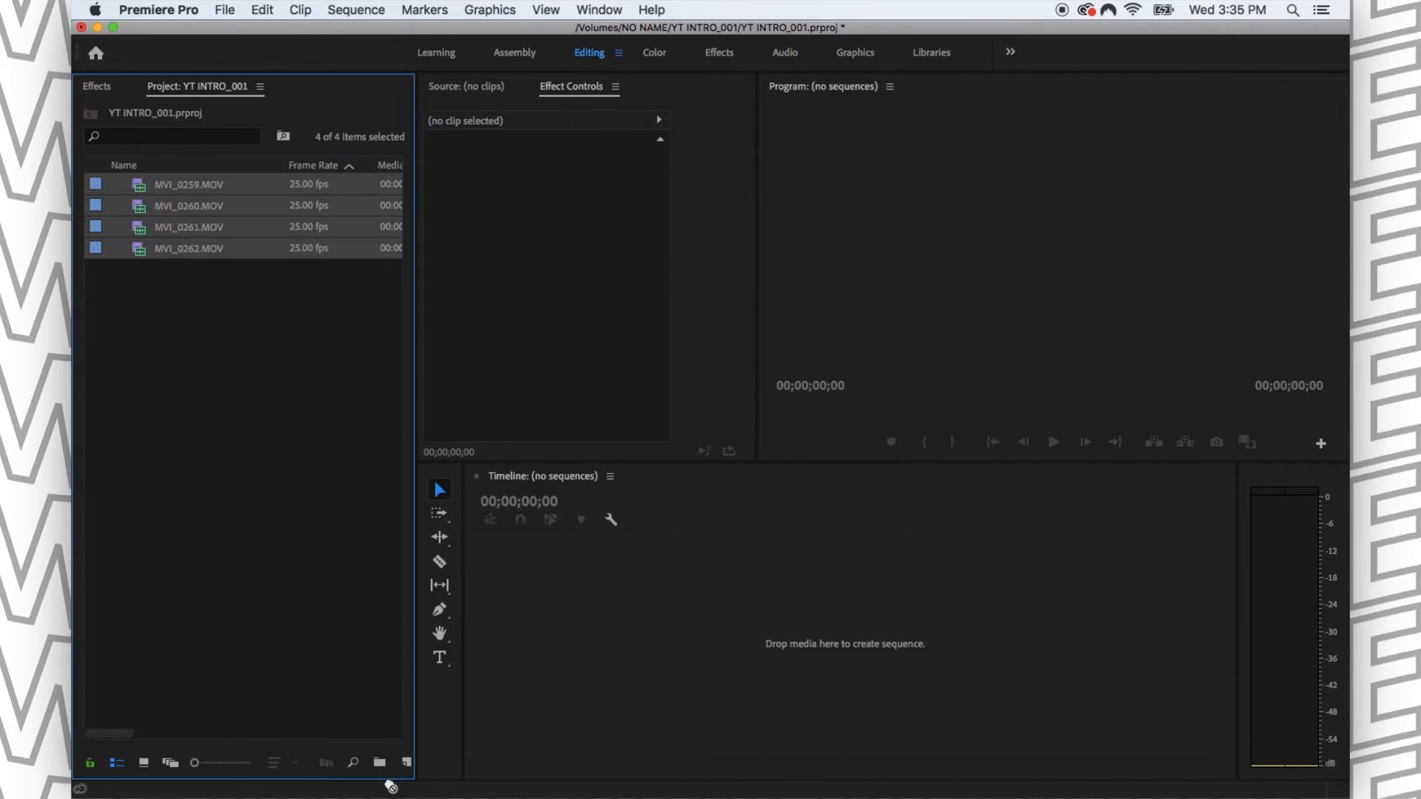
{"action": "left_click", "coordinate": [379, 762]}
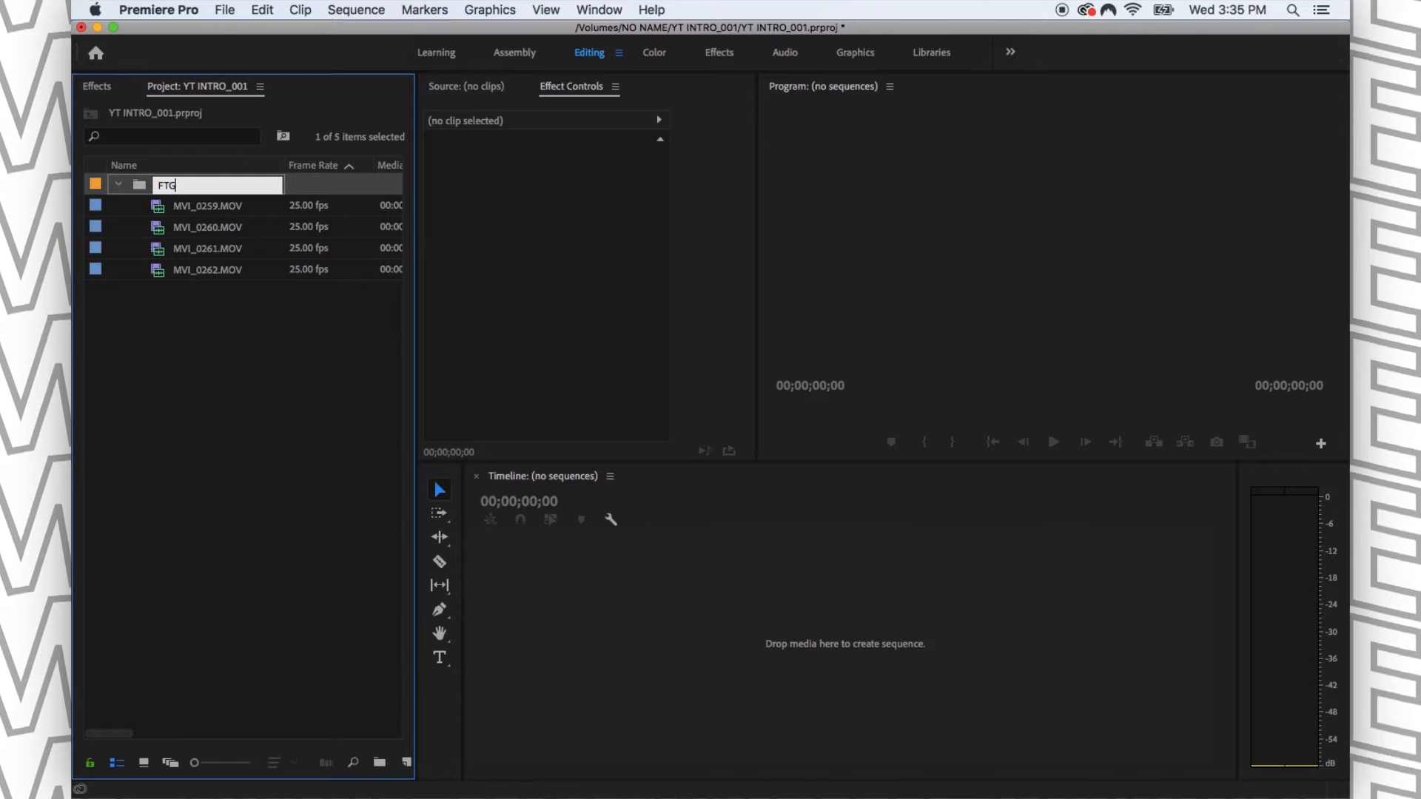
{"action": "key", "text": "Return"}
{"action": "left_click", "coordinate": [203, 326]}
- Compare the FTG folder's contents in Finder's column view with the FTG bin in the Premiere Pro project
{"action": "key", "text": "super+Tab"}
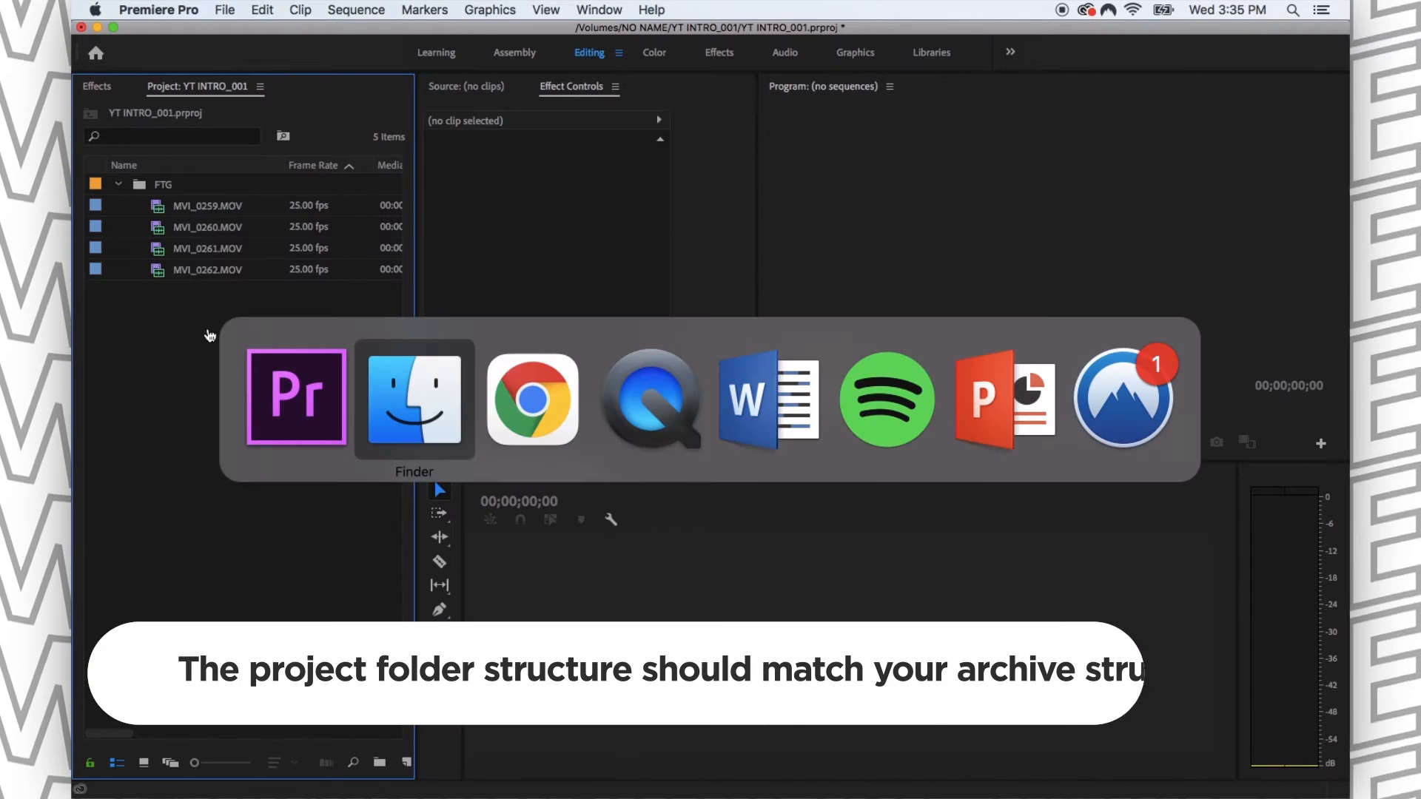
{"action": "left_click", "coordinate": [644, 363]}
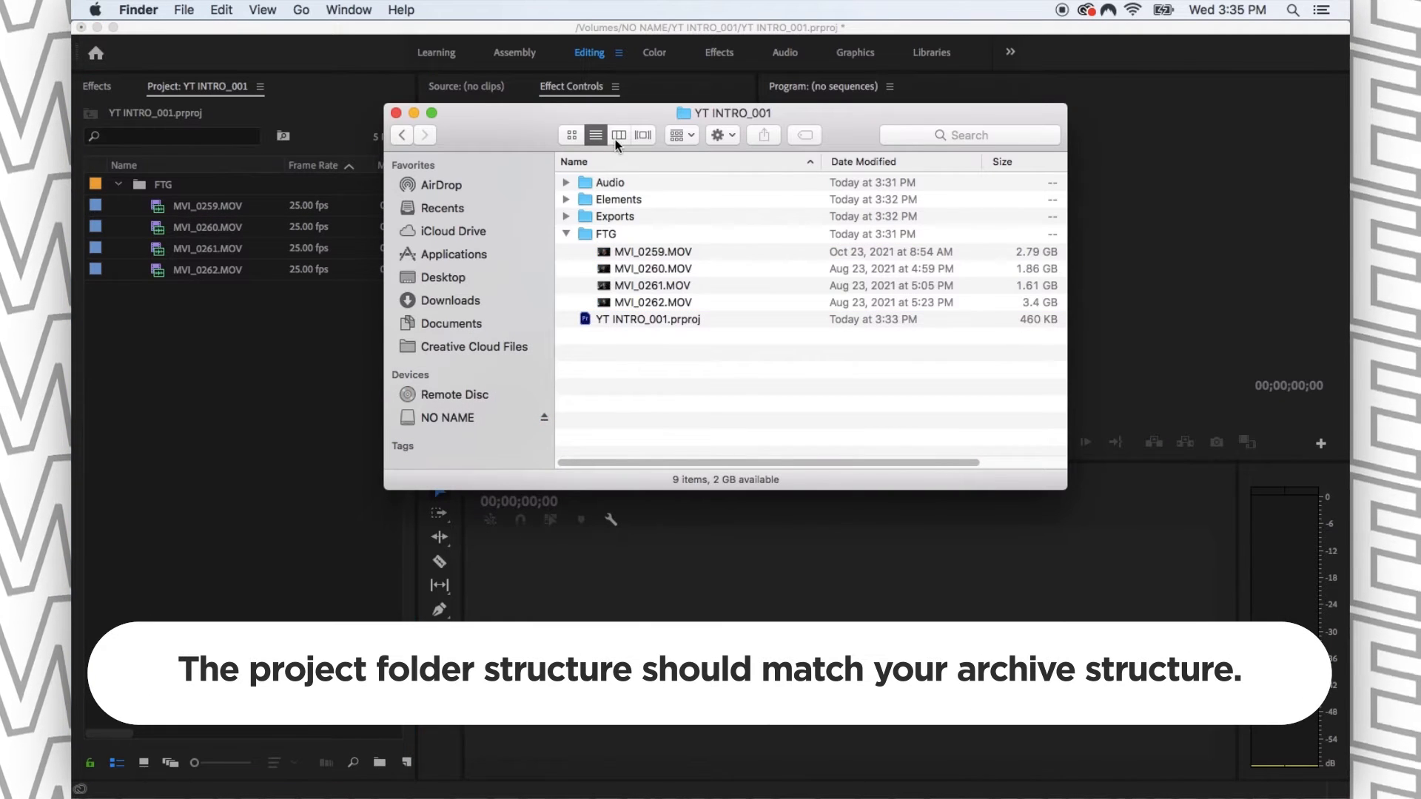
{"action": "left_click", "coordinate": [618, 135]}
{"action": "left_click", "coordinate": [774, 209]}
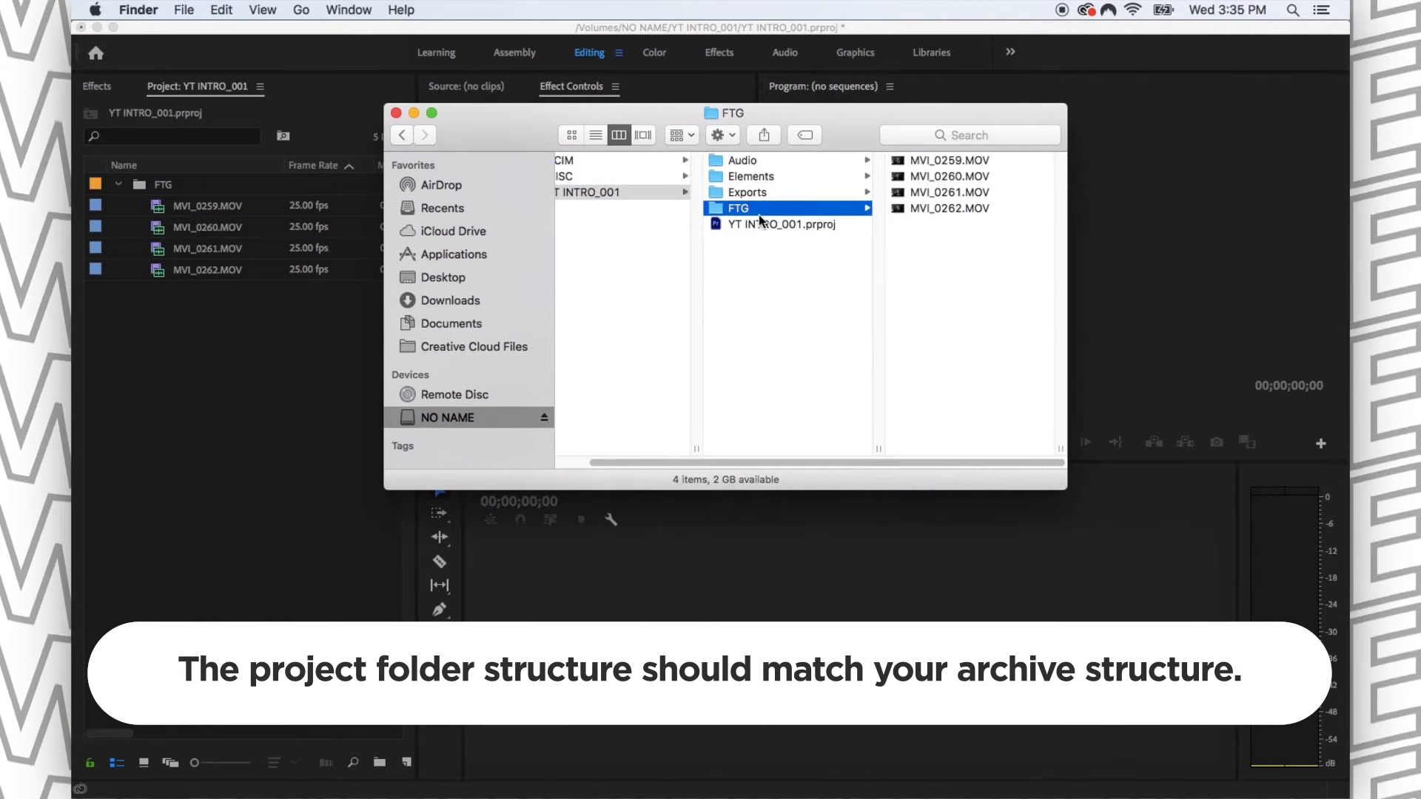
{"action": "left_click", "coordinate": [161, 216]}
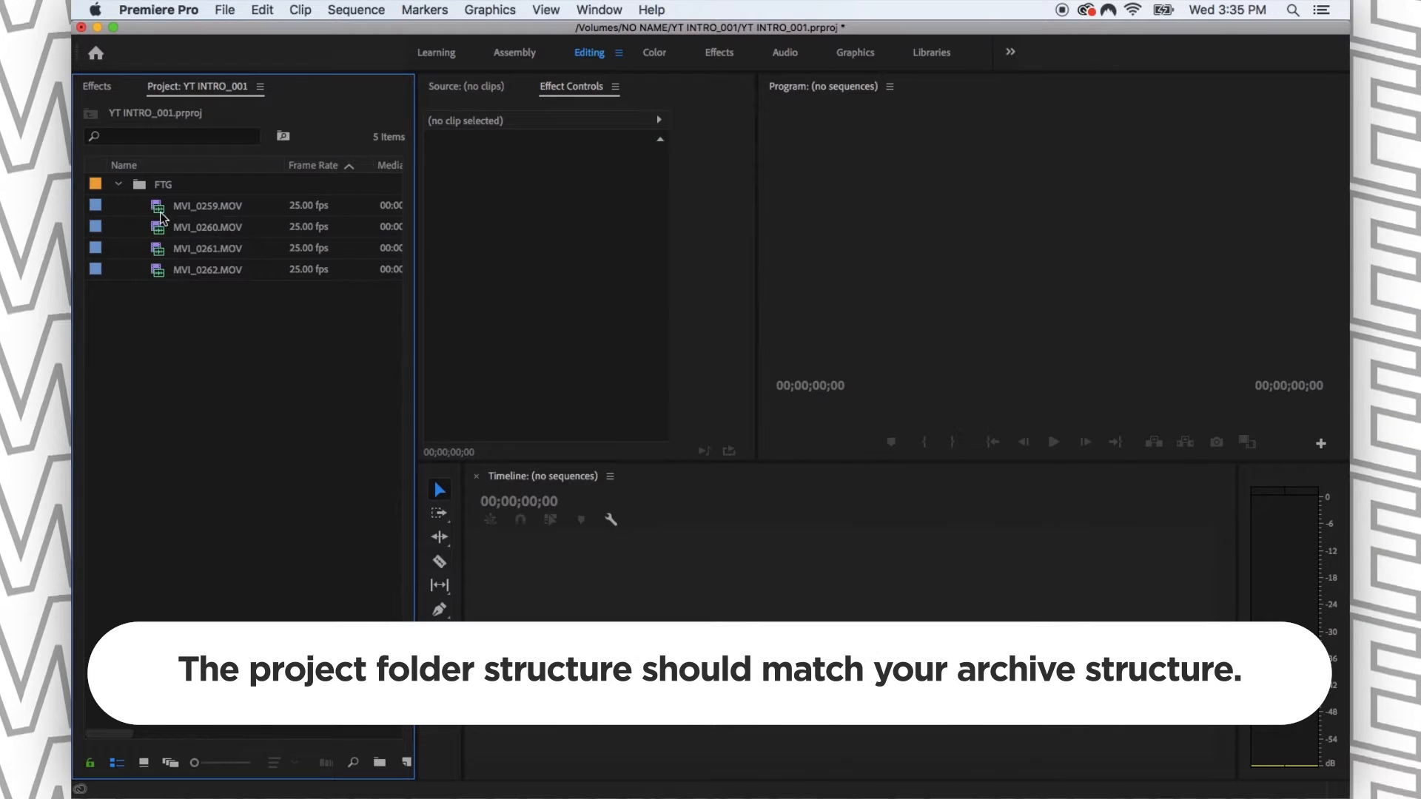
{"action": "left_click", "coordinate": [118, 184]}
- Import the whole Audio folder from Finder into the Premiere Pro project as its own bin
{"action": "key", "text": "super+Tab"}
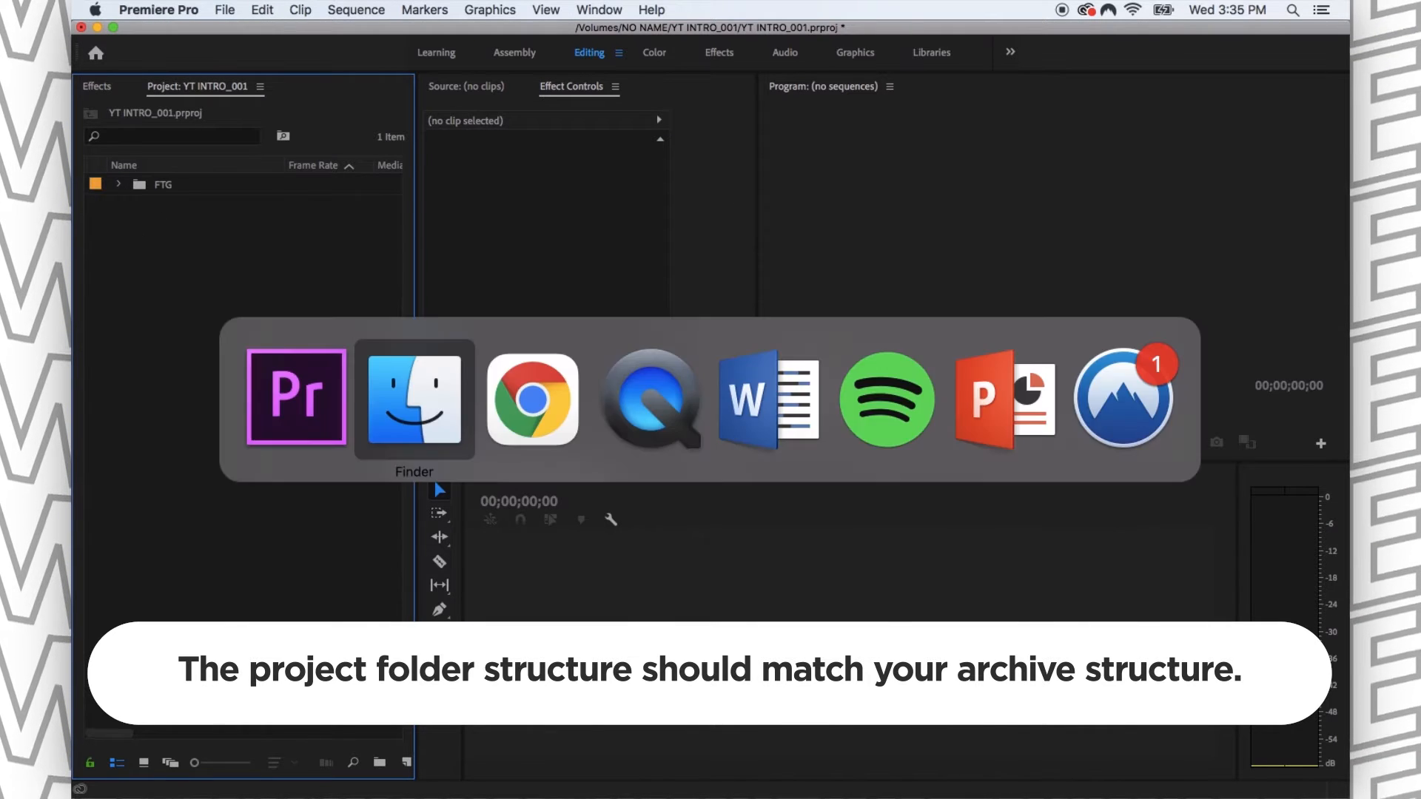
{"action": "left_click", "coordinate": [777, 175]}
{"action": "left_click", "coordinate": [744, 164]}
{"action": "left_click_drag", "start_coordinate": [745, 172], "coordinate": [222, 326]}
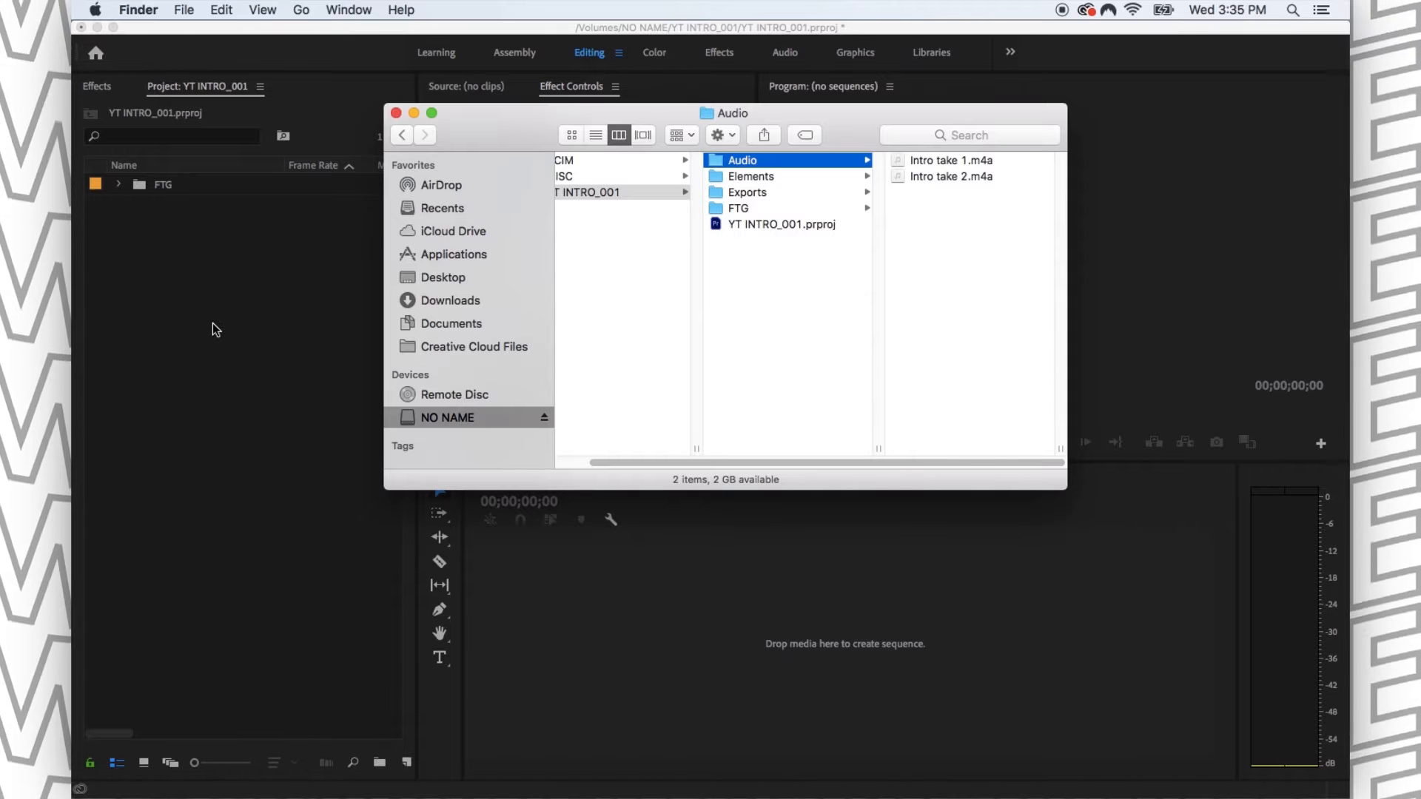
{"action": "left_click", "coordinate": [163, 247]}
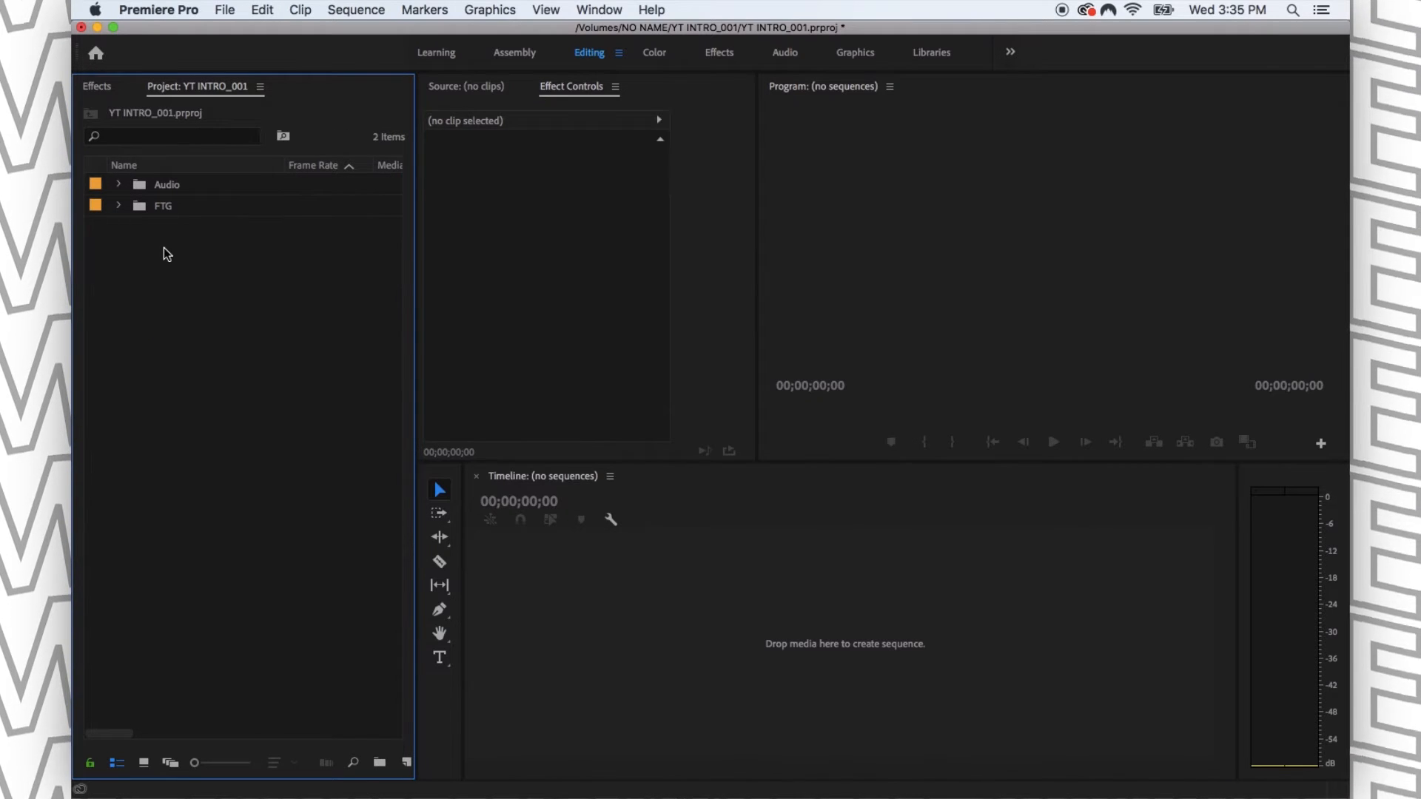
- Examine the contents of the FTG and Audio bins in the project, leaving the FTG bin expanded to check the clips' frame rates
{"action": "key", "text": "super+Tab"}
{"action": "left_click", "coordinate": [140, 217]}
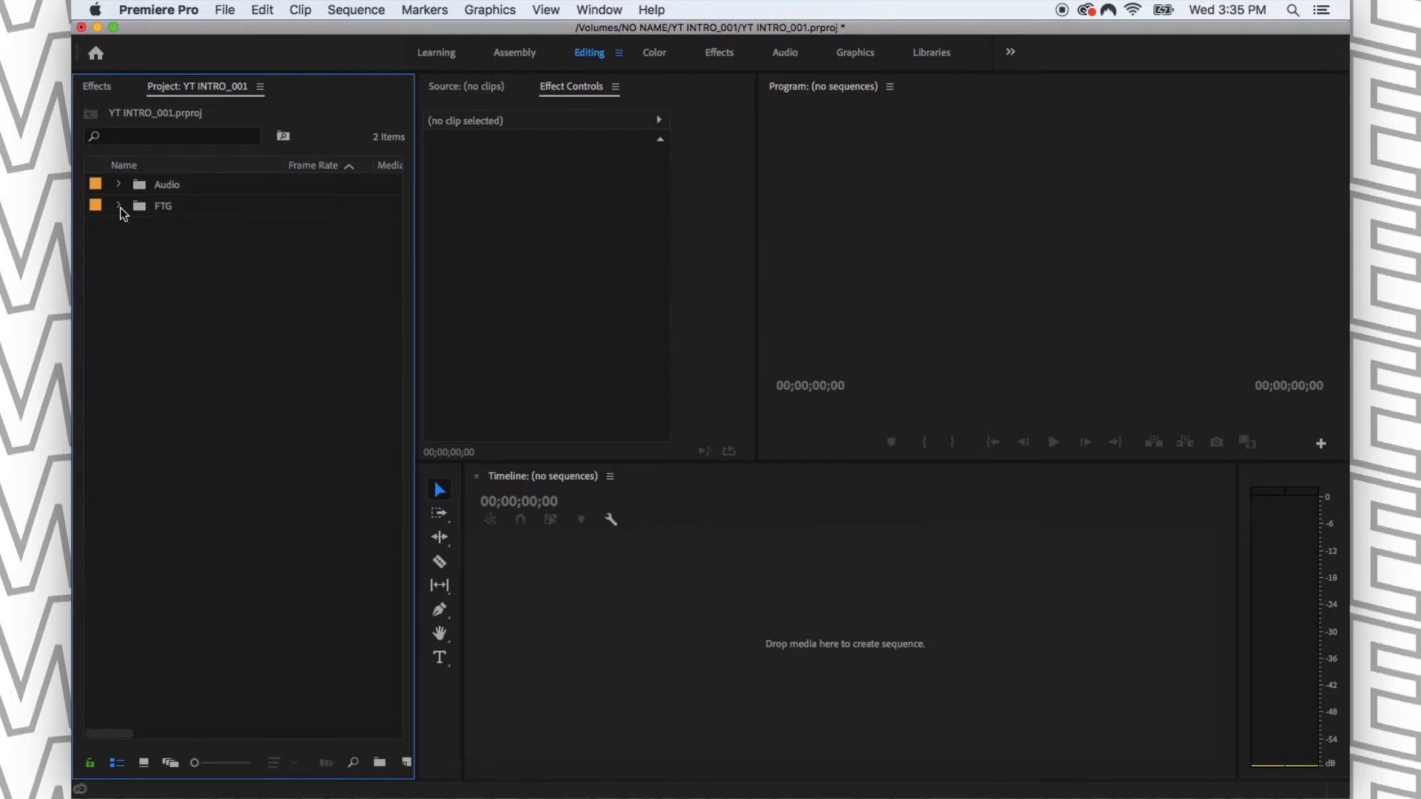
{"action": "left_click", "coordinate": [119, 206]}
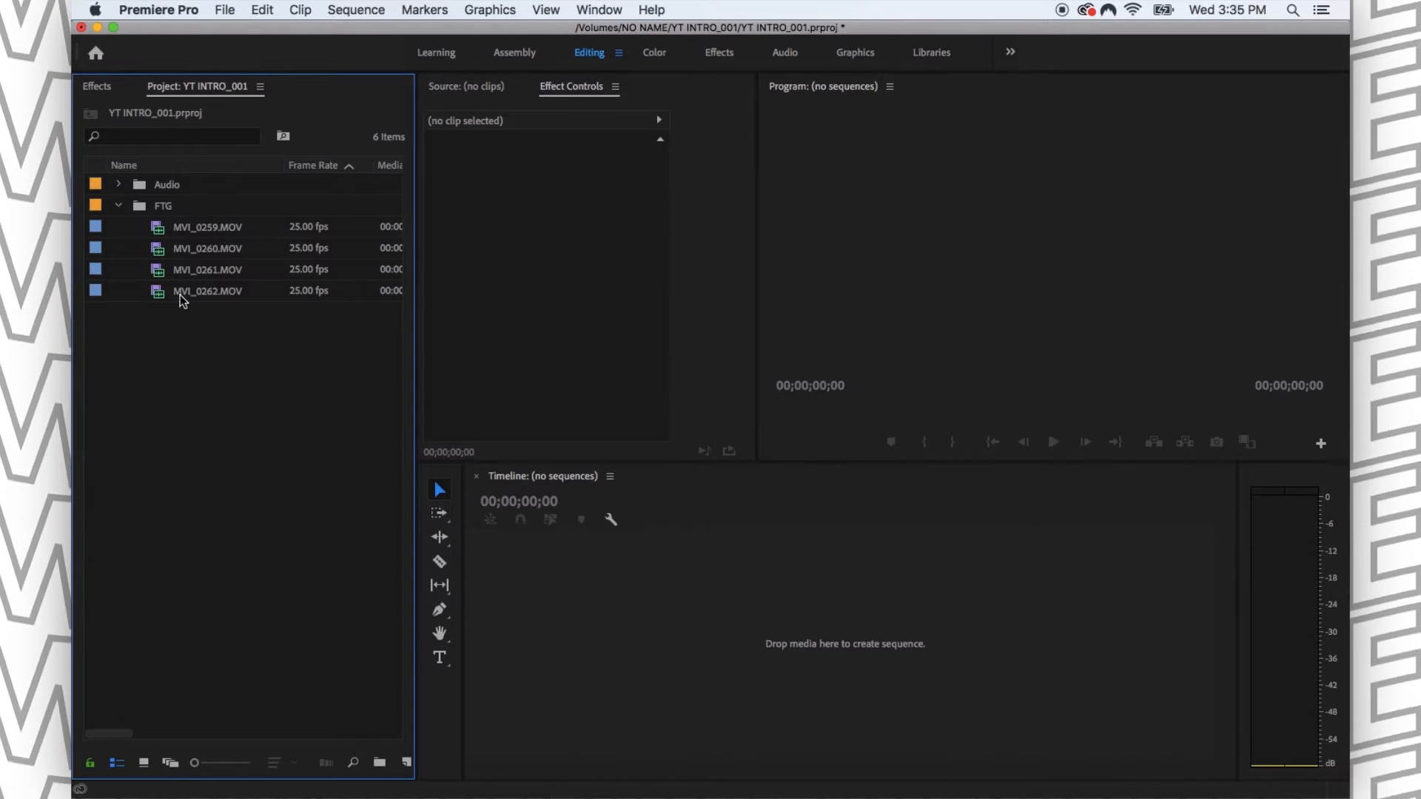
{"action": "left_click", "coordinate": [118, 207]}
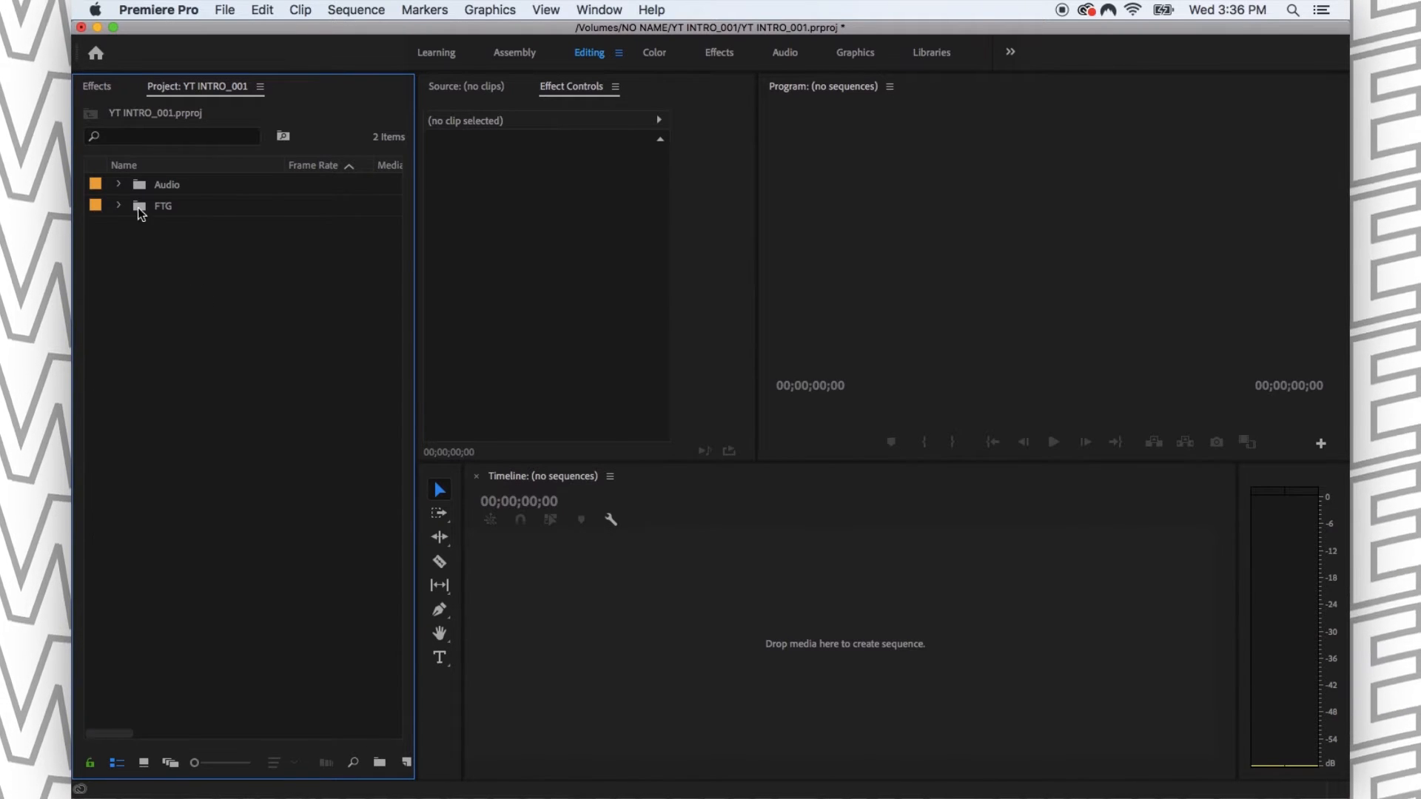
{"action": "left_click", "coordinate": [118, 184]}
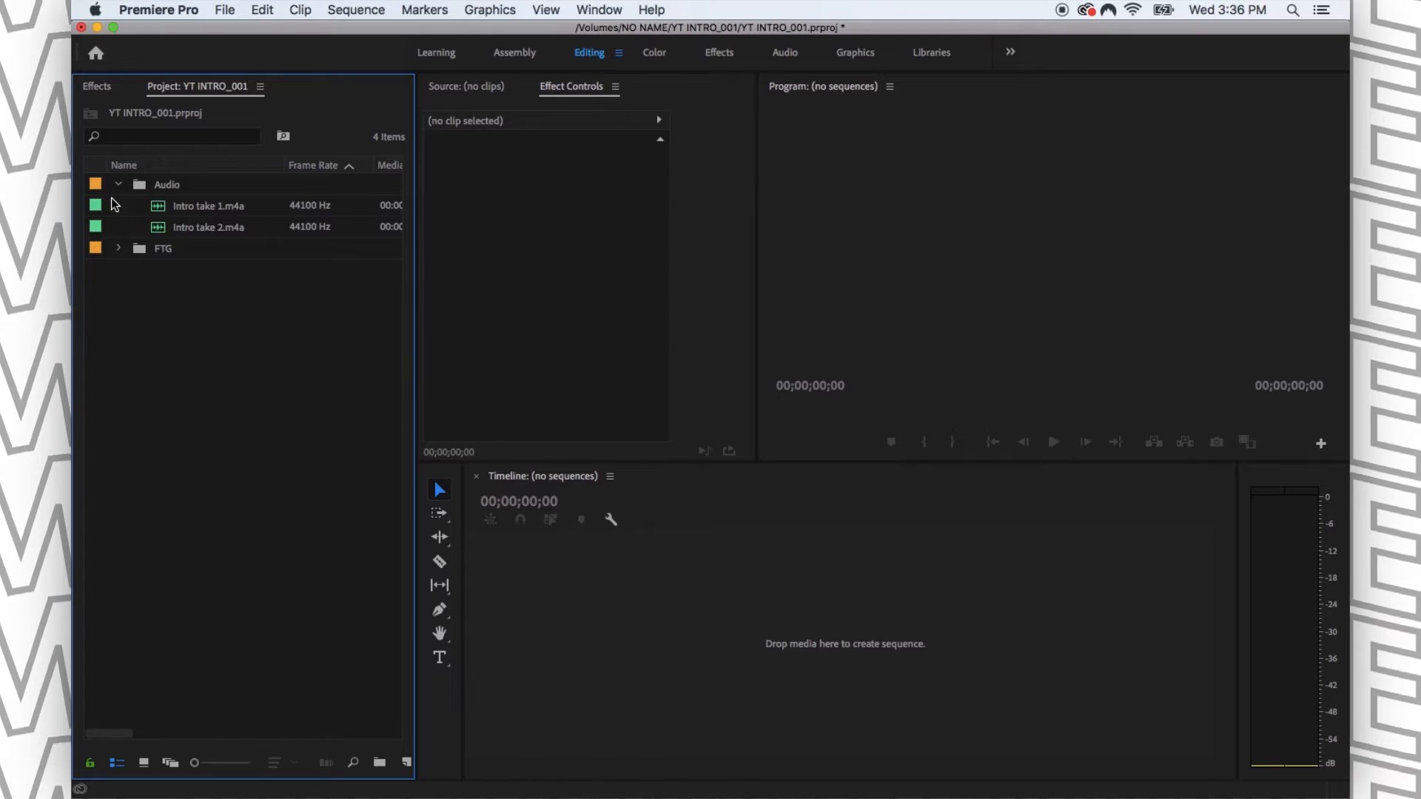
{"action": "left_click", "coordinate": [119, 184]}
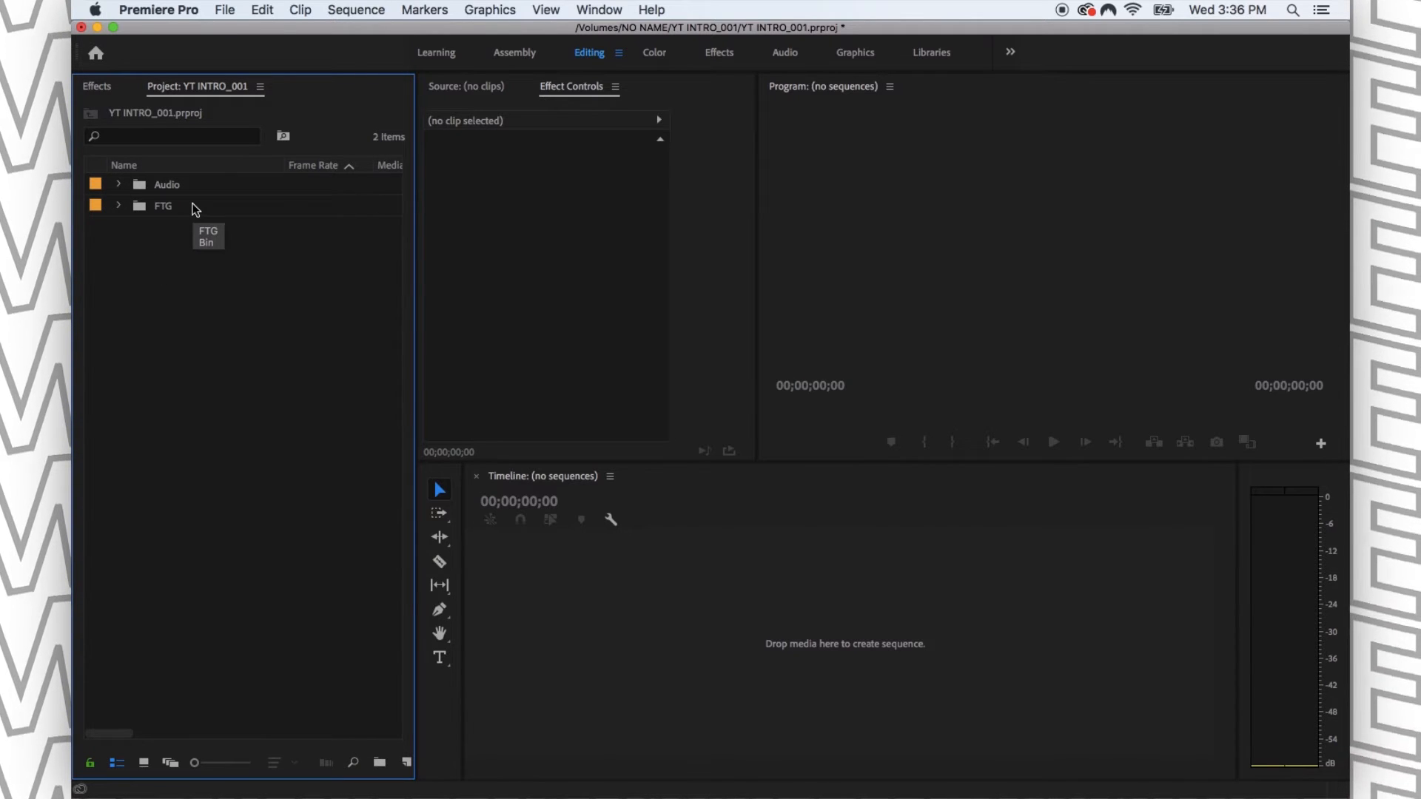
{"action": "left_click", "coordinate": [115, 207]}
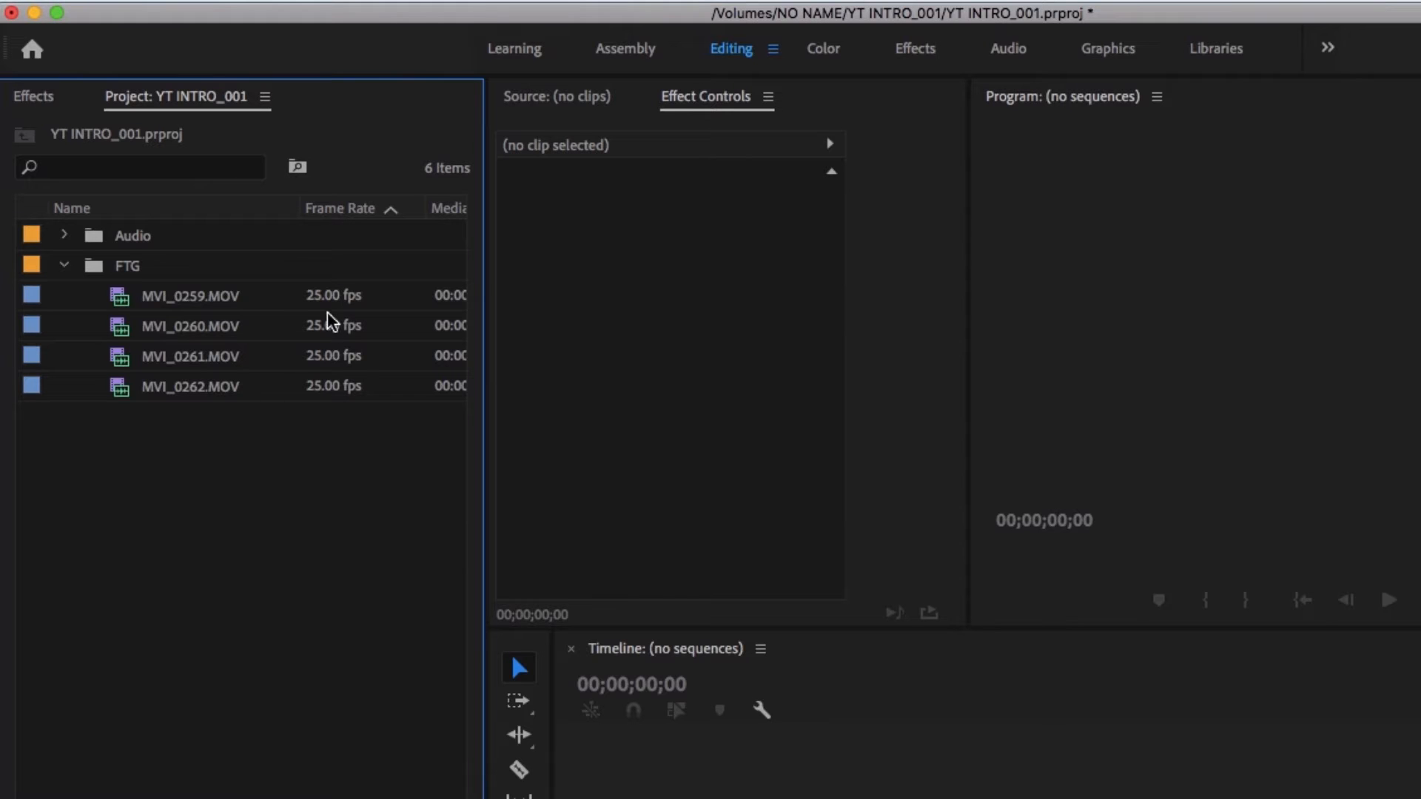
- Sort the project items by name and widen the Project panel until the Media Start column is fully readable
{"action": "mouse_move", "coordinate": [331, 323]}
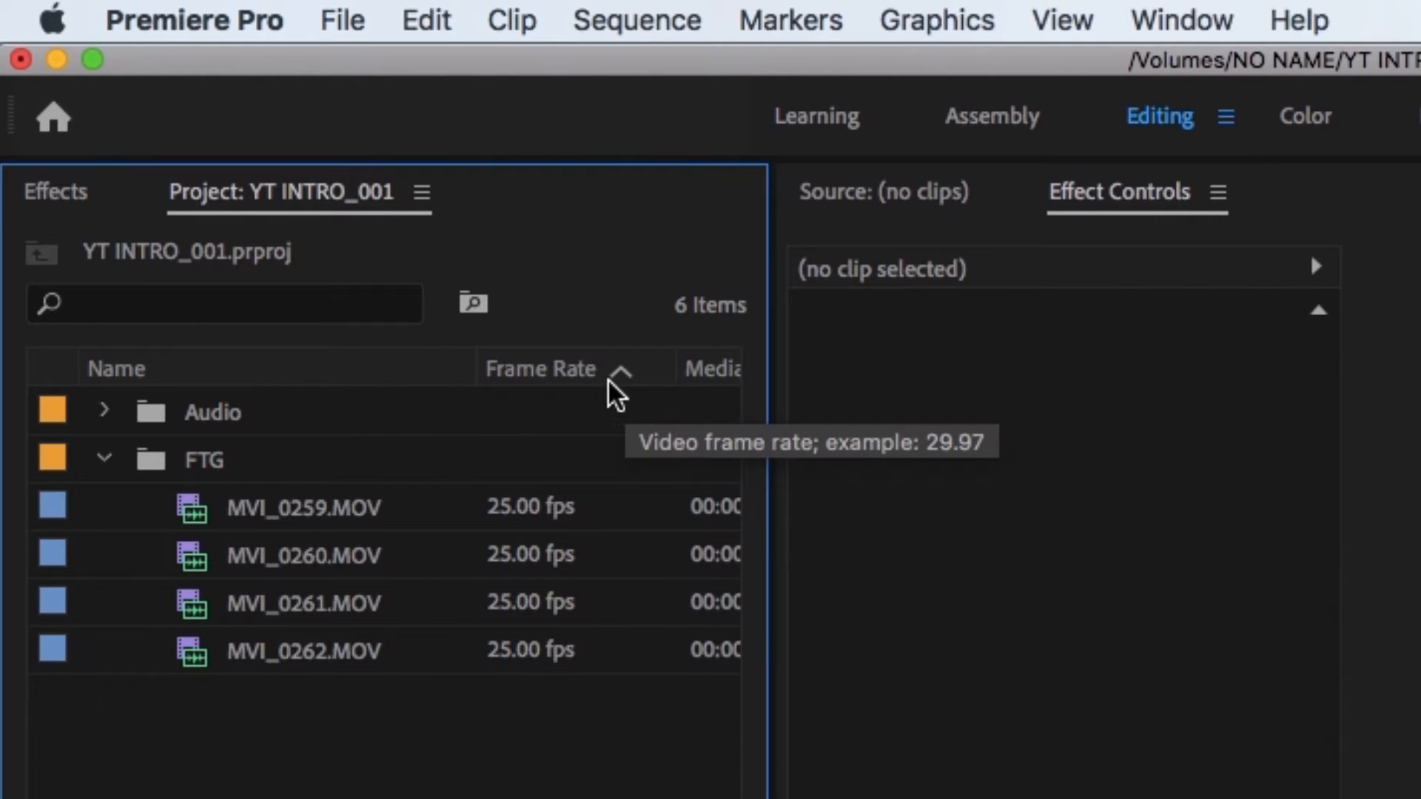
{"action": "left_click", "coordinate": [407, 368]}
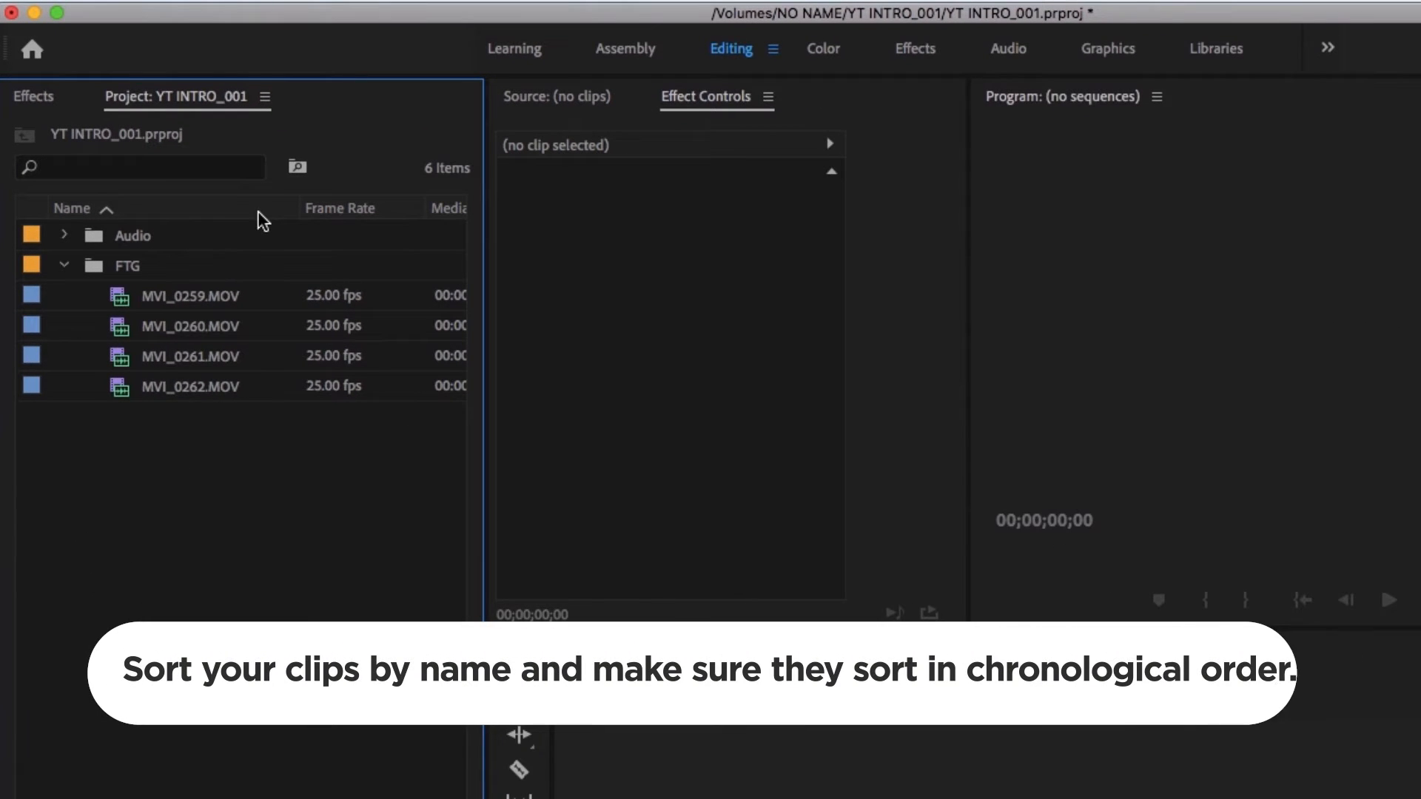
{"action": "left_click", "coordinate": [206, 308]}
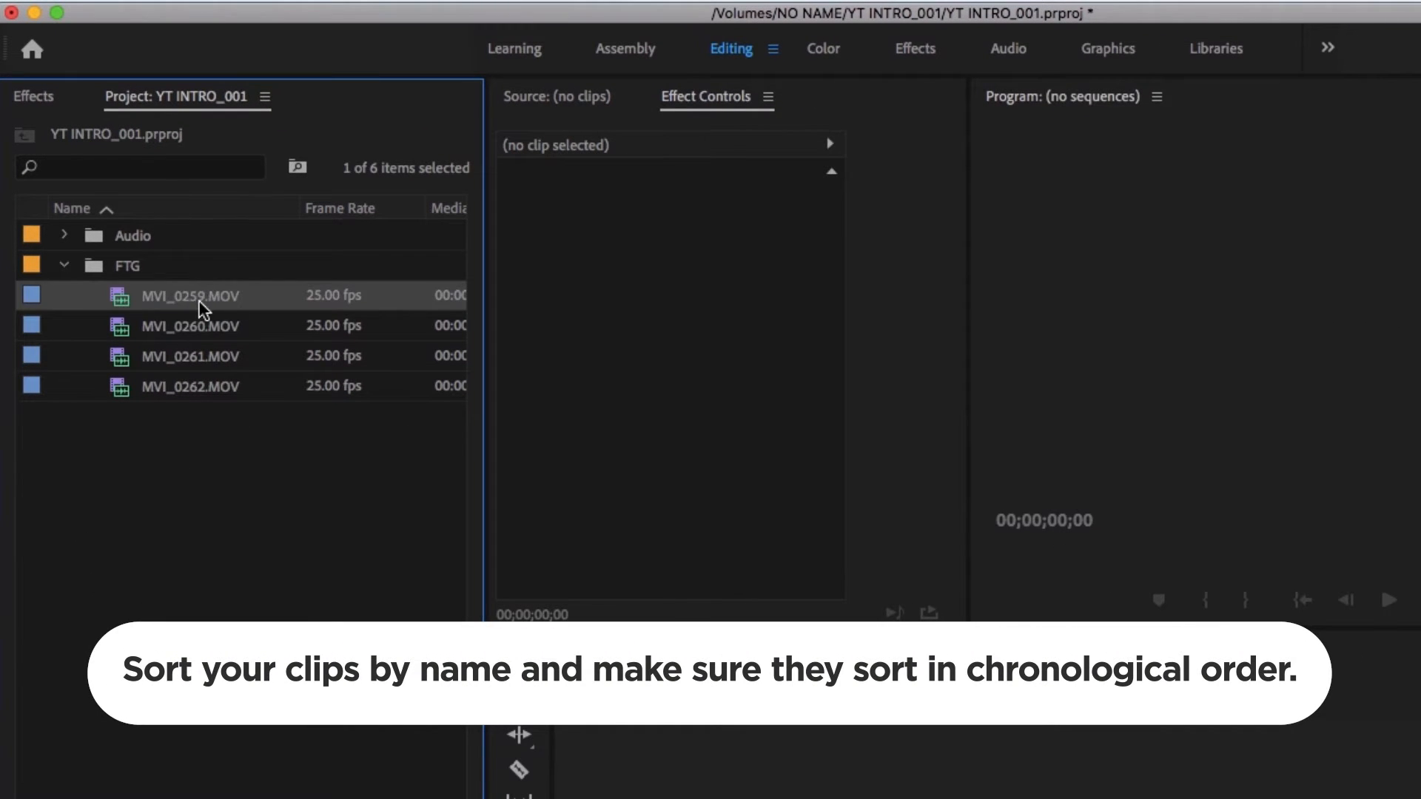
{"action": "left_click", "coordinate": [221, 385]}
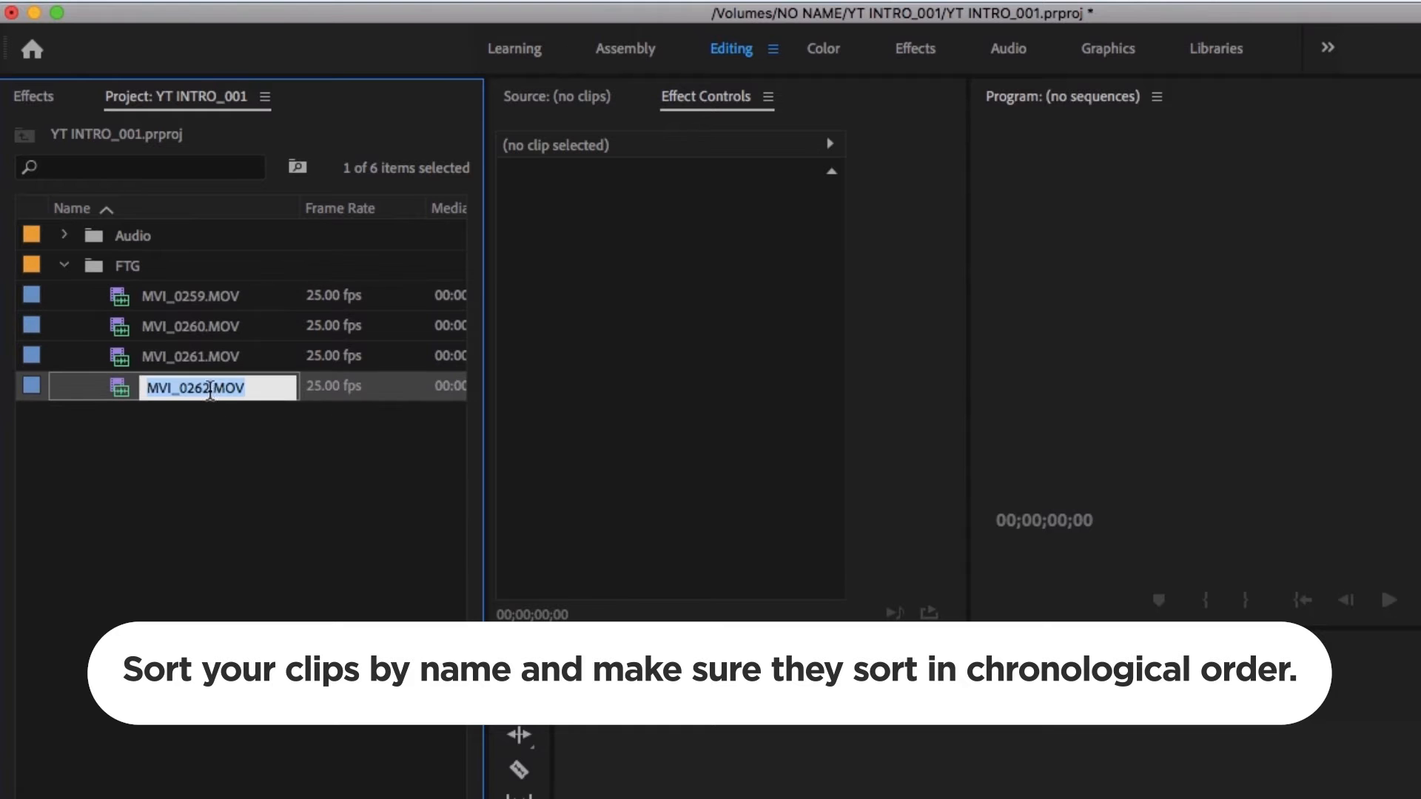
{"action": "left_click", "coordinate": [243, 485]}
{"action": "left_click", "coordinate": [248, 298]}
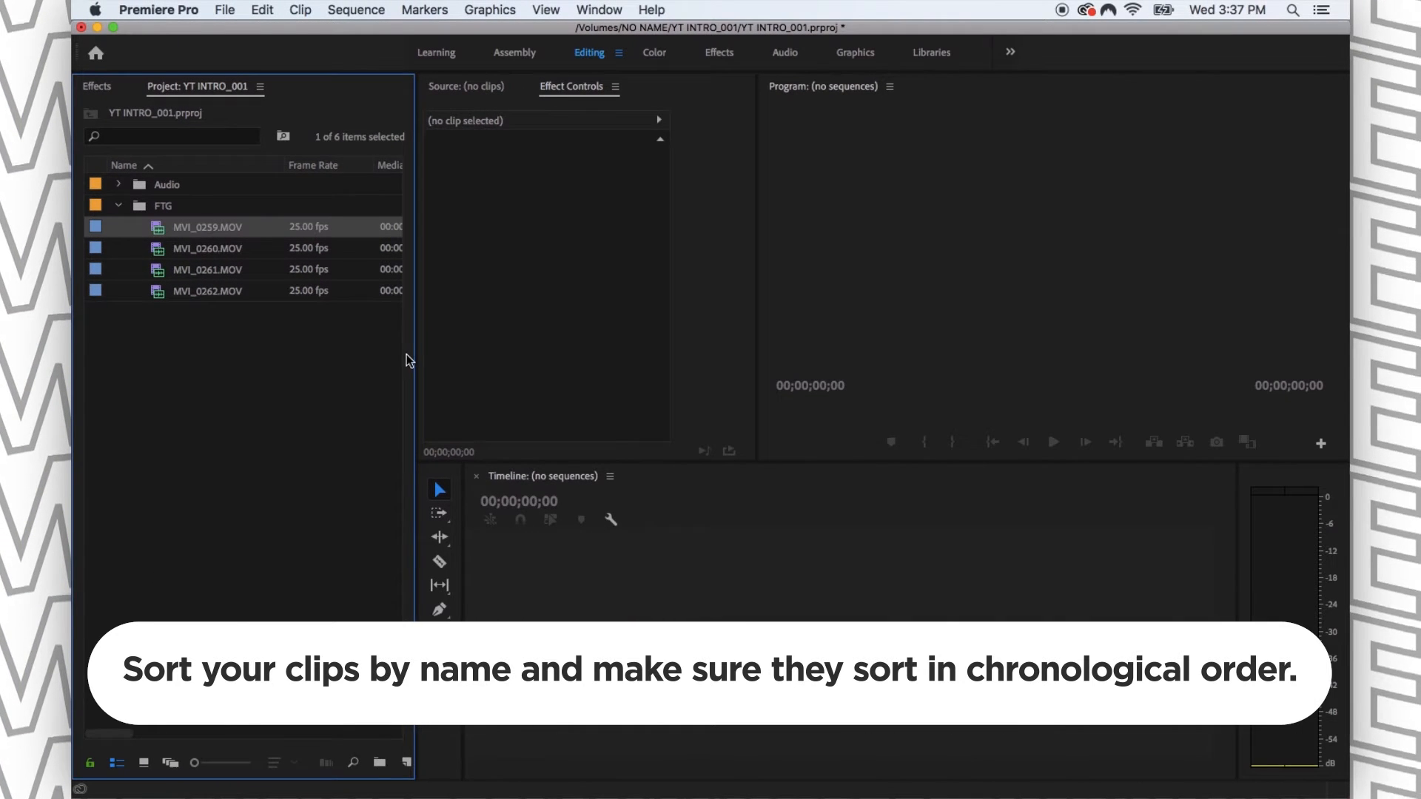
{"action": "left_click_drag", "start_coordinate": [411, 354], "coordinate": [450, 348]}
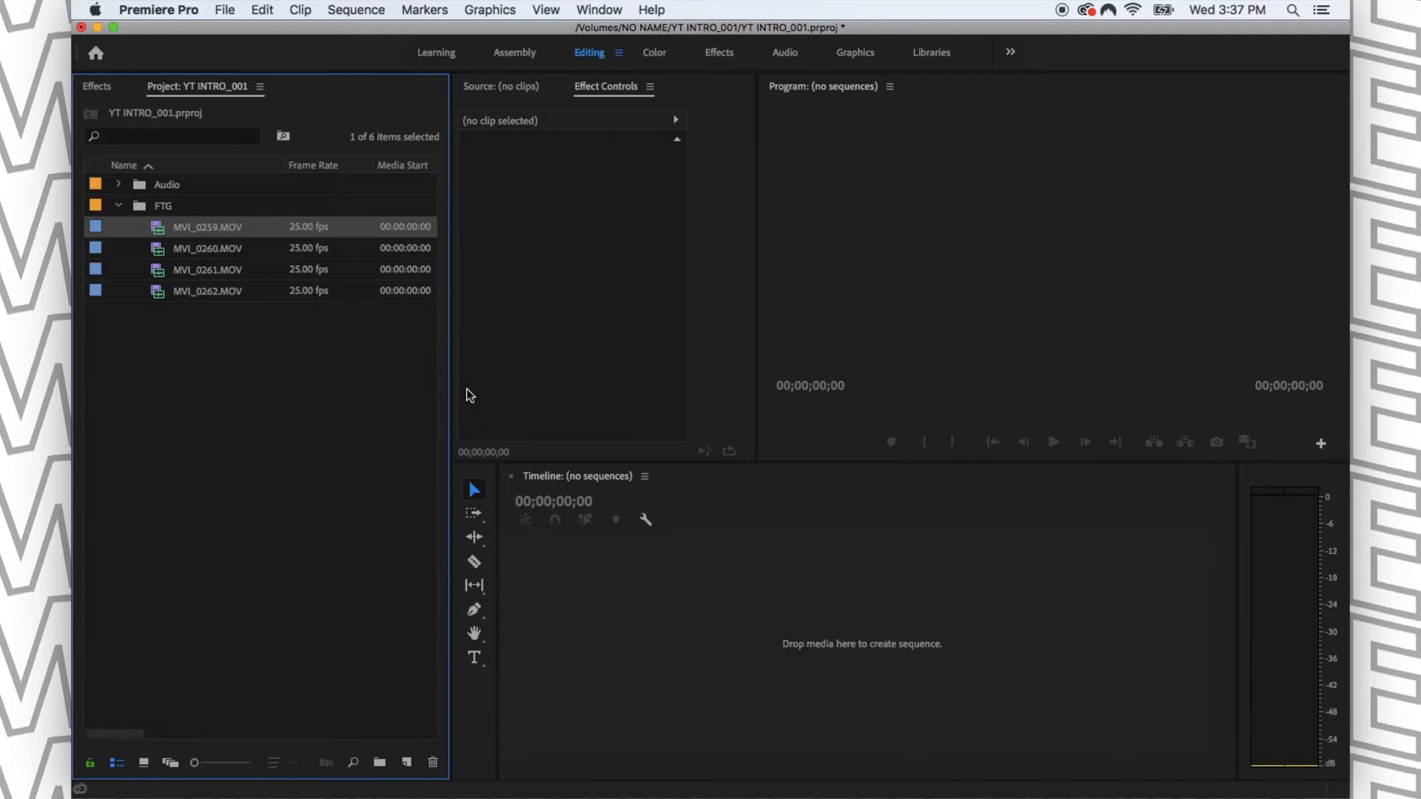
{"action": "left_click_drag", "start_coordinate": [450, 260], "coordinate": [457, 259]}
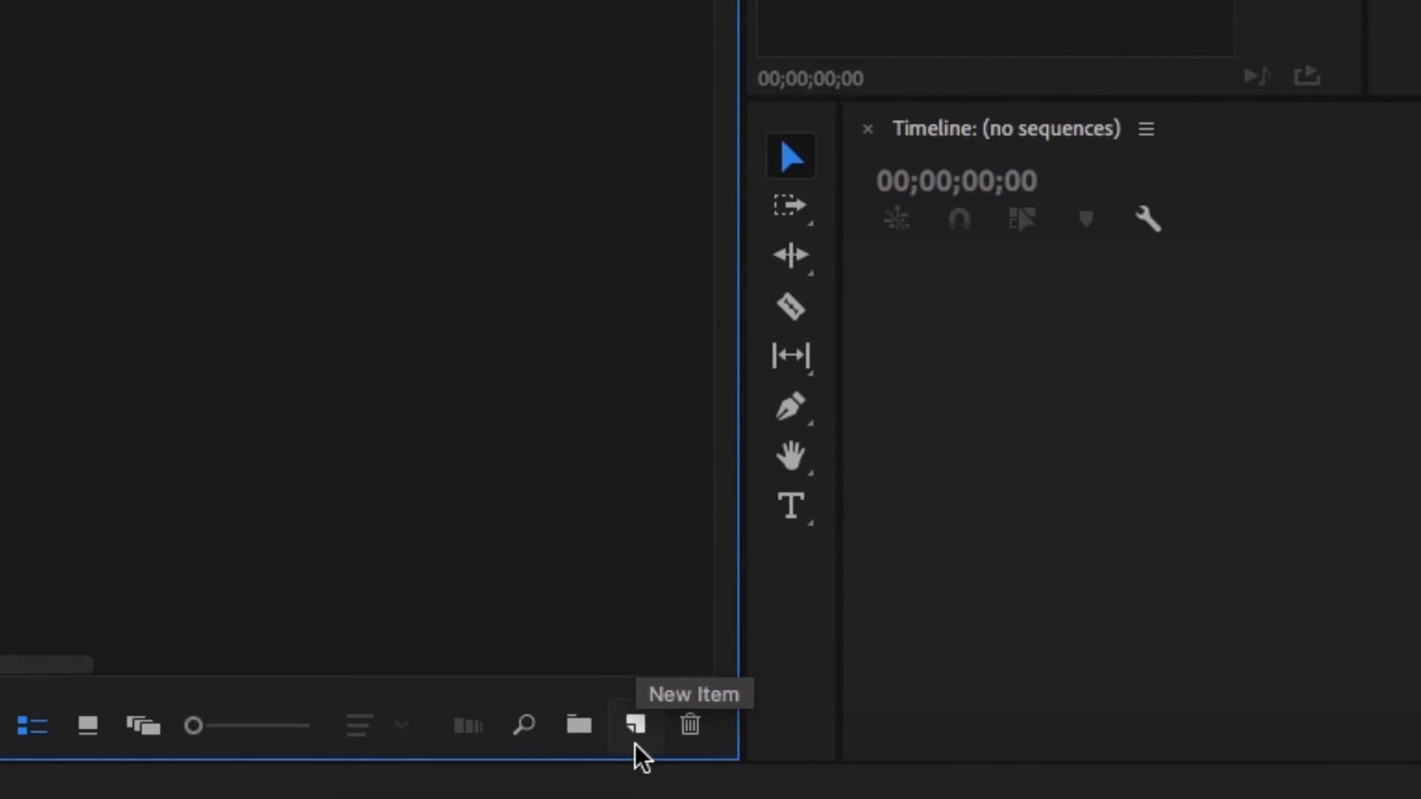
- Start a new sequence and set its editing mode to Custom
{"action": "left_click", "coordinate": [635, 744]}
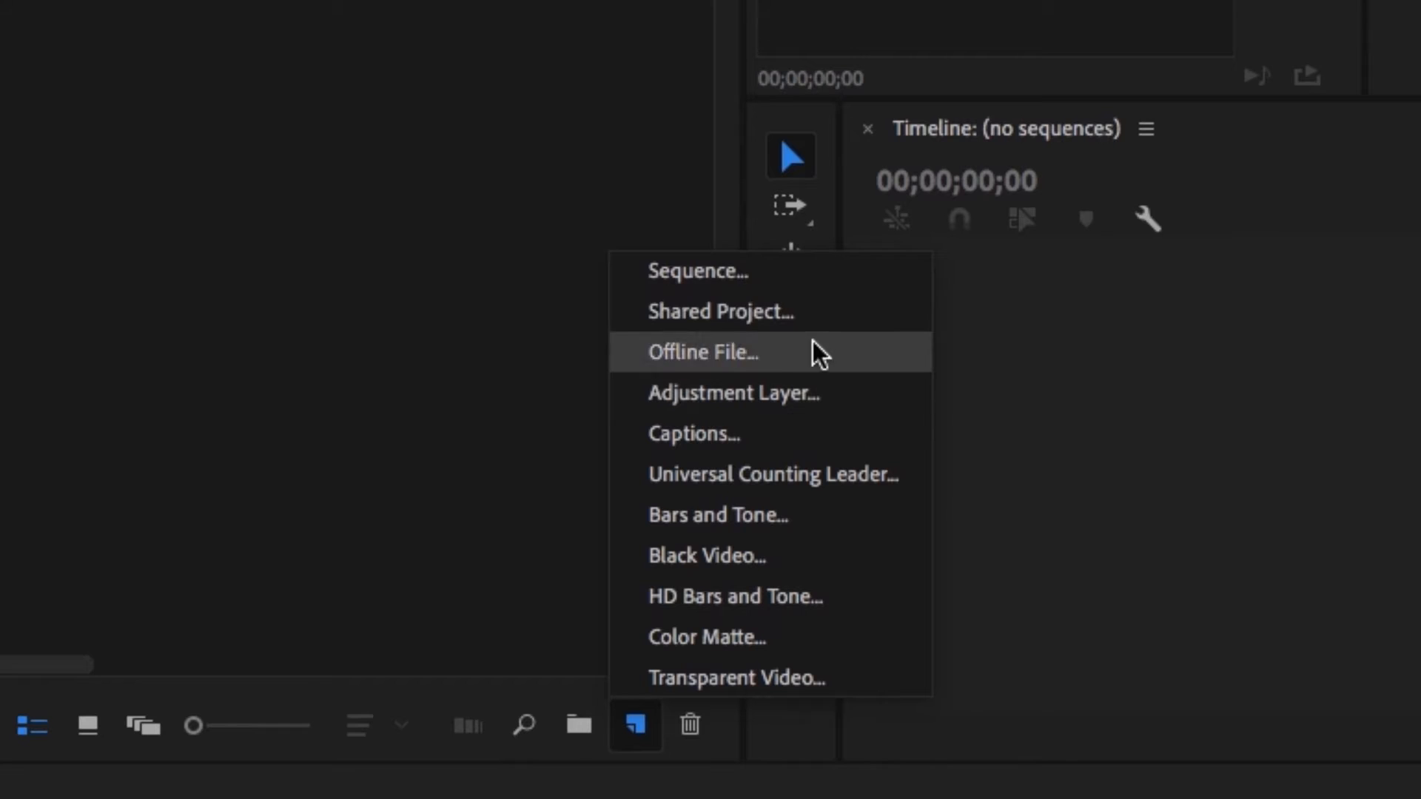
{"action": "left_click", "coordinate": [737, 272]}
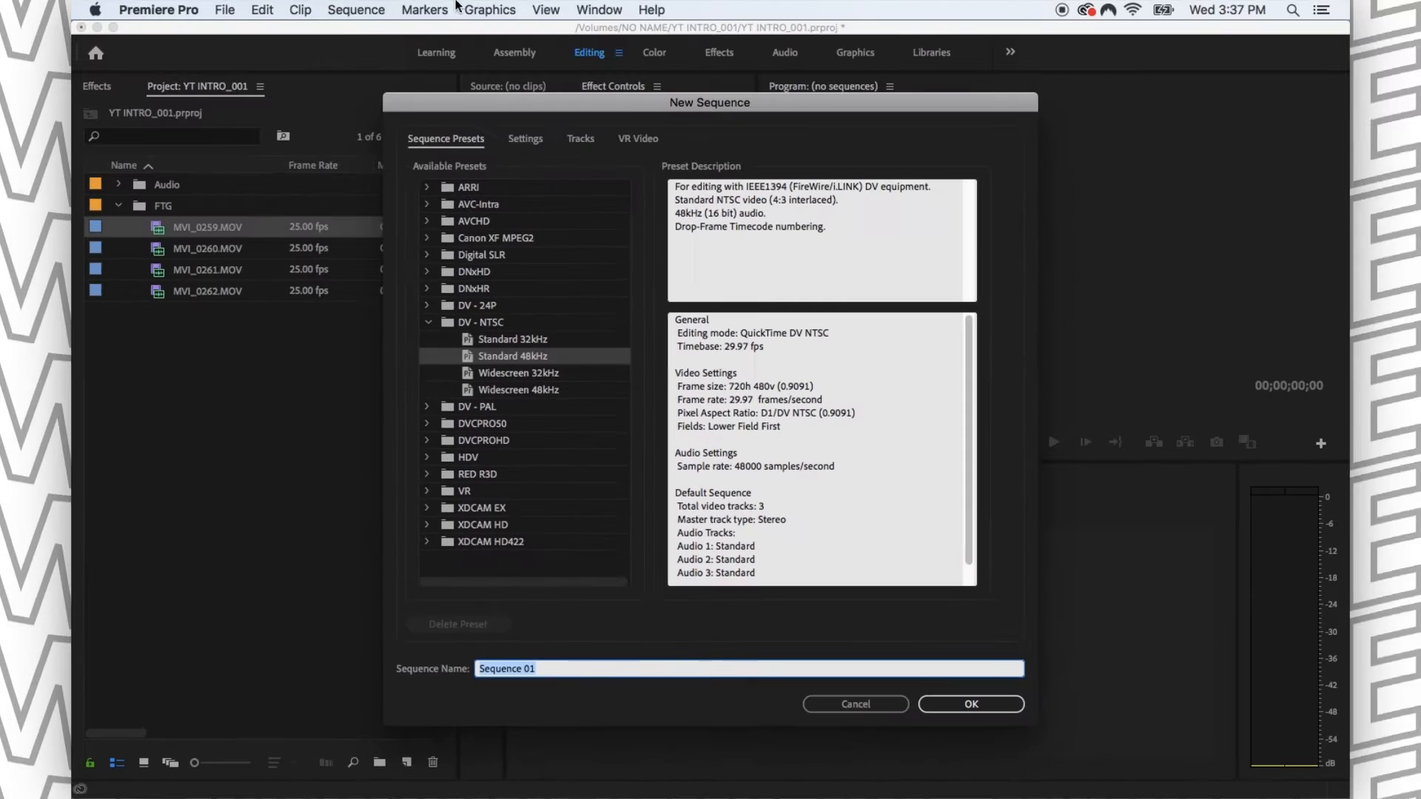
{"action": "left_click", "coordinate": [532, 141]}
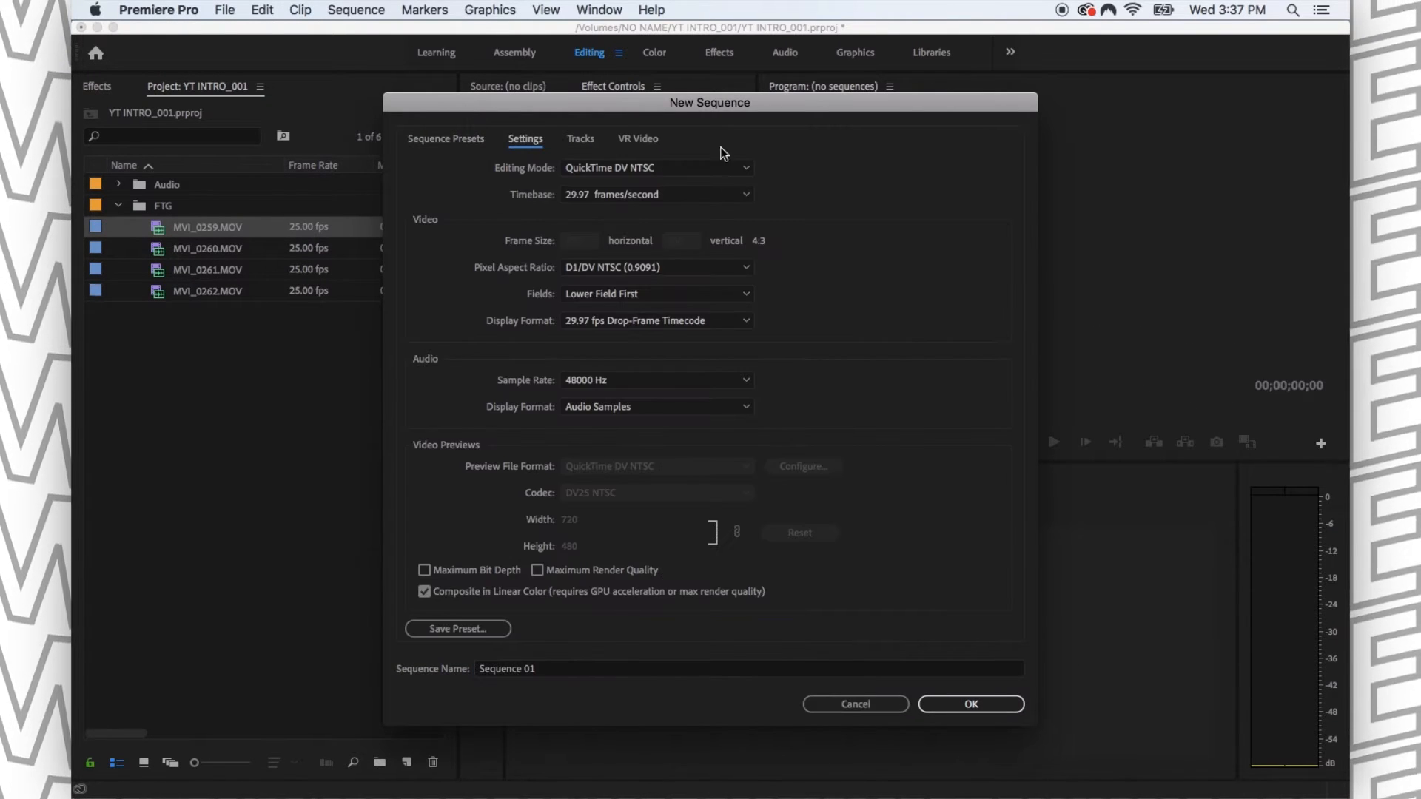
{"action": "left_click", "coordinate": [635, 169]}
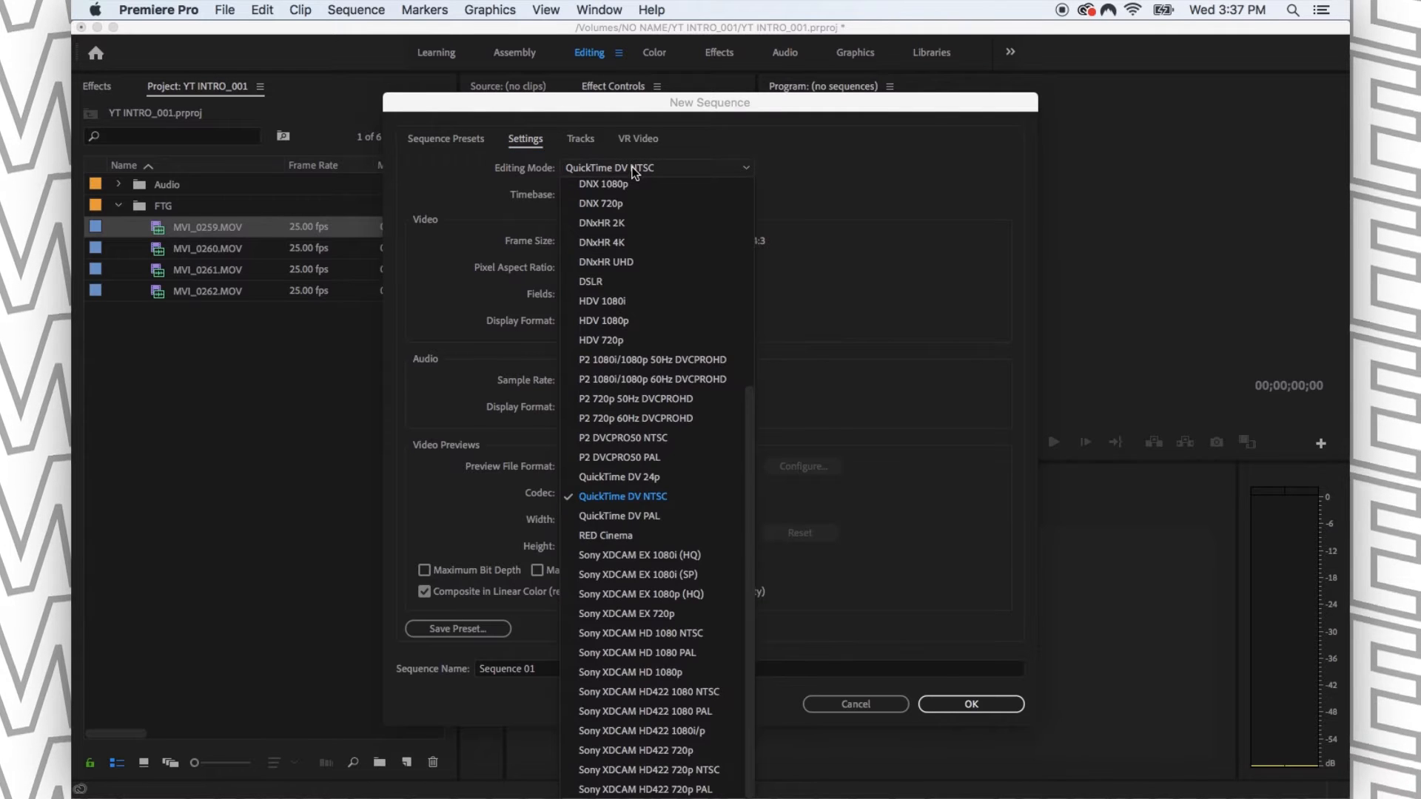
{"action": "scroll", "coordinate": [642, 207], "scroll_direction": "up", "scroll_amount": 5}
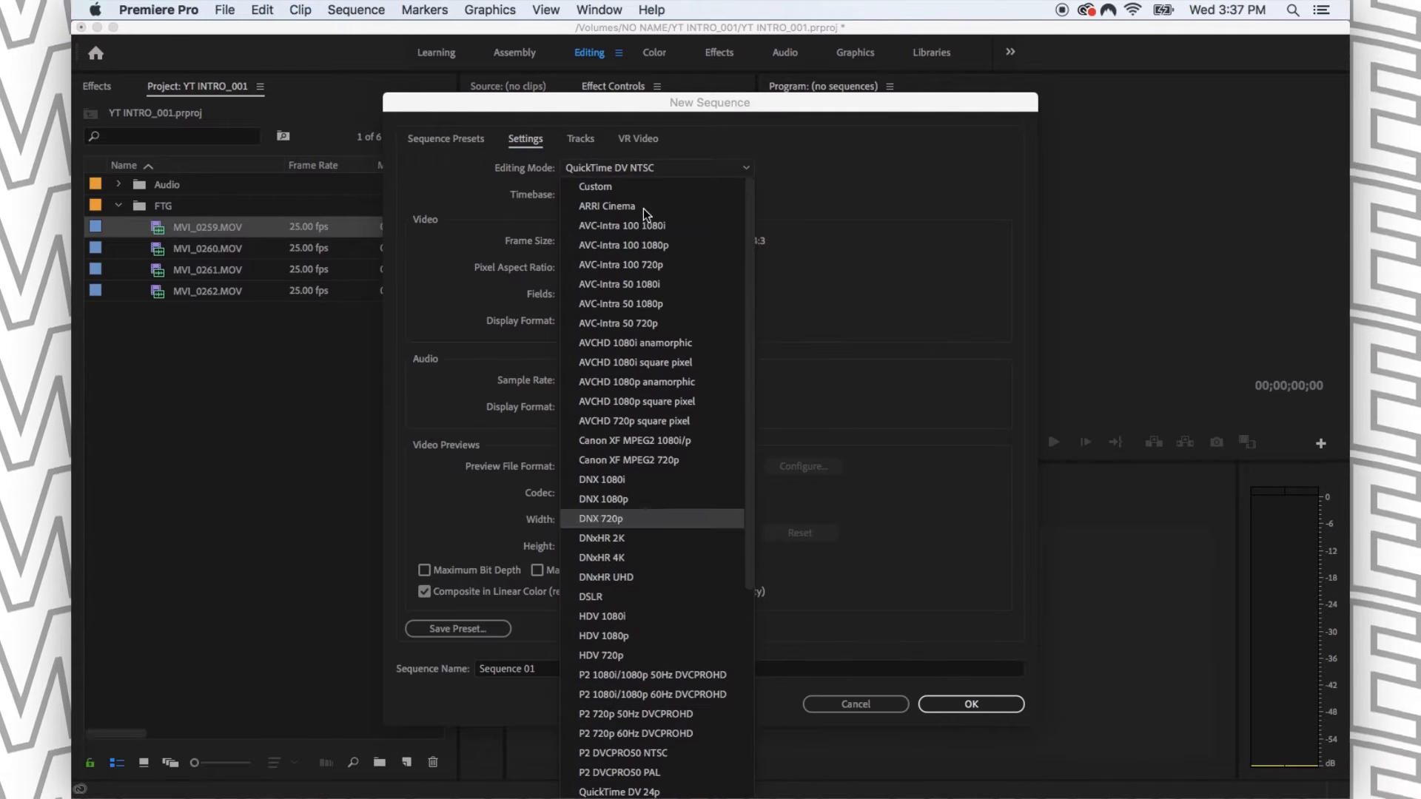
{"action": "left_click", "coordinate": [607, 191]}
- Set the new sequence's timebase to 25.00 frames/second and its frame size to 1920 by 1080
{"action": "left_click", "coordinate": [598, 194]}
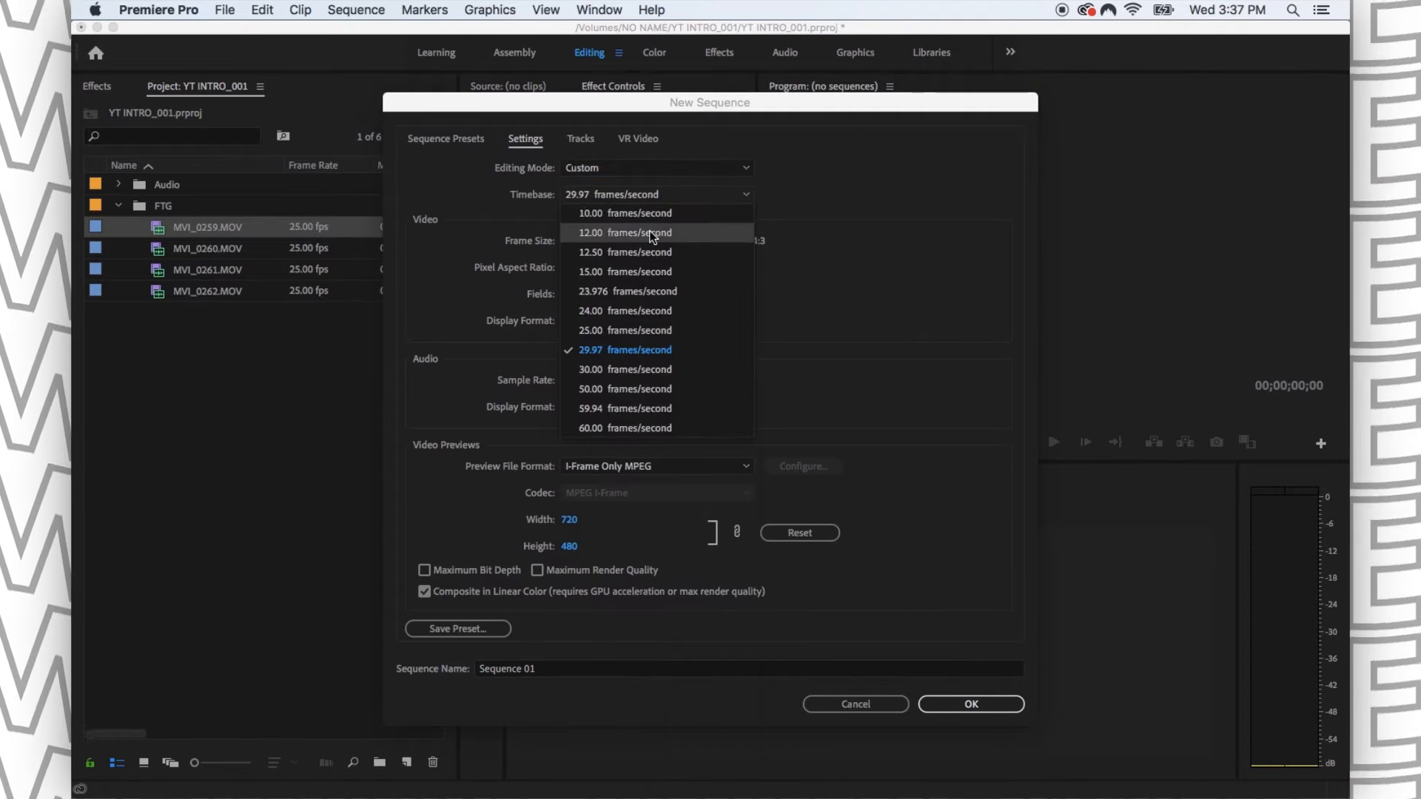
{"action": "left_click", "coordinate": [633, 331]}
{"action": "left_click", "coordinate": [623, 194]}
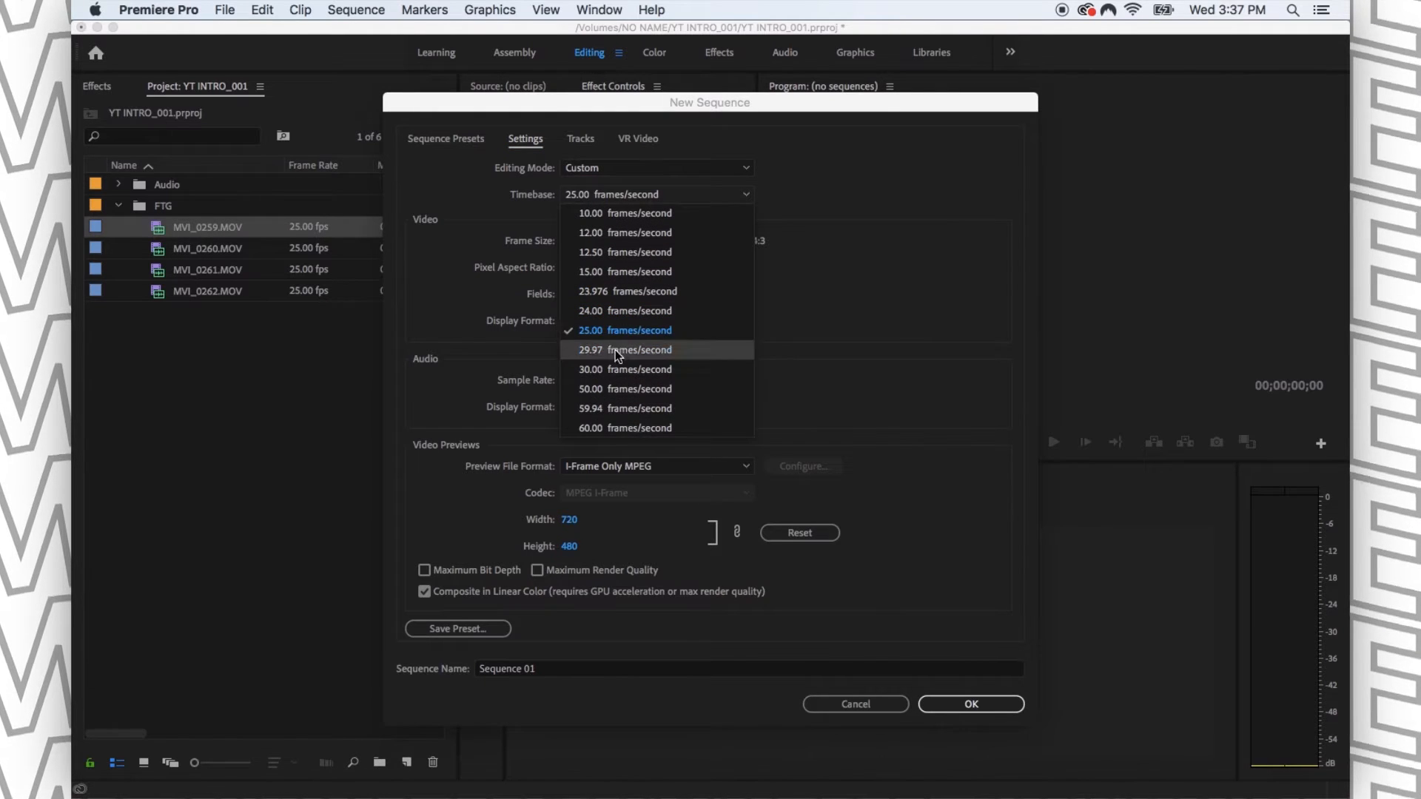
{"action": "left_click", "coordinate": [611, 331]}
{"action": "type", "text": "1920"}
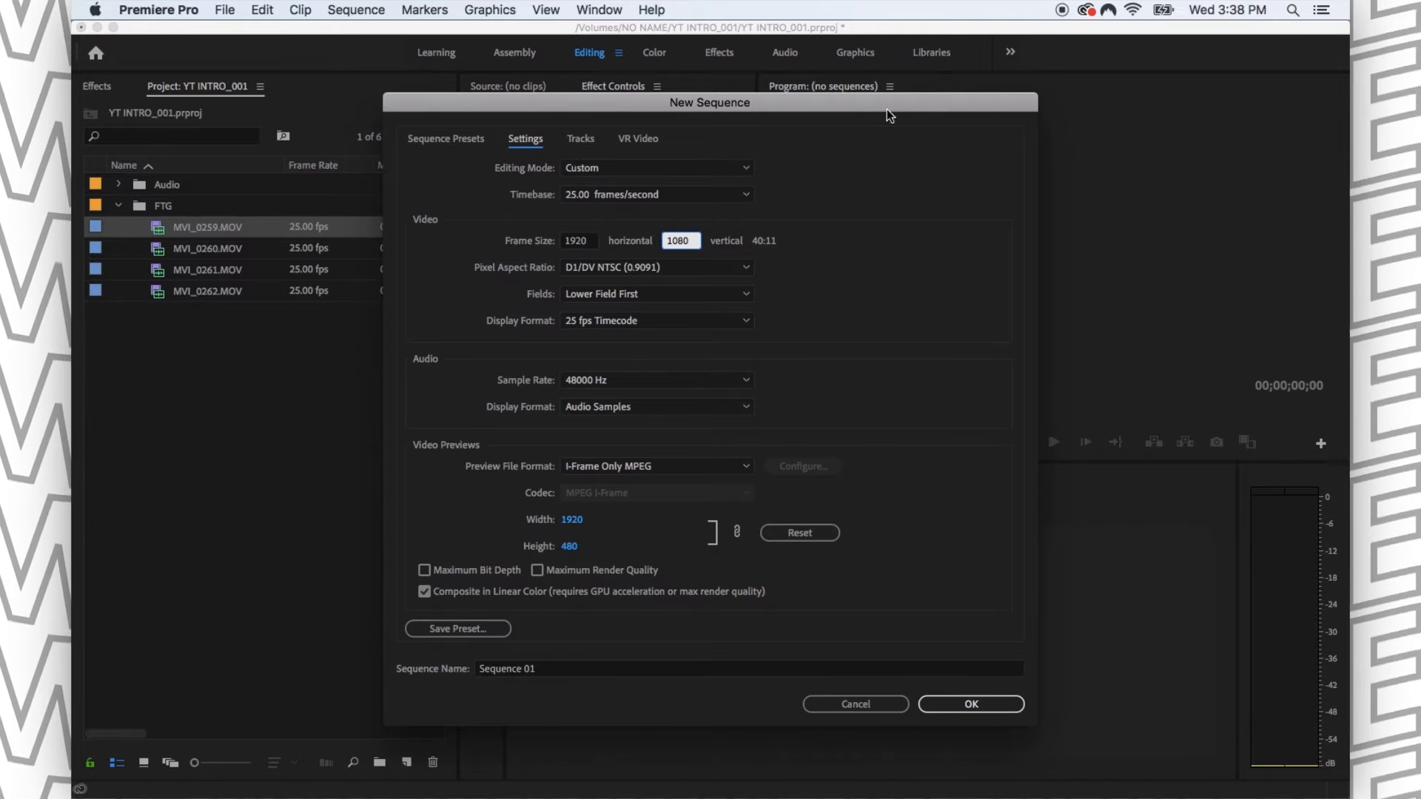
- Set the pixel aspect ratio to Square Pixels (1.0) and fields to No Fields (Progressive Scan), and create the sequence
{"action": "left_click", "coordinate": [723, 267]}
{"action": "left_click", "coordinate": [647, 283]}
{"action": "left_click", "coordinate": [647, 294]}
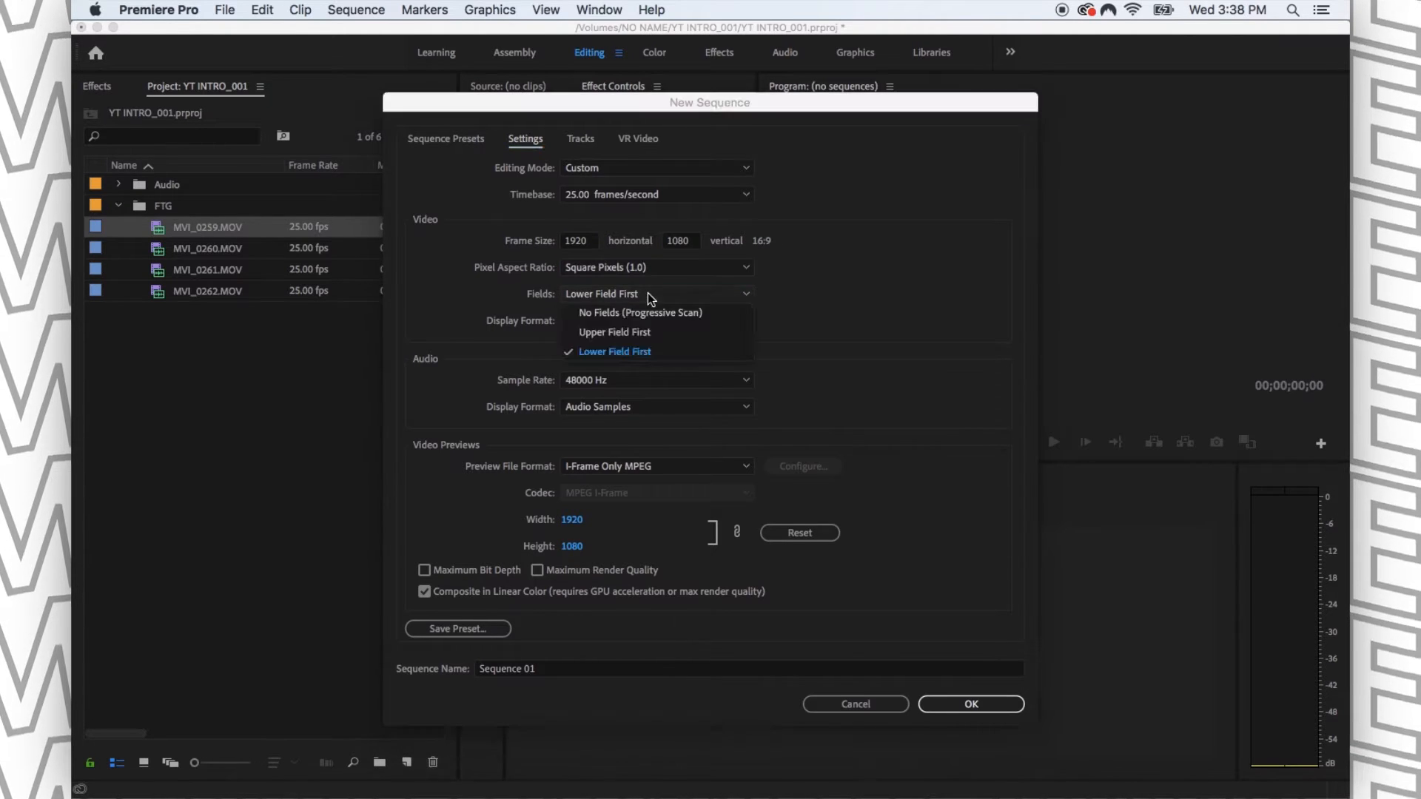
{"action": "left_click", "coordinate": [643, 314]}
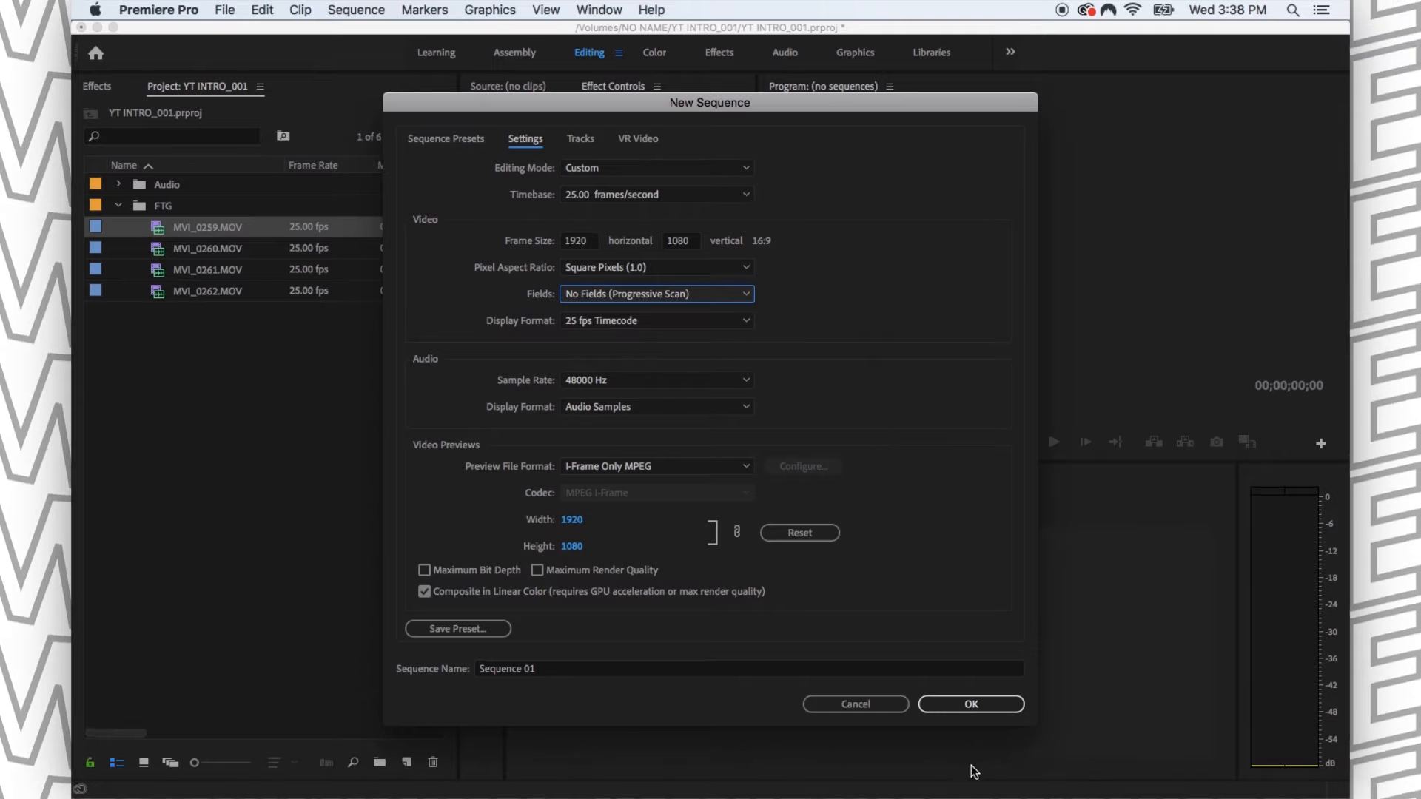
{"action": "left_click", "coordinate": [979, 703]}
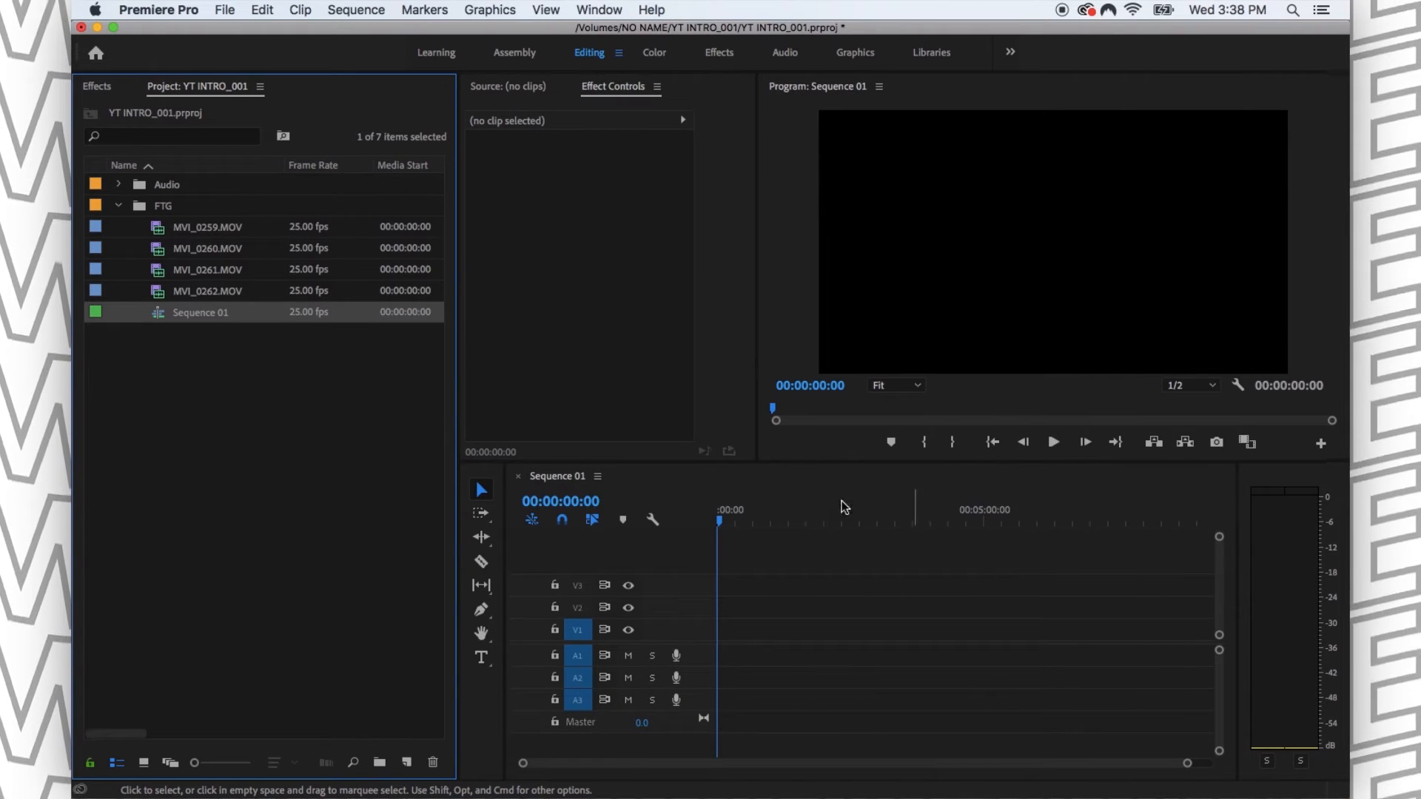
- Delete the manually configured sequence from the FTG bin
{"action": "left_click", "coordinate": [143, 359]}
{"action": "left_click", "coordinate": [187, 317]}
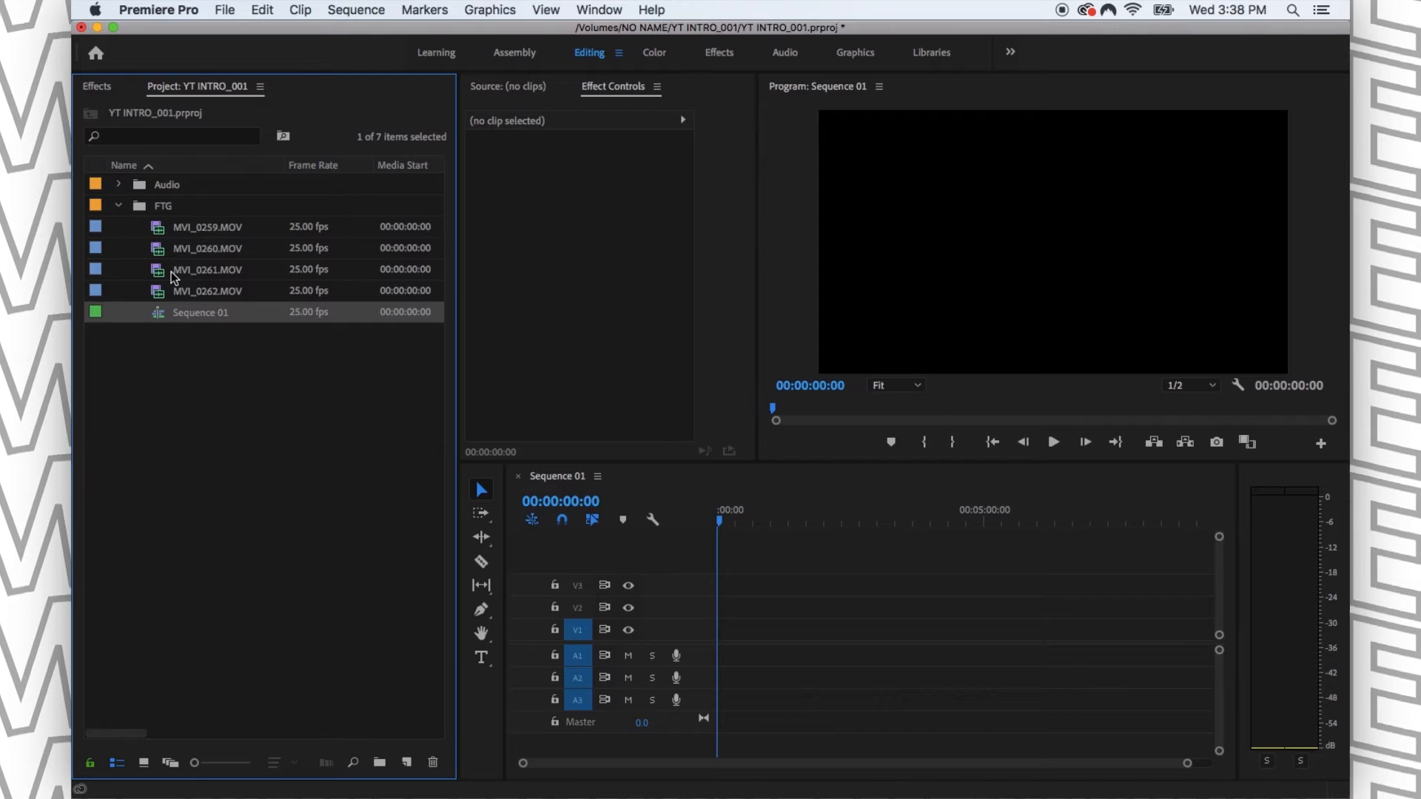
{"action": "key", "text": "Delete"}
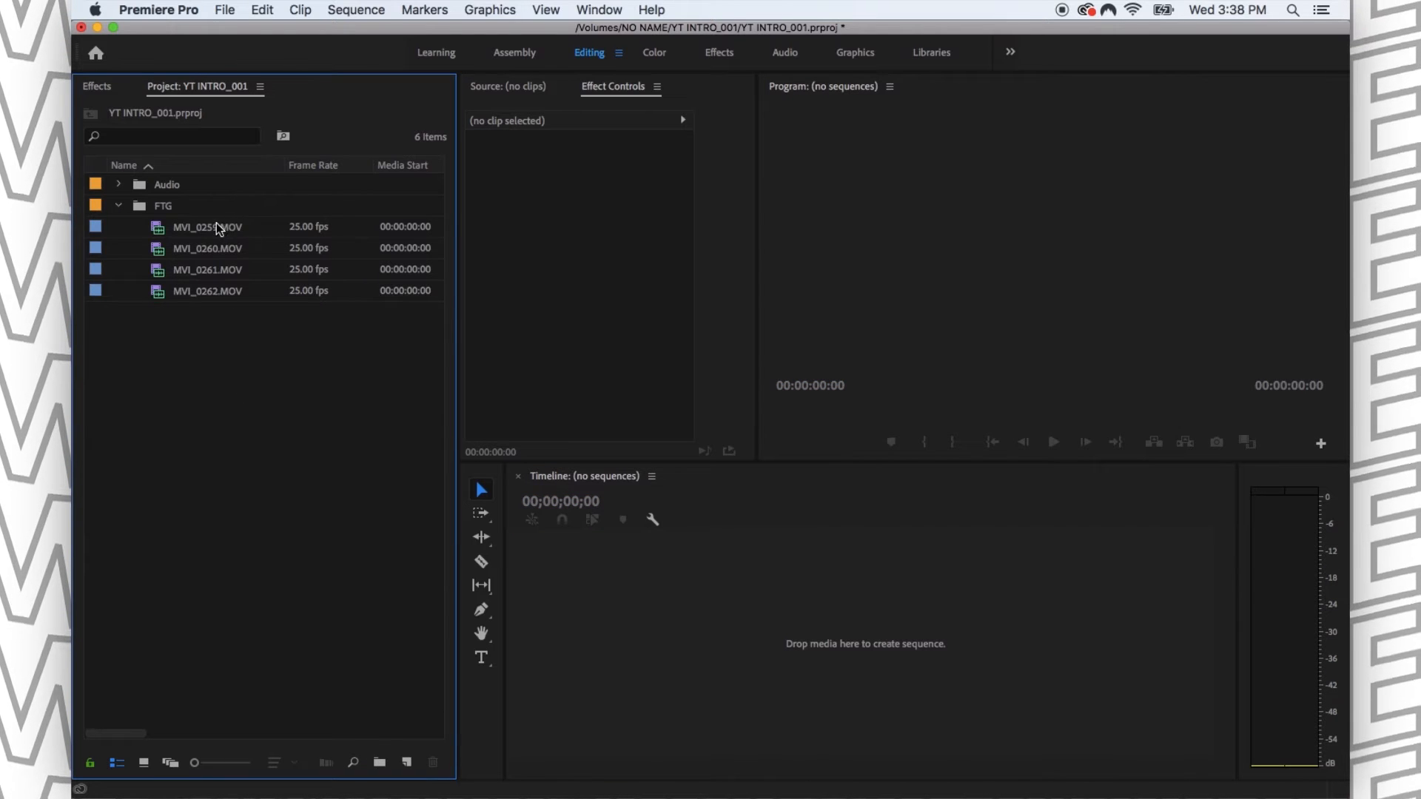
{"action": "left_click_drag", "start_coordinate": [219, 229], "coordinate": [401, 762]}
{"action": "left_click_drag", "start_coordinate": [216, 416], "coordinate": [215, 414]}
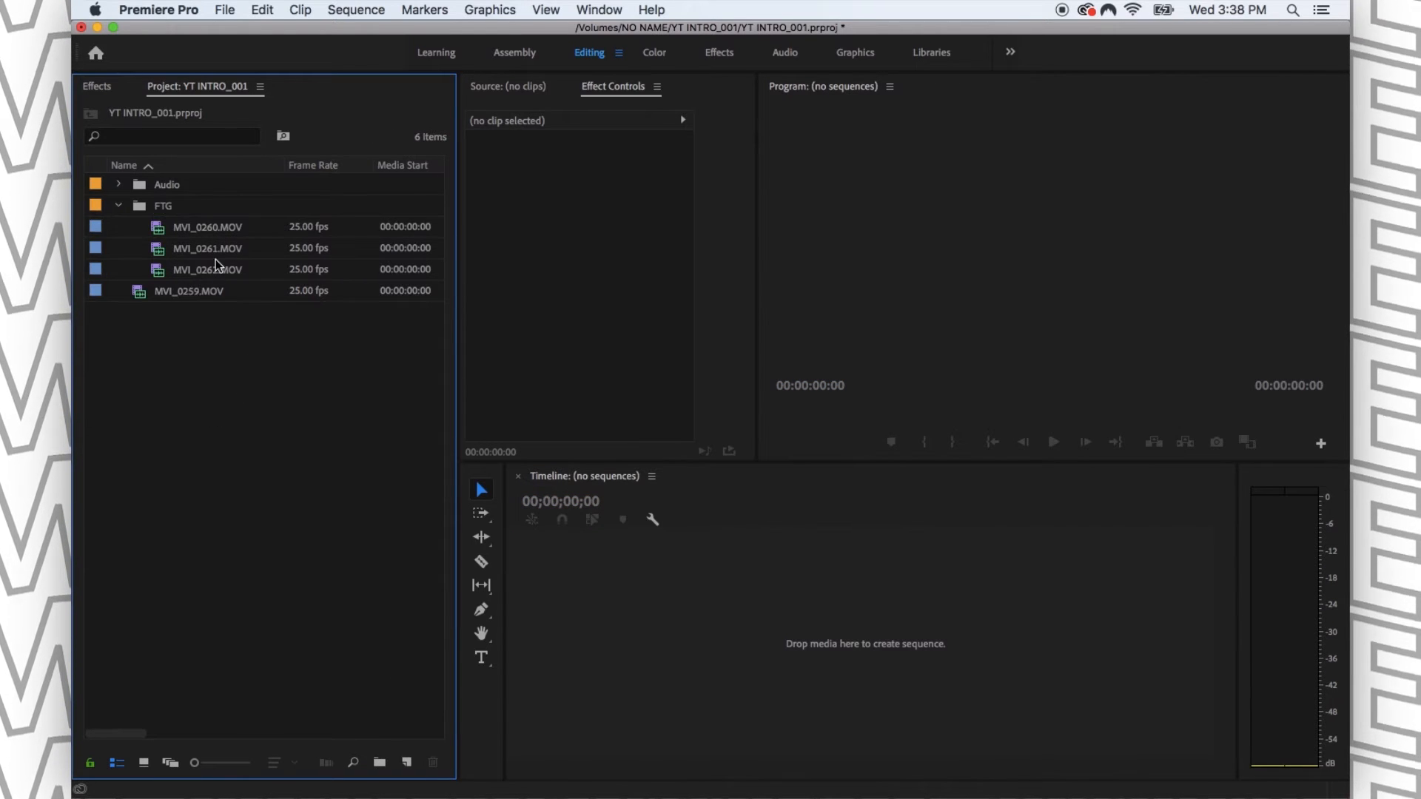
{"action": "key", "text": "super+z"}
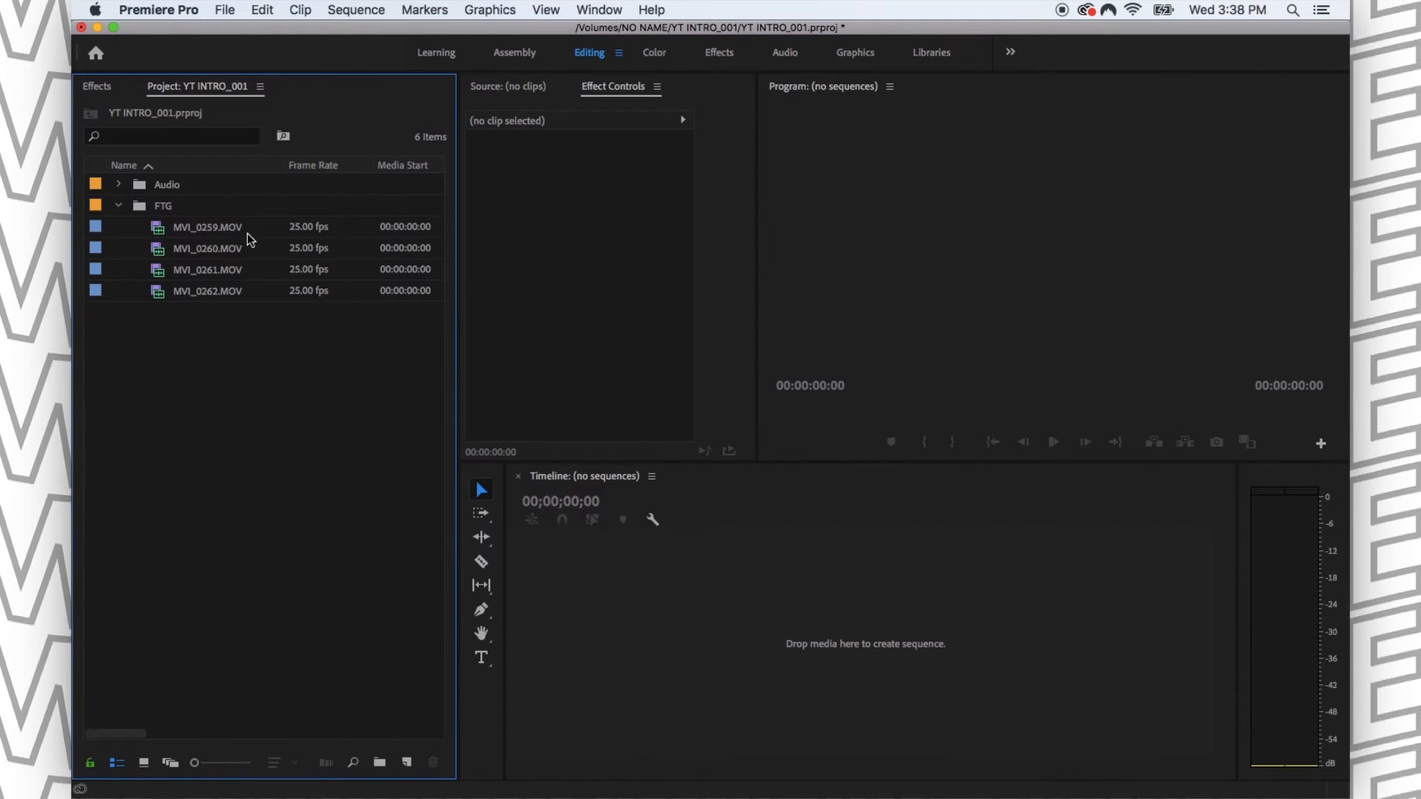
- Create a sequence matching clip MVI_0259.MOV and move it out of the FTG bin to the project's root level
{"action": "left_click_drag", "start_coordinate": [203, 228], "coordinate": [409, 763]}
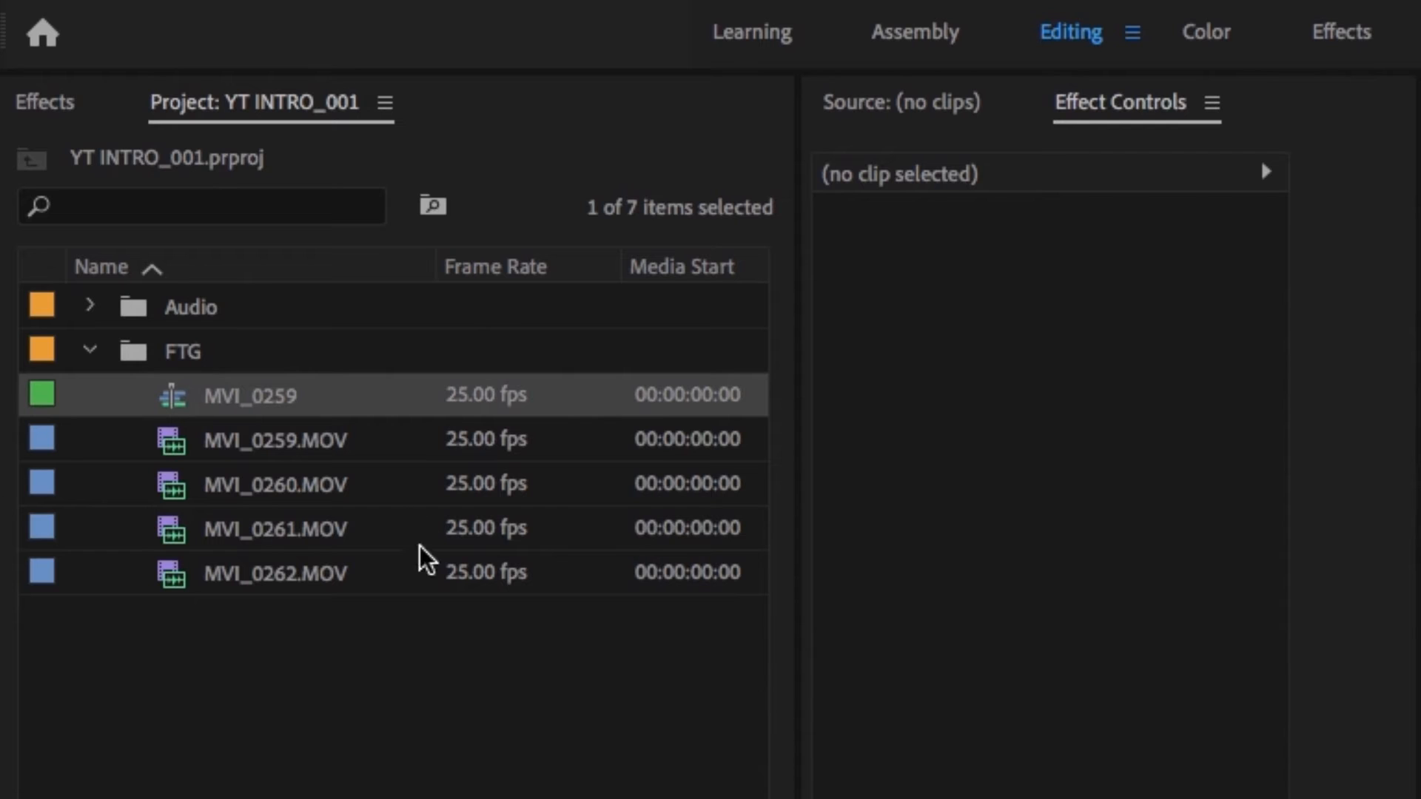
{"action": "left_click", "coordinate": [276, 488]}
{"action": "left_click", "coordinate": [305, 566], "text": "shift"}
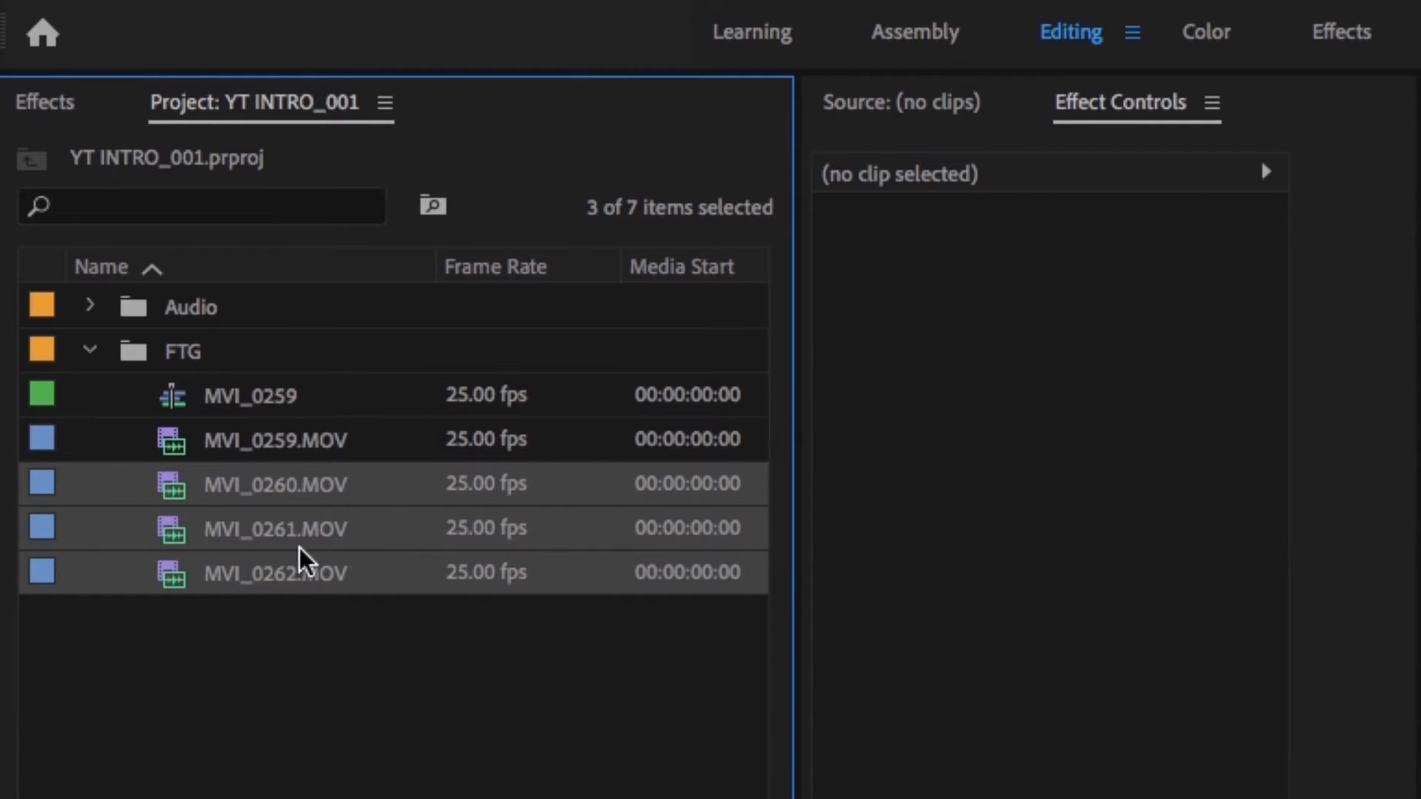
{"action": "left_click", "coordinate": [292, 659]}
{"action": "left_click", "coordinate": [173, 403]}
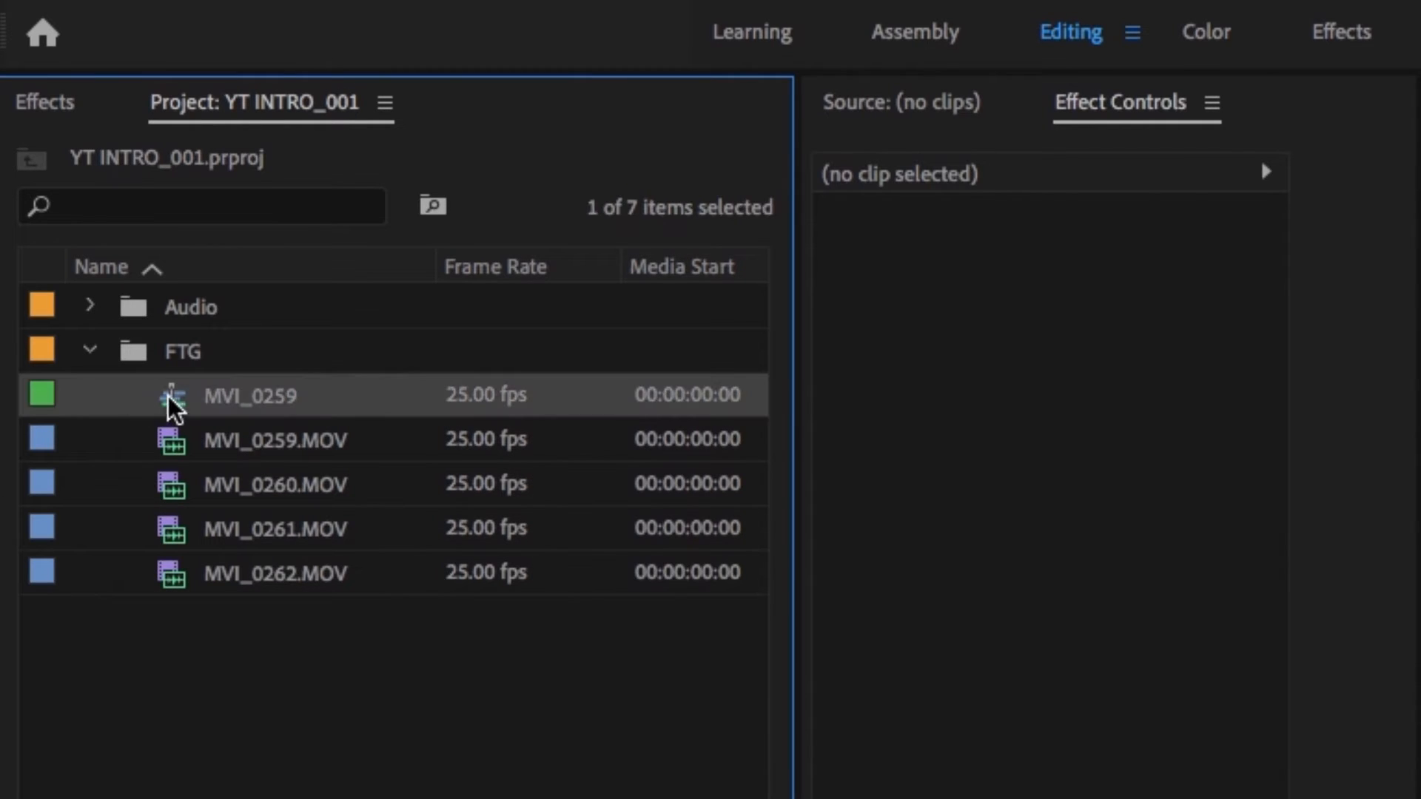
{"action": "left_click_drag", "start_coordinate": [78, 405], "coordinate": [72, 511]}
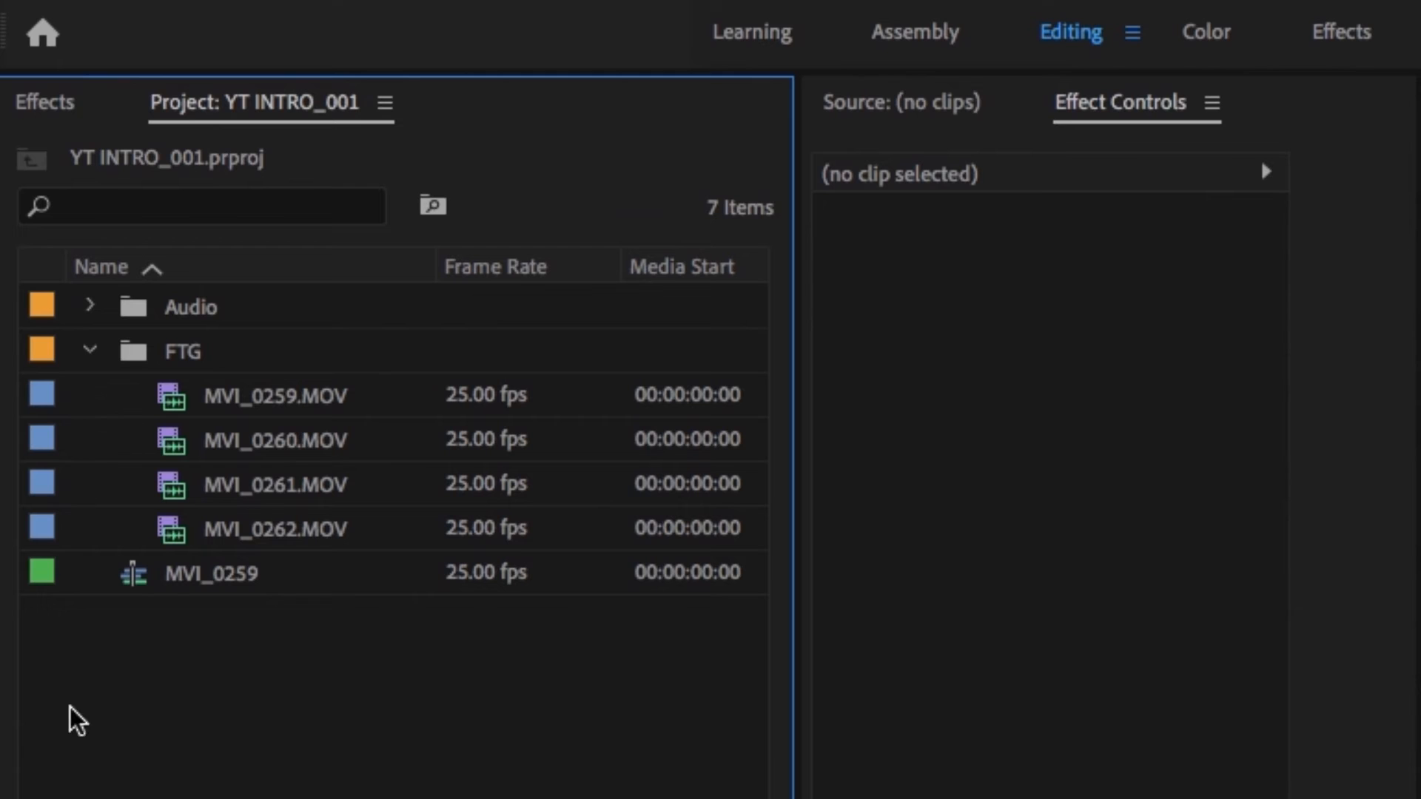
- Rename the MVI_0259 sequence as YT INTRO_SELECTS_001
{"action": "left_click", "coordinate": [191, 588]}
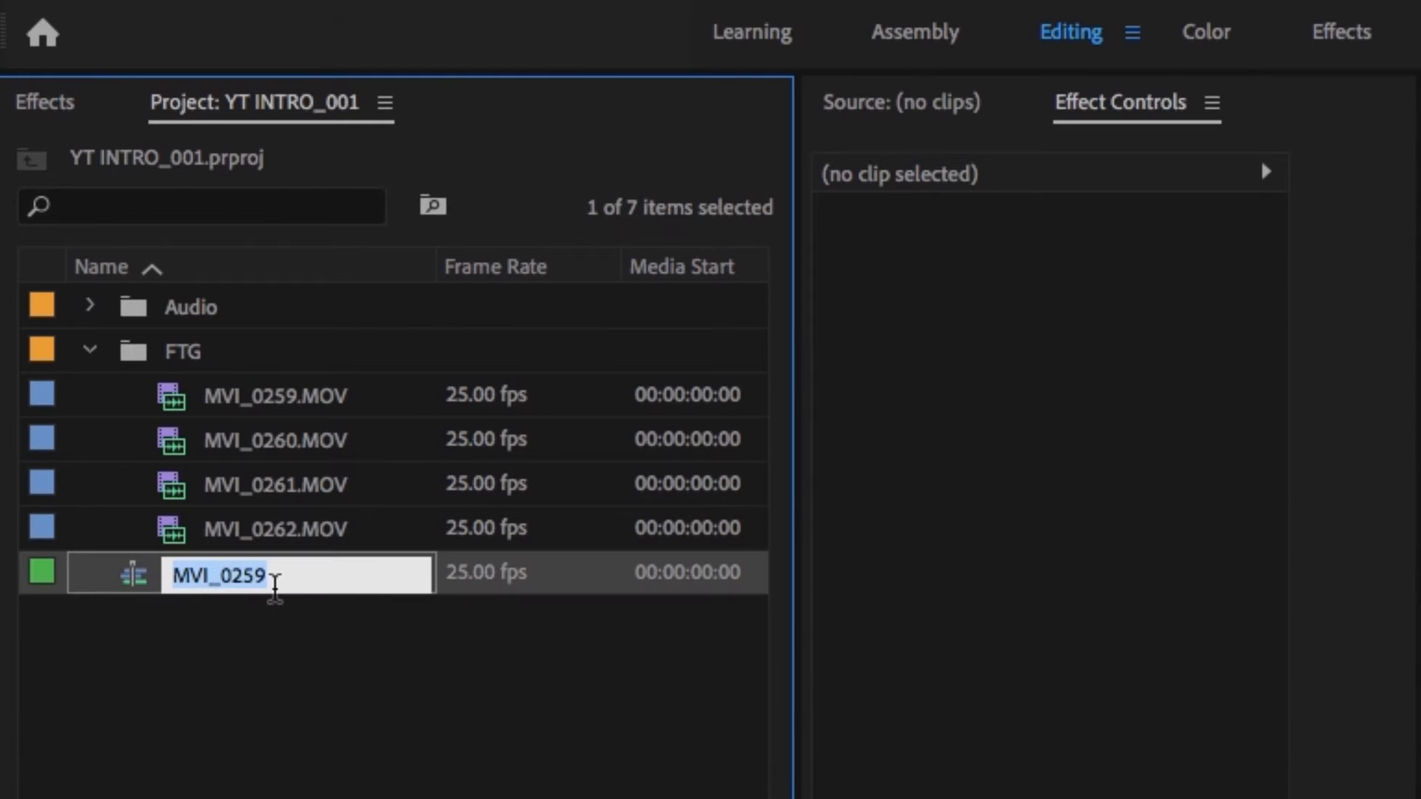
{"action": "type", "text": "YT INT"}
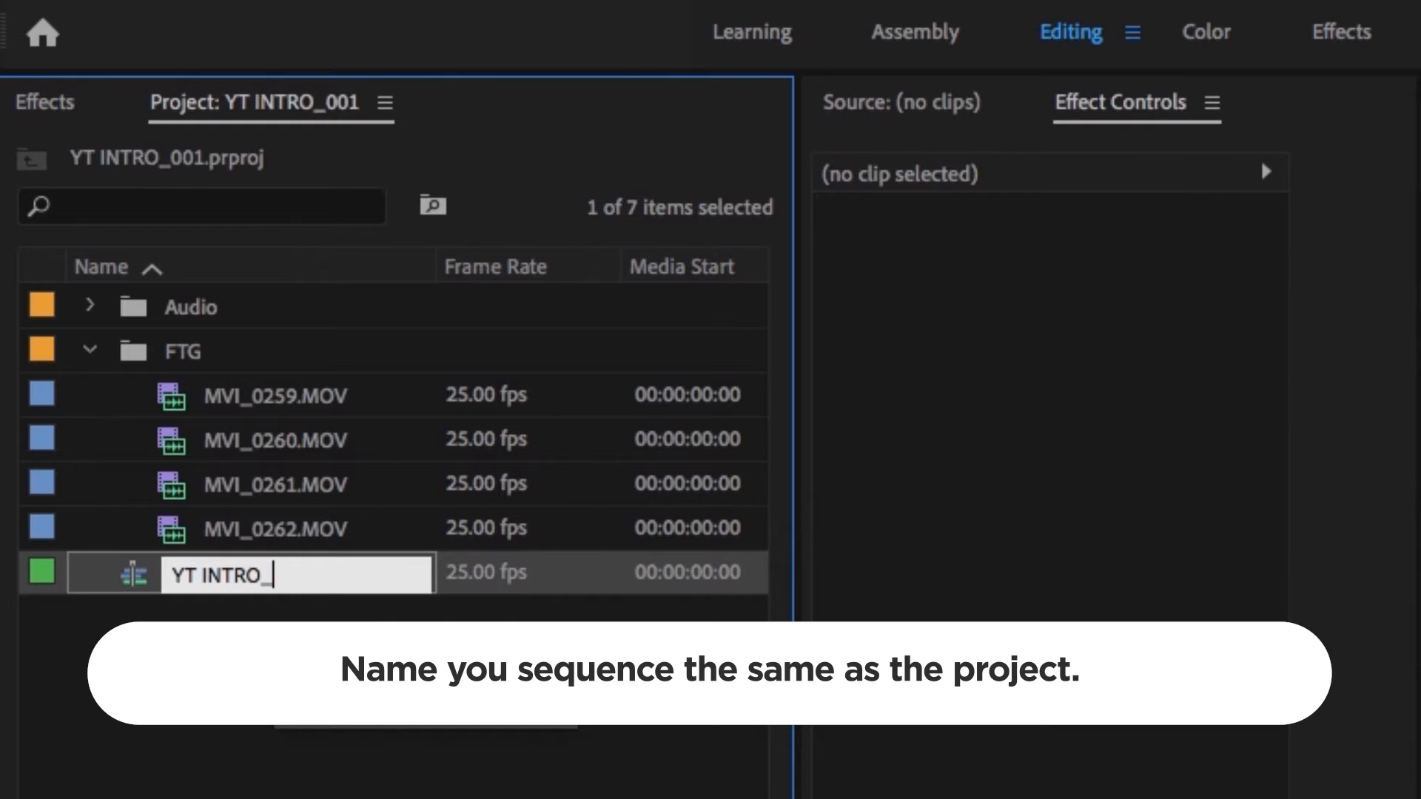
{"action": "type", "text": "RO"}
{"action": "type", "text": "_001"}
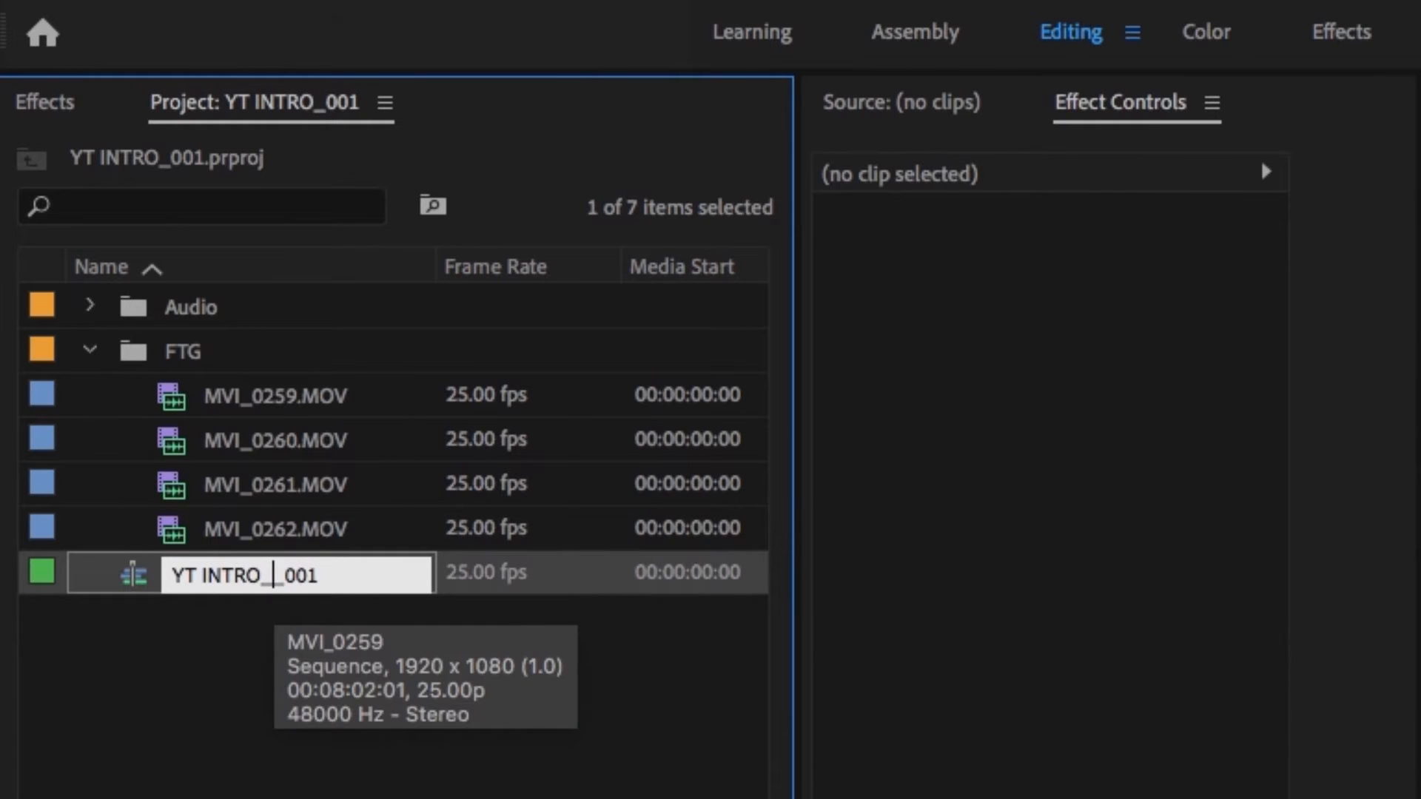
{"action": "type", "text": "SELECTS"}
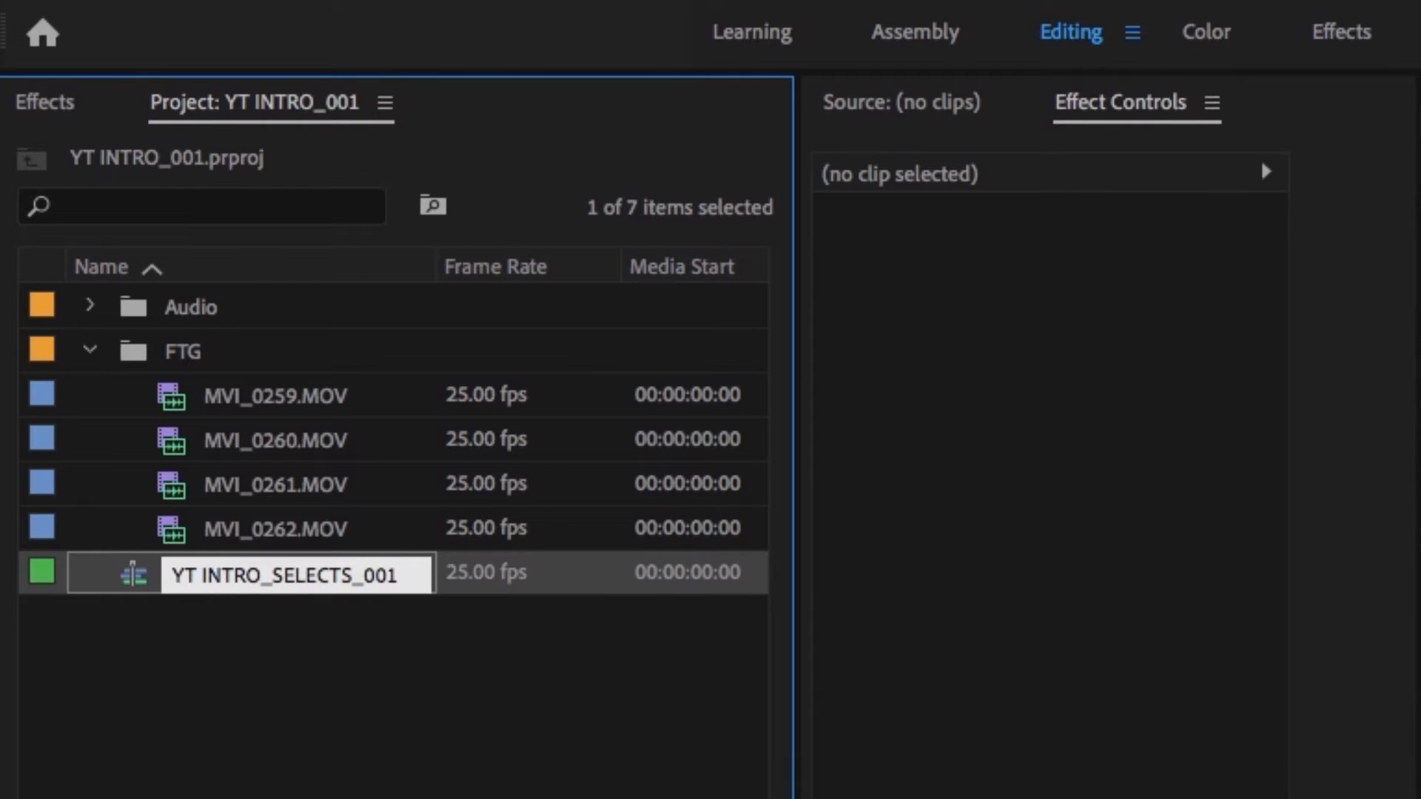
{"action": "key", "text": "Return"}
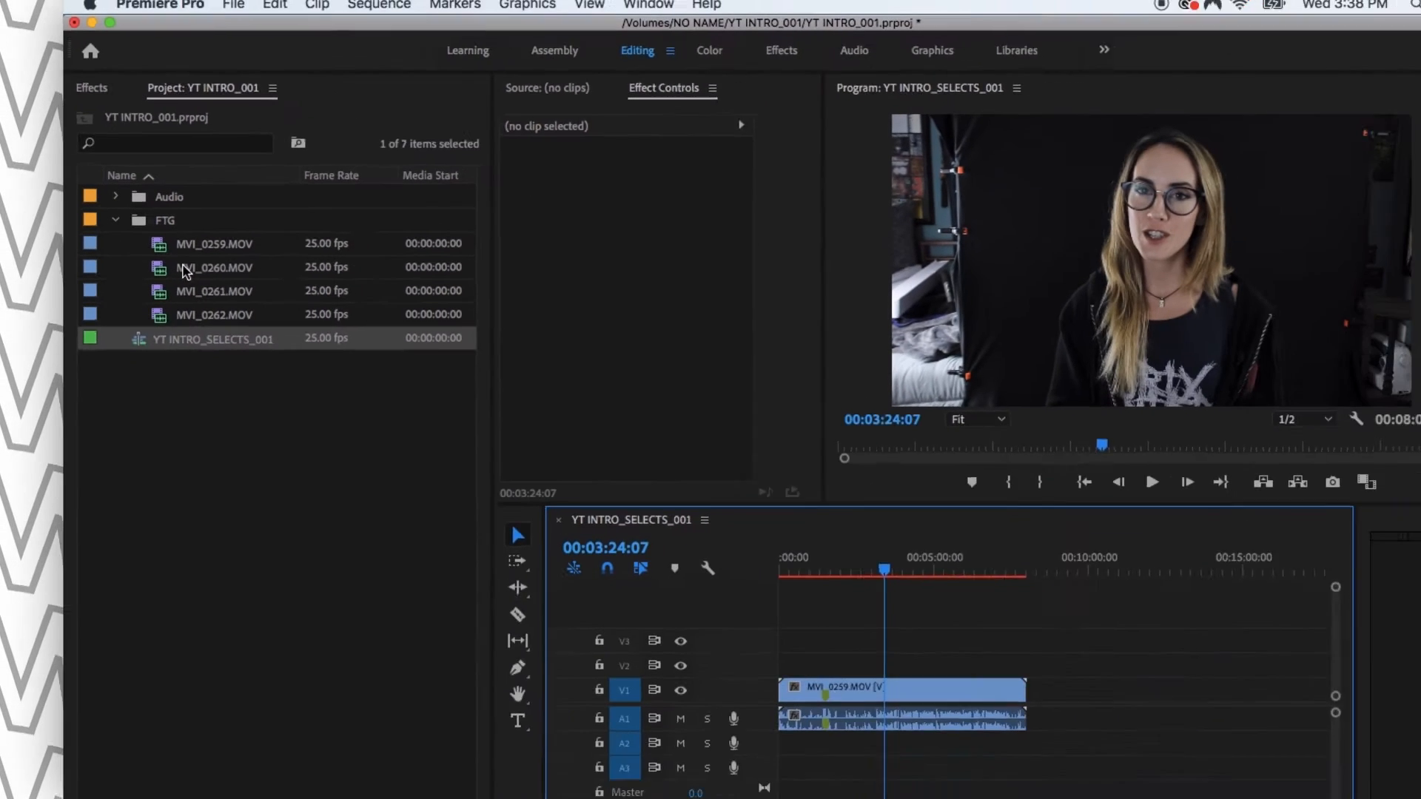
{"action": "left_click", "coordinate": [267, 448]}
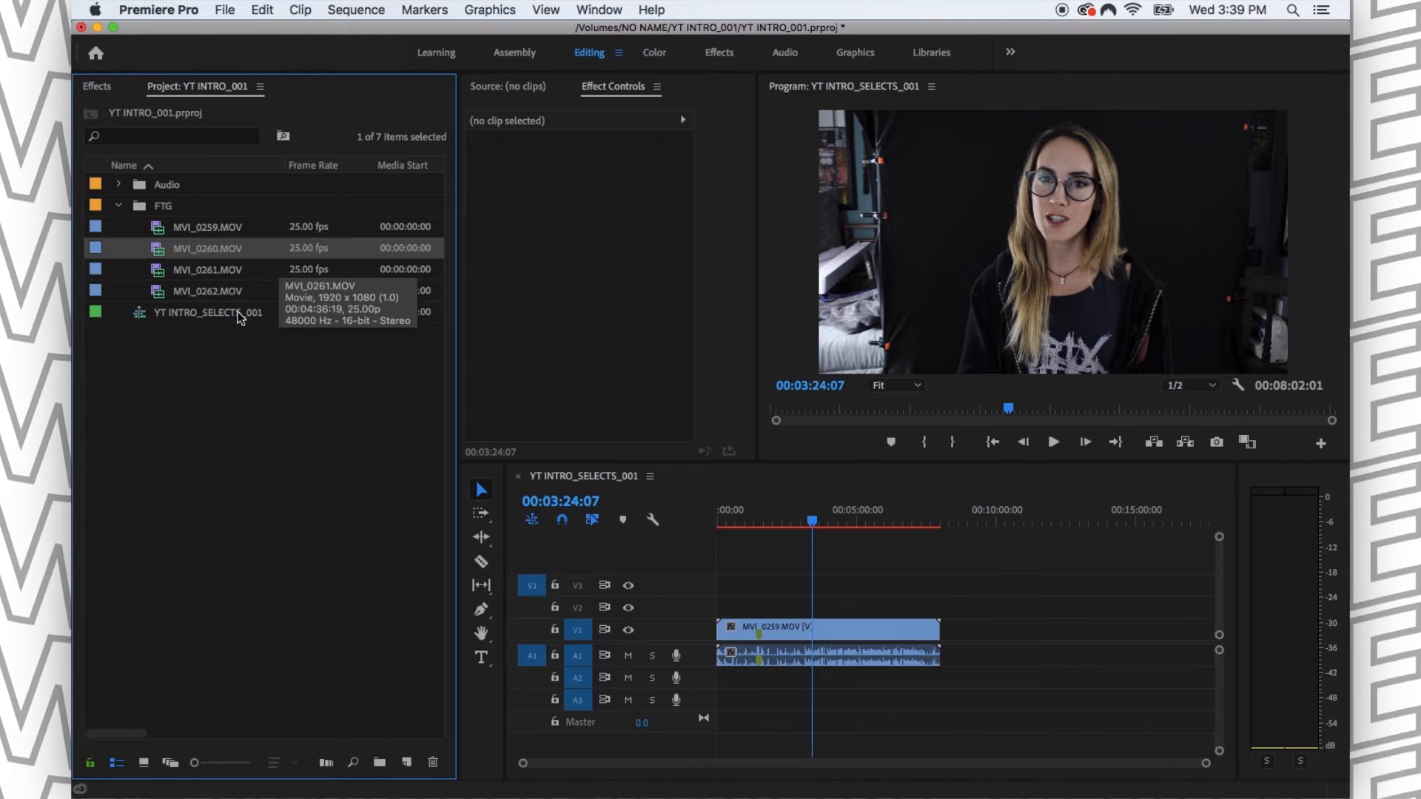
{"action": "left_click", "coordinate": [237, 368]}
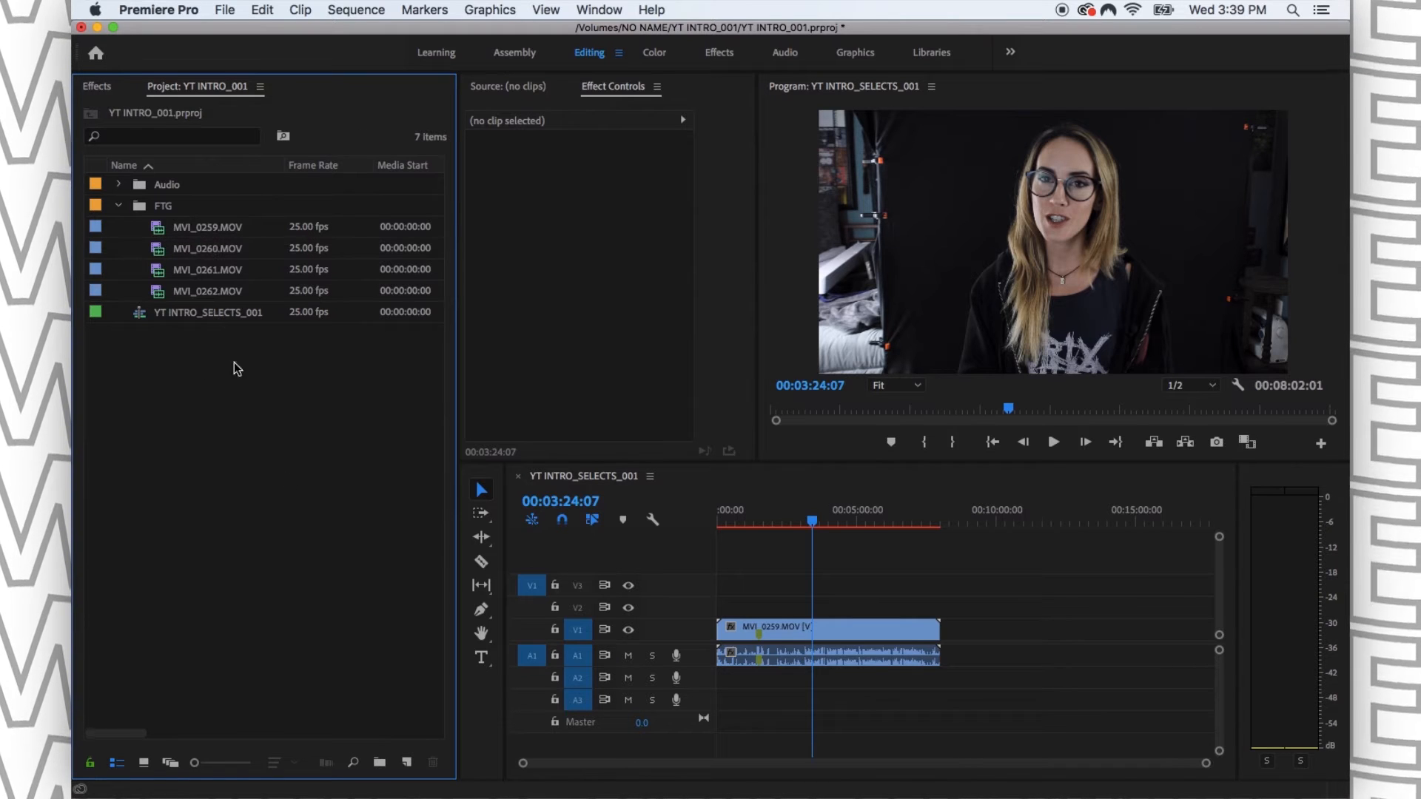
{"action": "left_click", "coordinate": [211, 253]}
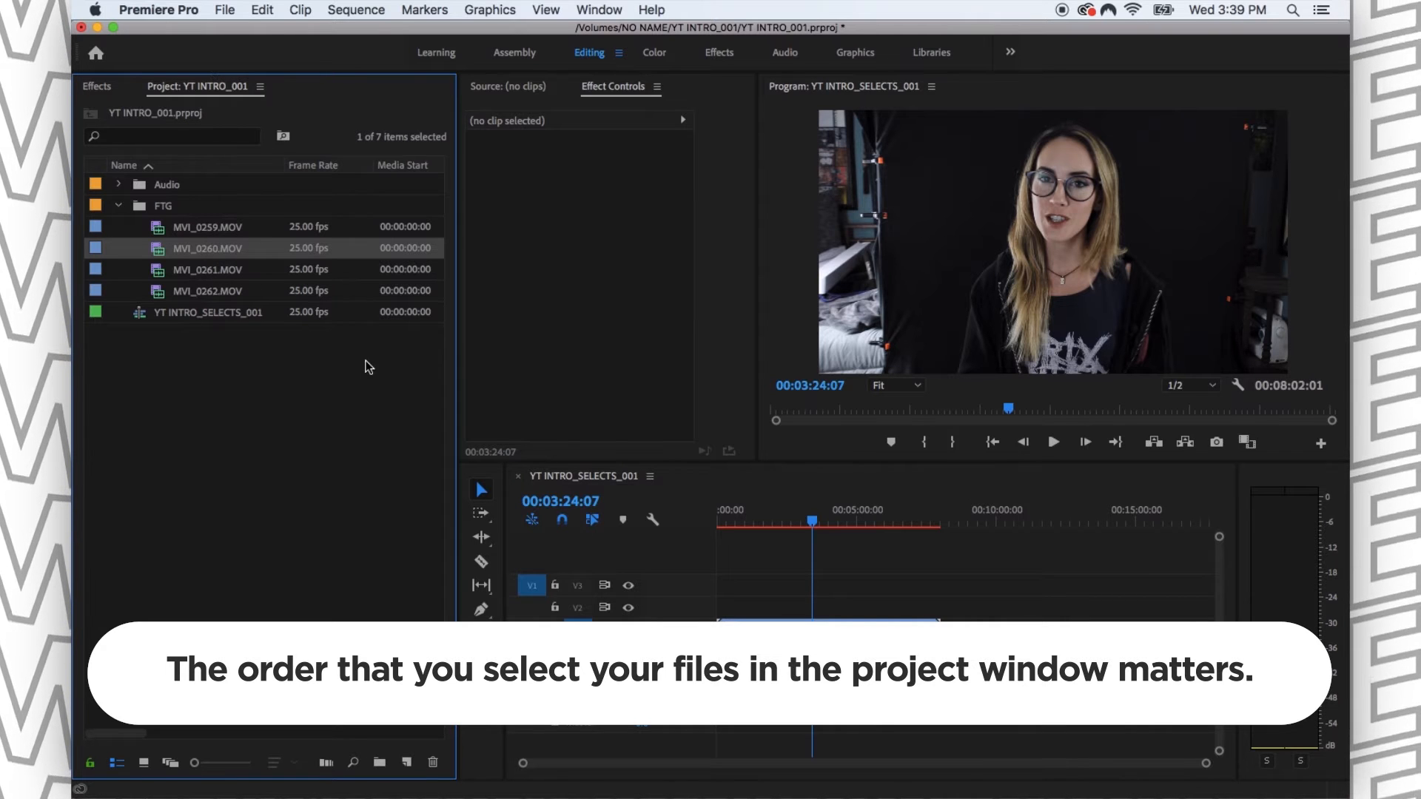
{"action": "left_click", "coordinate": [256, 374]}
- Try selecting MVI_0260.MOV, MVI_0262.MOV and MVI_0261.MOV in that order and adding them to the sequence after MVI_0259.MOV
{"action": "left_click", "coordinate": [191, 252]}
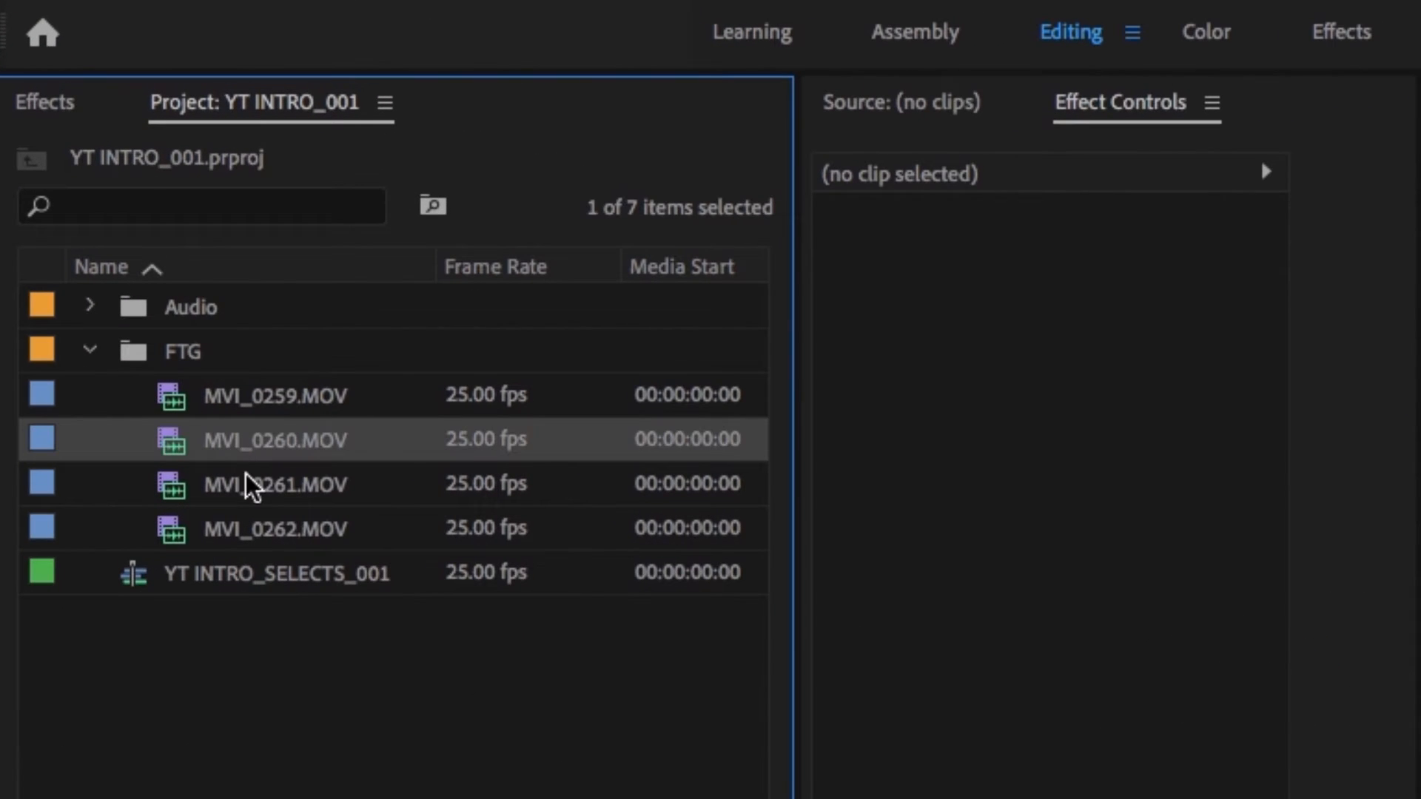
{"action": "left_click", "coordinate": [274, 549], "text": "ctrl"}
{"action": "left_click", "coordinate": [271, 487], "text": "ctrl"}
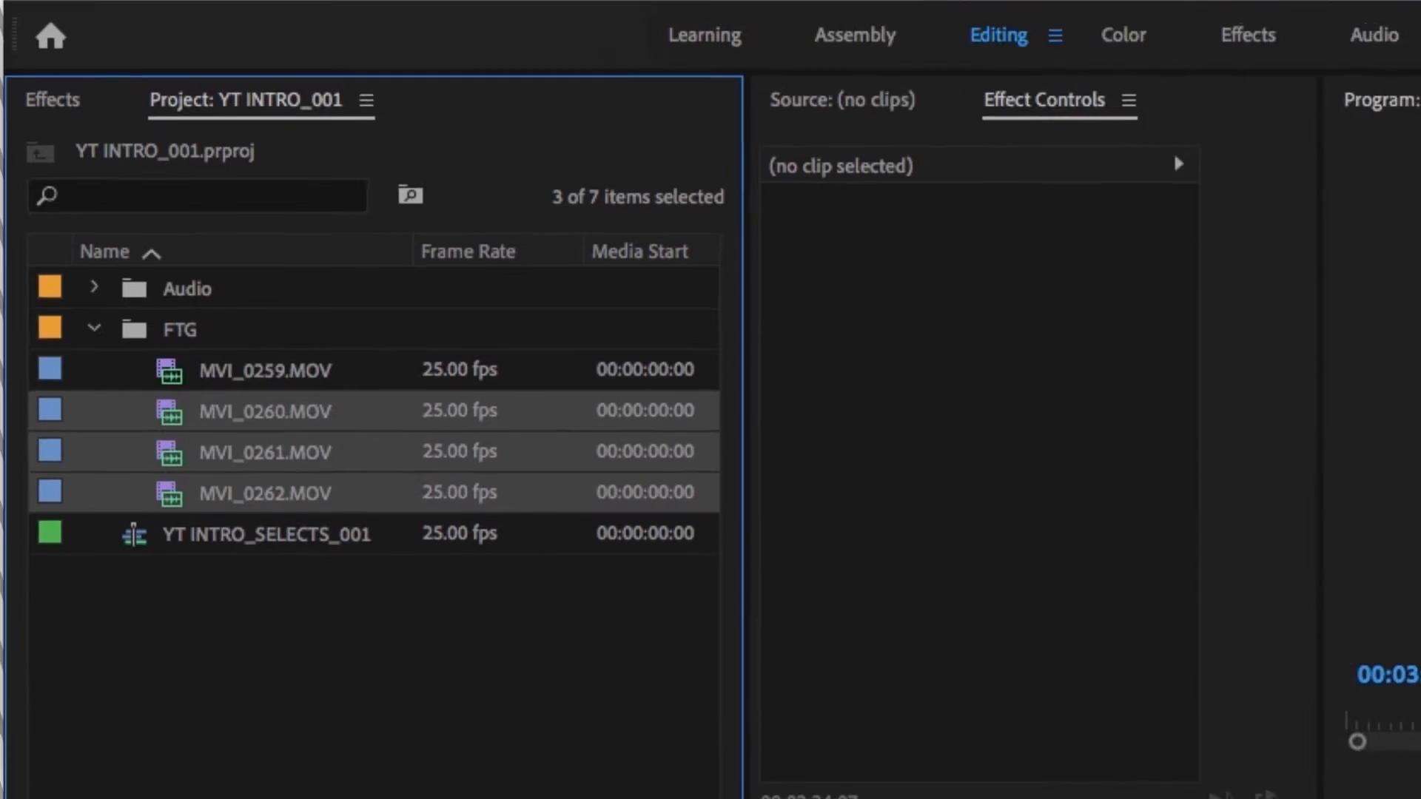
{"action": "left_click_drag", "start_coordinate": [270, 453], "coordinate": [961, 653]}
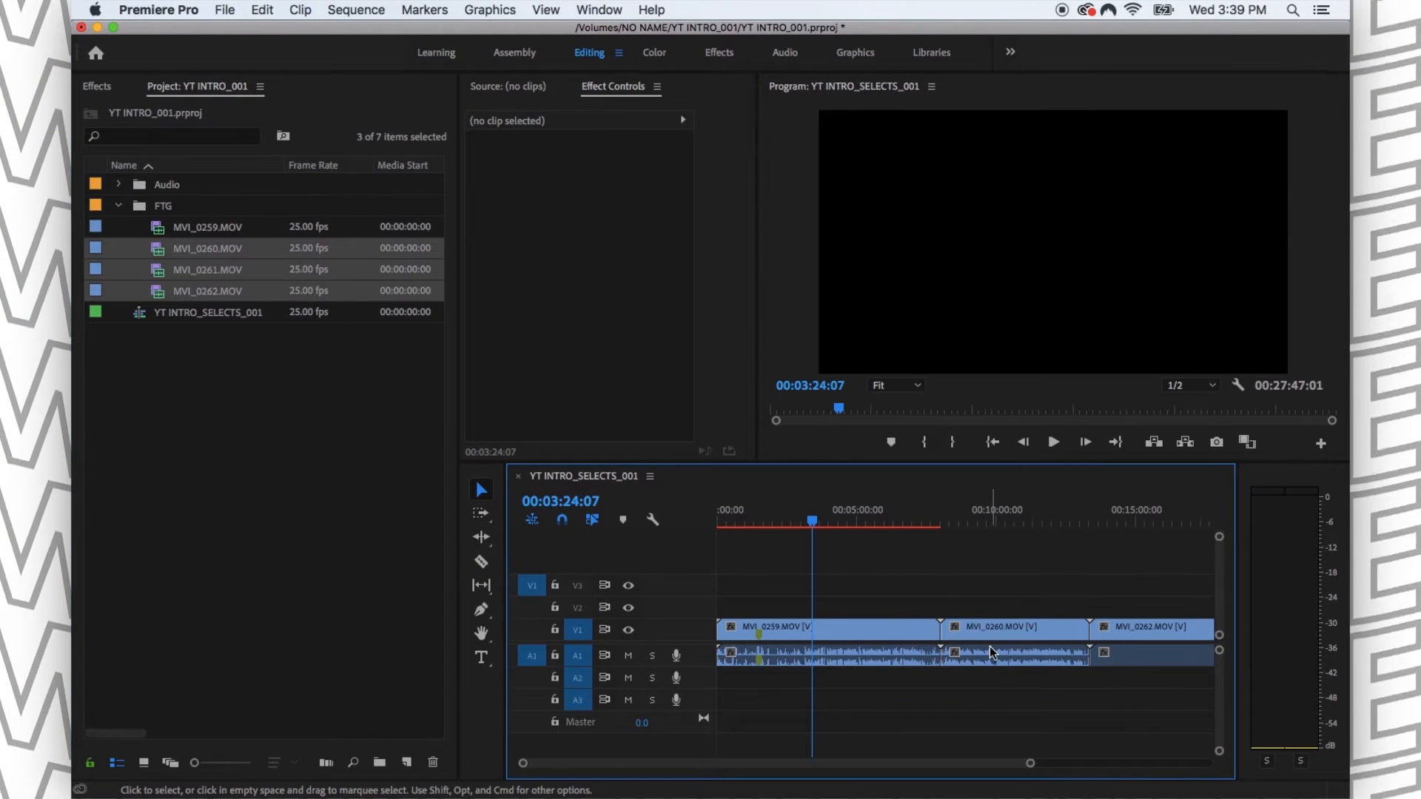
{"action": "left_click", "coordinate": [992, 522]}
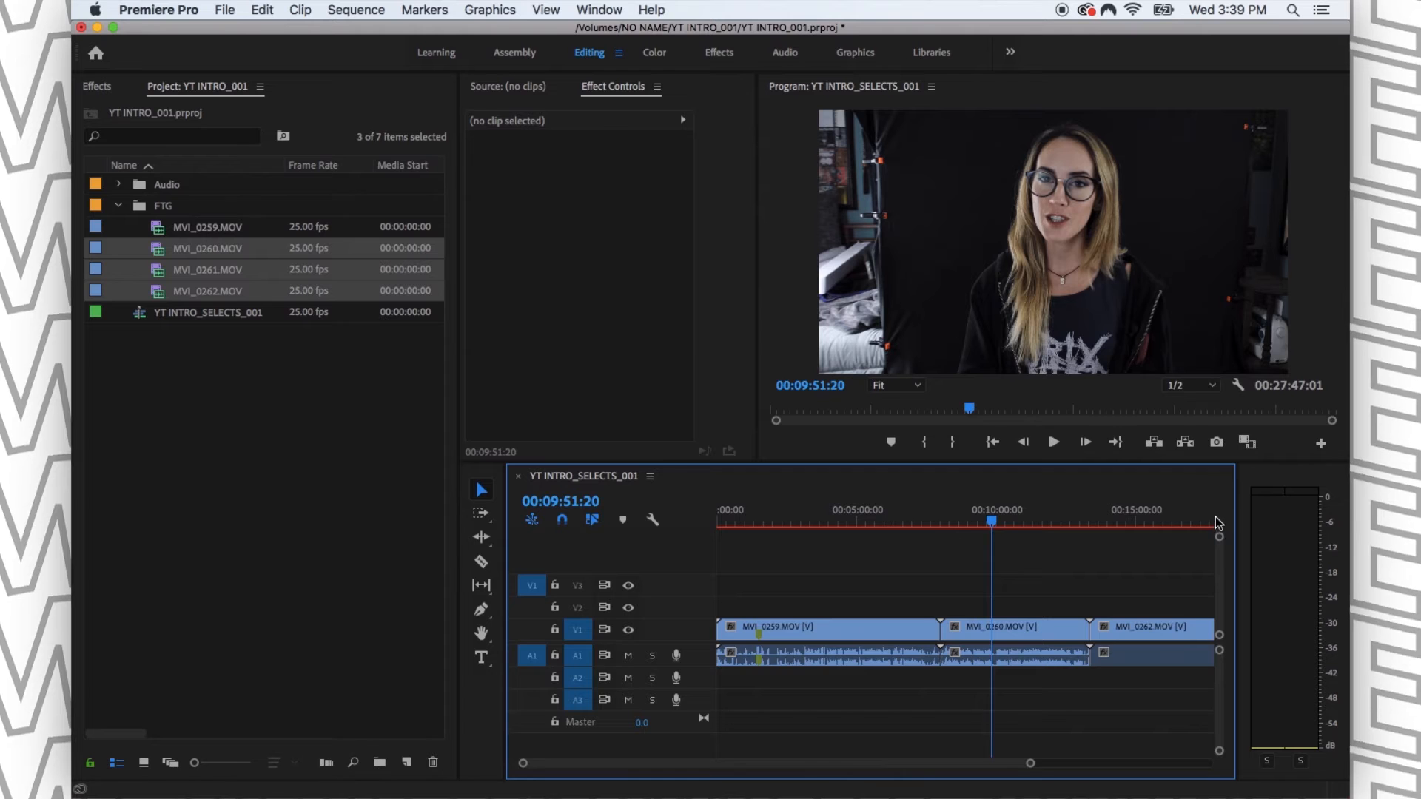
{"action": "key", "text": "equal"}
{"action": "key", "text": "equal"}
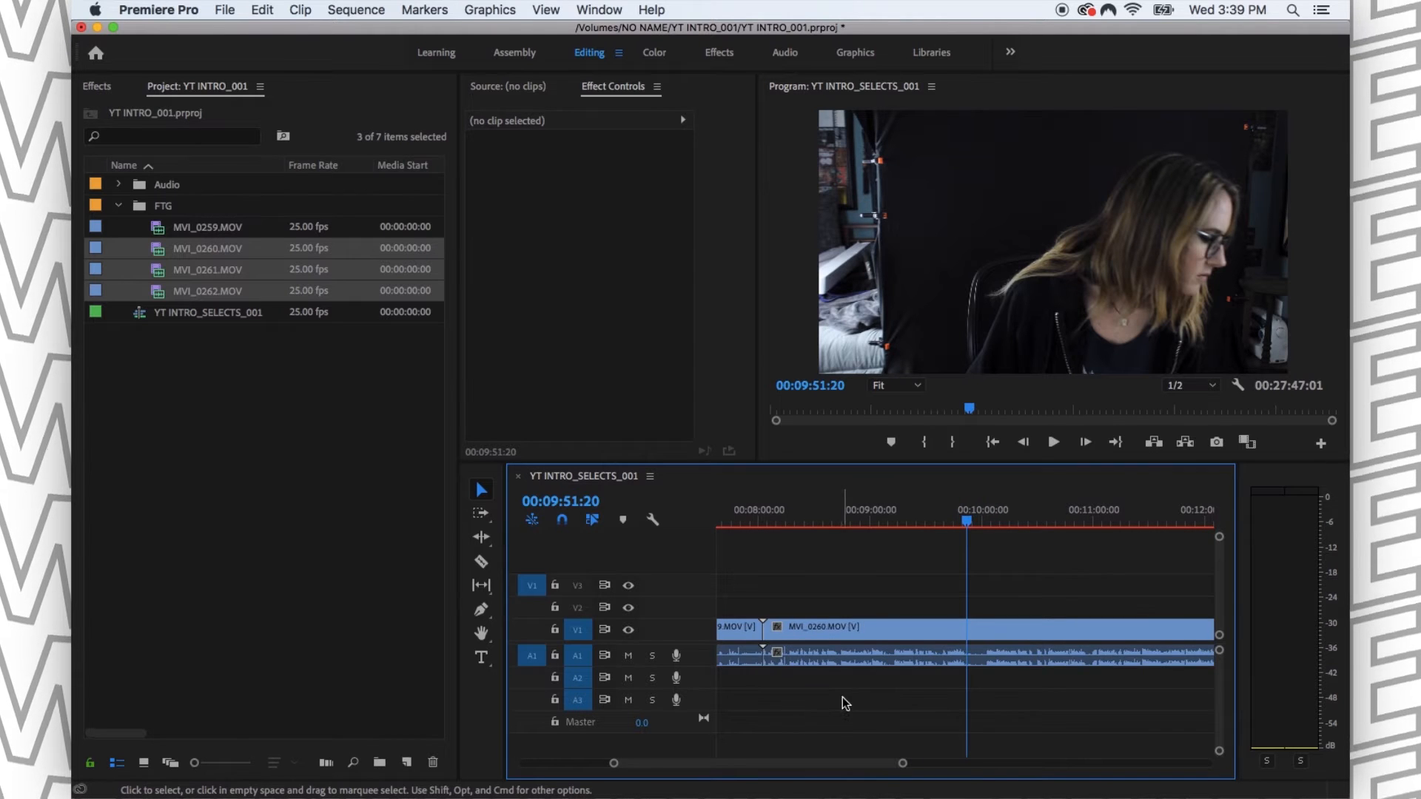
- Select MVI_0260.MOV, MVI_0261.MOV and MVI_0262.MOV in numerical order and add them directly after MVI_0259.MOV in the sequence
{"action": "key", "text": "Down"}
{"action": "key", "text": "Down"}
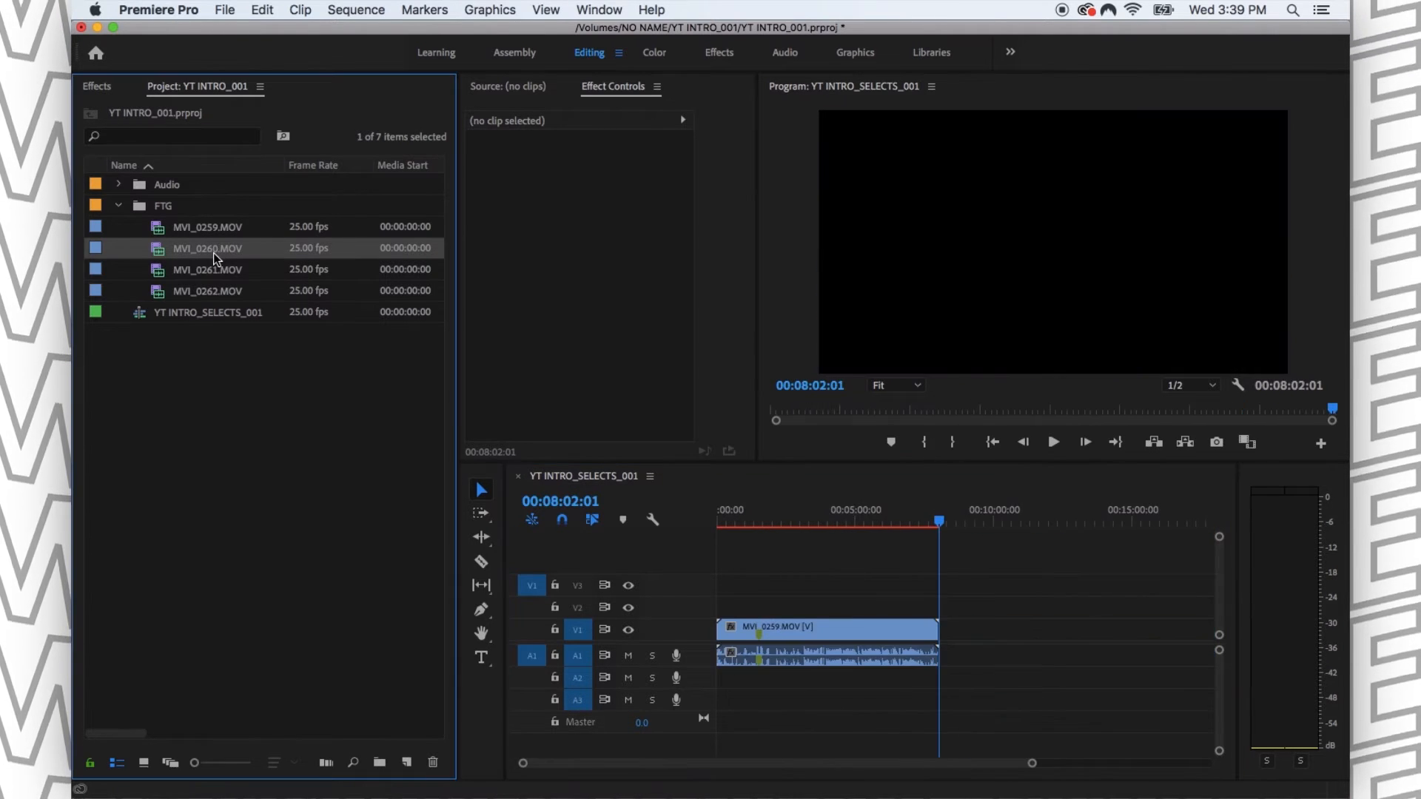
{"action": "left_click", "coordinate": [211, 292], "text": "shift"}
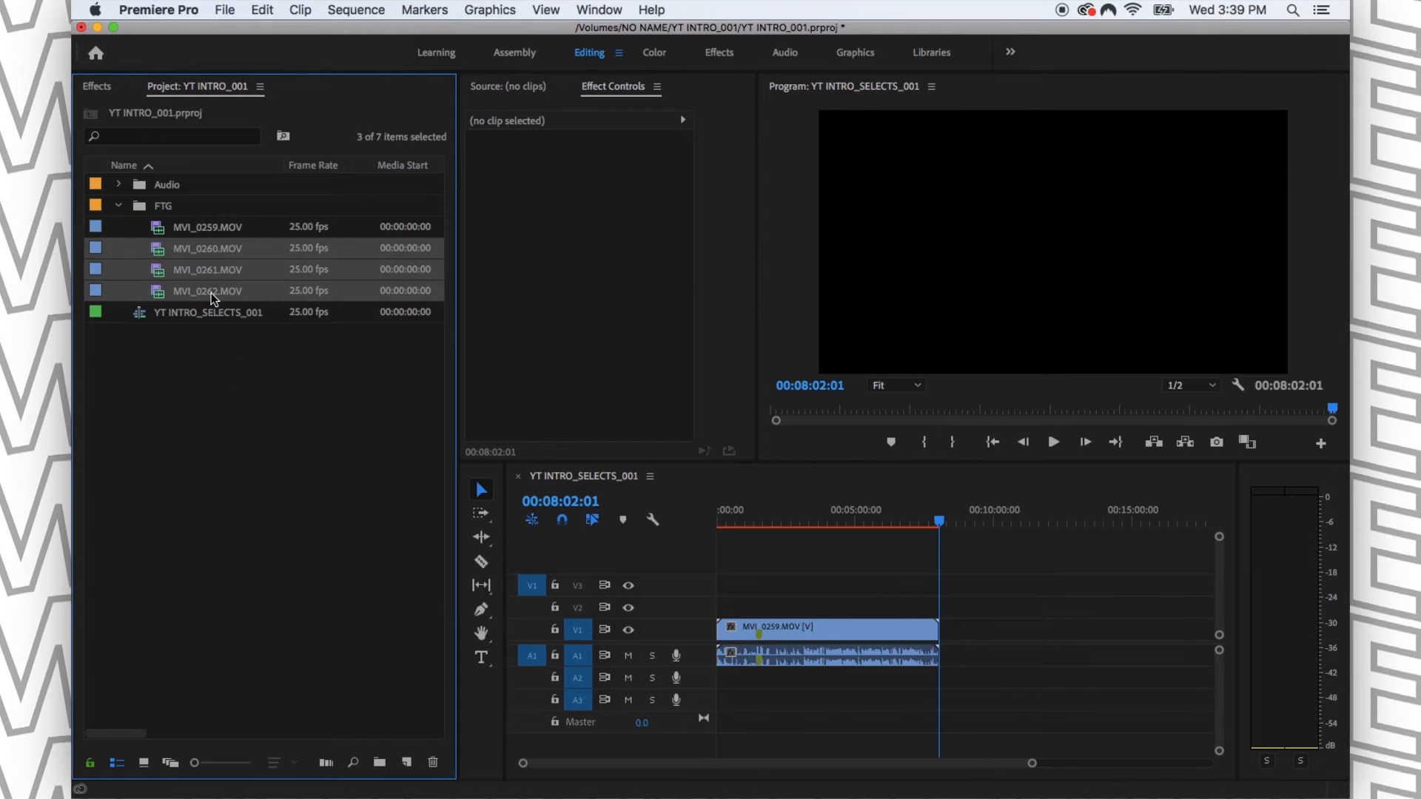
{"action": "left_click_drag", "start_coordinate": [185, 271], "coordinate": [945, 641]}
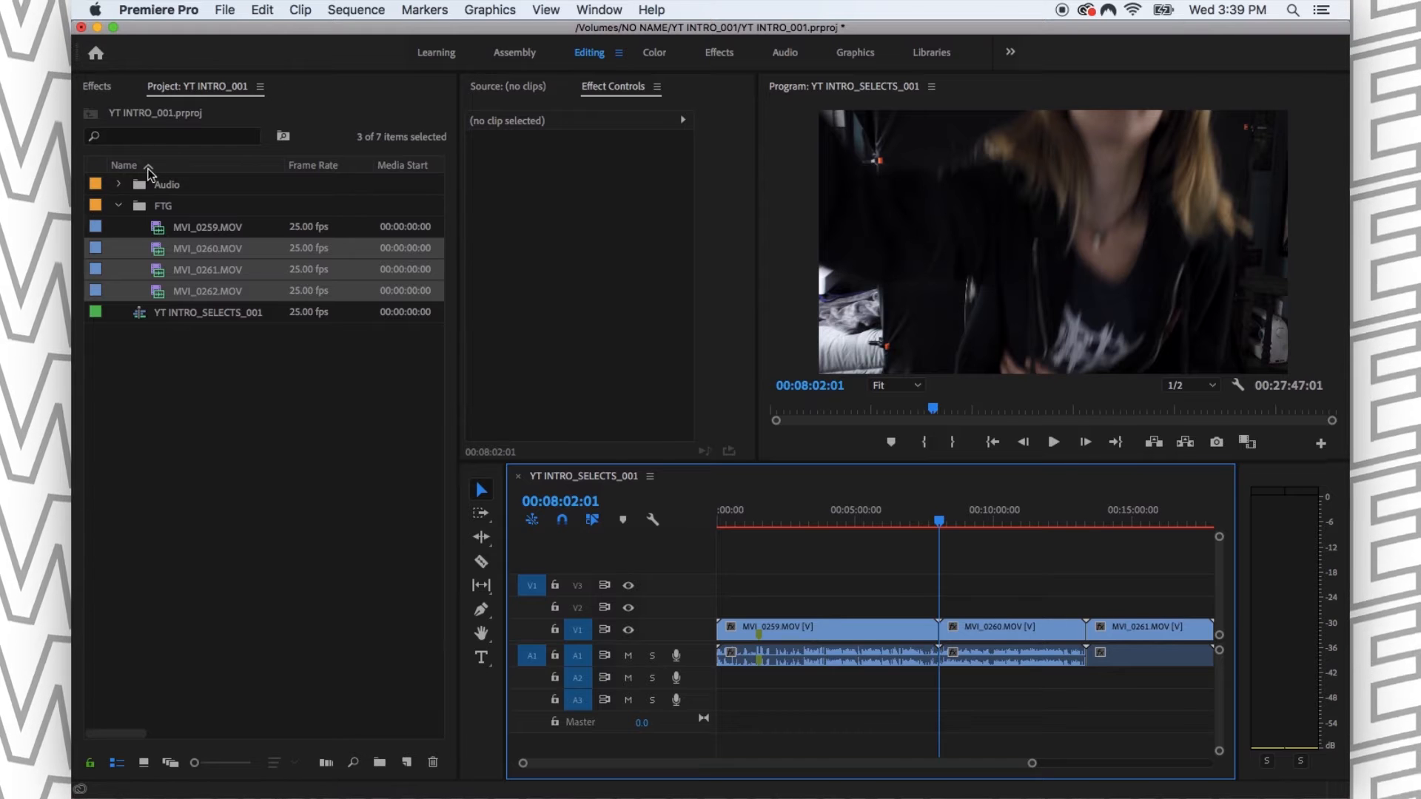
{"action": "left_click", "coordinate": [269, 411]}
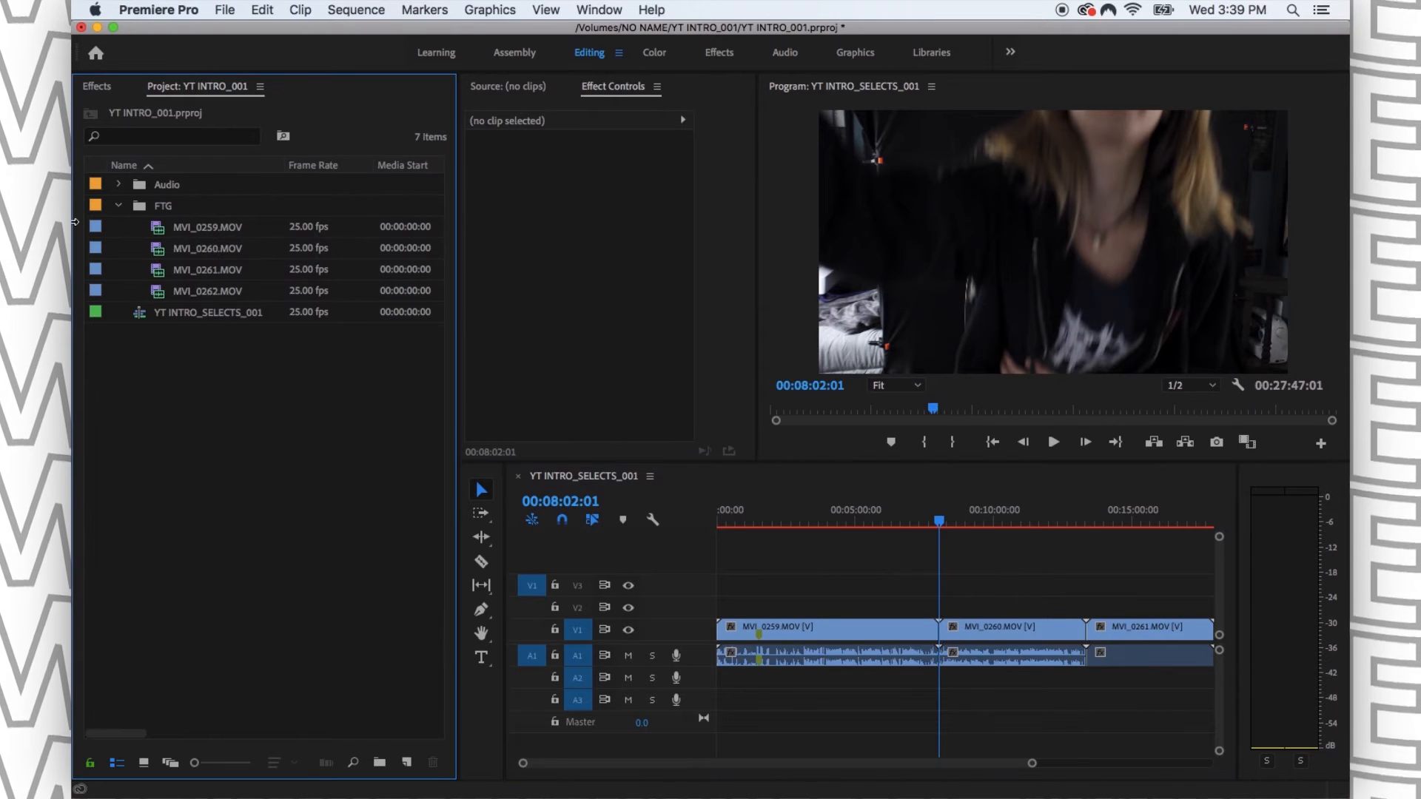
- Fit the whole sequence in the timeline, check the clip order, and return the playhead to the start
{"action": "left_click", "coordinate": [1023, 575]}
{"action": "key", "text": "backslash"}
{"action": "key", "text": "backslash"}
{"action": "key", "text": "backslash"}
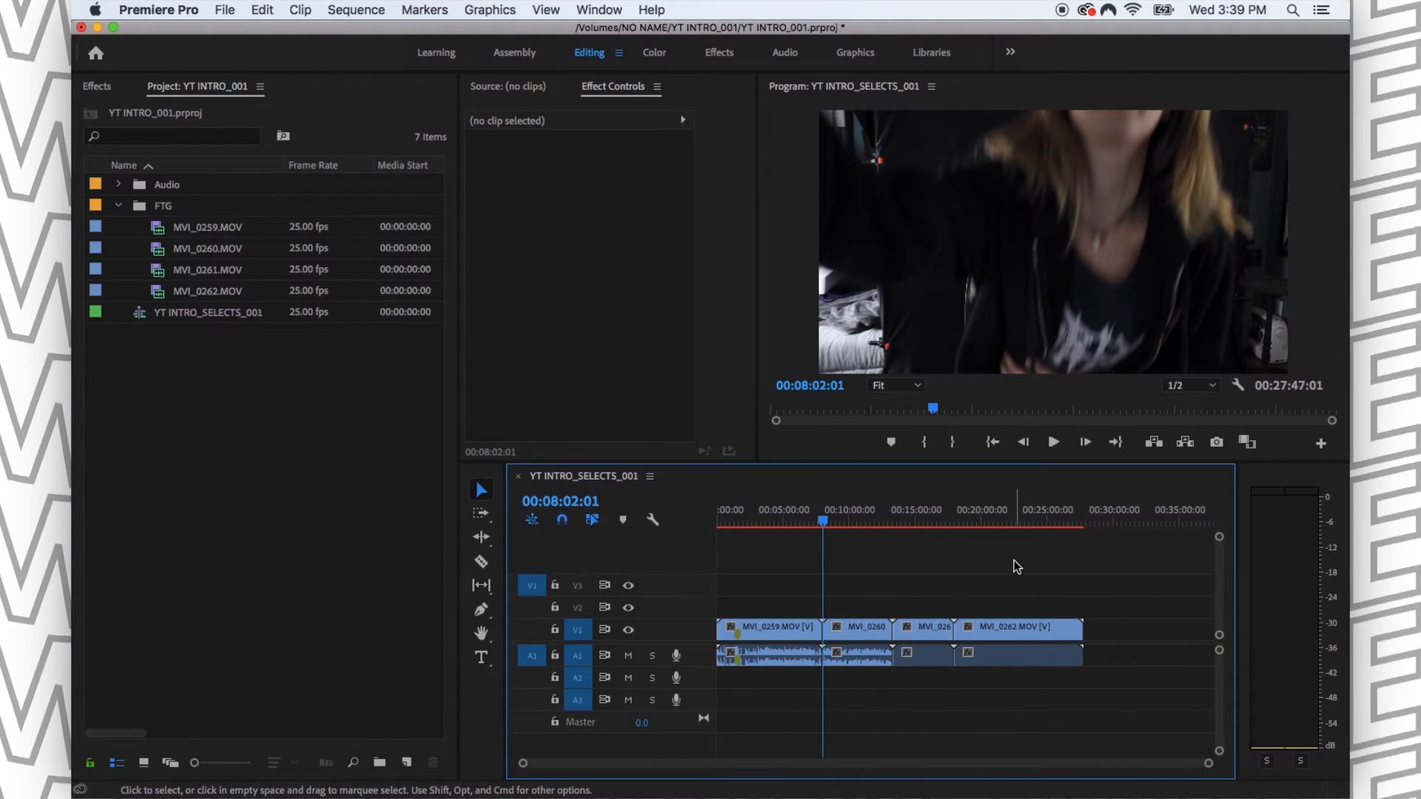
{"action": "left_click_drag", "start_coordinate": [827, 521], "coordinate": [858, 522]}
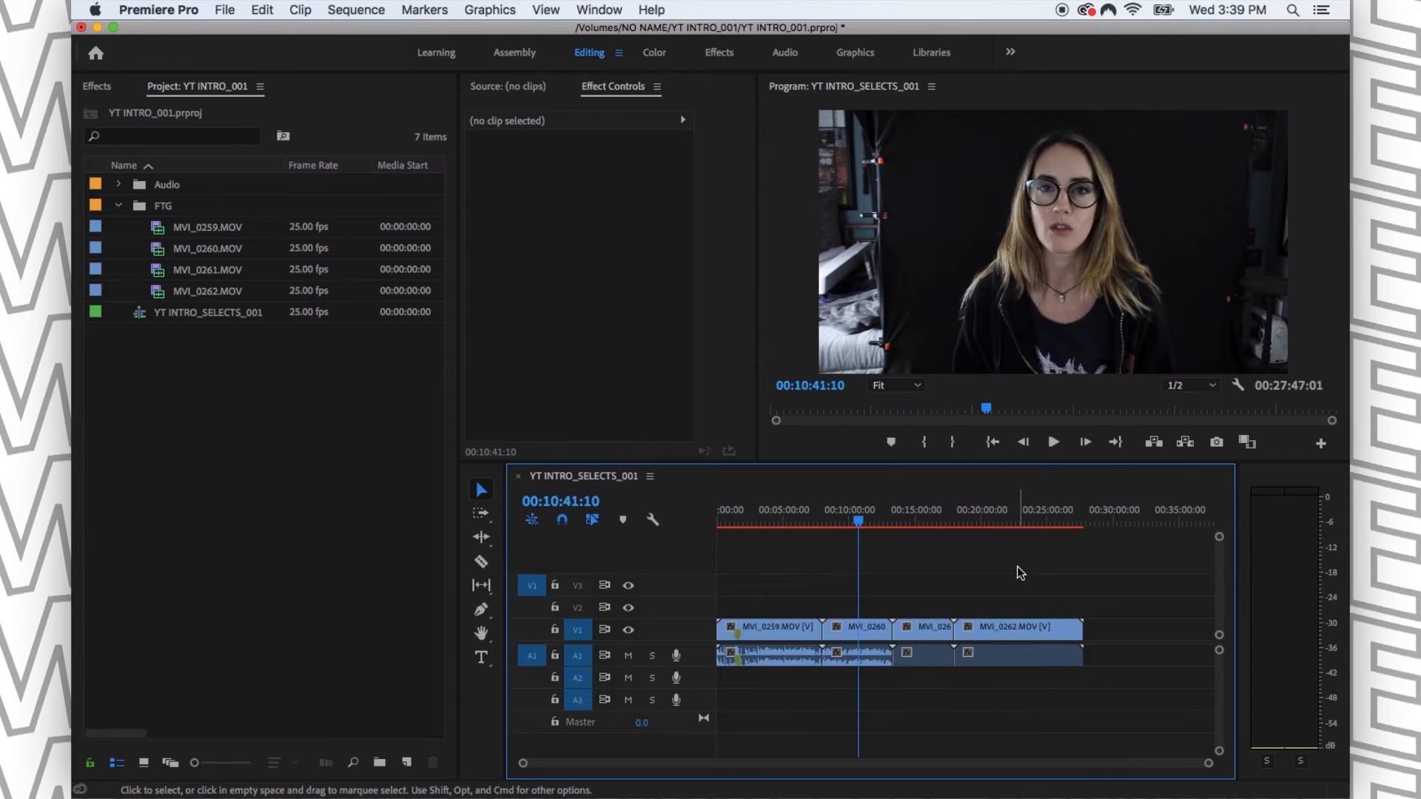
{"action": "key", "text": "Home"}
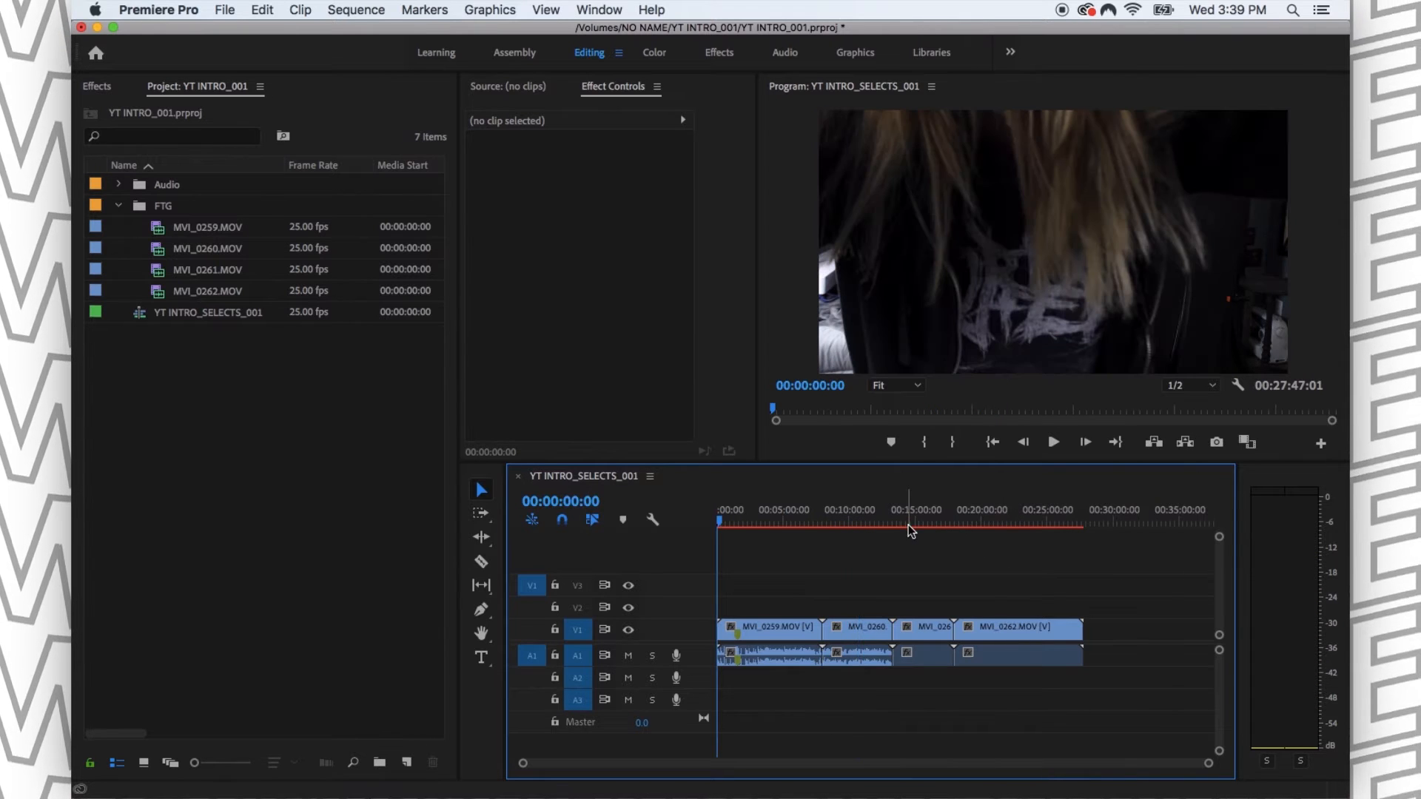
- Shift the MVI_0260, MVI_0261 and MVI_0262 clips later on the timeline, leaving a small gap after MVI_0259.MOV
{"action": "left_click_drag", "start_coordinate": [904, 559], "coordinate": [1022, 658]}
{"action": "left_click_drag", "start_coordinate": [895, 627], "coordinate": [905, 613]}
{"action": "left_click", "coordinate": [905, 612]}
- Remove MVI_0262.MOV from the sequence and delete it from the FTG bin
{"action": "left_click", "coordinate": [1047, 628]}
{"action": "left_click_drag", "start_coordinate": [1046, 629], "coordinate": [1047, 651]}
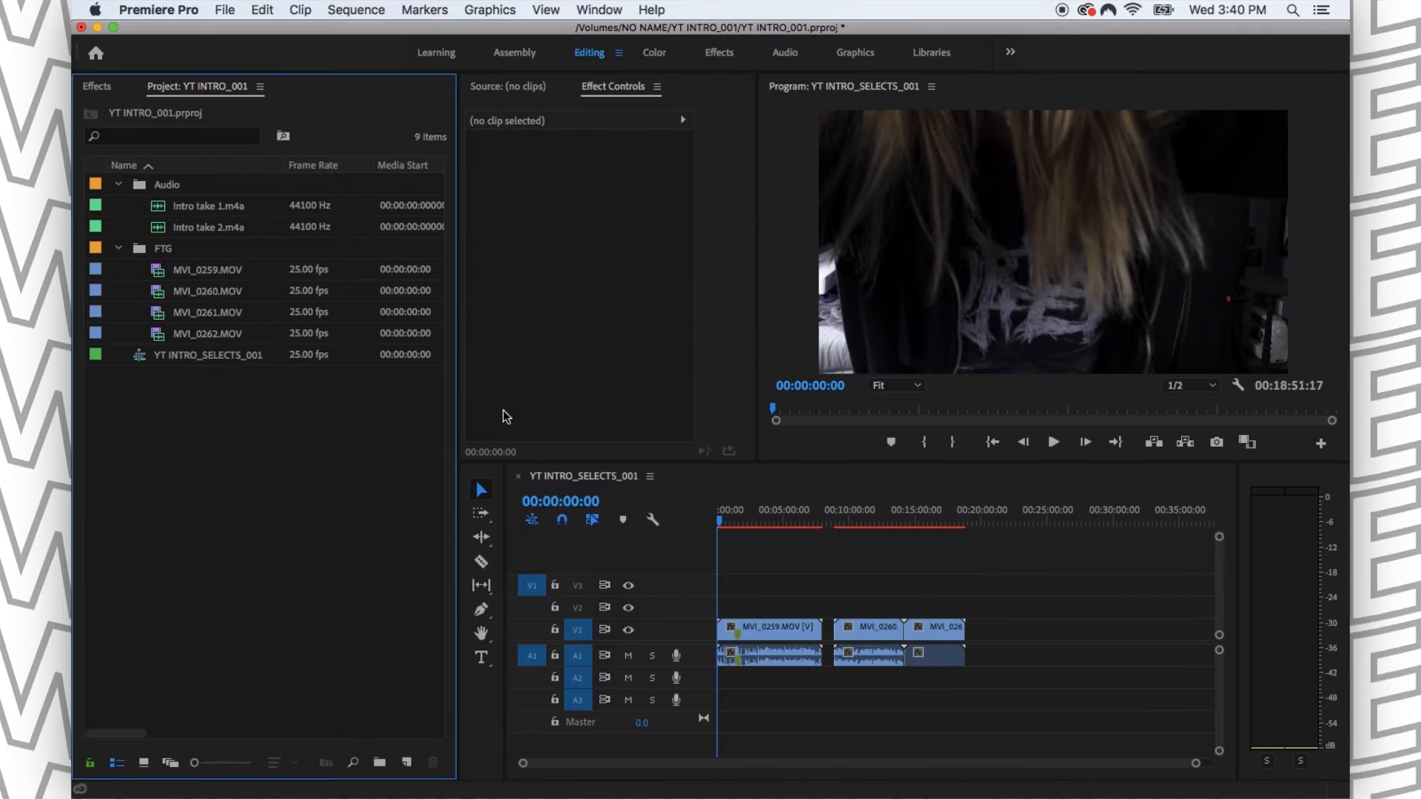
{"action": "left_click", "coordinate": [235, 335]}
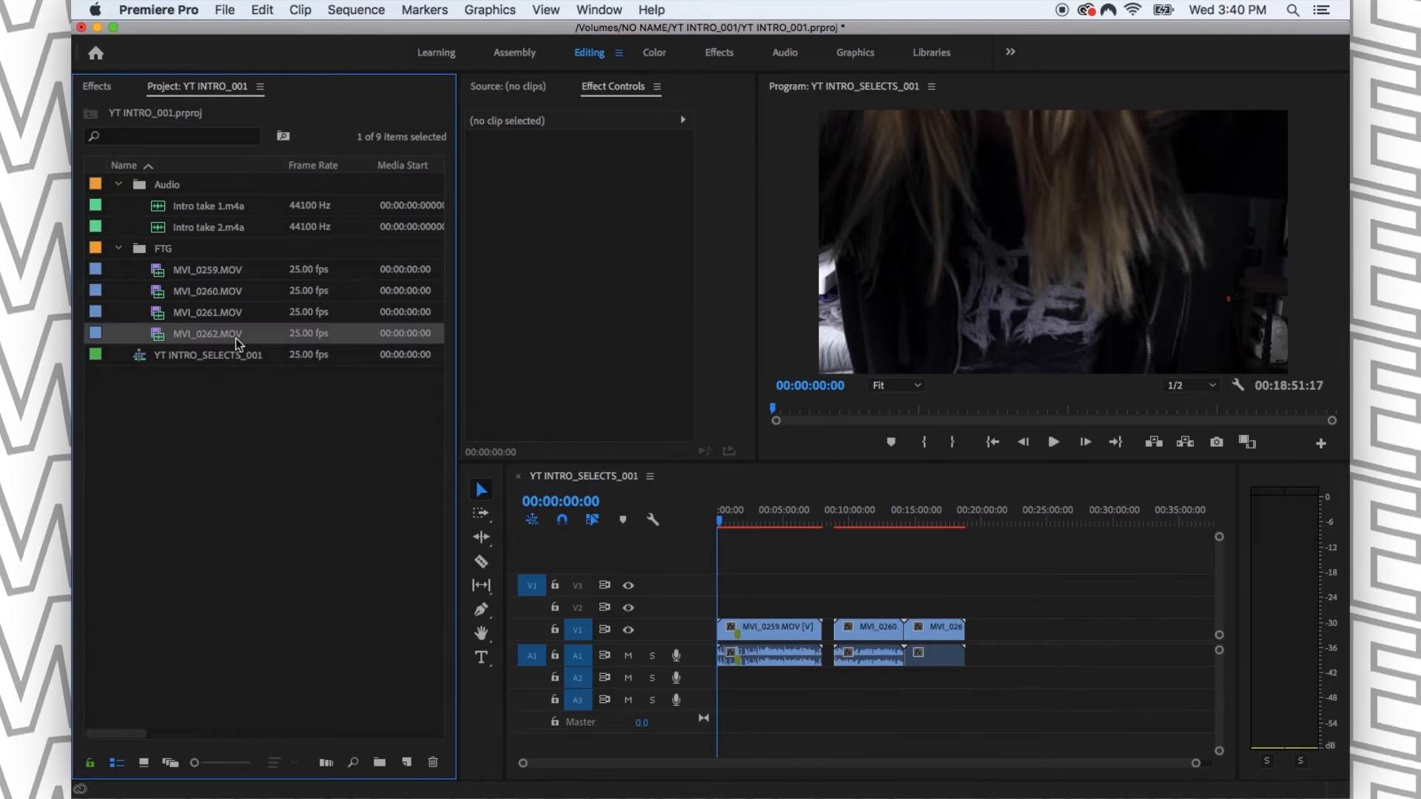
{"action": "key", "text": "Delete"}
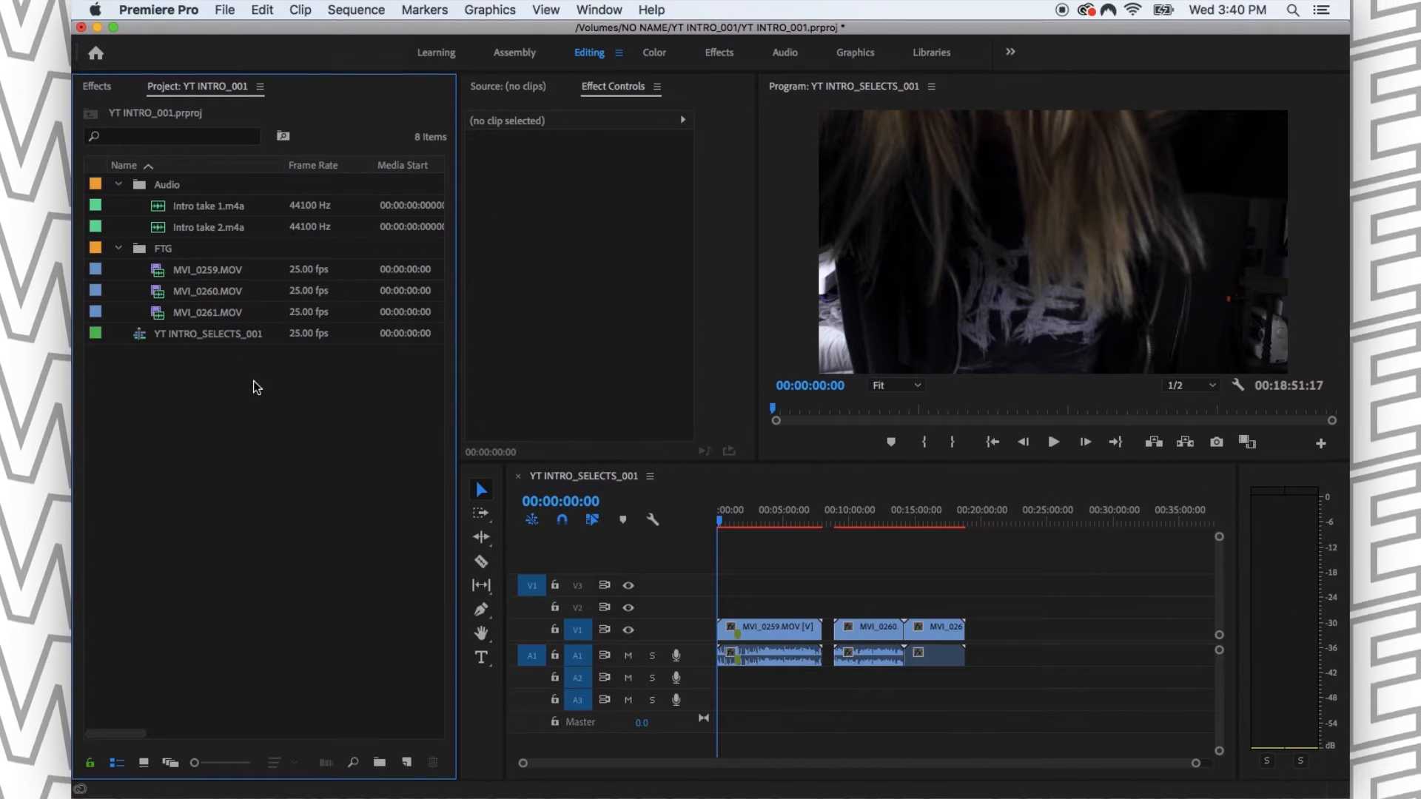
- Place Intro take 1.m4a on track A2 beneath MVI_0259.MOV and Intro take 2.m4a on A2 beneath MVI_0260.MOV and MVI_0261.MOV
{"action": "left_click", "coordinate": [194, 274]}
{"action": "left_click", "coordinate": [247, 363]}
{"action": "left_click", "coordinate": [224, 295]}
{"action": "left_click", "coordinate": [253, 431]}
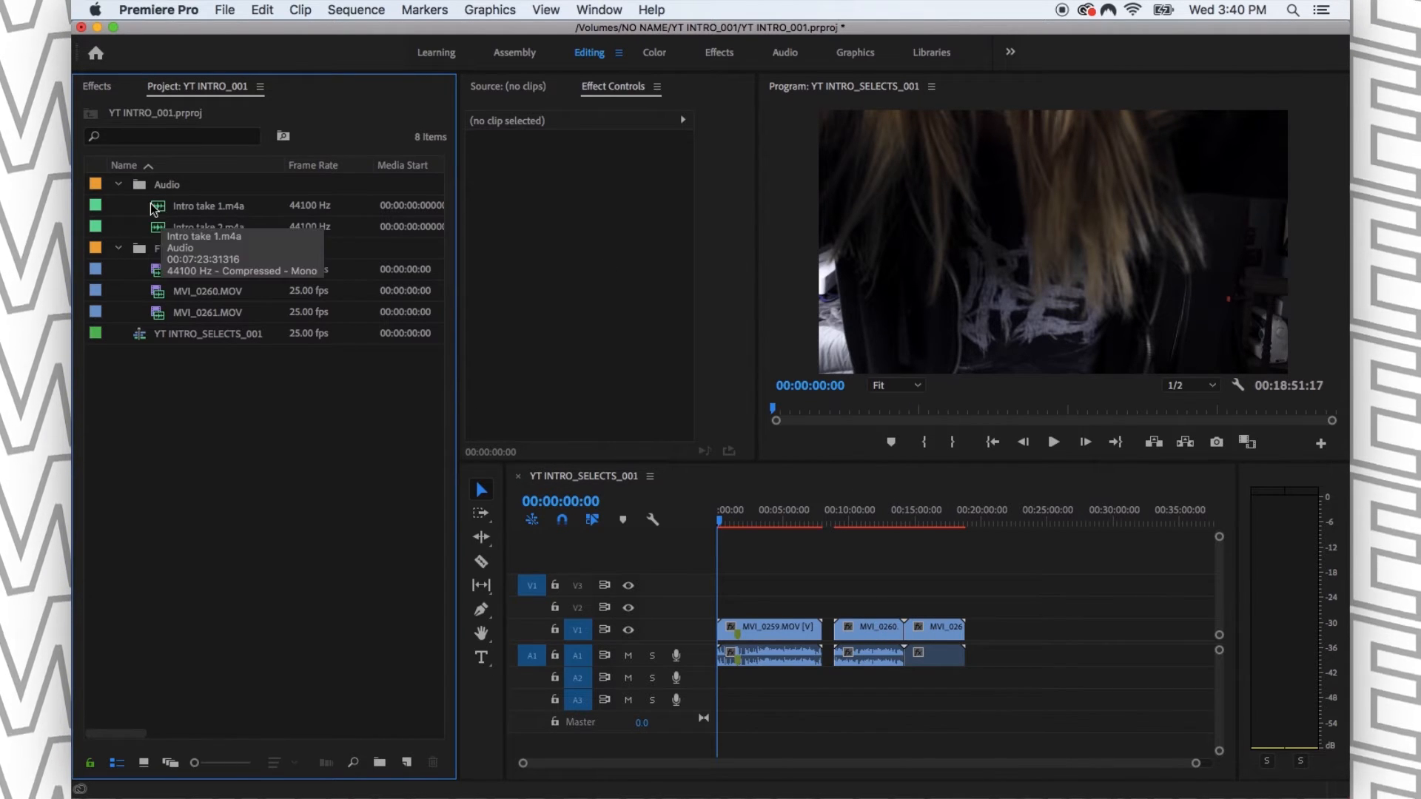
{"action": "left_click_drag", "start_coordinate": [162, 211], "coordinate": [716, 689]}
{"action": "left_click_drag", "start_coordinate": [169, 229], "coordinate": [848, 690]}
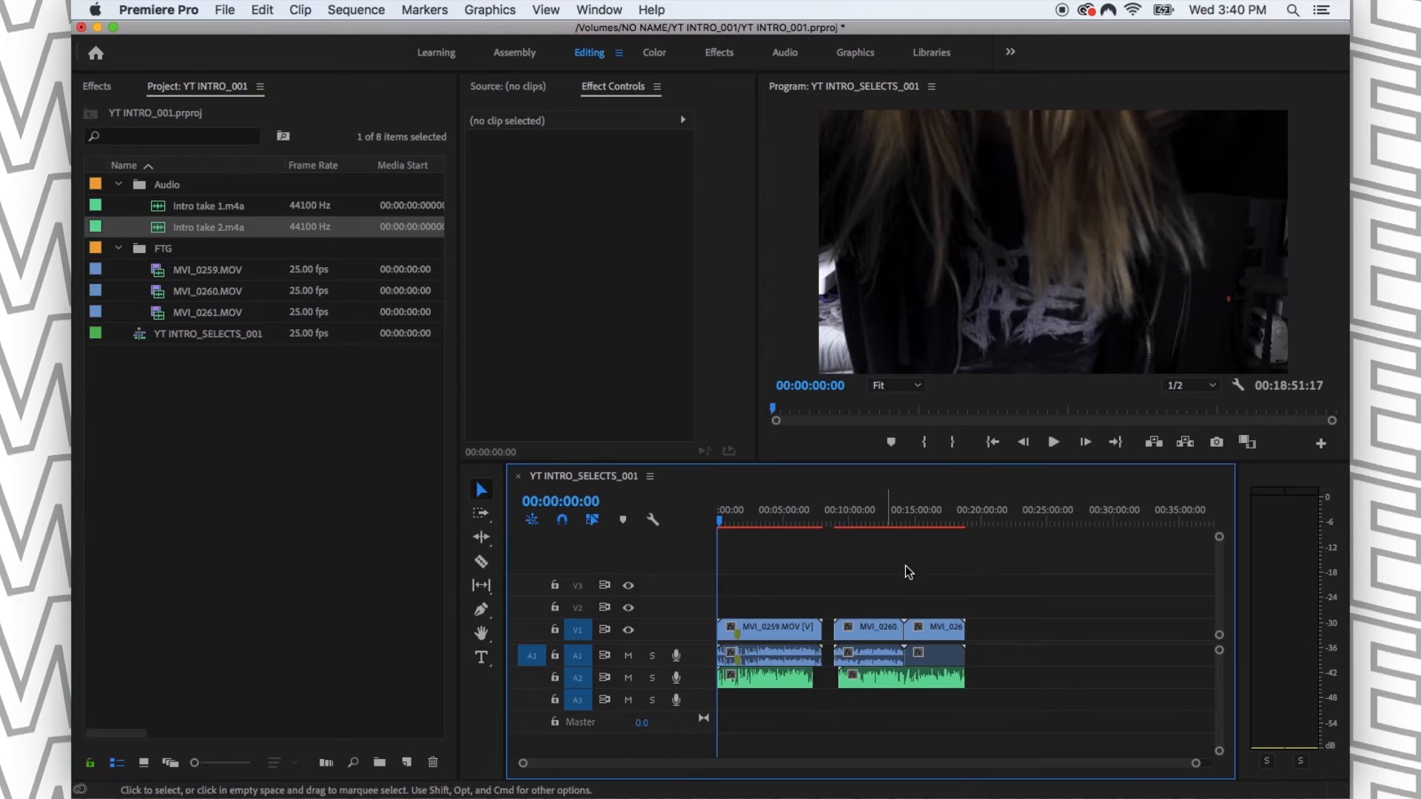
- Synchronize MVI_0259.MOV with Intro take 1.m4a, using Audio on track channel 1 as the synchronize point
{"action": "left_click_drag", "start_coordinate": [820, 570], "coordinate": [756, 651]}
{"action": "left_click_drag", "start_coordinate": [772, 571], "coordinate": [750, 700]}
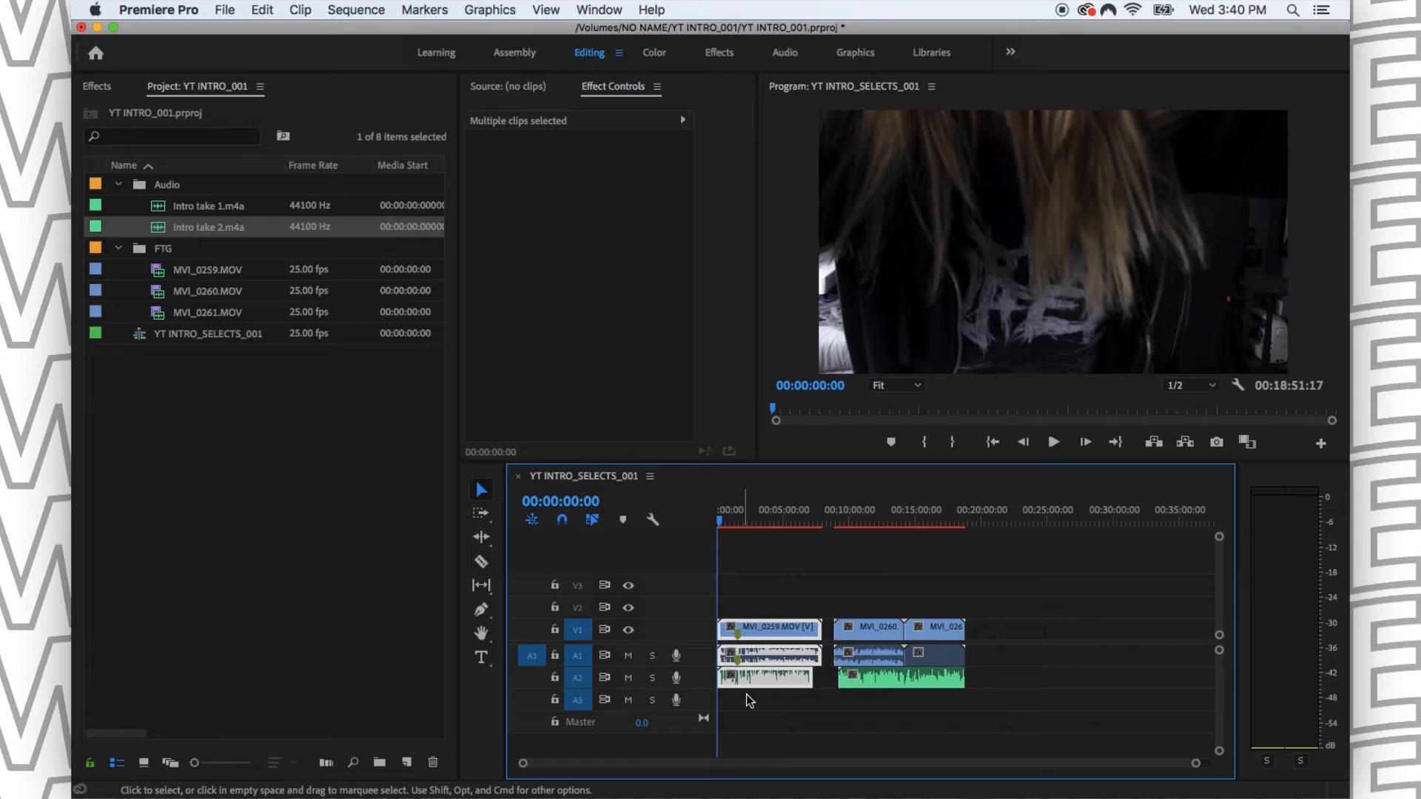
{"action": "right_click", "coordinate": [763, 633]}
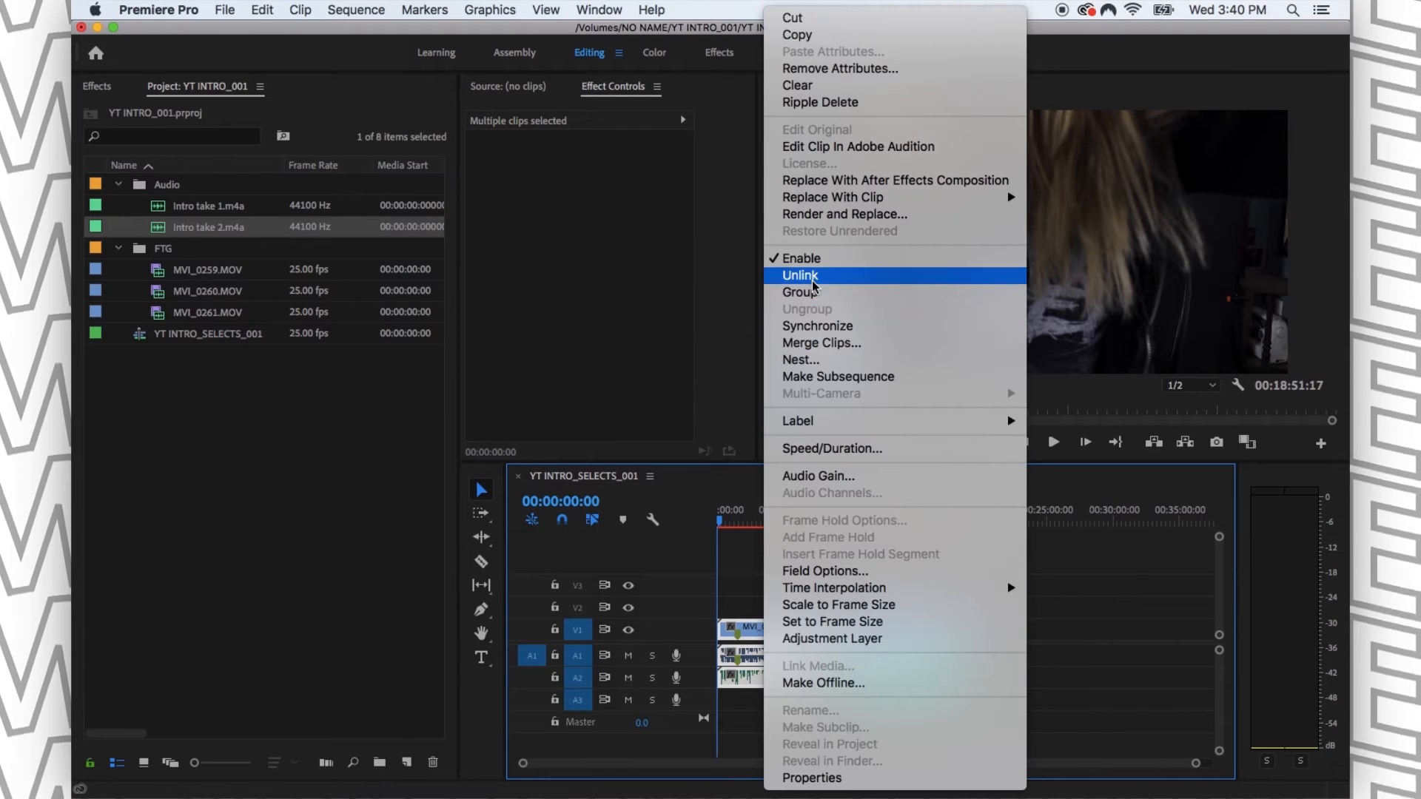
{"action": "left_click", "coordinate": [749, 630]}
{"action": "left_click_drag", "start_coordinate": [776, 582], "coordinate": [741, 712]}
{"action": "right_click", "coordinate": [764, 631]}
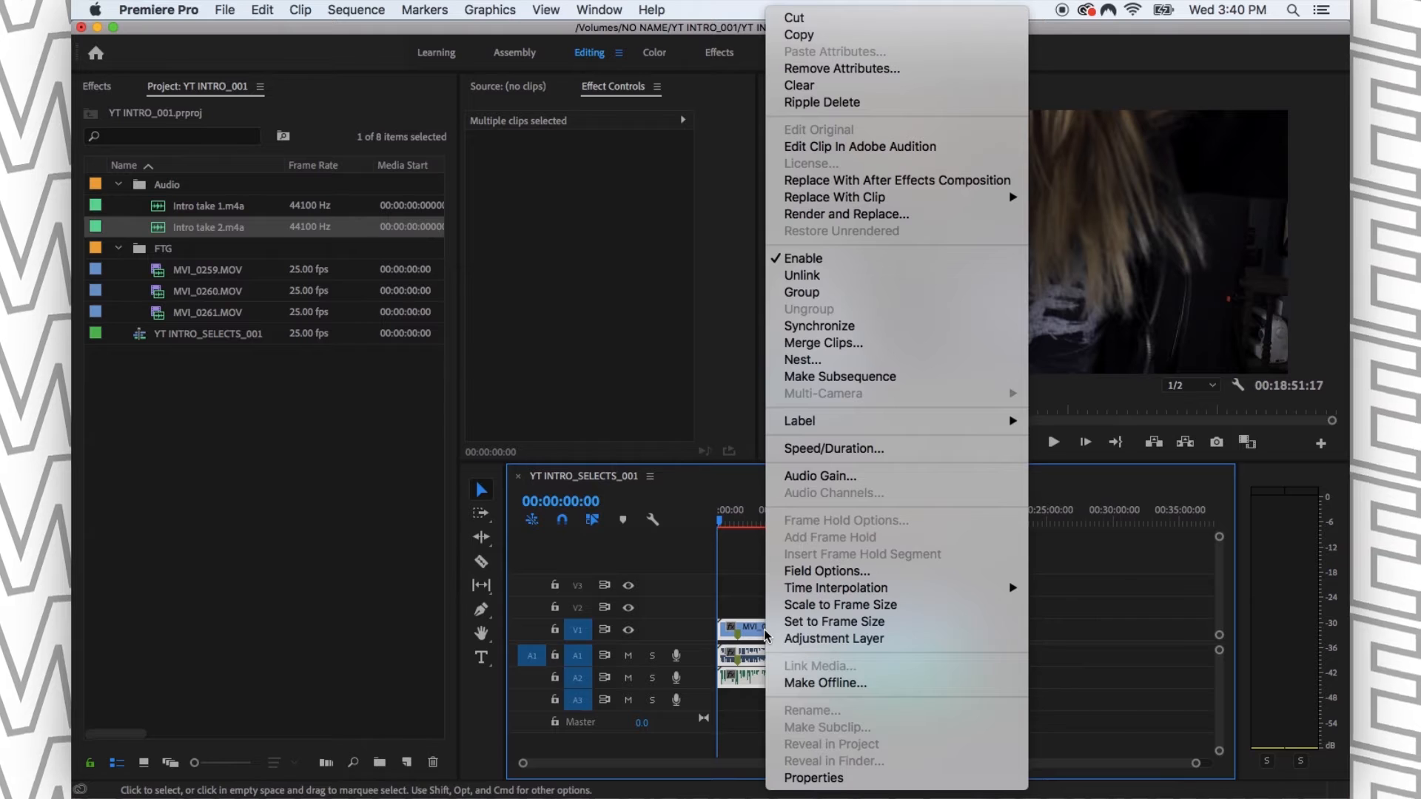
{"action": "left_click", "coordinate": [817, 327]}
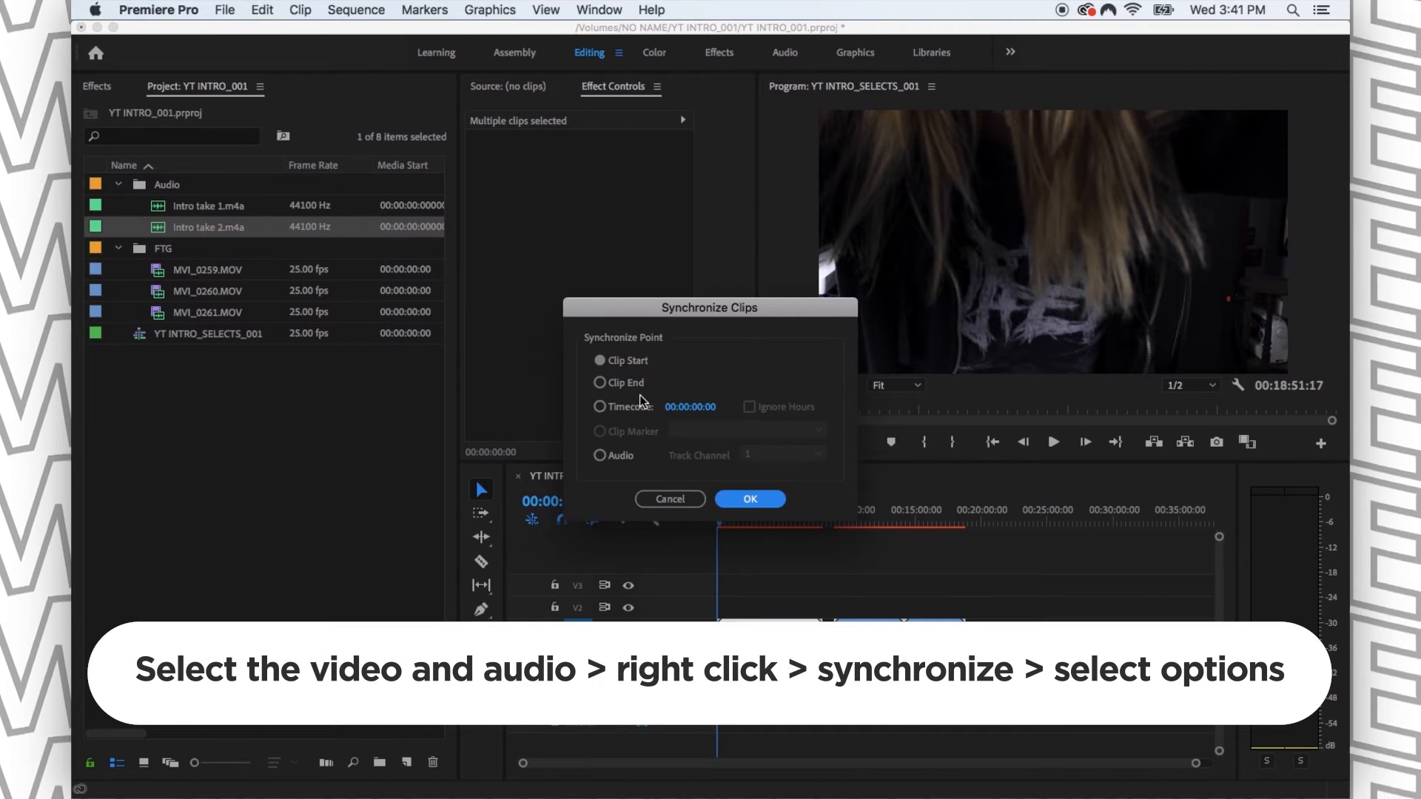
{"action": "left_click", "coordinate": [606, 455]}
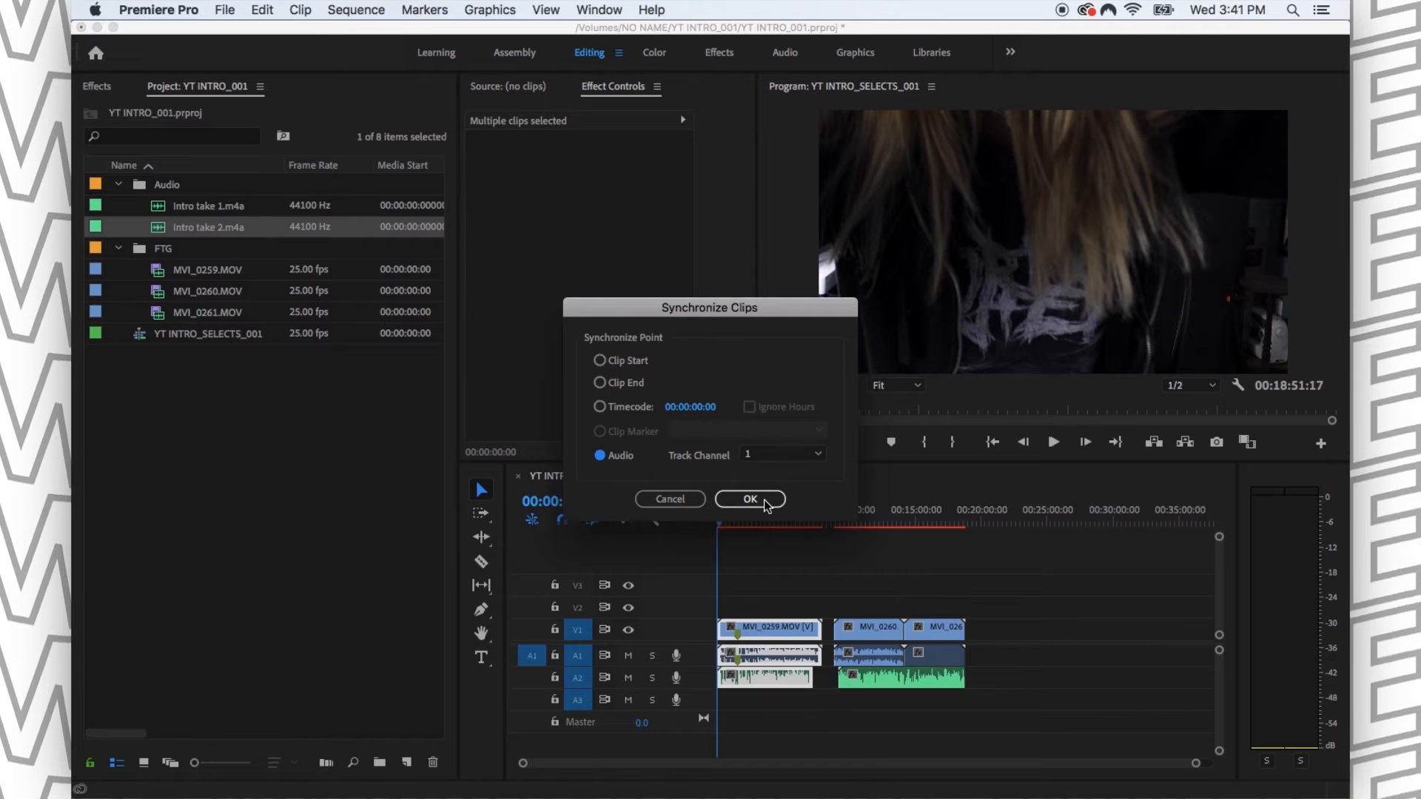
{"action": "left_click", "coordinate": [764, 499]}
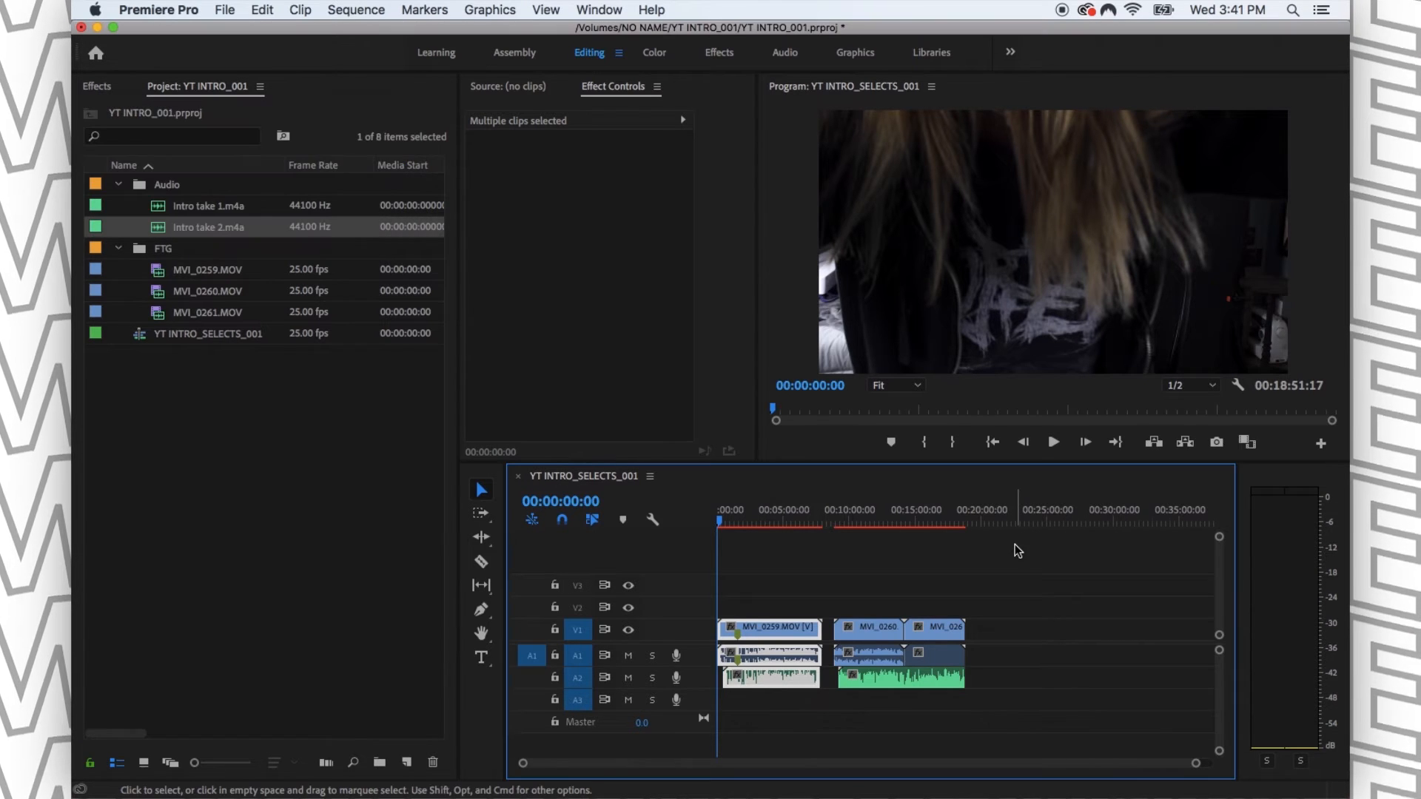
{"action": "left_click", "coordinate": [906, 576]}
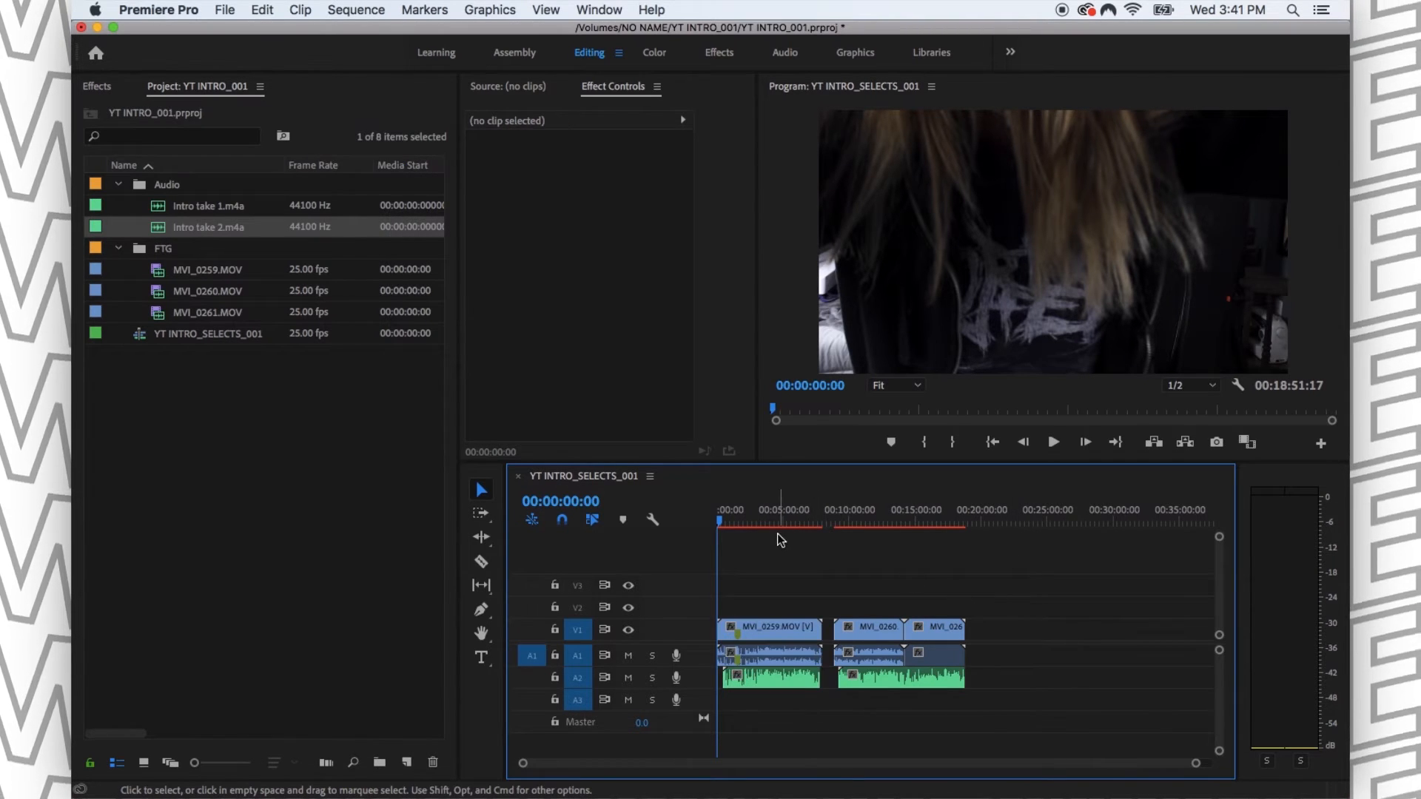
- Play the synchronized MVI_0259 section, muting A1 and A2 in turn to compare the camera and external audio
{"action": "left_click", "coordinate": [761, 518]}
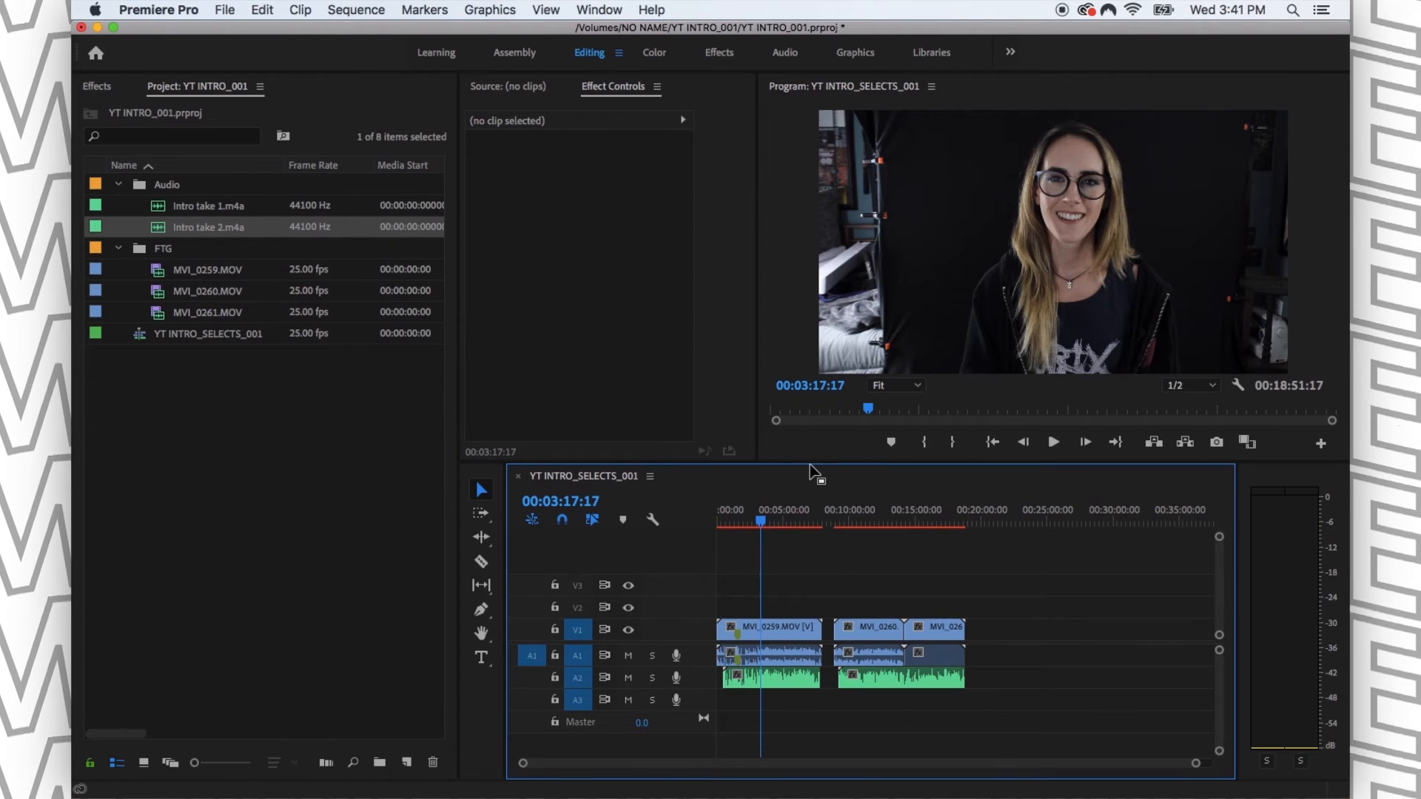
{"action": "key", "text": "XF86AudioRaiseVolume"}
{"action": "key", "text": "space"}
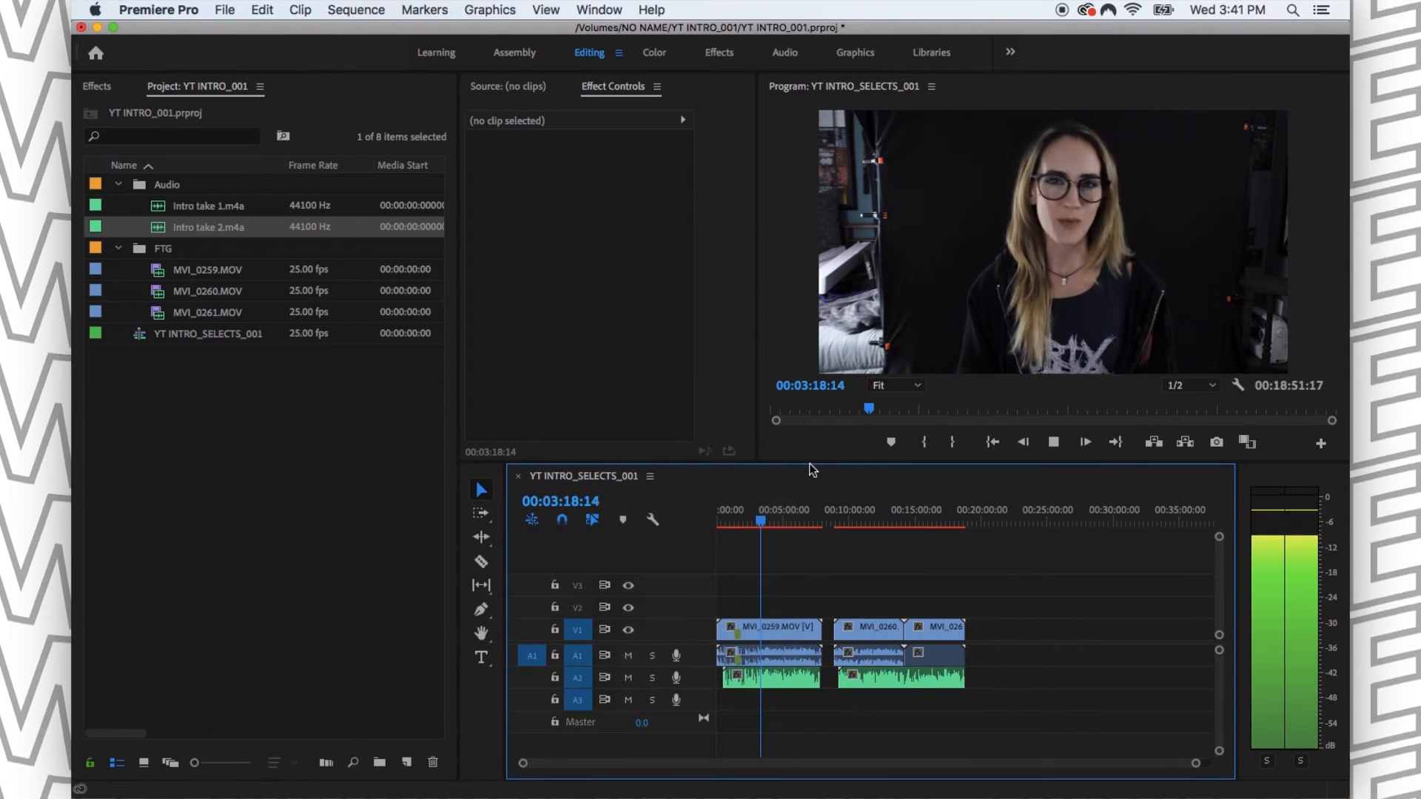
{"action": "left_click", "coordinate": [629, 655]}
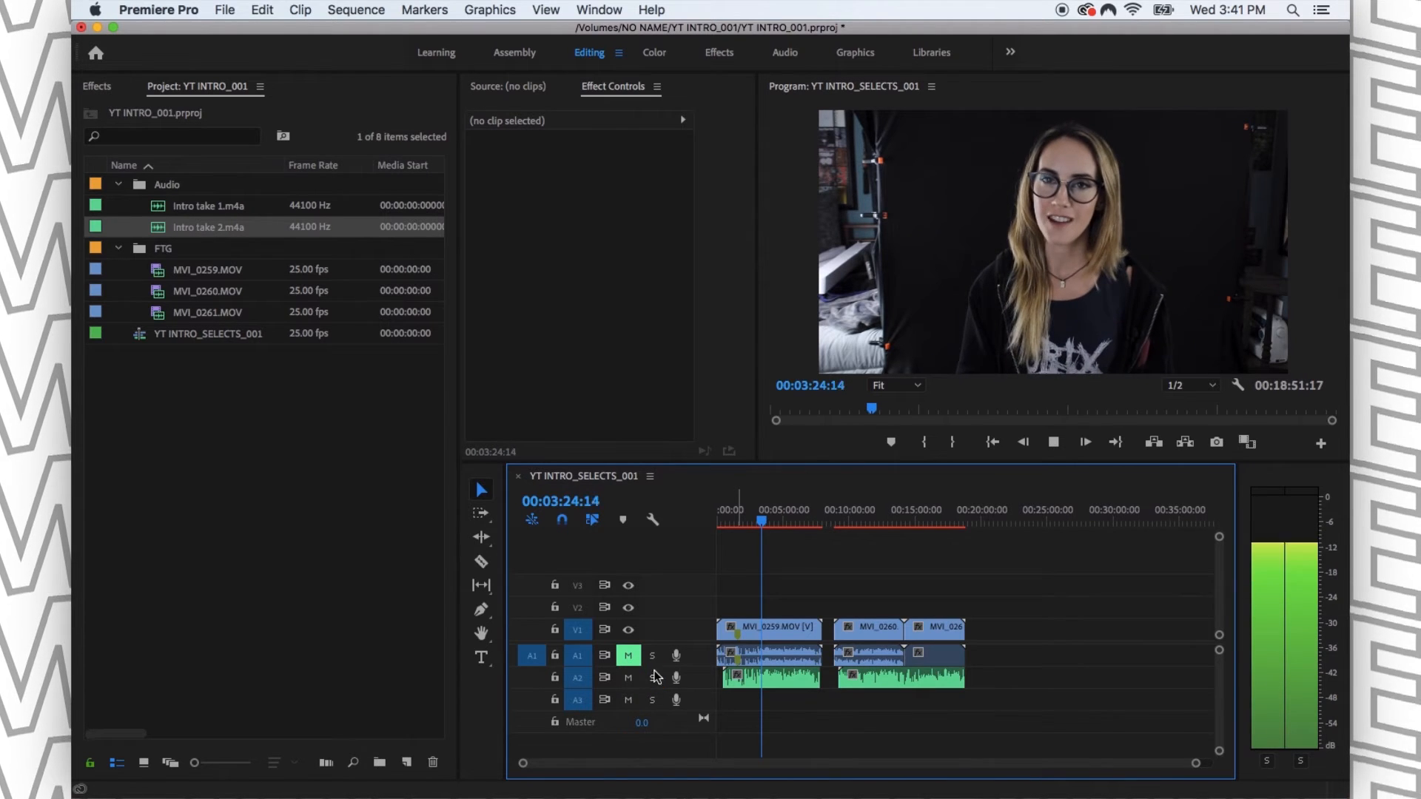
{"action": "left_click", "coordinate": [628, 655]}
{"action": "left_click", "coordinate": [628, 678]}
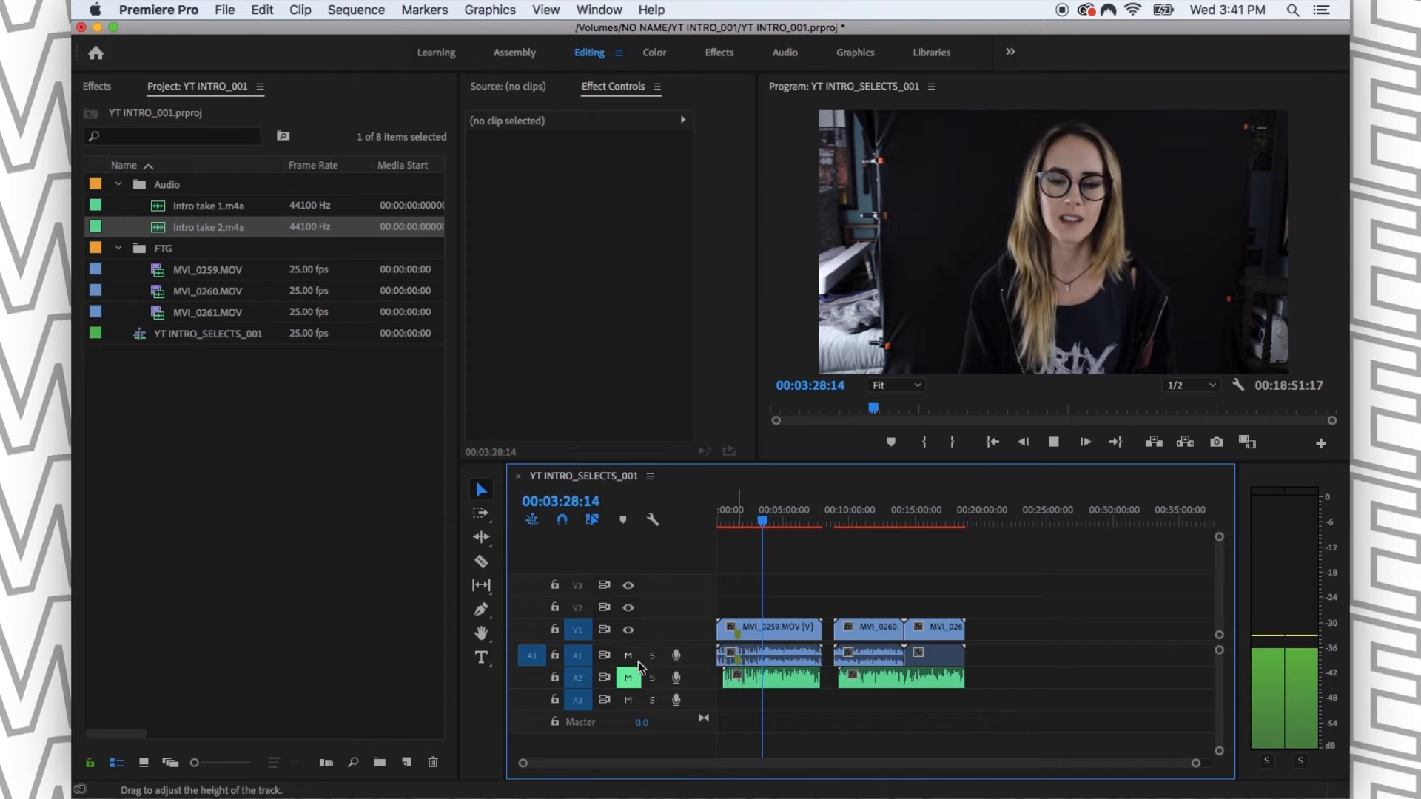
{"action": "key", "text": "space"}
{"action": "left_click", "coordinate": [628, 678]}
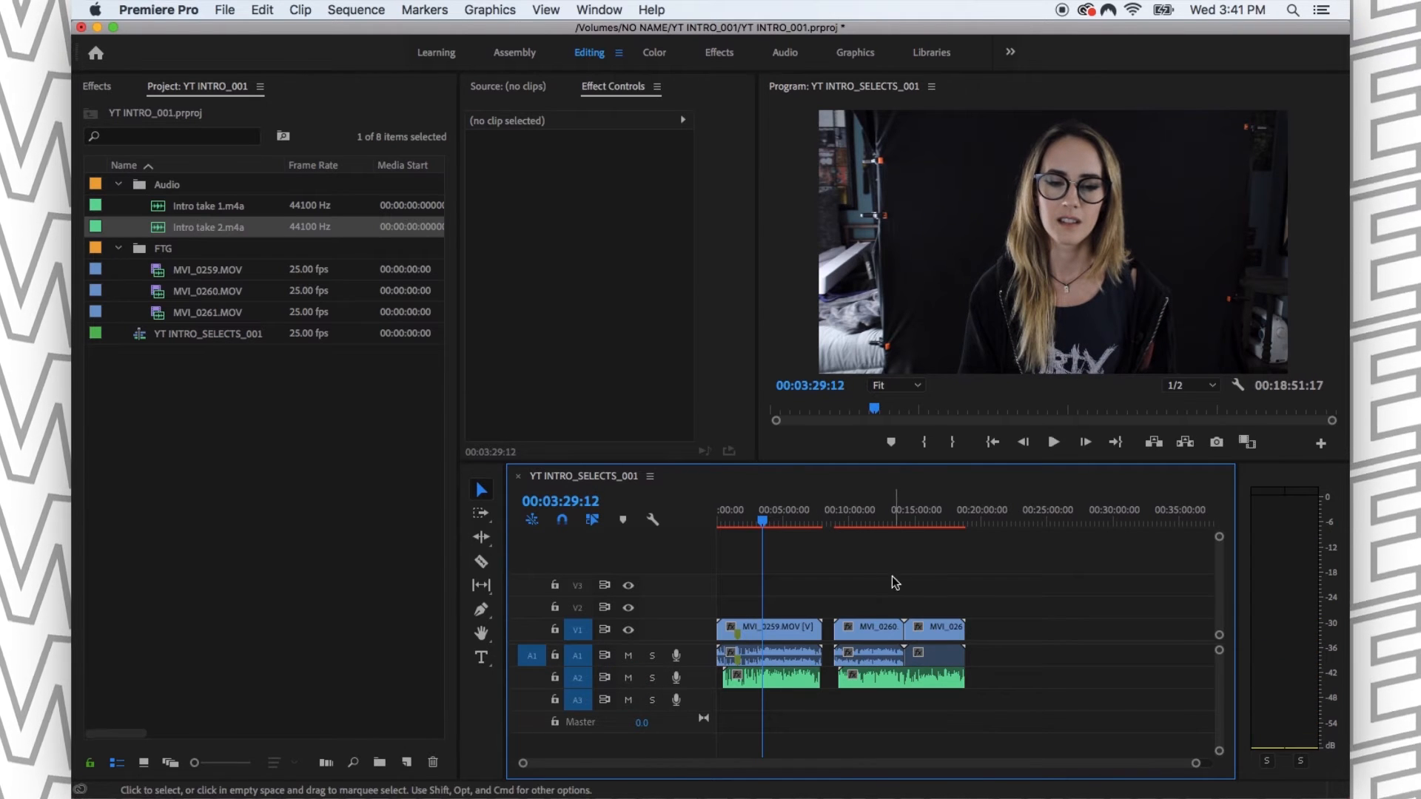
- Examine the join between MVI_0260.MOV and MVI_0261.MOV above the continuous Intro take 2 audio
{"action": "left_click", "coordinate": [895, 523]}
{"action": "key", "text": "equal"}
{"action": "key", "text": "equal"}
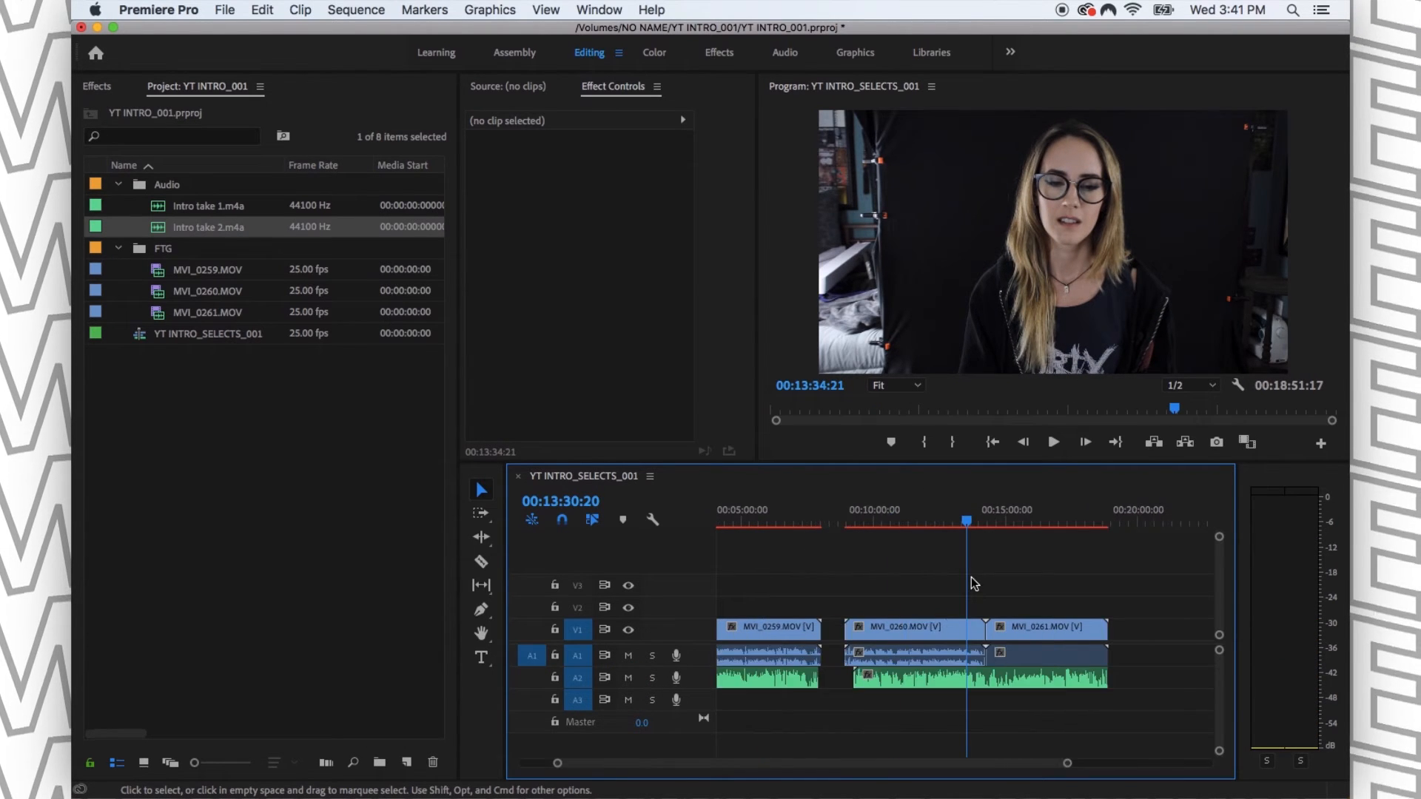
{"action": "key", "text": "minus"}
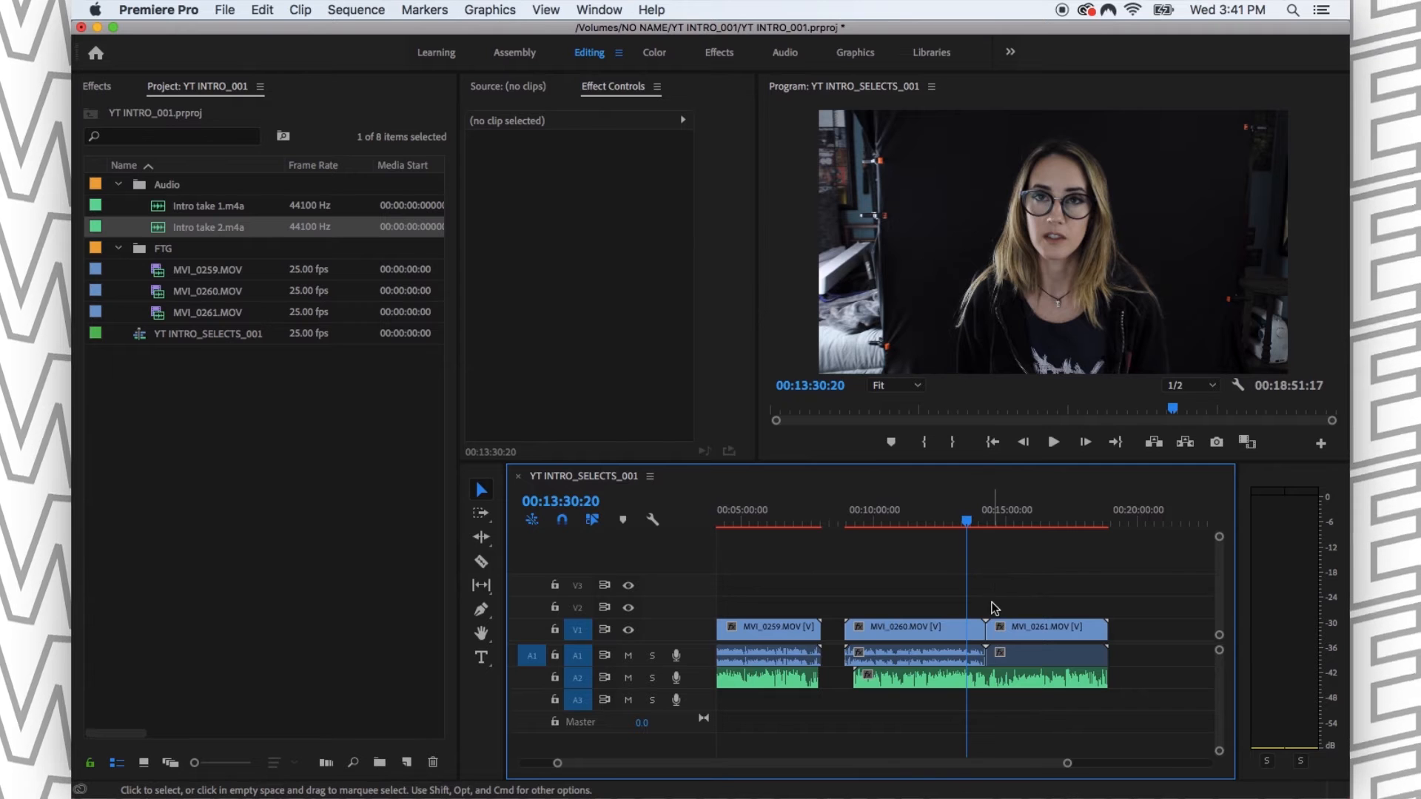
{"action": "left_click", "coordinate": [1042, 628]}
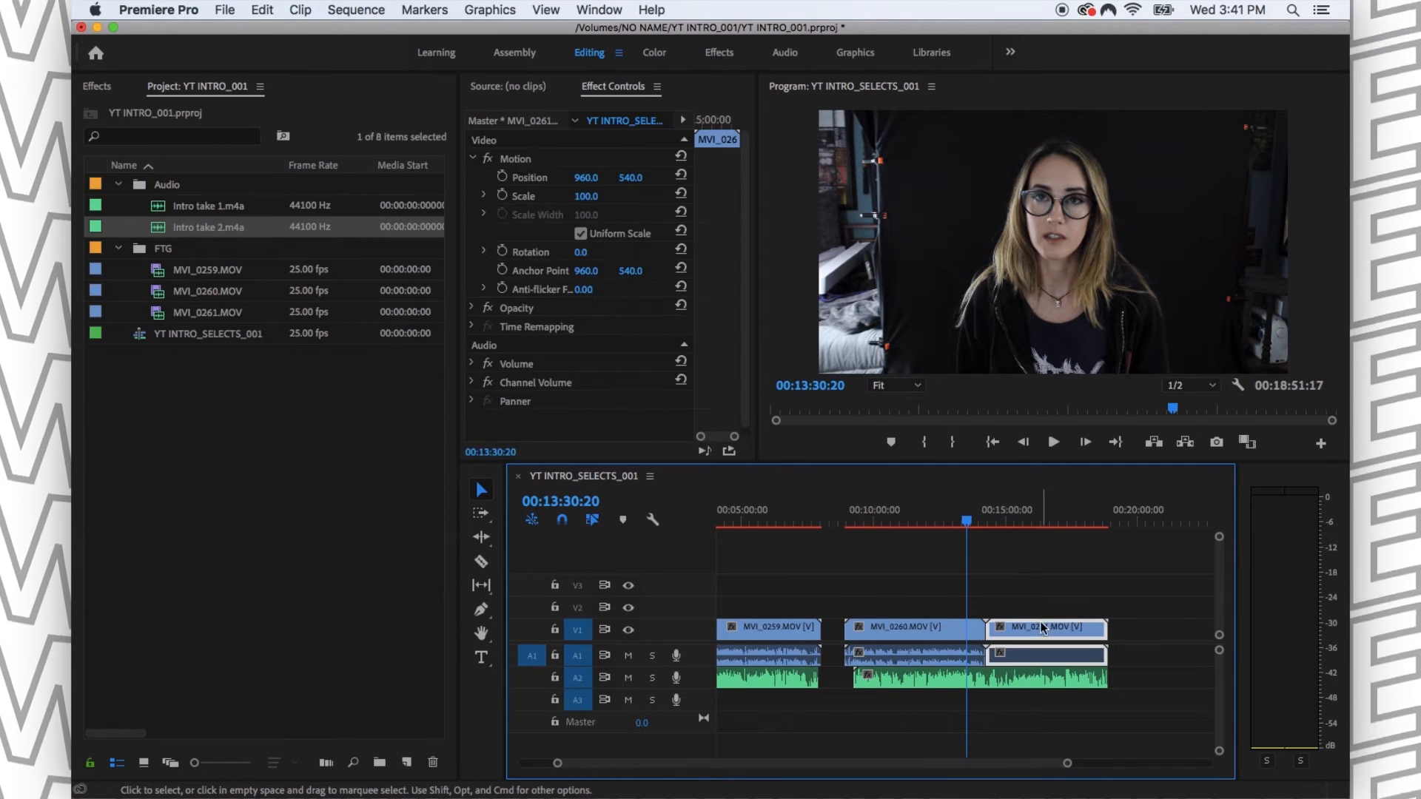
{"action": "left_click", "coordinate": [1024, 559]}
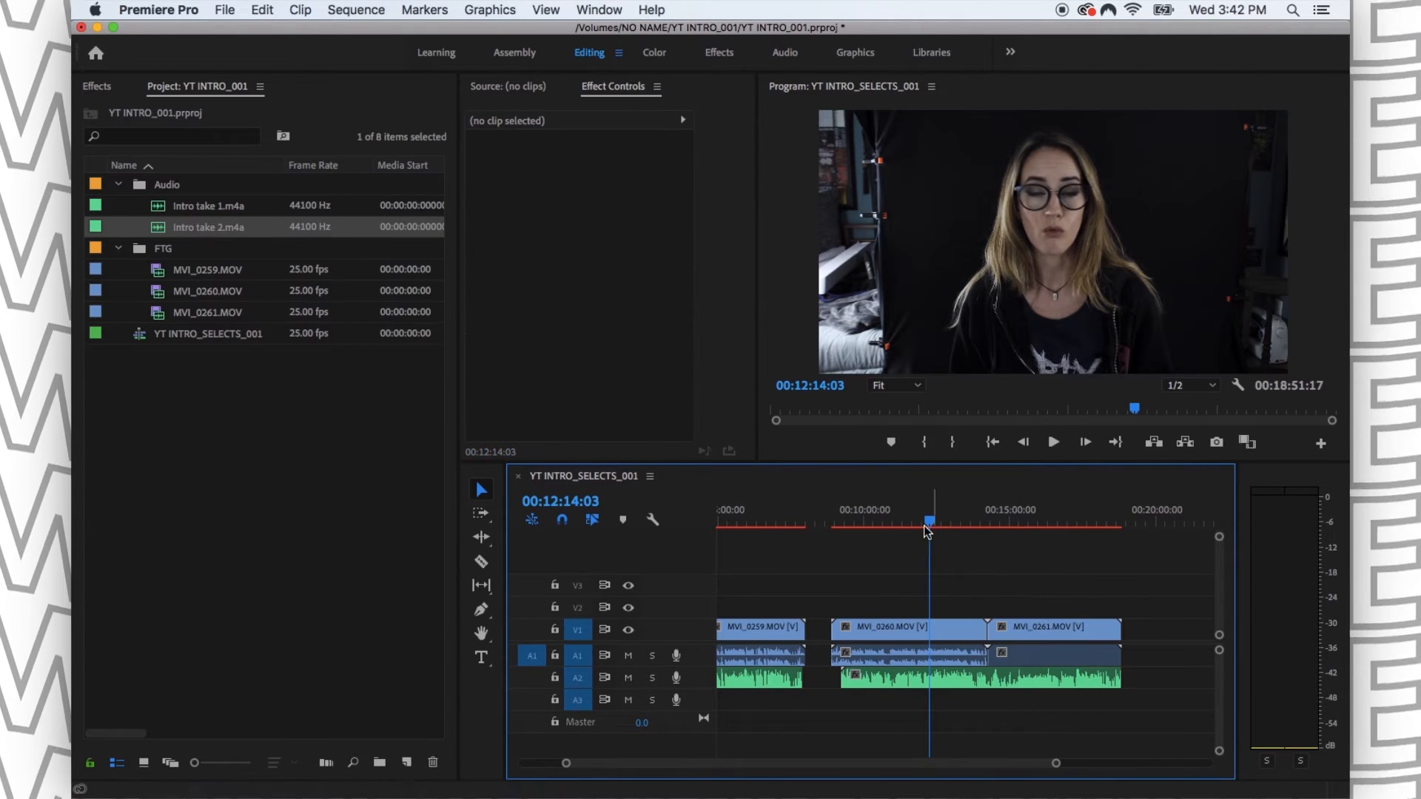
{"action": "left_click_drag", "start_coordinate": [928, 525], "coordinate": [978, 524]}
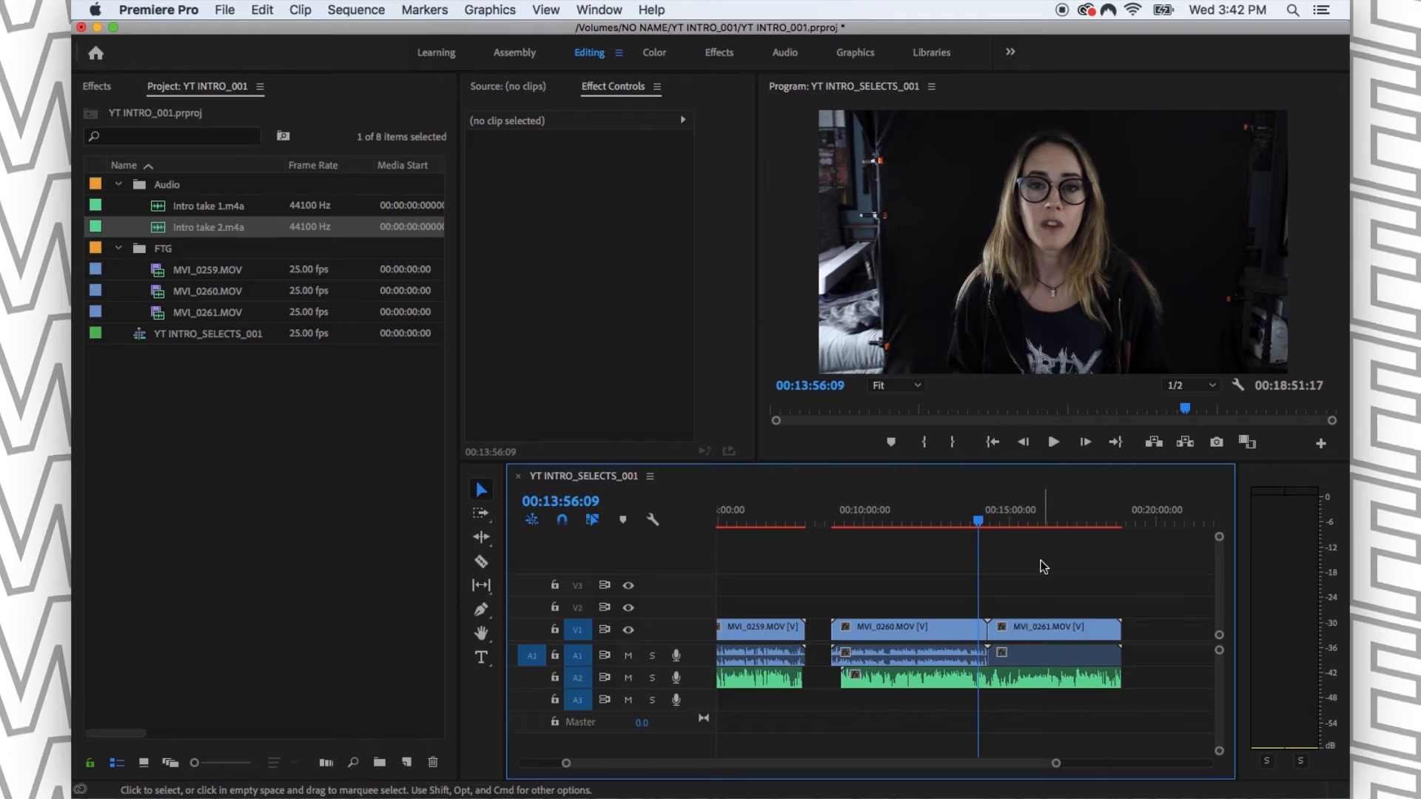
- Move MVI_0261.MOV away from MVI_0260.MOV so it starts at about 00:19:30 in the sequence
{"action": "left_click", "coordinate": [965, 523]}
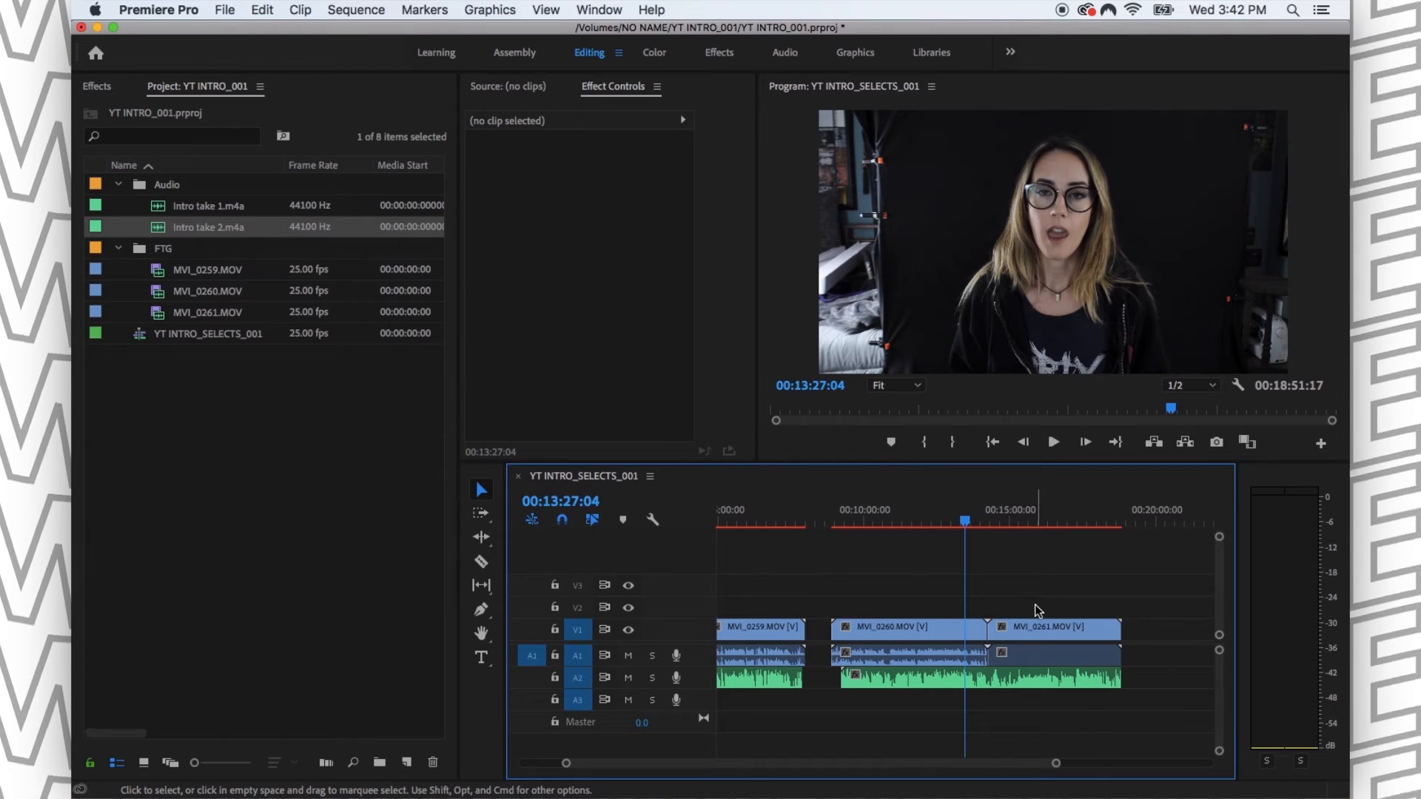
{"action": "key", "text": "XF86AudioMute"}
{"action": "left_click_drag", "start_coordinate": [1037, 630], "coordinate": [1195, 641]}
- Synchronize MVI_0260.MOV with Intro take 2.m4a, using Audio on track channel 1 as the synchronize point
{"action": "left_click_drag", "start_coordinate": [859, 574], "coordinate": [923, 703]}
{"action": "right_click", "coordinate": [900, 634]}
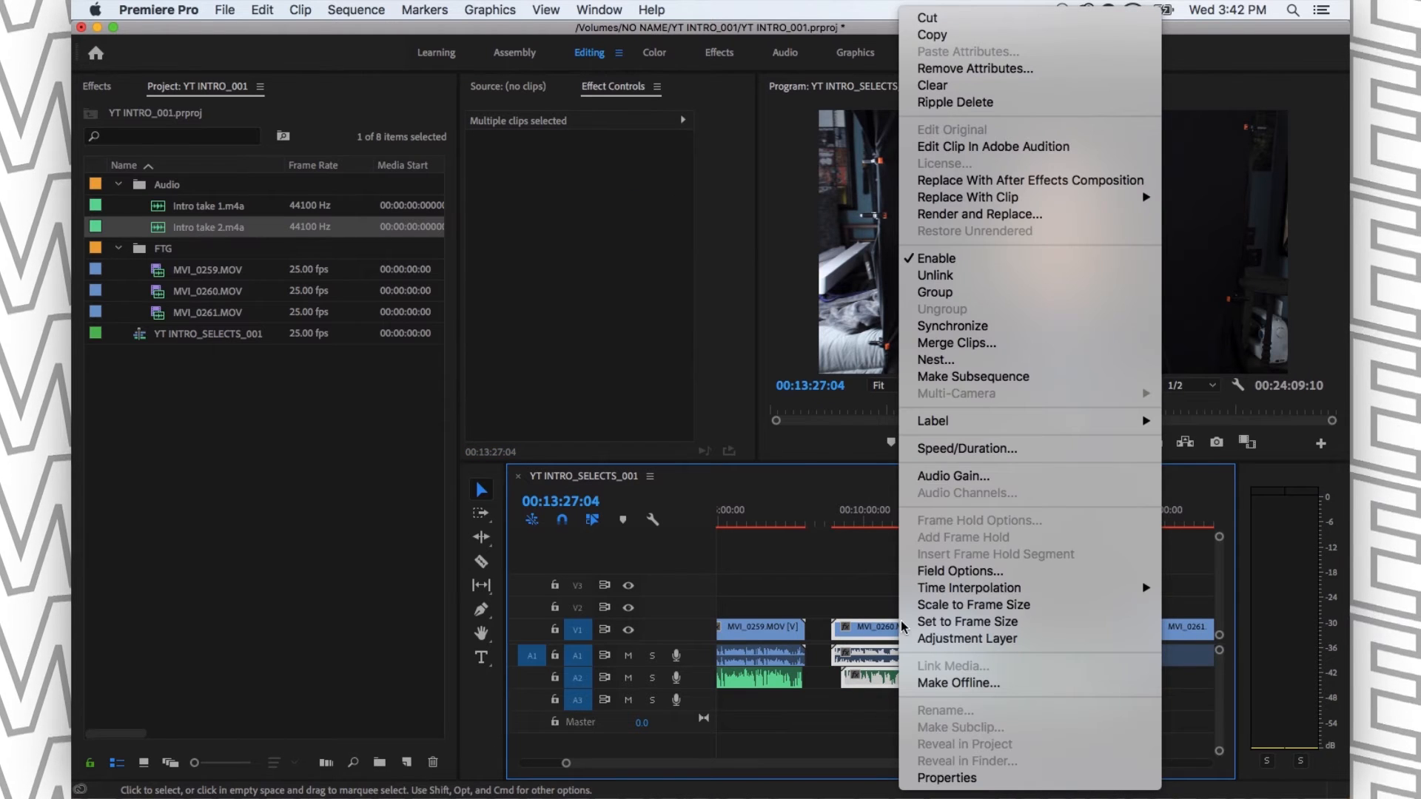
{"action": "left_click", "coordinate": [959, 696]}
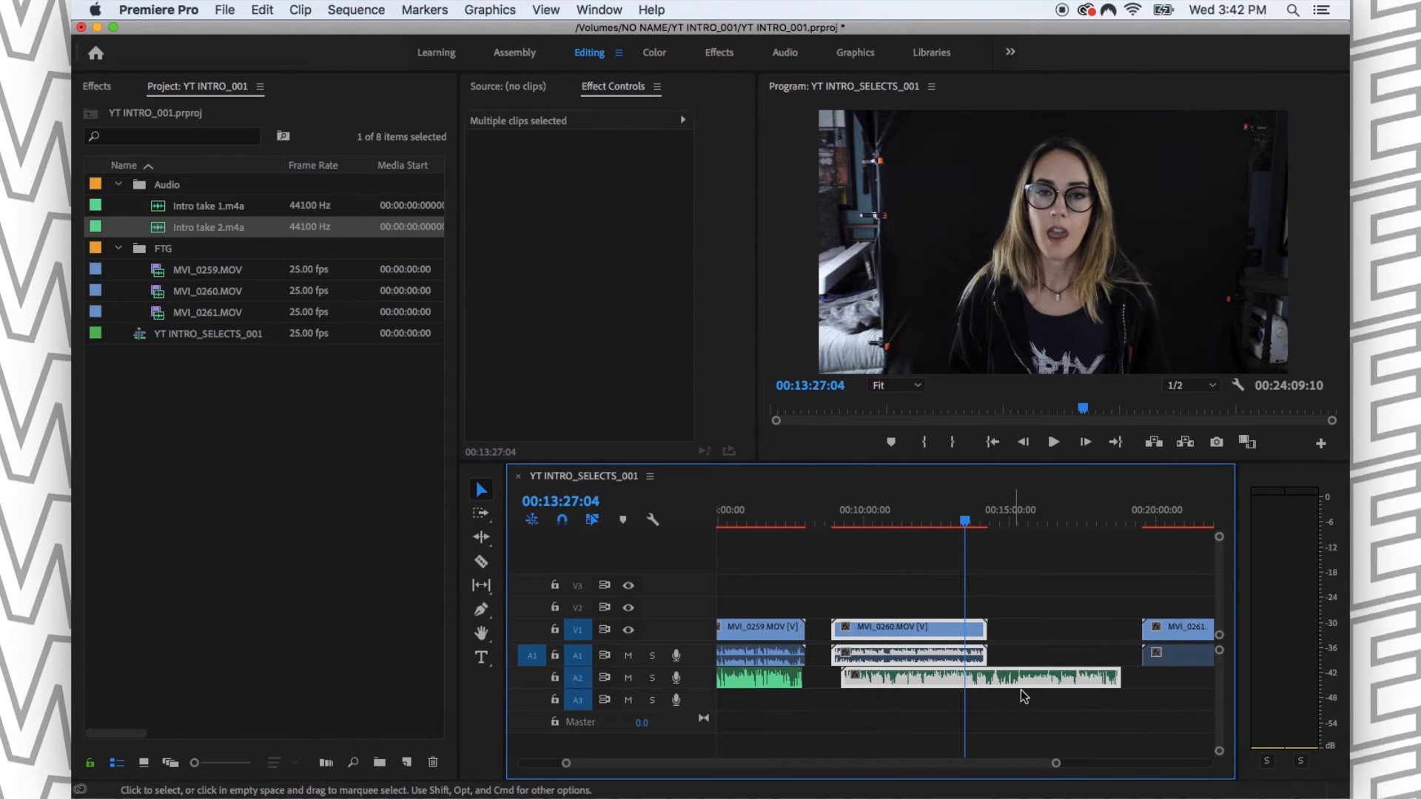
{"action": "right_click", "coordinate": [910, 628]}
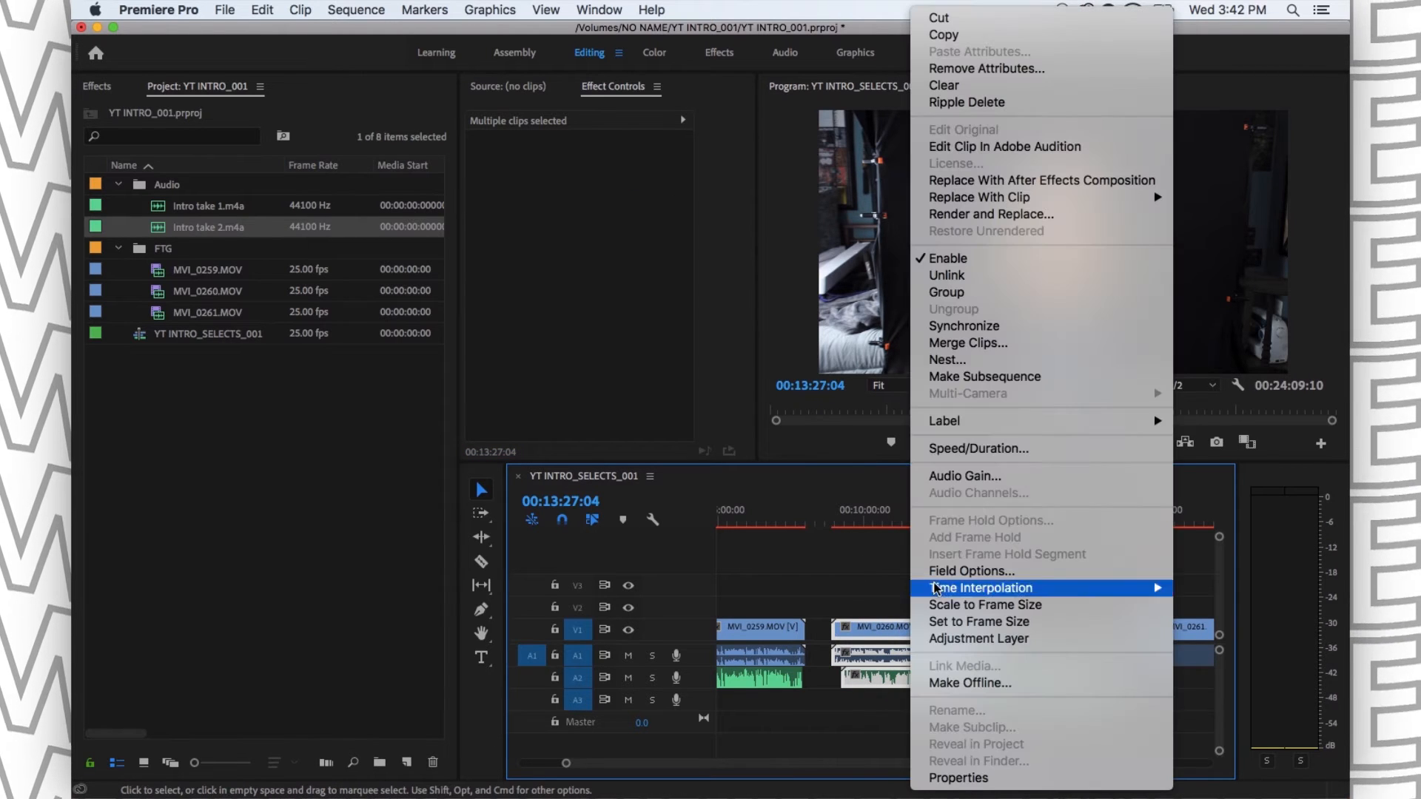
{"action": "left_click", "coordinate": [972, 329]}
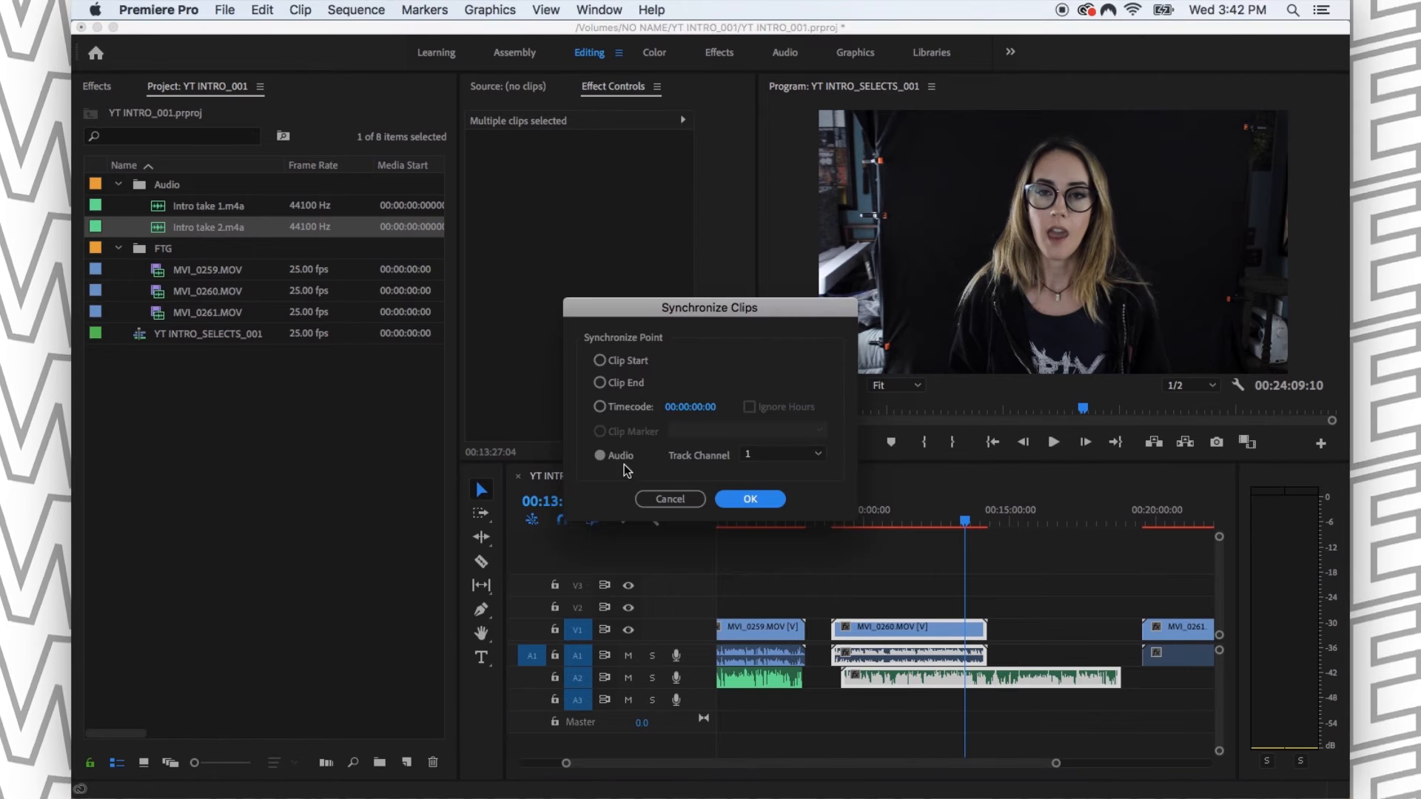
{"action": "left_click", "coordinate": [764, 503]}
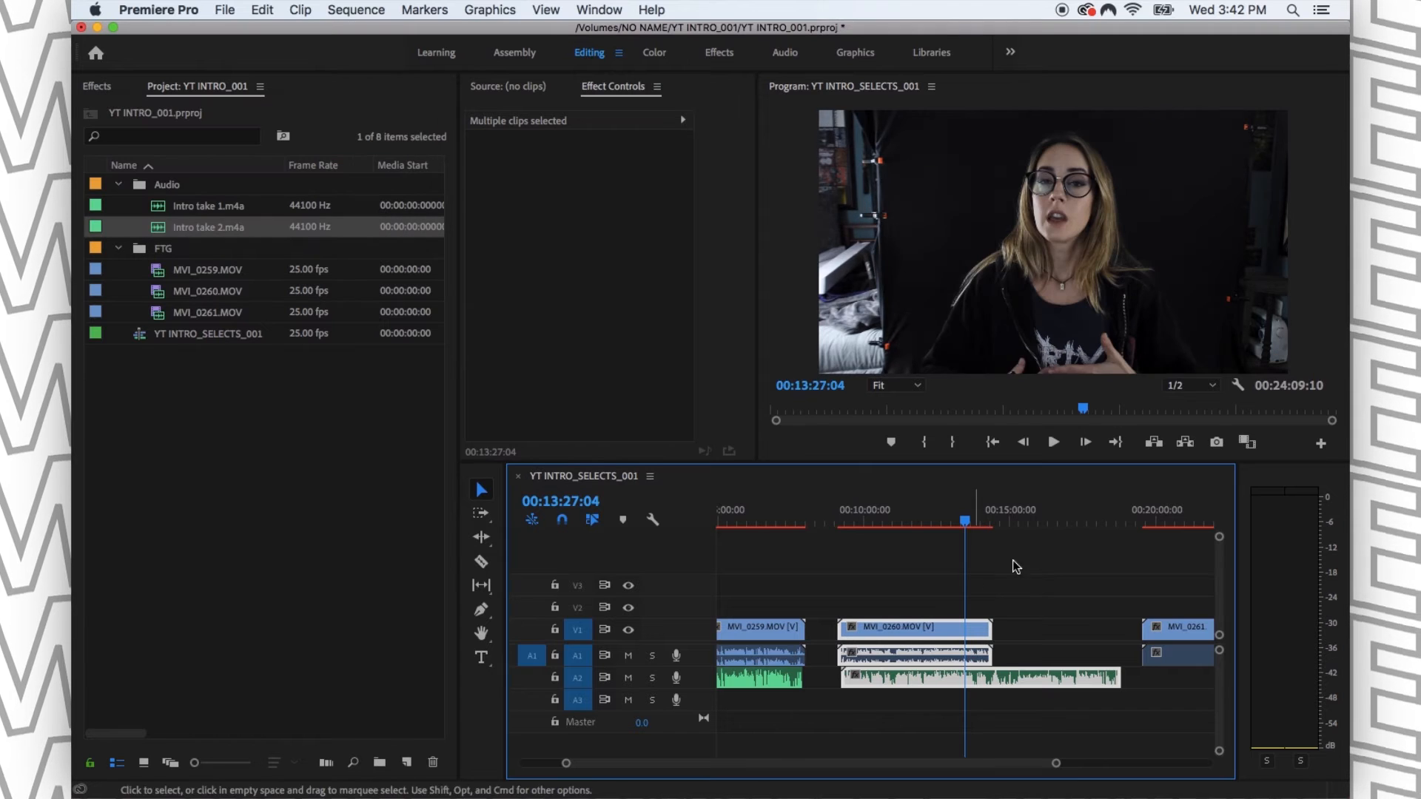
- Play parts of the synchronized MVI_0260.MOV, soloing A2 briefly to check the external audio against the picture
{"action": "left_click", "coordinate": [1035, 593]}
{"action": "left_click", "coordinate": [922, 523]}
{"action": "key", "text": "space"}
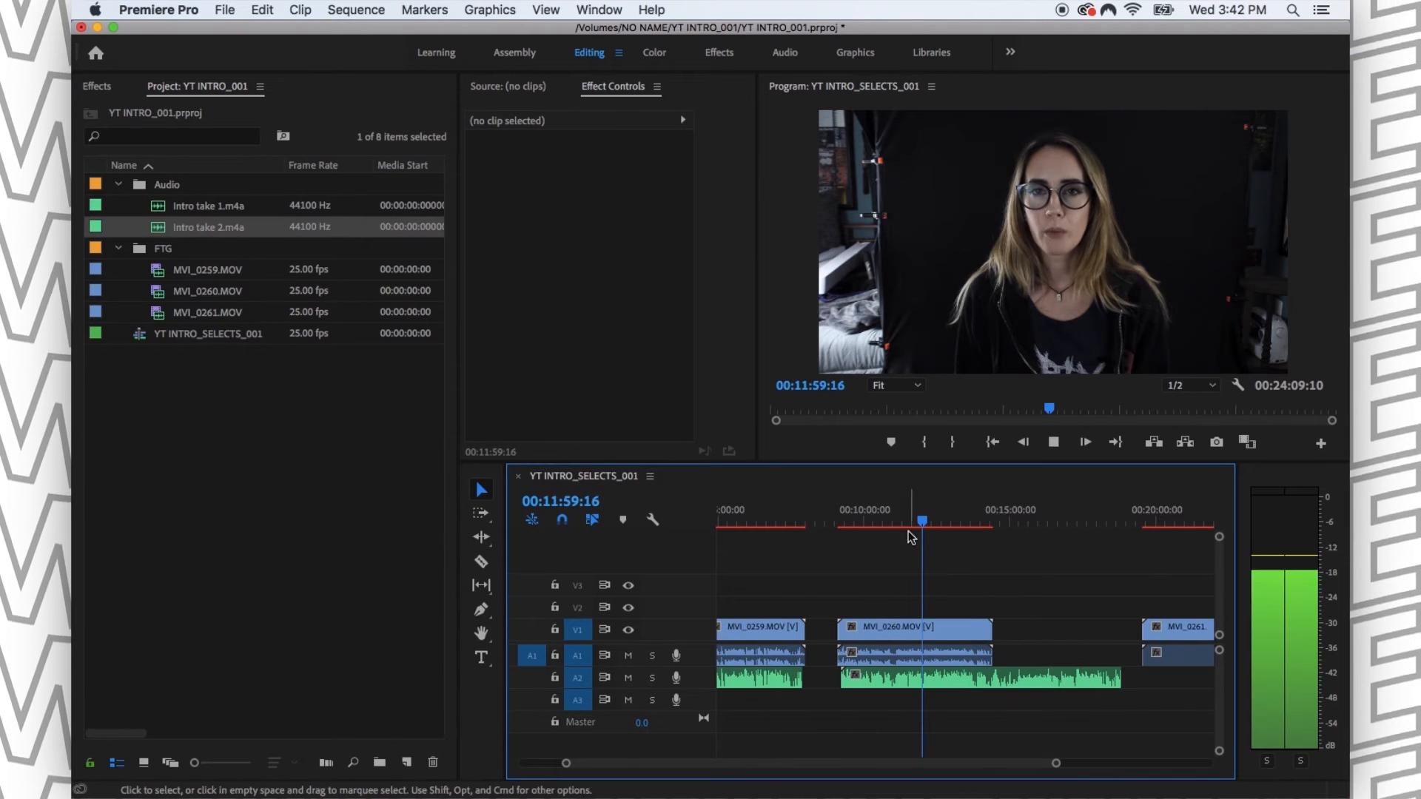
{"action": "key", "text": "XF86AudioRaiseVolume"}
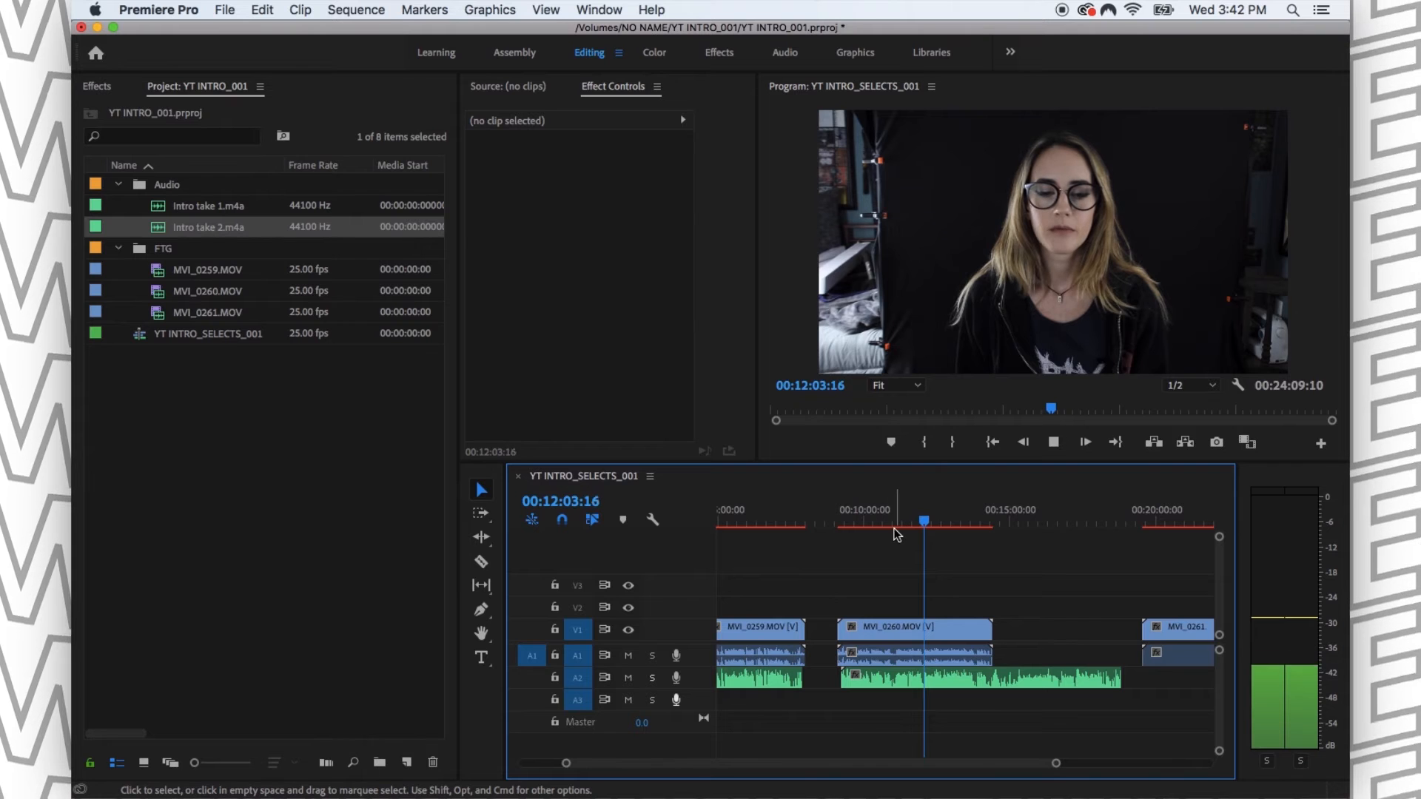
{"action": "left_click", "coordinate": [898, 527]}
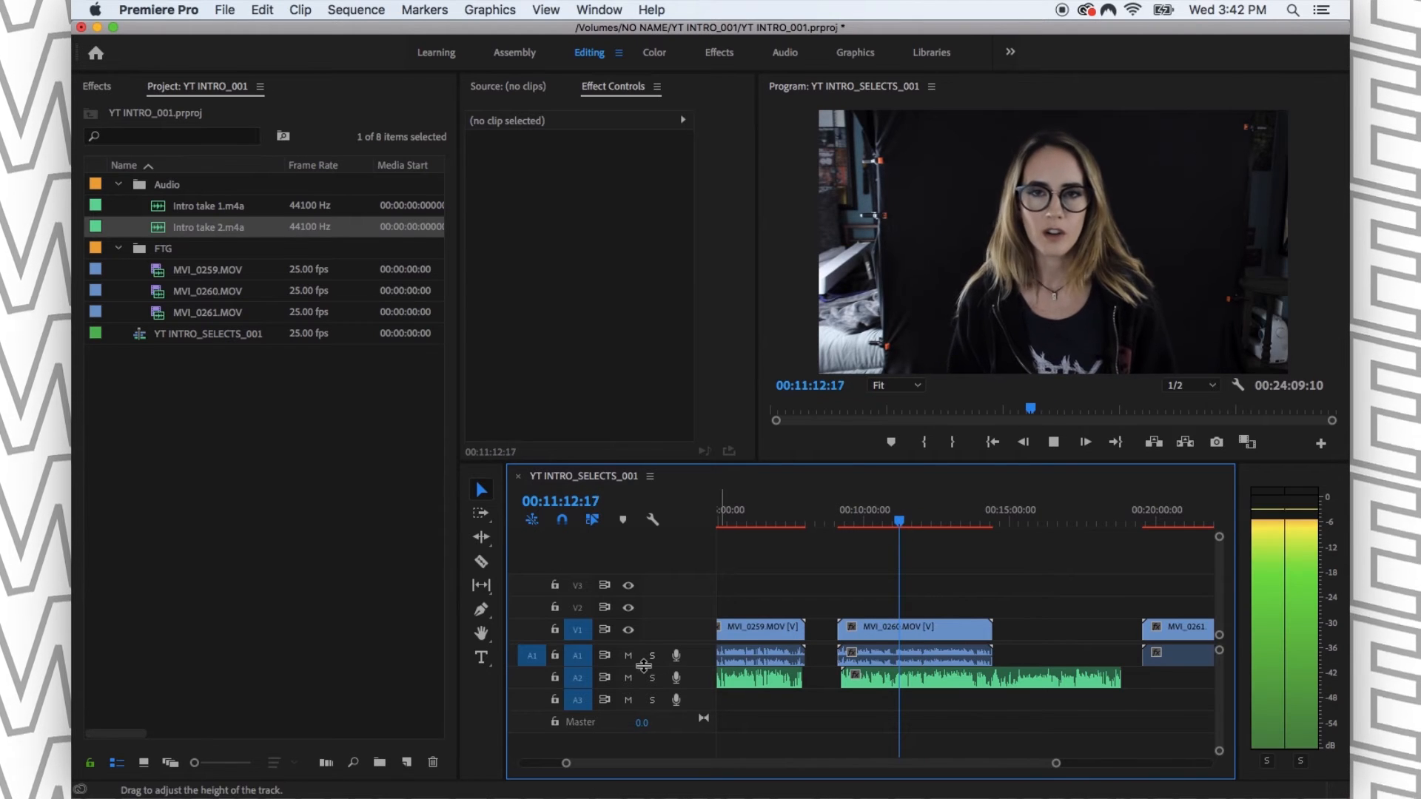
{"action": "left_click", "coordinate": [652, 677]}
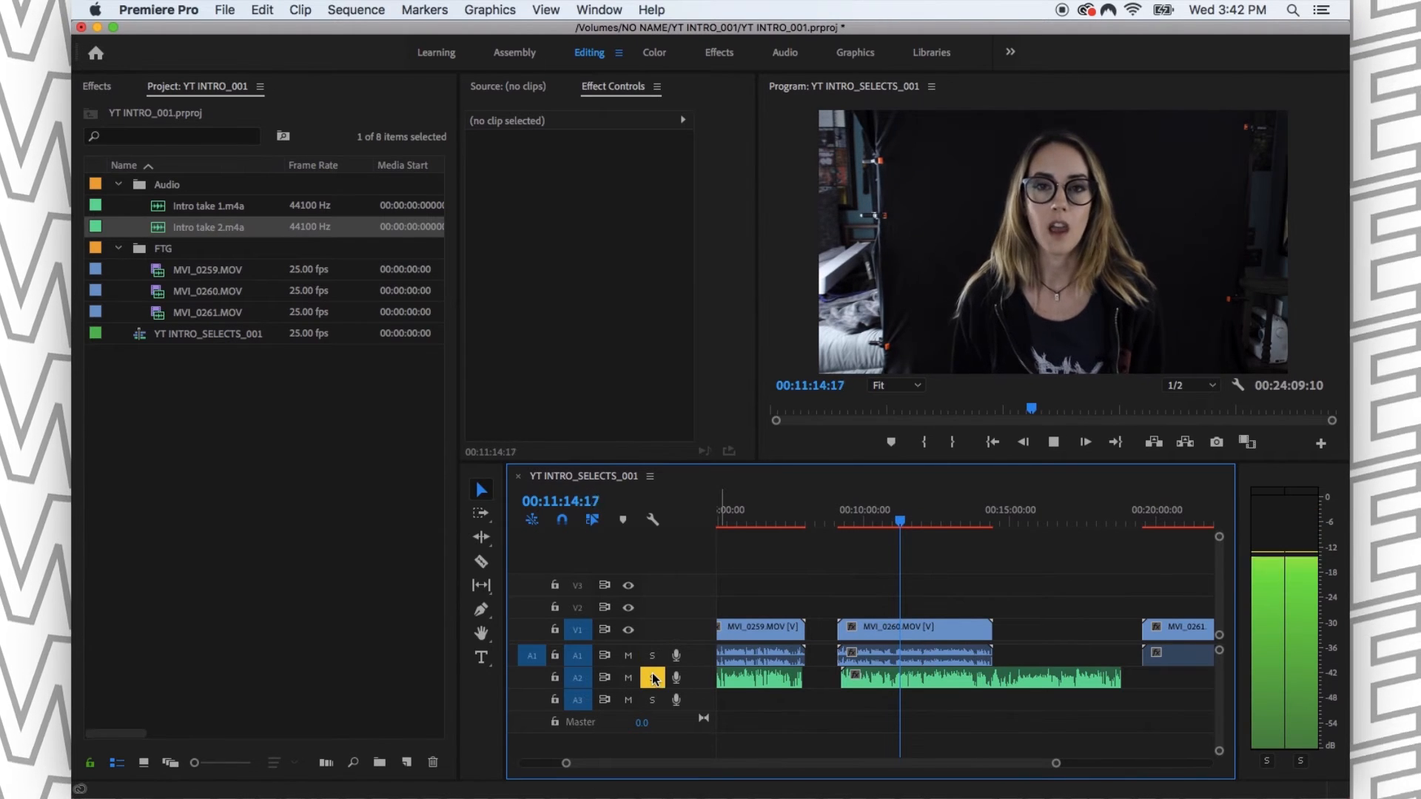
{"action": "key", "text": "space"}
{"action": "left_click", "coordinate": [652, 678]}
- Move MVI_0261.MOV back so it directly follows MVI_0260.MOV above the rest of Intro take 2.m4a
{"action": "left_click_drag", "start_coordinate": [1162, 637], "coordinate": [1012, 633]}
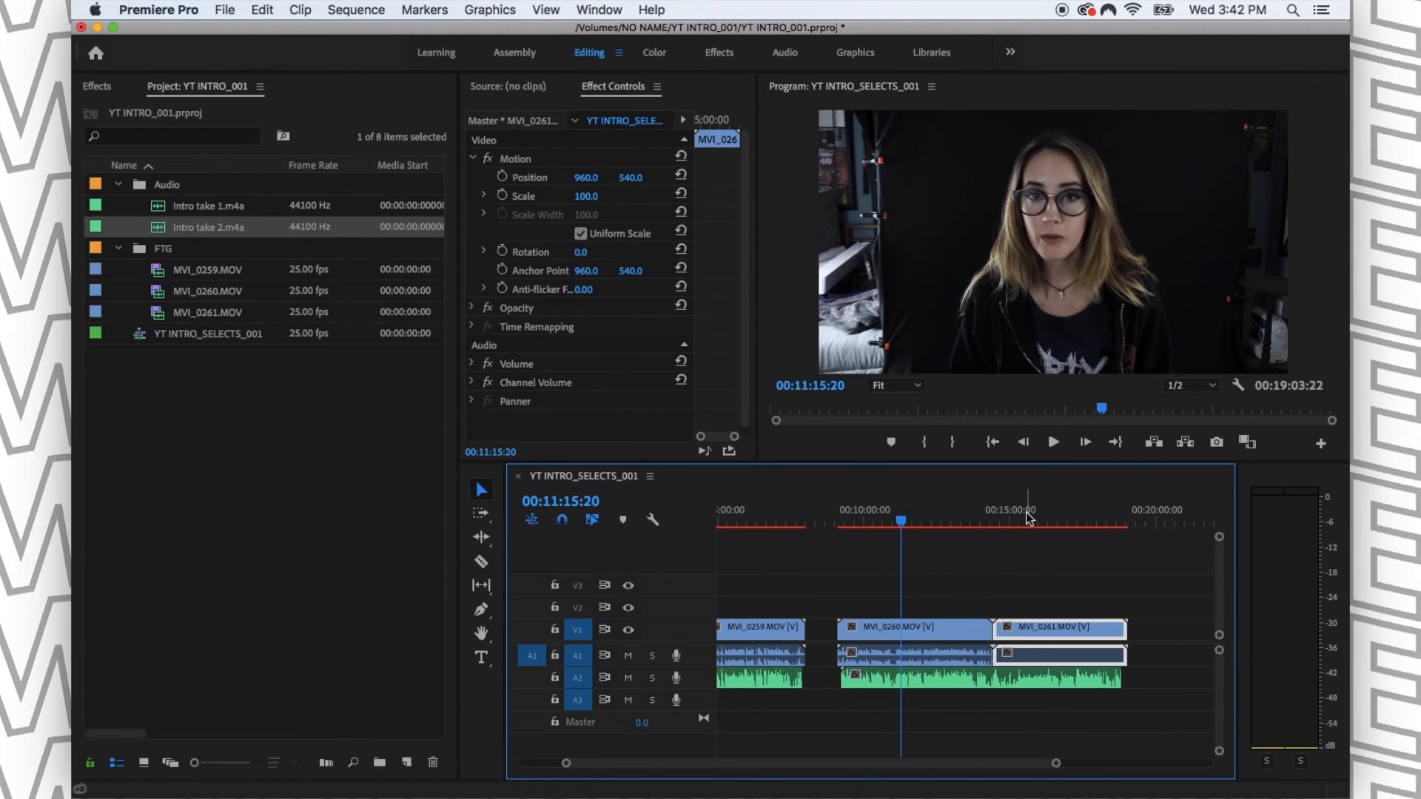
{"action": "left_click", "coordinate": [1026, 512]}
{"action": "left_click", "coordinate": [1077, 573]}
- Play MVI_0261.MOV with A1 soloed, clear the solo, and trim about 6 seconds off the clip's start
{"action": "key", "text": "="}
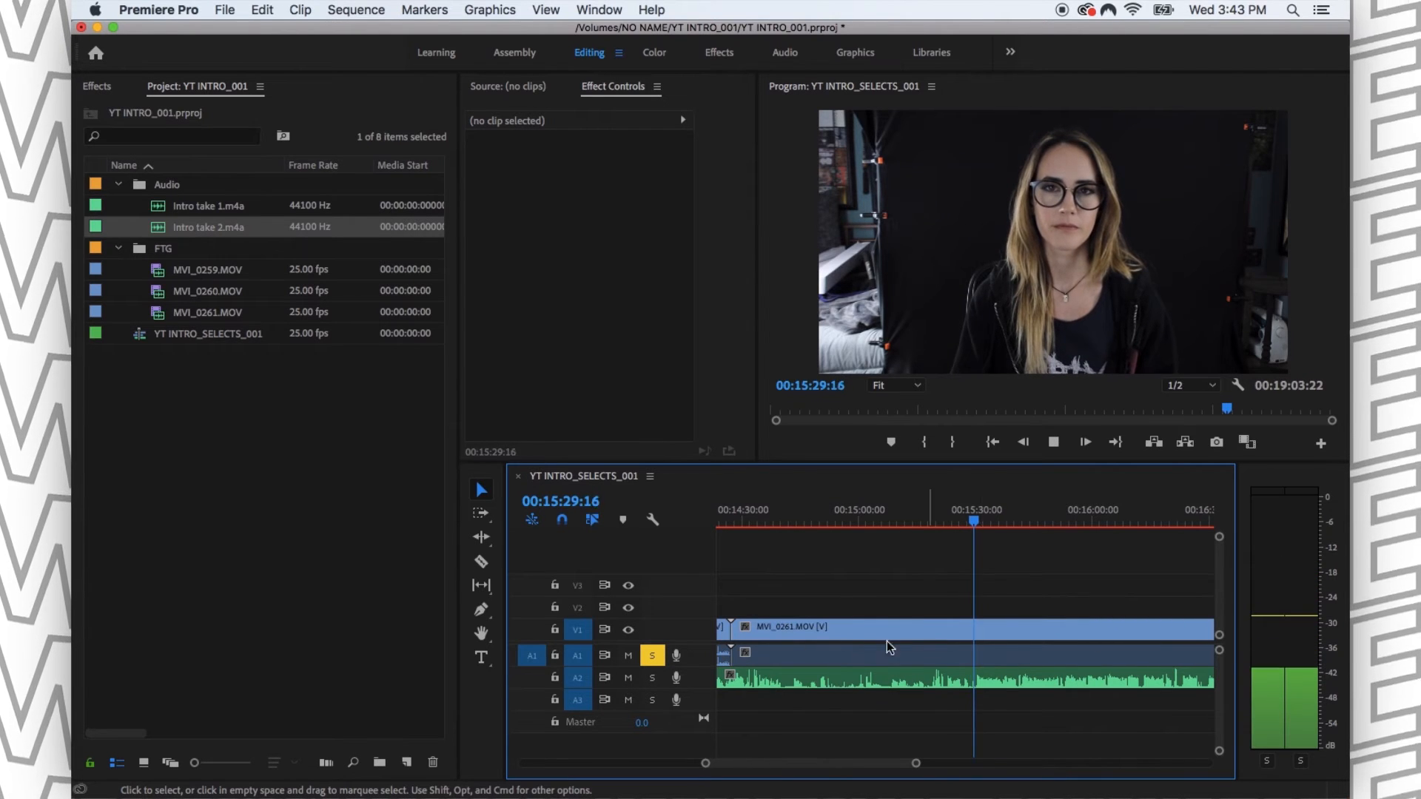
{"action": "left_click", "coordinate": [652, 656]}
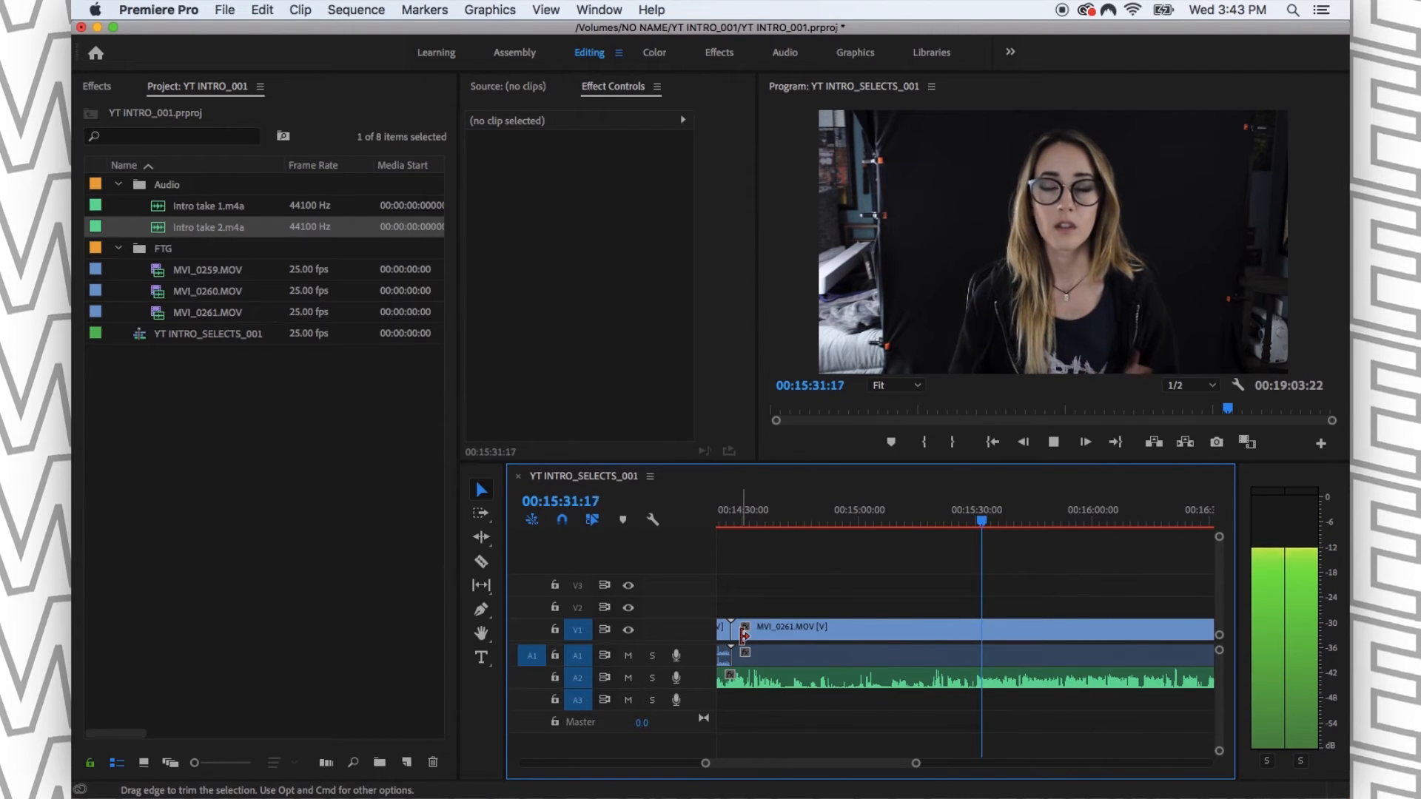
{"action": "key", "text": "space"}
{"action": "left_click_drag", "start_coordinate": [743, 637], "coordinate": [767, 638]}
- Match the MVI_0261.MOV frame at 00:15:32:18 in the source monitor and display the clip's audio waveform
{"action": "key", "text": "equal"}
{"action": "key", "text": "equal"}
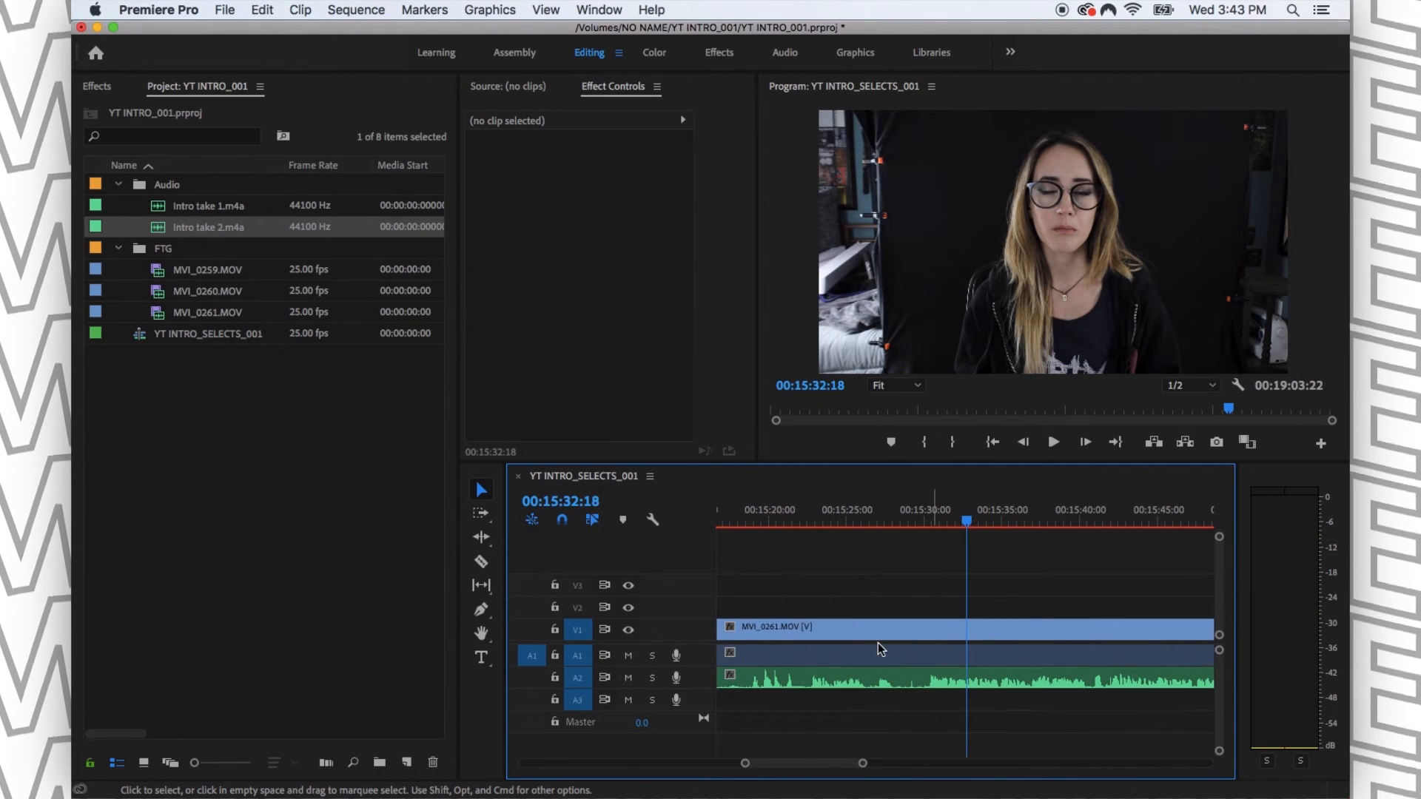
{"action": "left_click", "coordinate": [866, 653]}
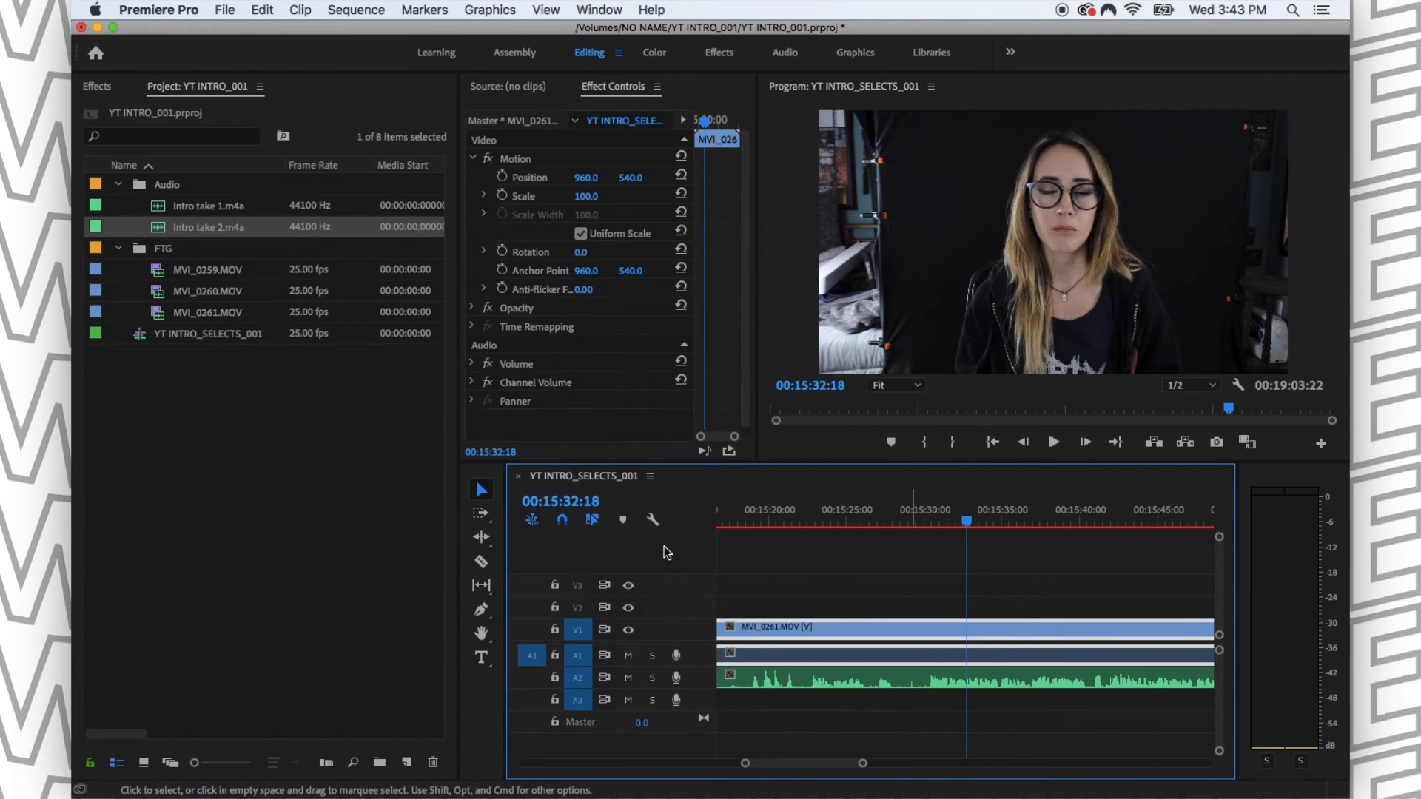
{"action": "key", "text": "f"}
{"action": "left_click", "coordinate": [665, 385]}
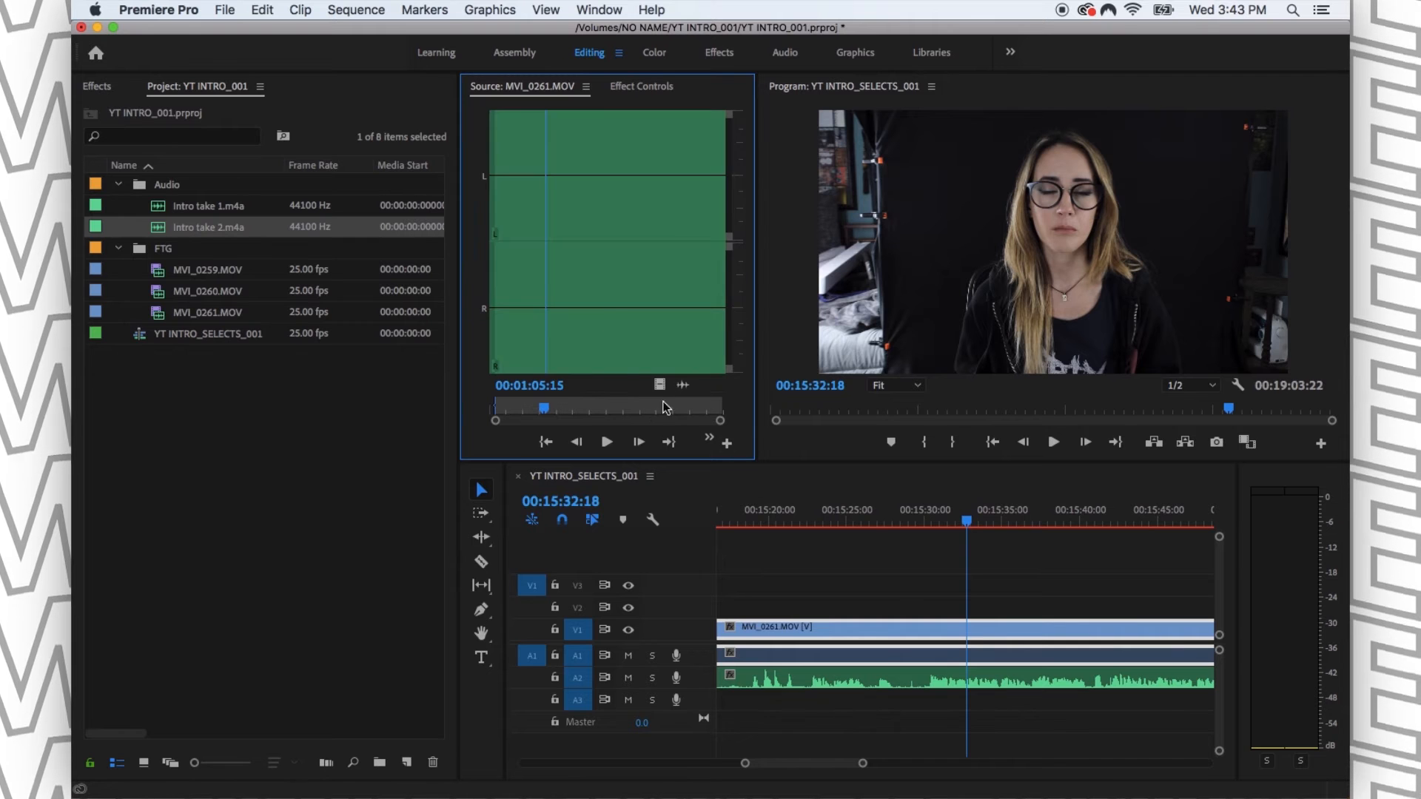
{"action": "left_click", "coordinate": [982, 594]}
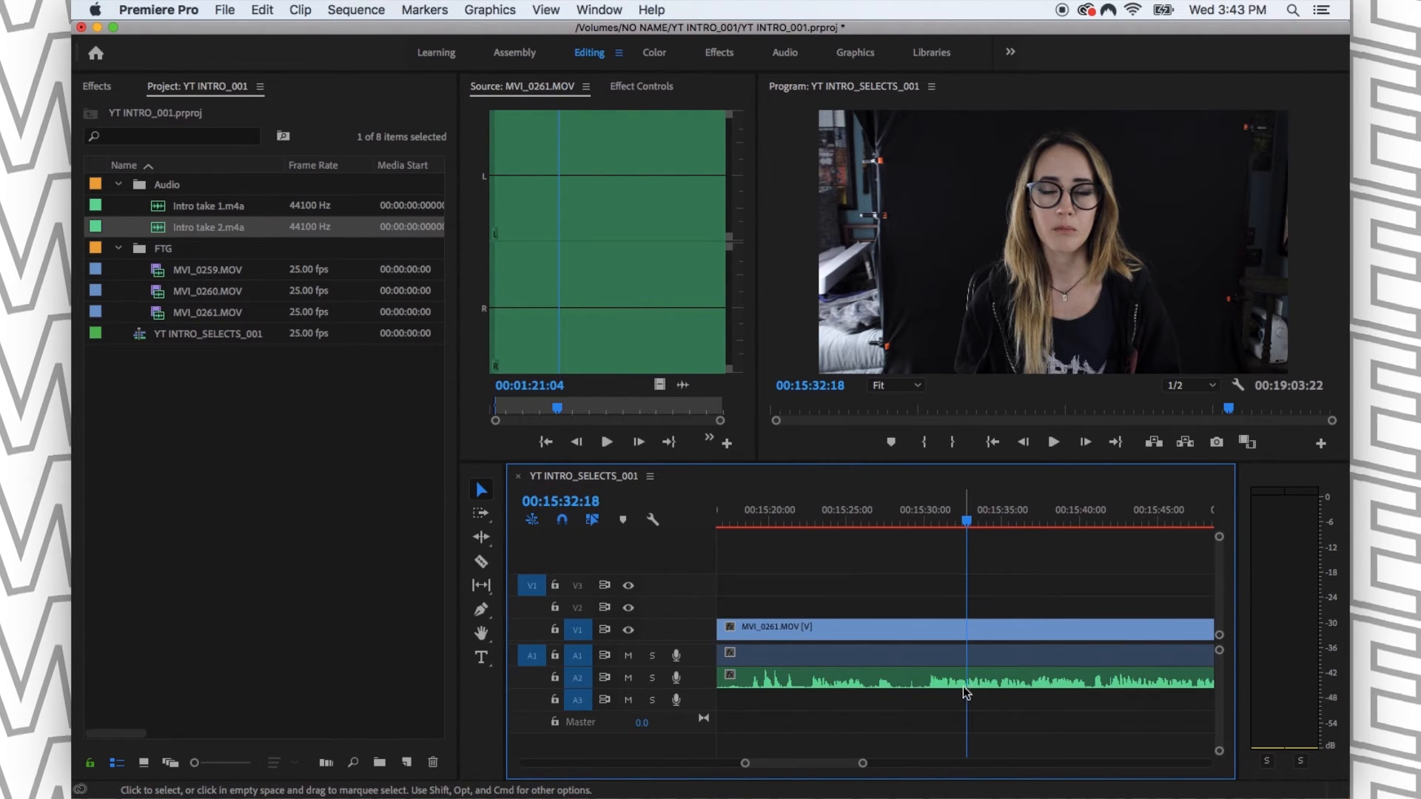
- Compare the A1 and A2 waveforms under MVI_0260.MOV with those under MVI_0261.MOV at different zoom levels
{"action": "key", "text": "minus"}
{"action": "key", "text": "minus"}
{"action": "key", "text": "minus"}
{"action": "key", "text": "minus"}
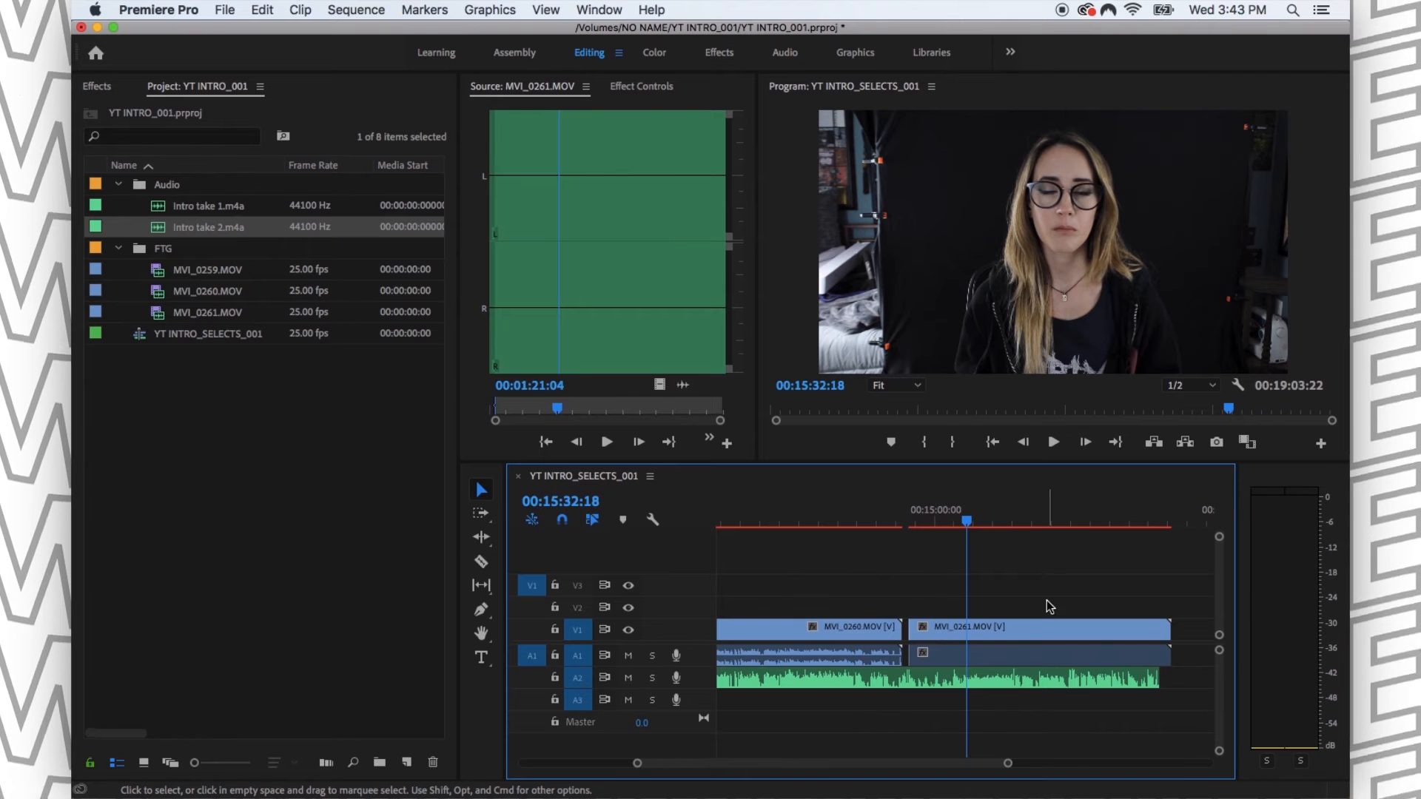
{"action": "left_click", "coordinate": [829, 508]}
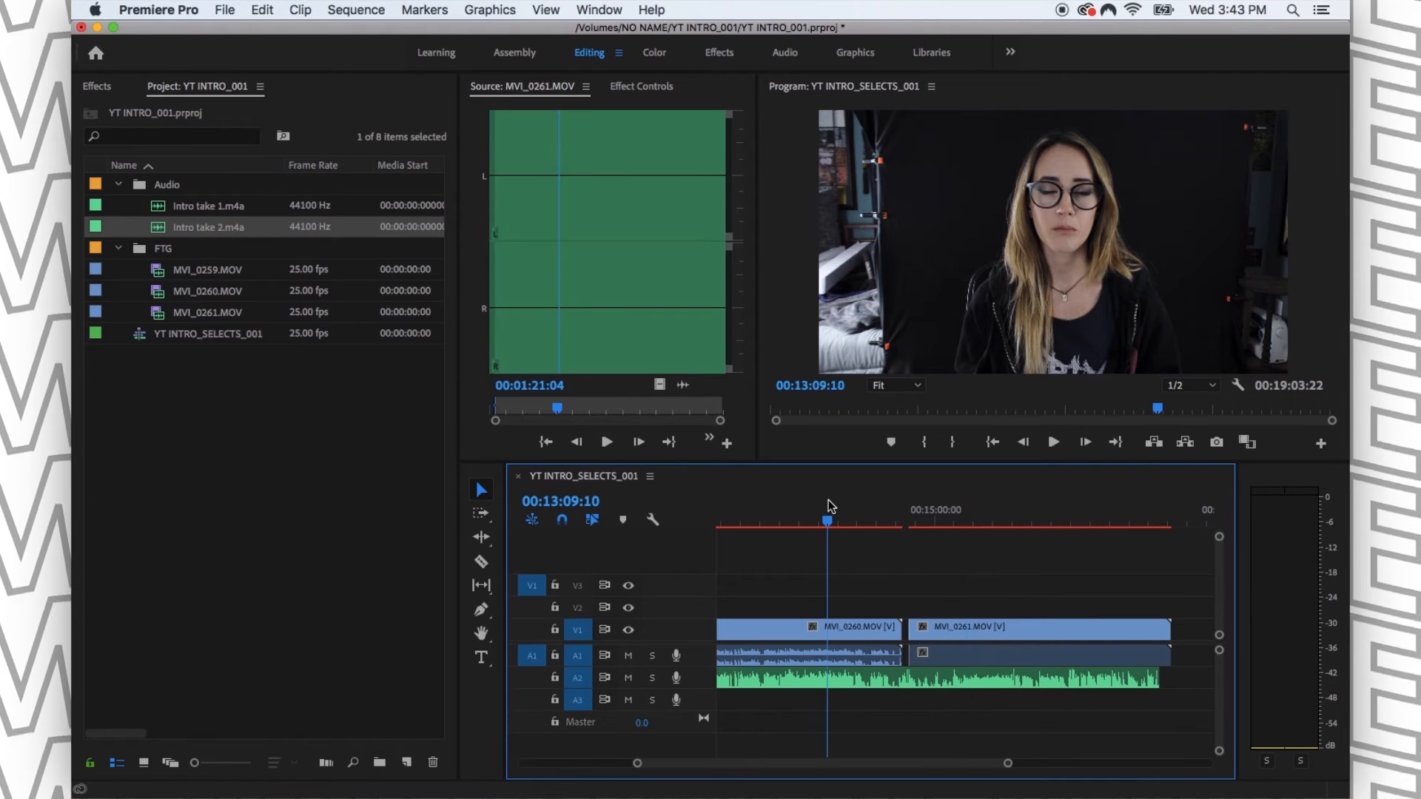
{"action": "key", "text": "equal"}
{"action": "key", "text": "equal"}
{"action": "key", "text": "equal"}
{"action": "key", "text": "equal"}
{"action": "key", "text": "minus"}
{"action": "key", "text": "minus"}
{"action": "key", "text": "minus"}
{"action": "key", "text": "minus"}
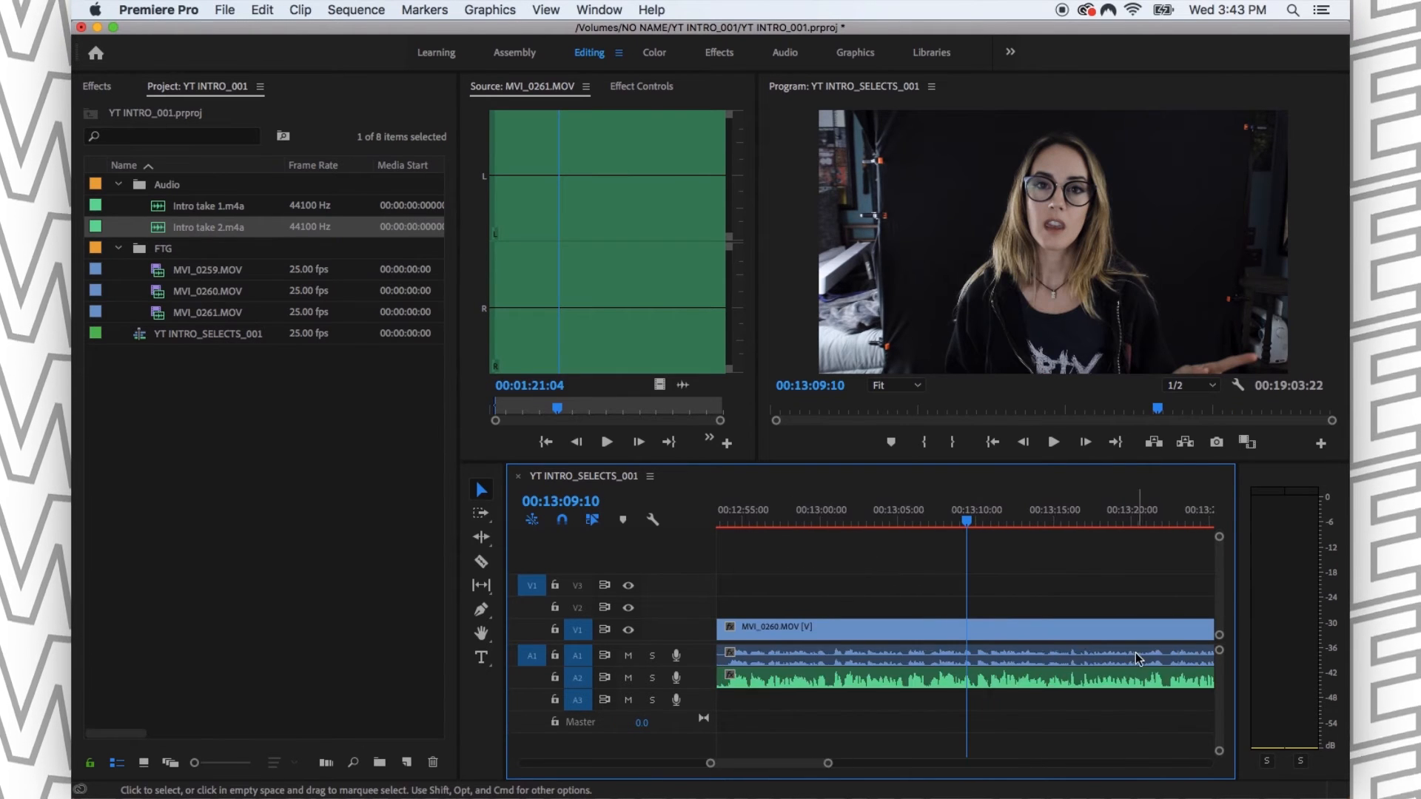
{"action": "left_click", "coordinate": [1130, 510]}
{"action": "key", "text": "equal"}
{"action": "key", "text": "equal"}
{"action": "key", "text": "equal"}
{"action": "key", "text": "equal"}
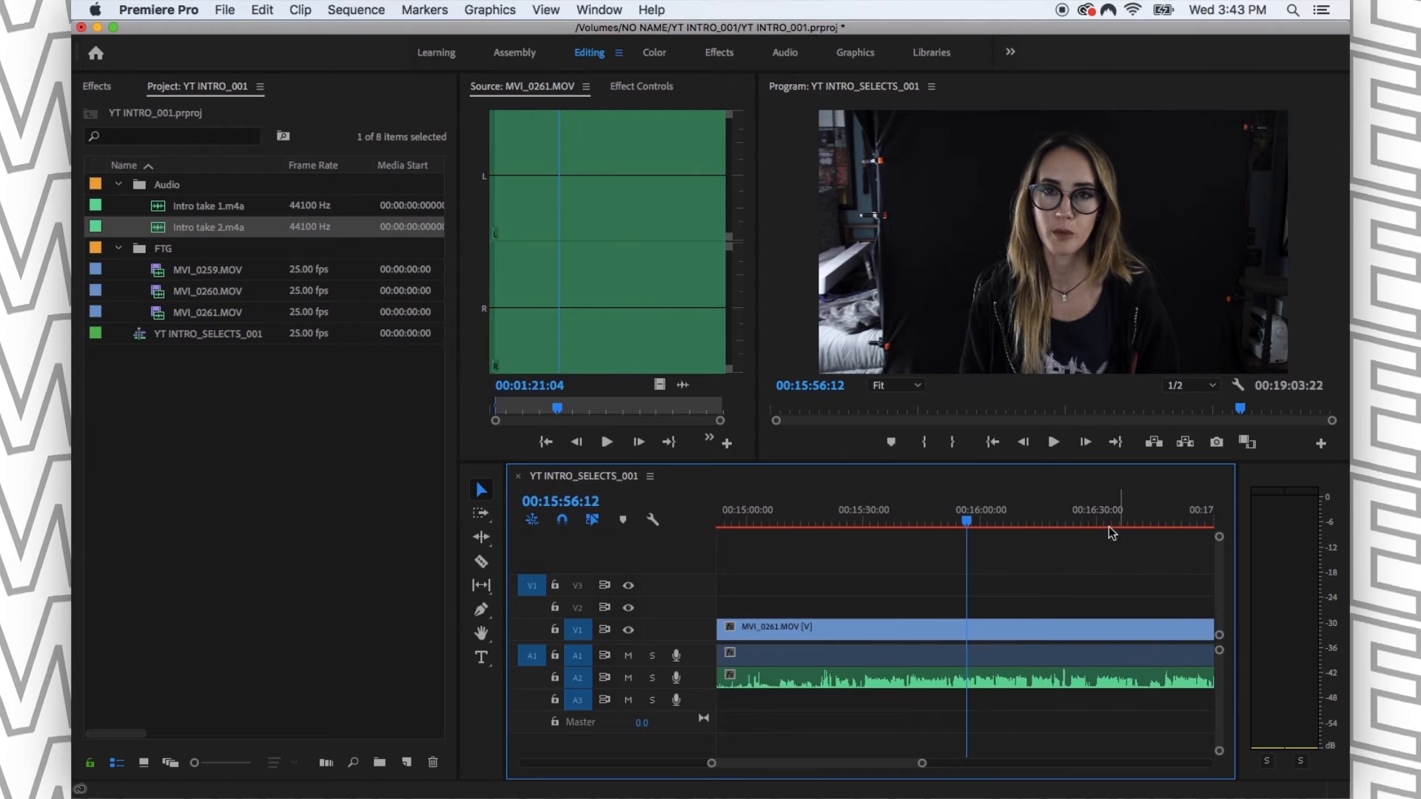
- Match the MVI_0261.MOV frame at 00:16:19:13 in the source monitor and examine its camera audio waveform
{"action": "left_click", "coordinate": [1056, 522]}
{"action": "left_click_drag", "start_coordinate": [1057, 519], "coordinate": [1057, 519]}
{"action": "key", "text": "minus"}
{"action": "key", "text": "equal"}
{"action": "key", "text": "equal"}
{"action": "key", "text": "equal"}
{"action": "key", "text": "equal"}
{"action": "left_click", "coordinate": [991, 669]}
{"action": "left_click", "coordinate": [997, 657]}
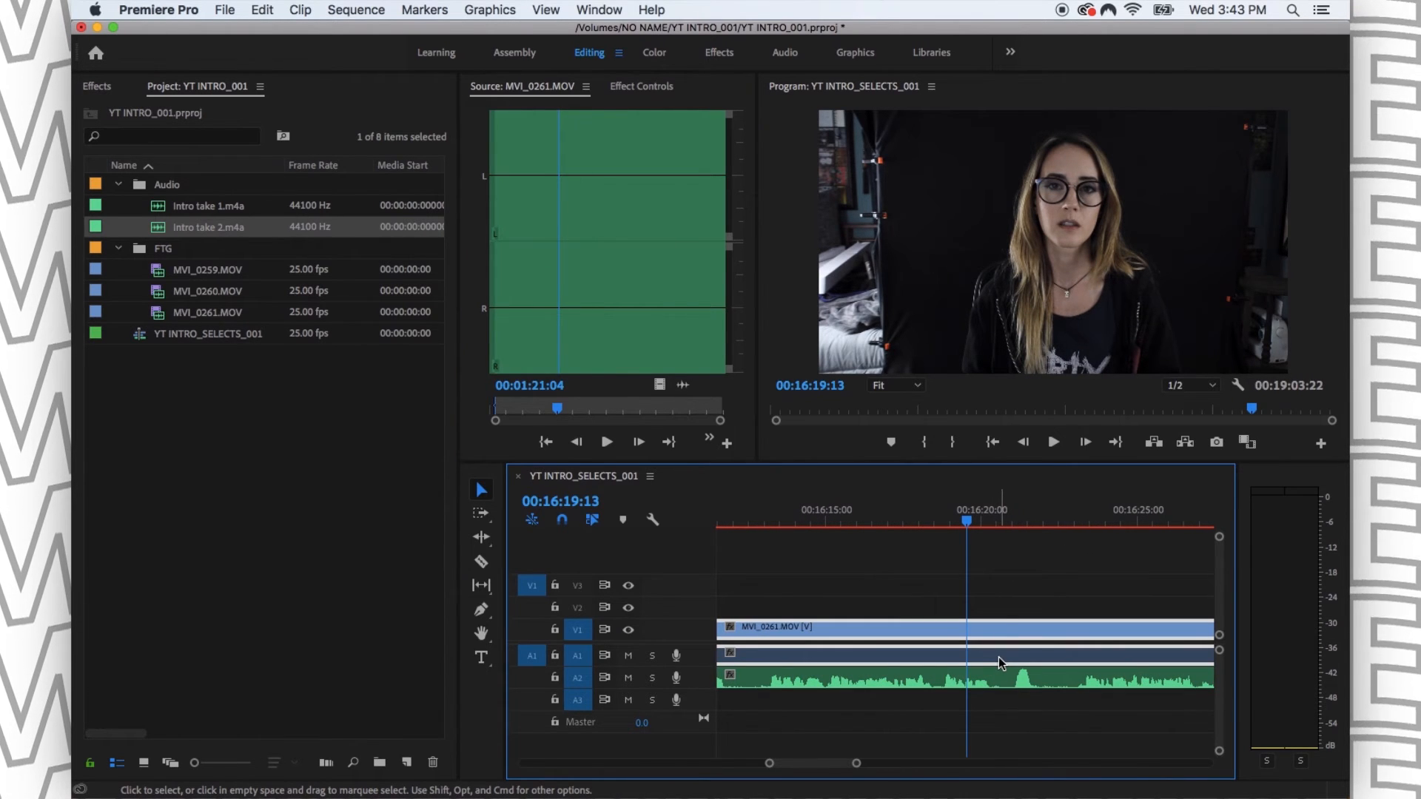
{"action": "key", "text": "f"}
{"action": "left_click", "coordinate": [1114, 630]}
{"action": "left_click", "coordinate": [1024, 572]}
{"action": "left_click", "coordinate": [1019, 651]}
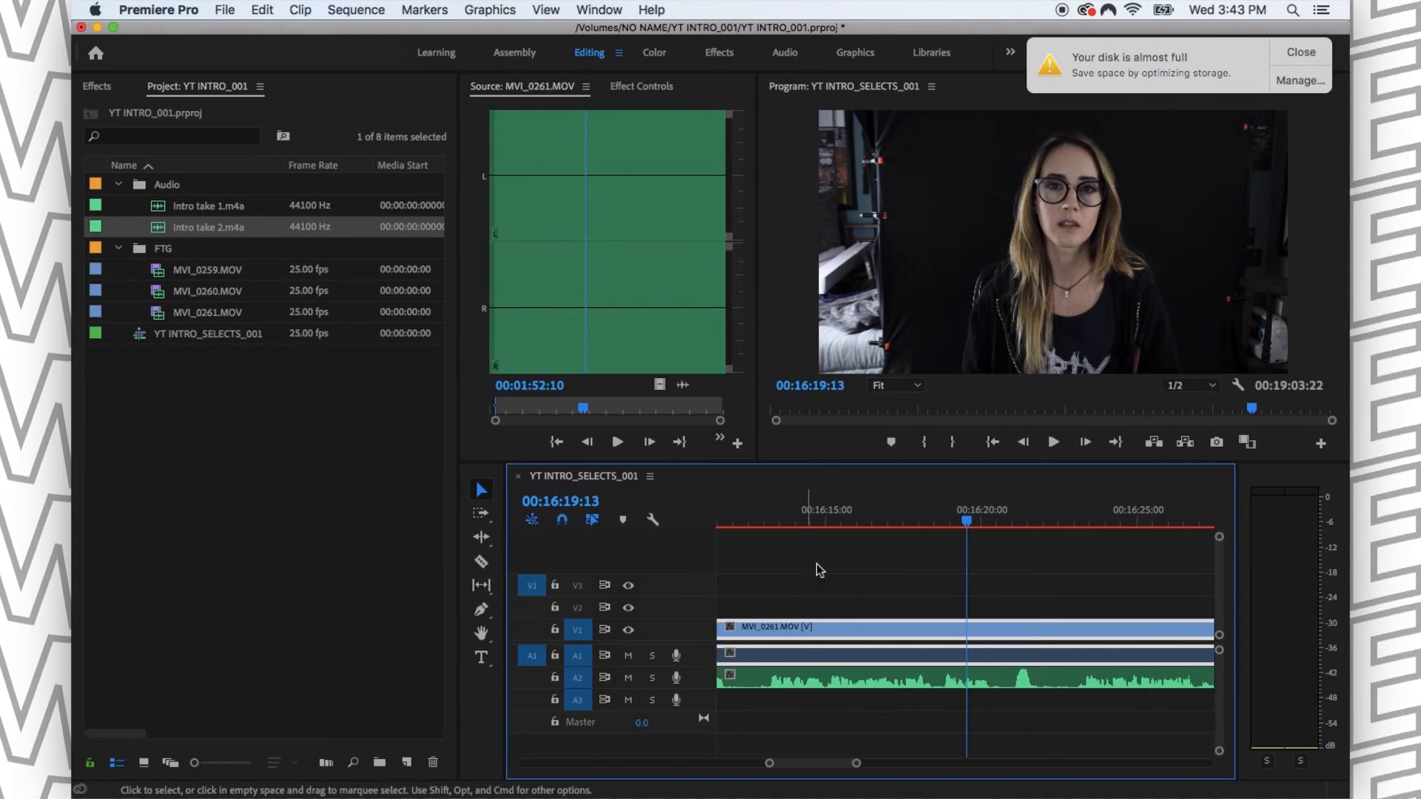
- Save the project and dismiss the disk space notification
{"action": "left_click", "coordinate": [922, 590]}
{"action": "key", "text": "super+s"}
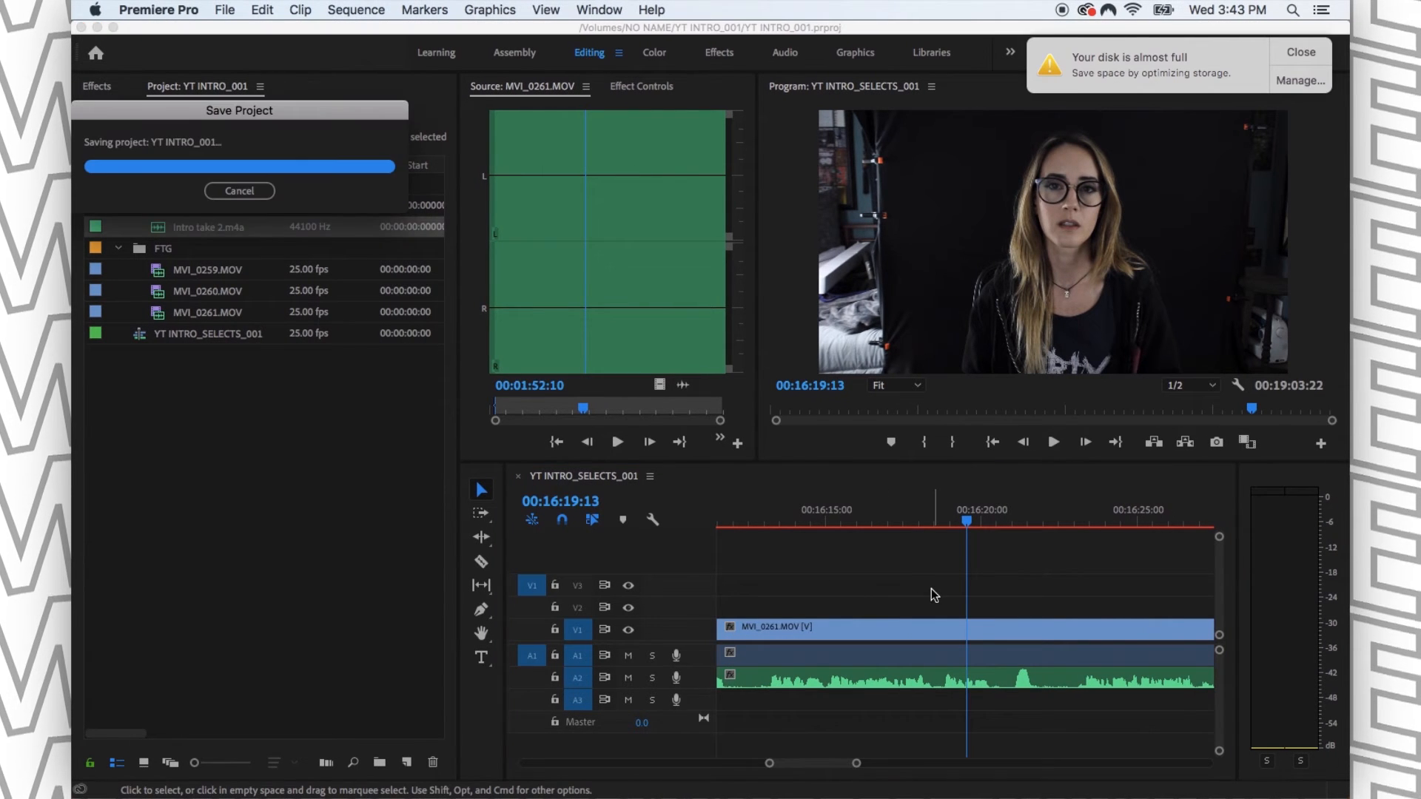
{"action": "left_click", "coordinate": [1301, 54]}
- Play MVI_0261.MOV around 00:16:10 with A1 soloed, then with the solo cleared, to compare camera and external audio
{"action": "key", "text": "space"}
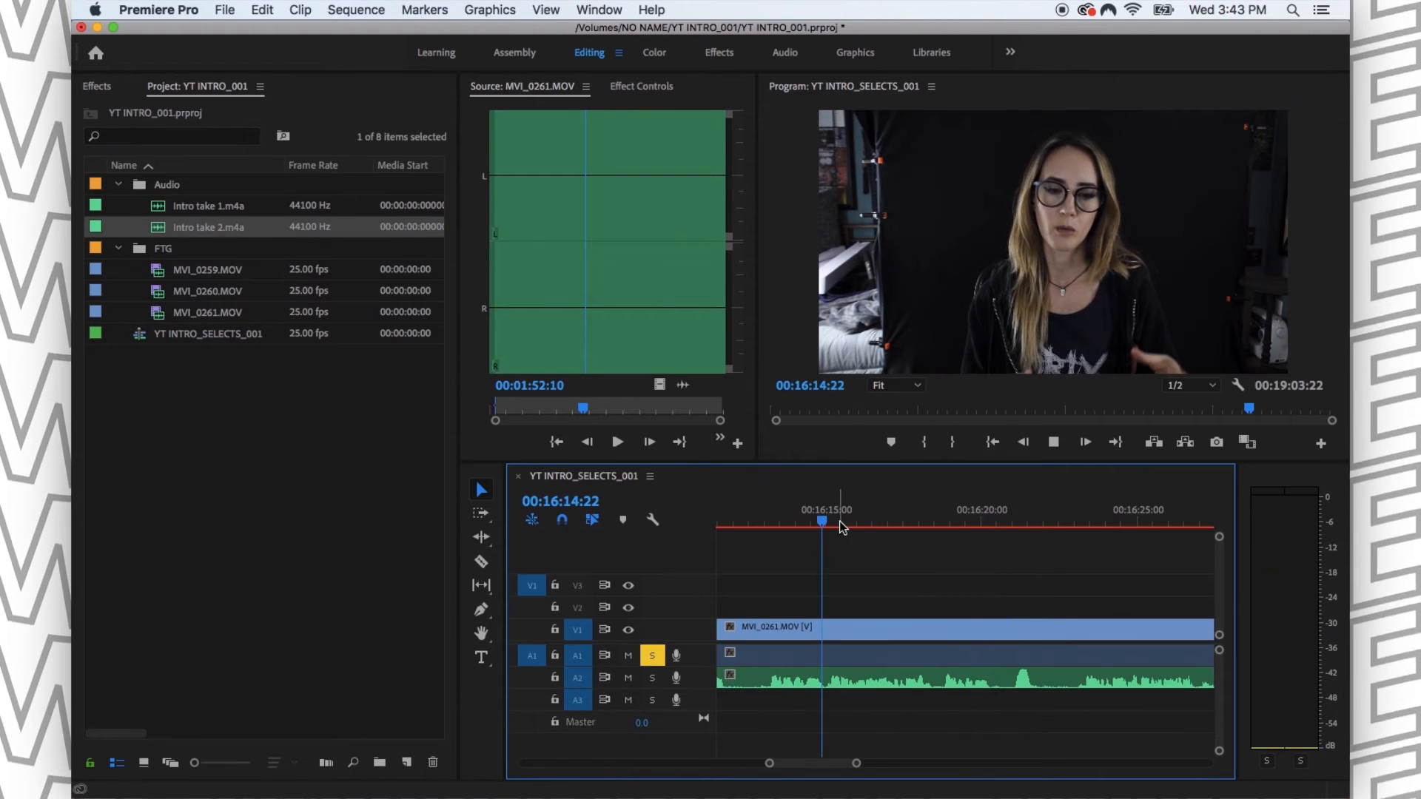
{"action": "key", "text": "minus"}
{"action": "key", "text": "minus"}
{"action": "left_click", "coordinate": [890, 518]}
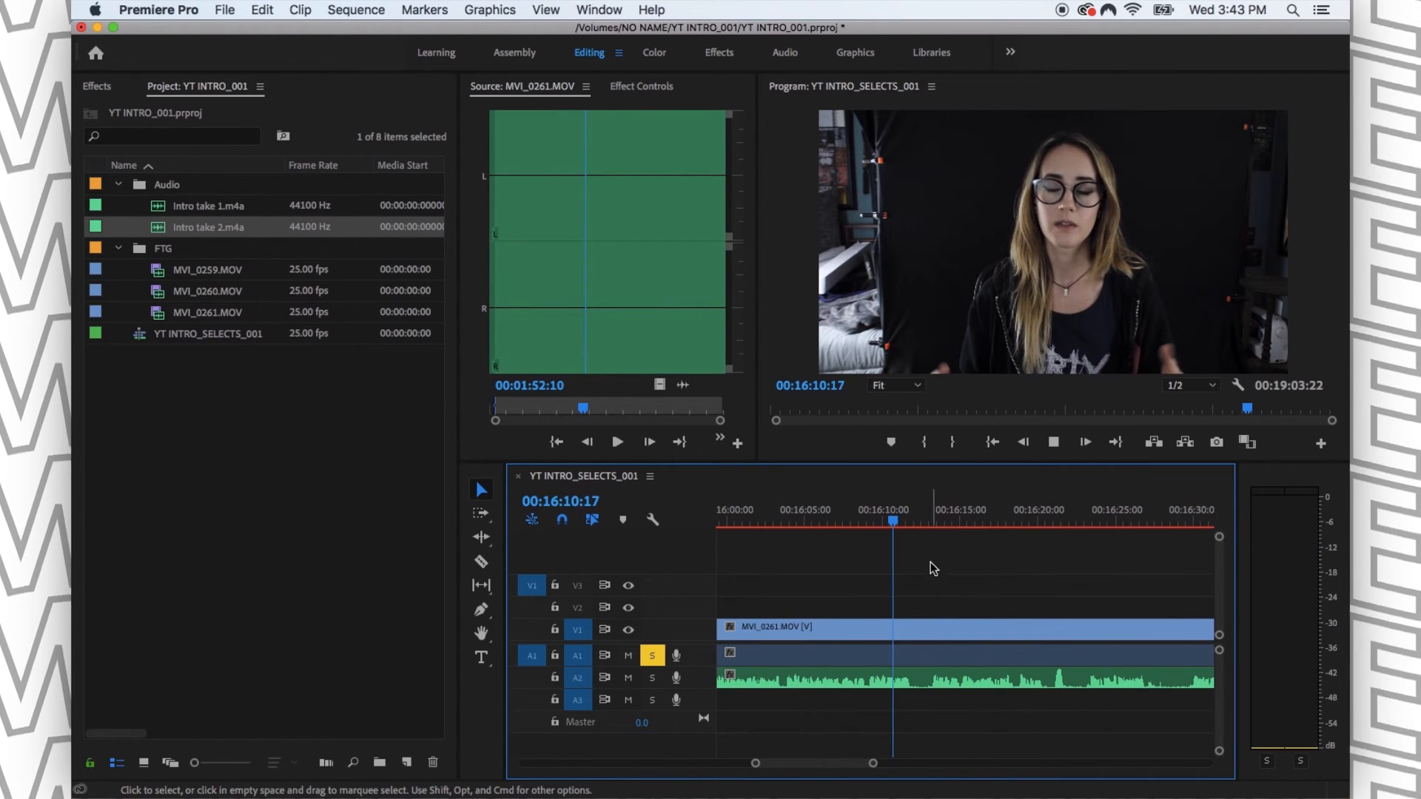
{"action": "key", "text": "minus"}
{"action": "key", "text": "minus"}
{"action": "key", "text": "minus"}
{"action": "key", "text": "minus"}
{"action": "key", "text": "equal"}
{"action": "key", "text": "equal"}
{"action": "key", "text": "equal"}
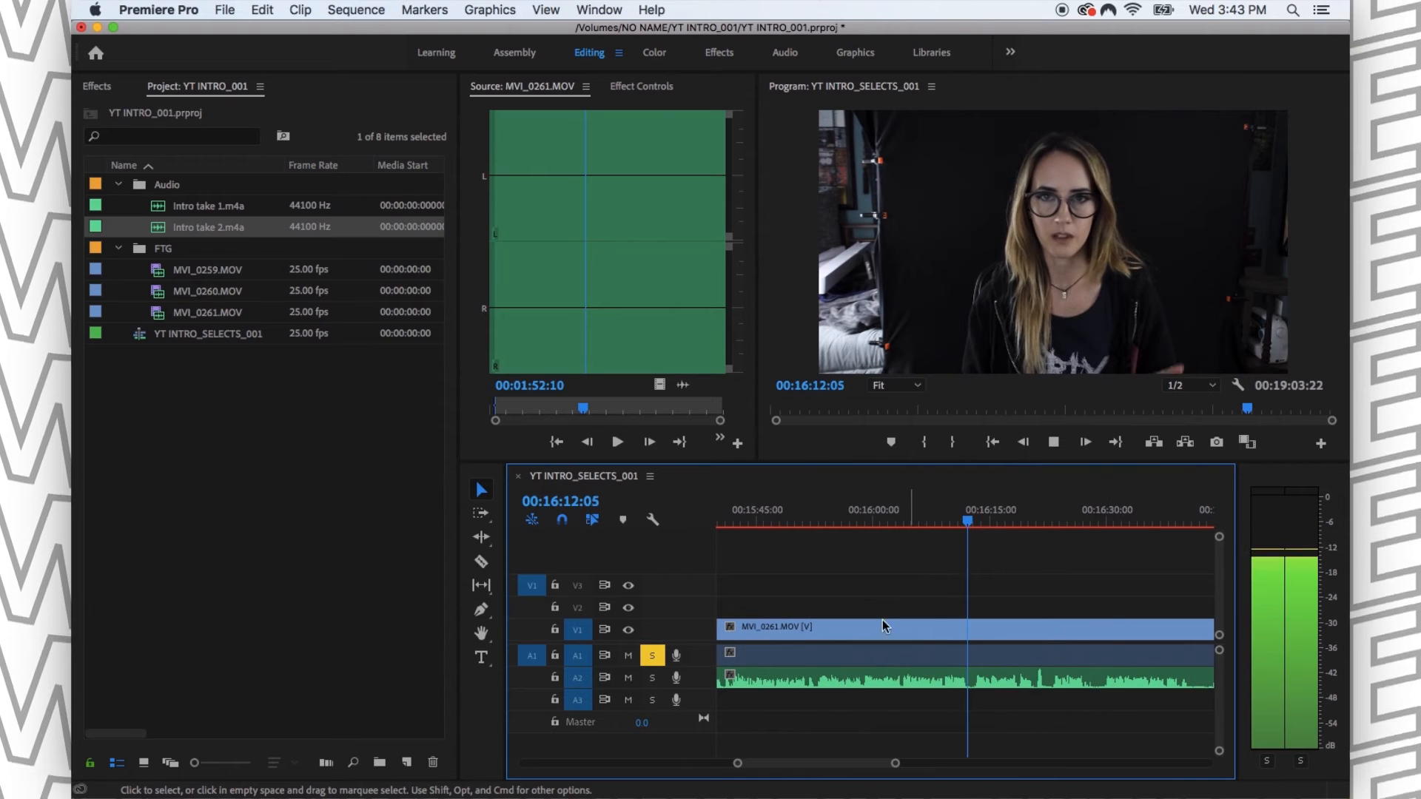
{"action": "key", "text": "space"}
{"action": "key", "text": "space"}
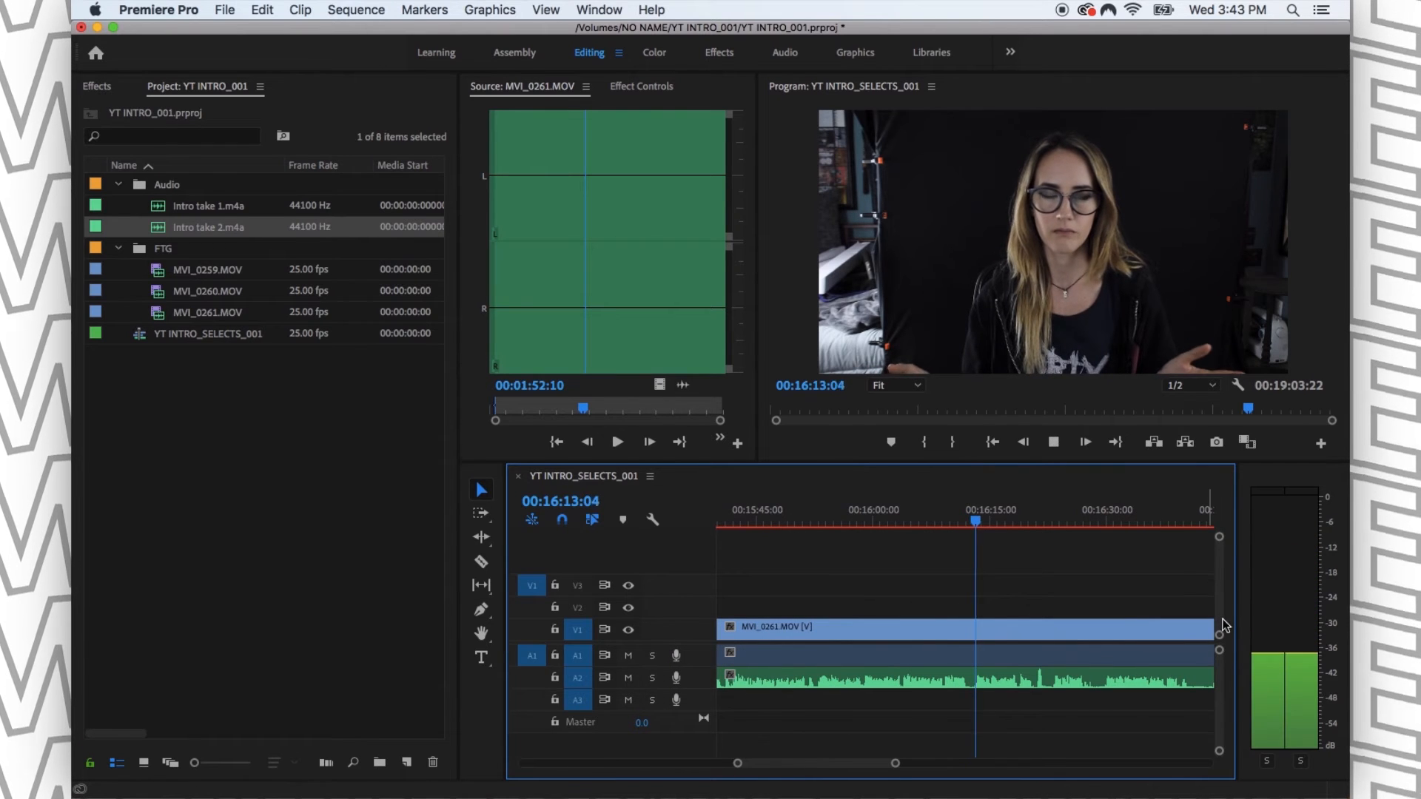
- Replay the passage leading to the A2 waveform peak near 00:16:21 to locate a usable sync sound
{"action": "key", "text": "space"}
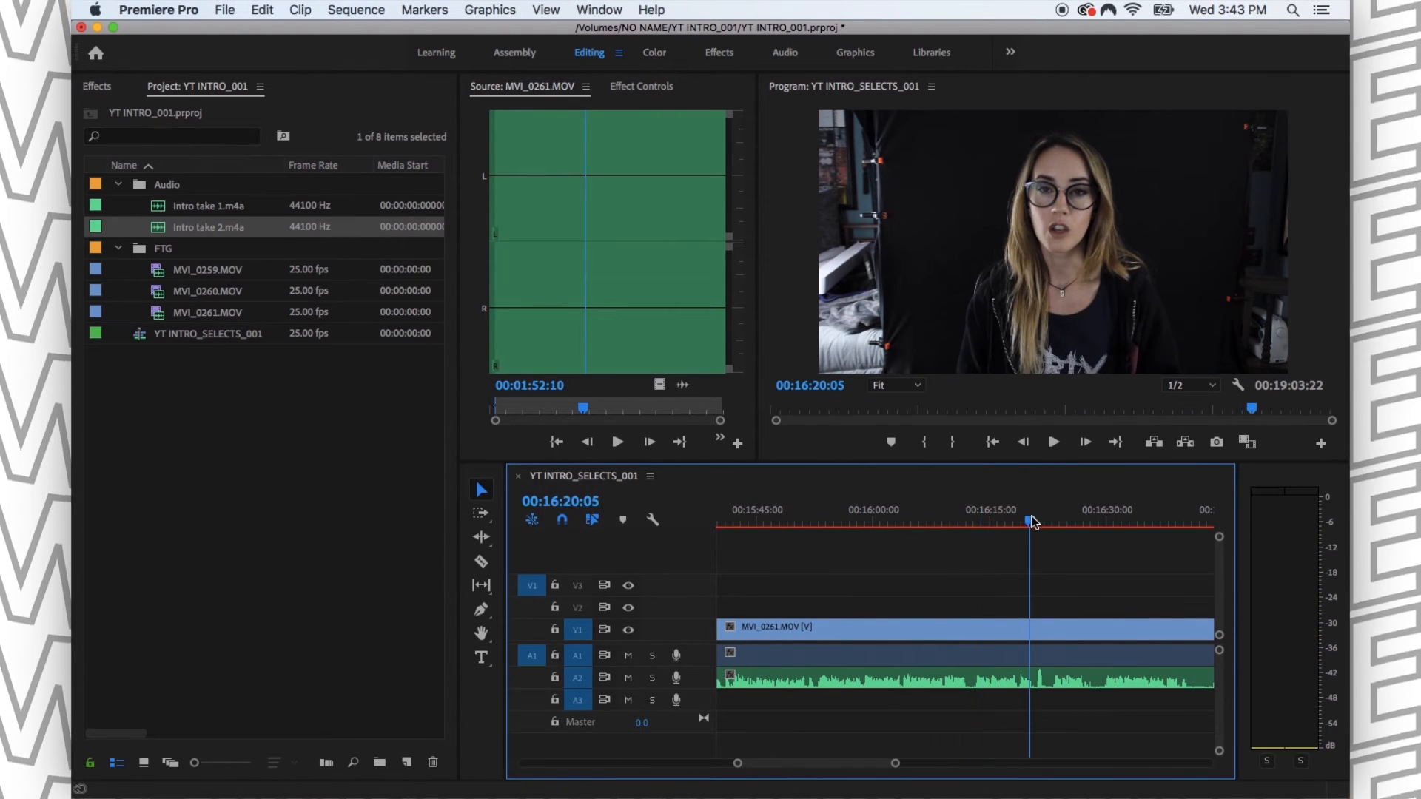
{"action": "key", "text": "equal"}
{"action": "key", "text": "space"}
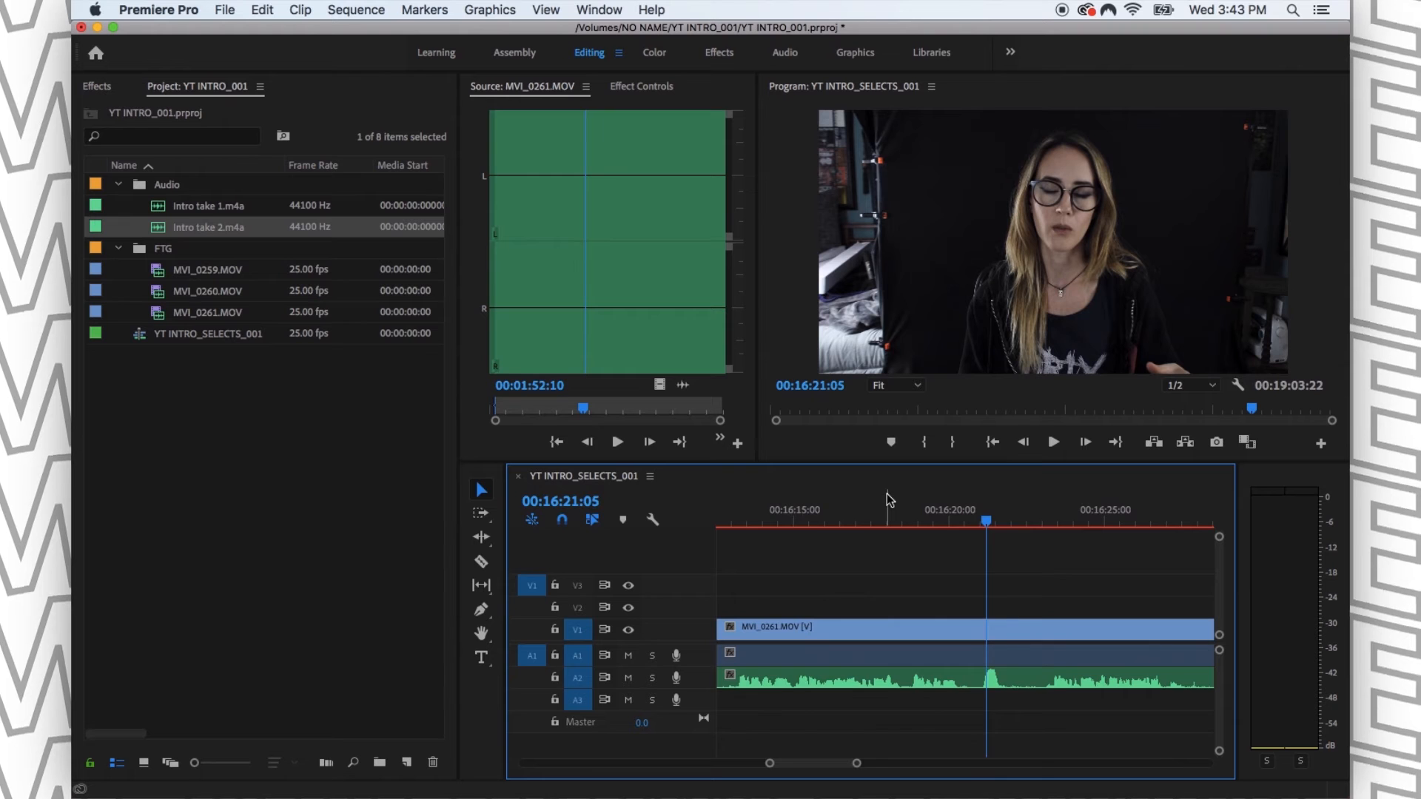
{"action": "key", "text": "equal"}
{"action": "left_click", "coordinate": [909, 494]}
{"action": "key", "text": "space"}
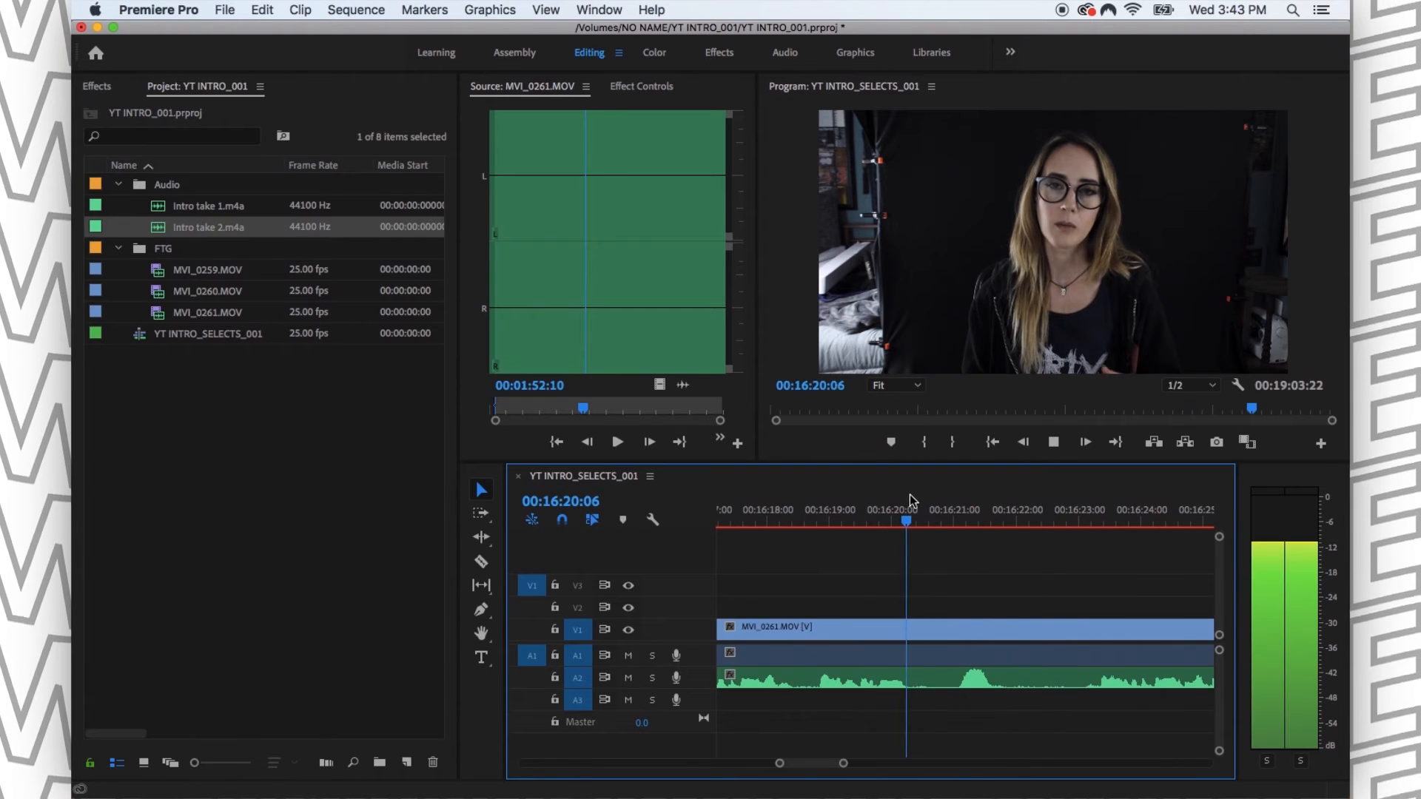
{"action": "left_click", "coordinate": [782, 516]}
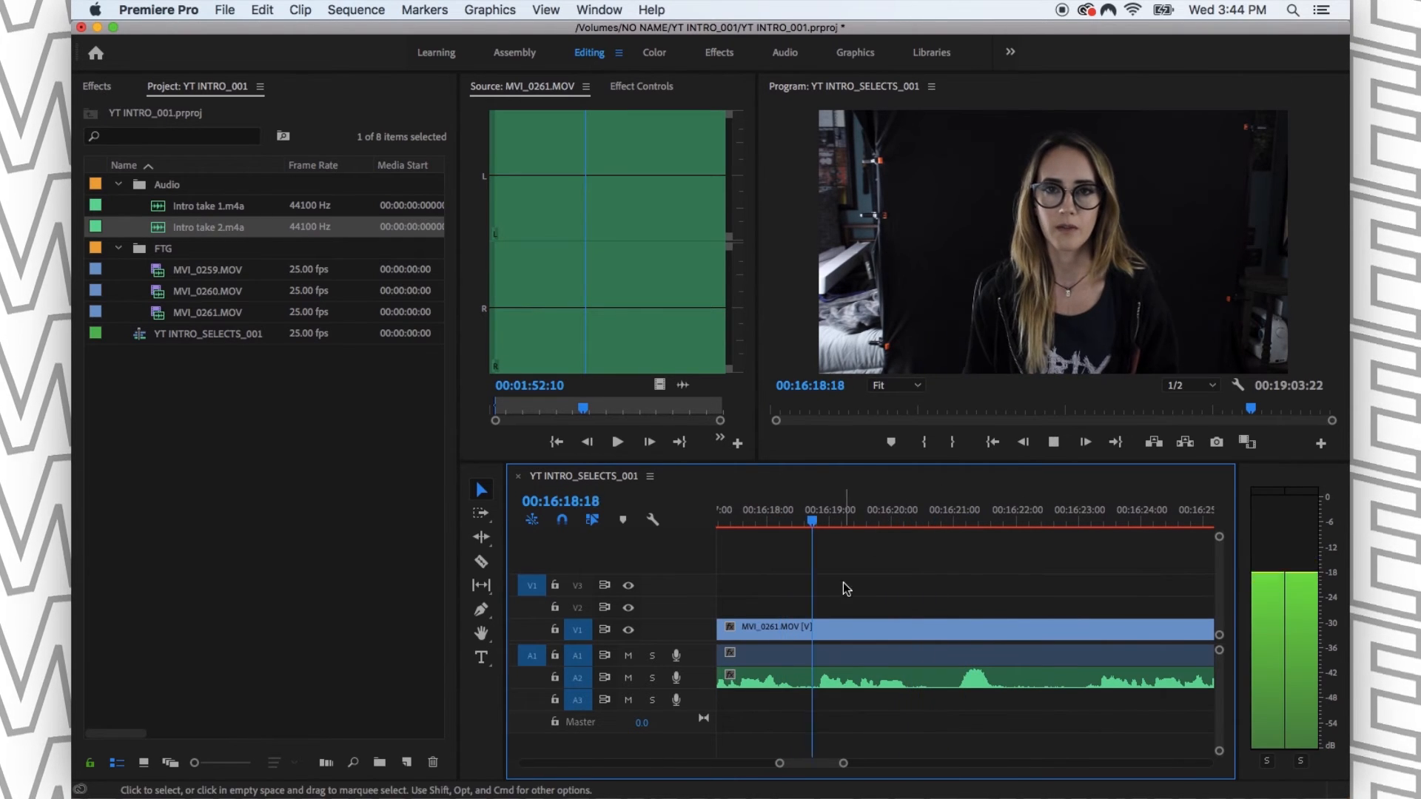
{"action": "key", "text": "space"}
- Replay the passage with A2 soloed and add a sequence marker on the external audio peak at 00:16:21:09
{"action": "key", "text": "space"}
{"action": "key", "text": "minus"}
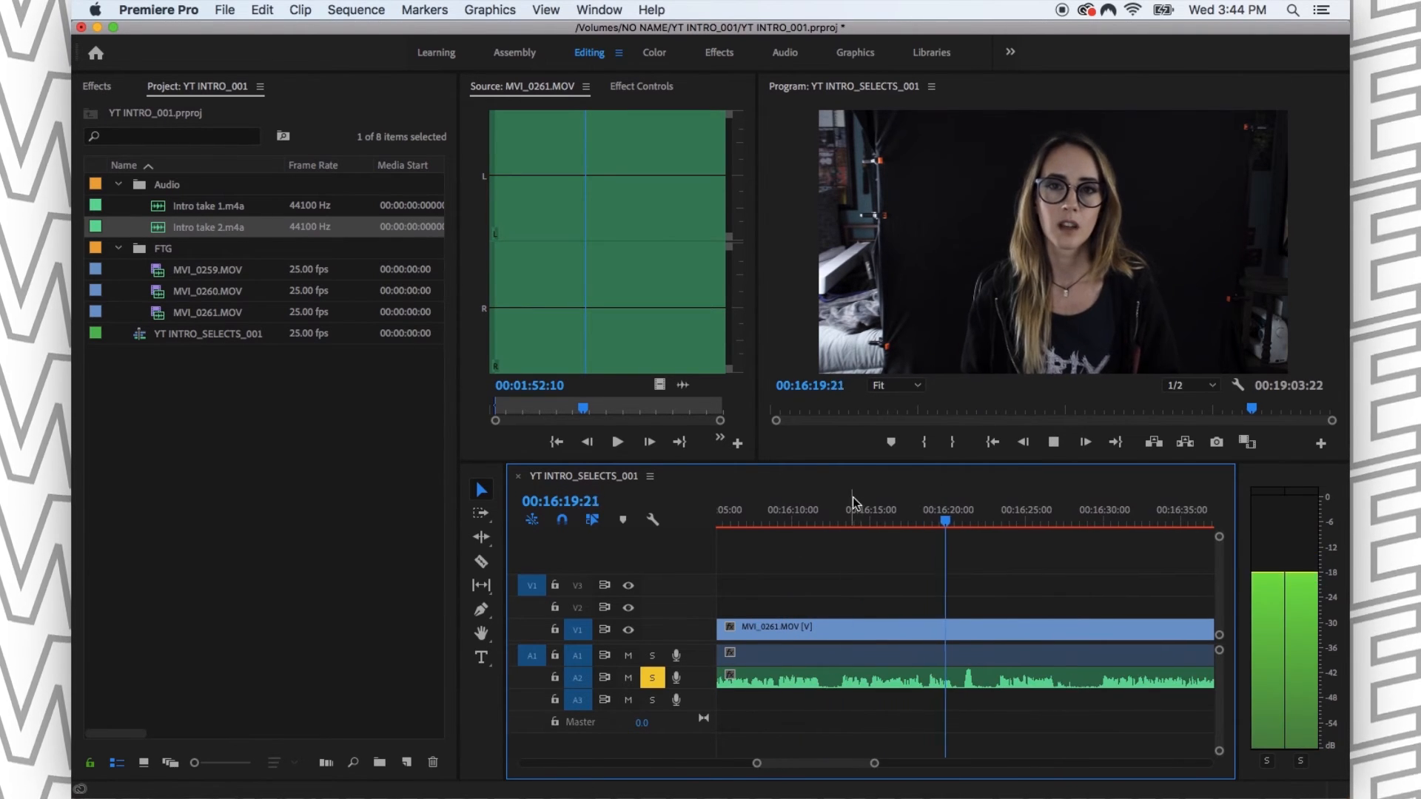
{"action": "left_click", "coordinate": [843, 516]}
{"action": "key", "text": "space"}
{"action": "key", "text": "equal"}
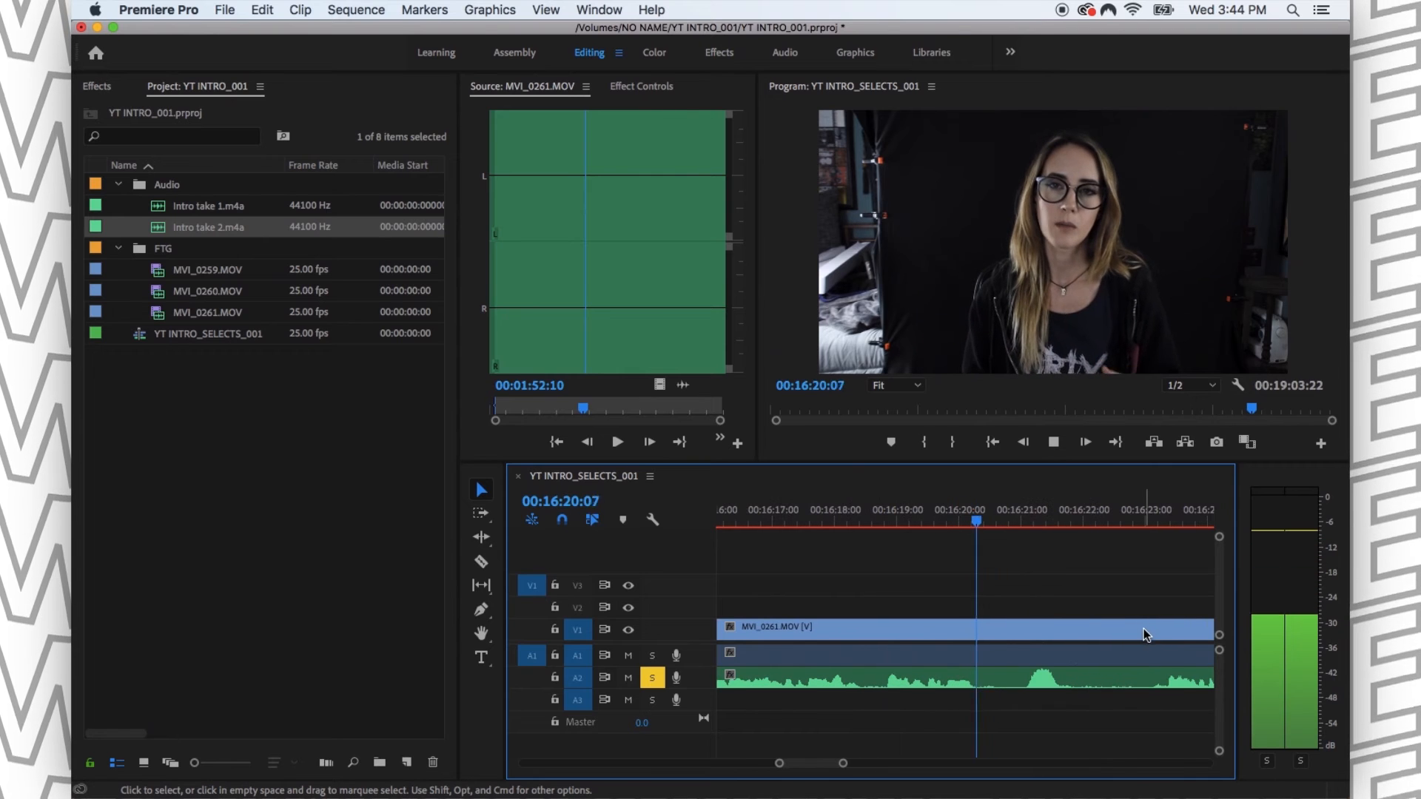
{"action": "left_click_drag", "start_coordinate": [1029, 520], "coordinate": [1045, 518]}
{"action": "key", "text": "m"}
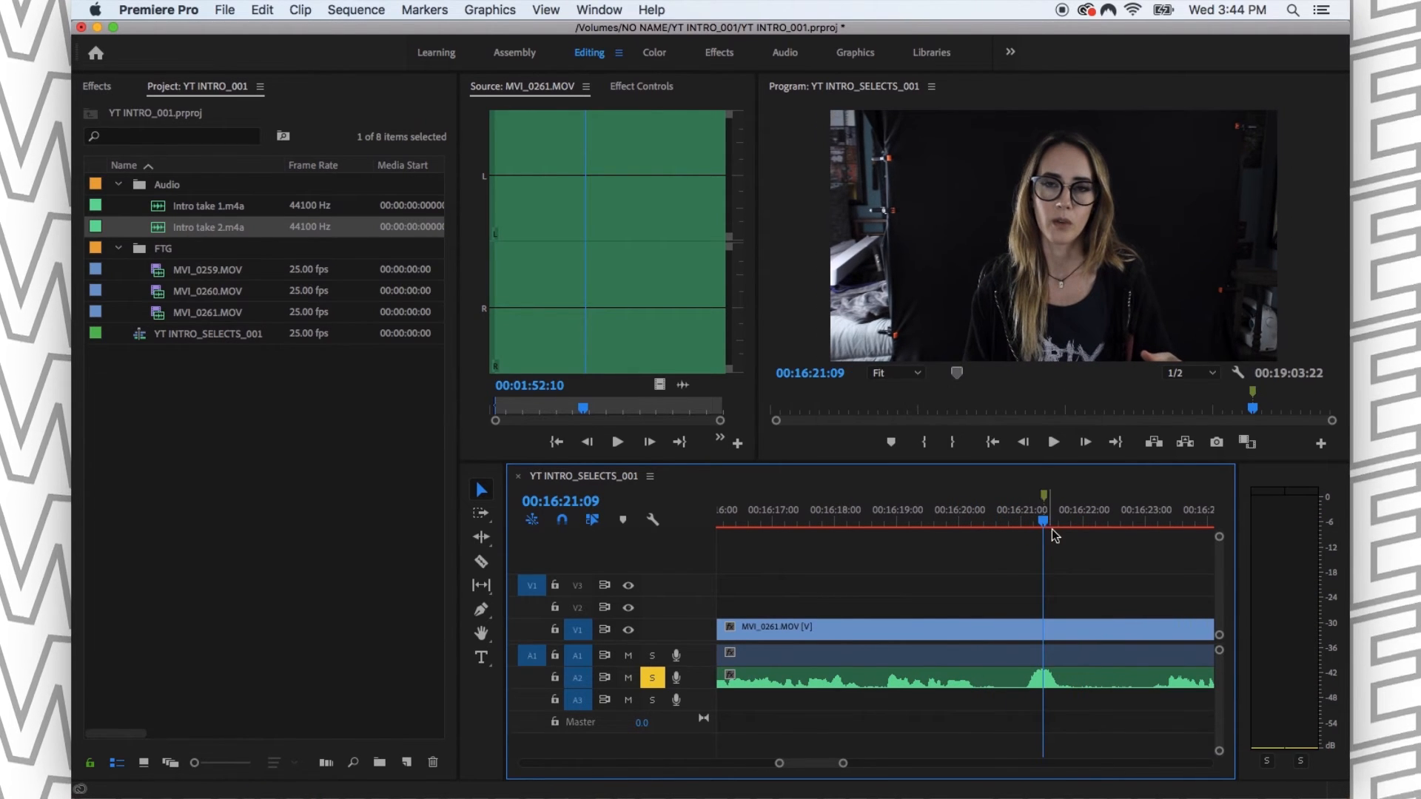
- Undo the sequence marker and mark the external audio clip on A2 at 00:16:21:09 instead
{"action": "key", "text": "super+z"}
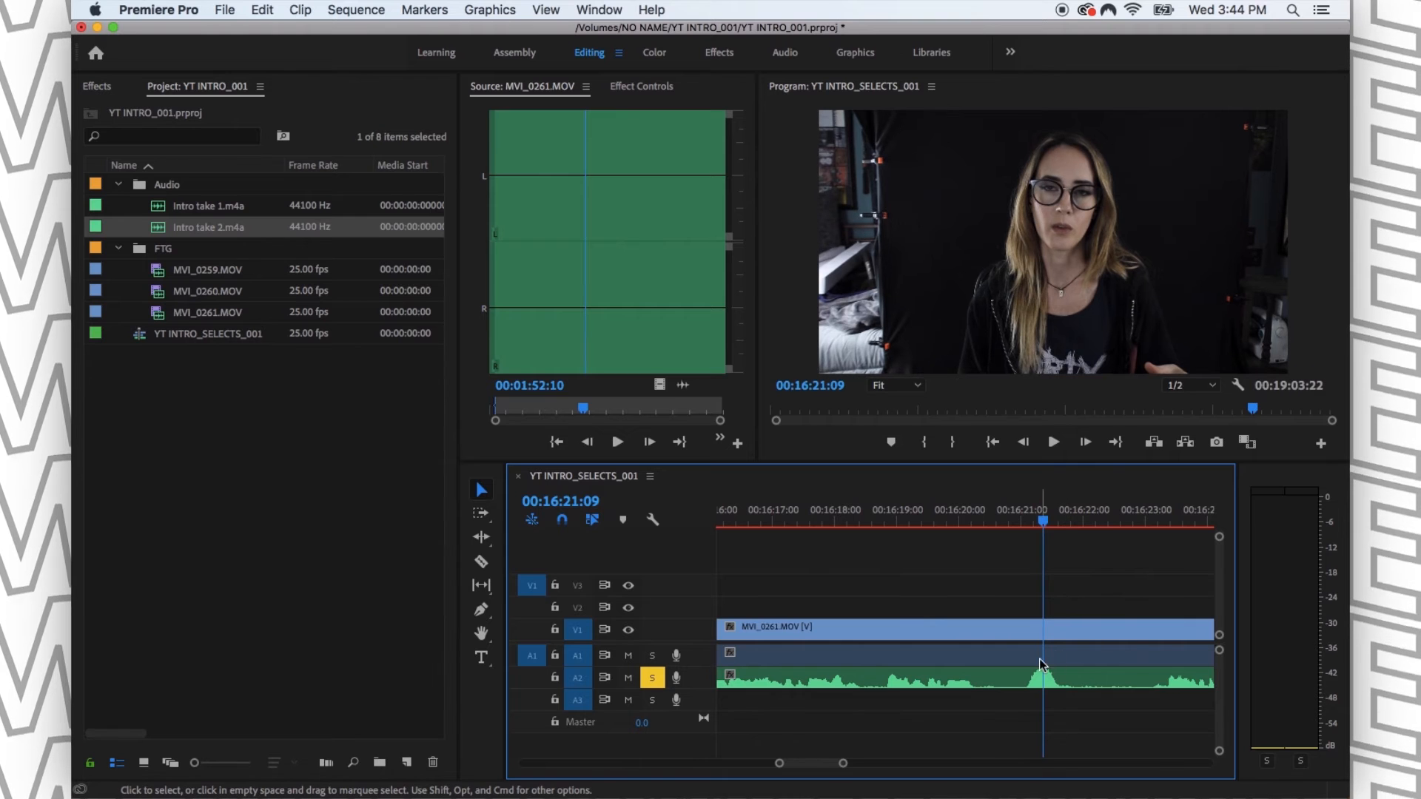
{"action": "left_click", "coordinate": [1062, 654]}
{"action": "left_click", "coordinate": [1051, 674]}
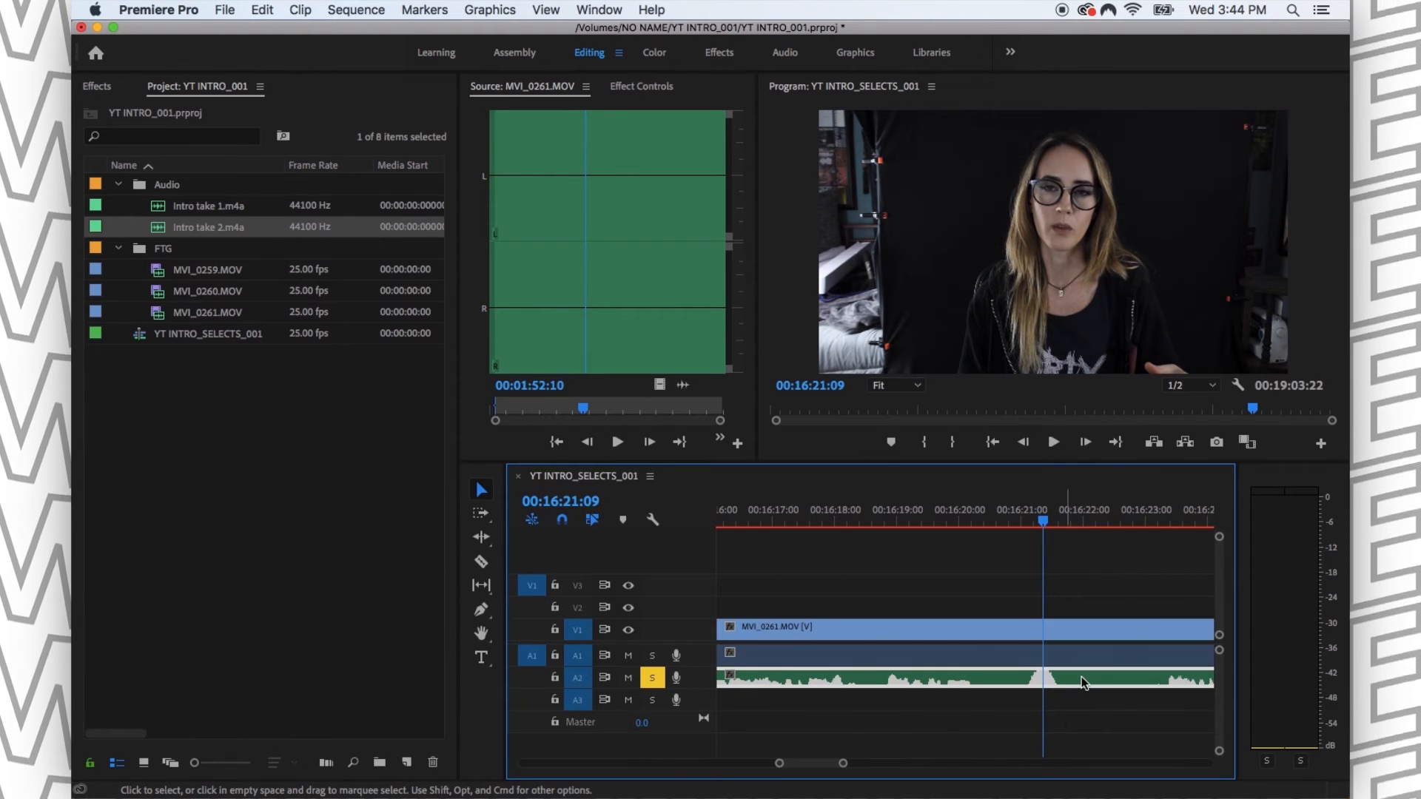
- Solo A1 instead of A2 and play on from 00:16:21:09 to find the matching sound in the camera audio
{"action": "left_click", "coordinate": [652, 655]}
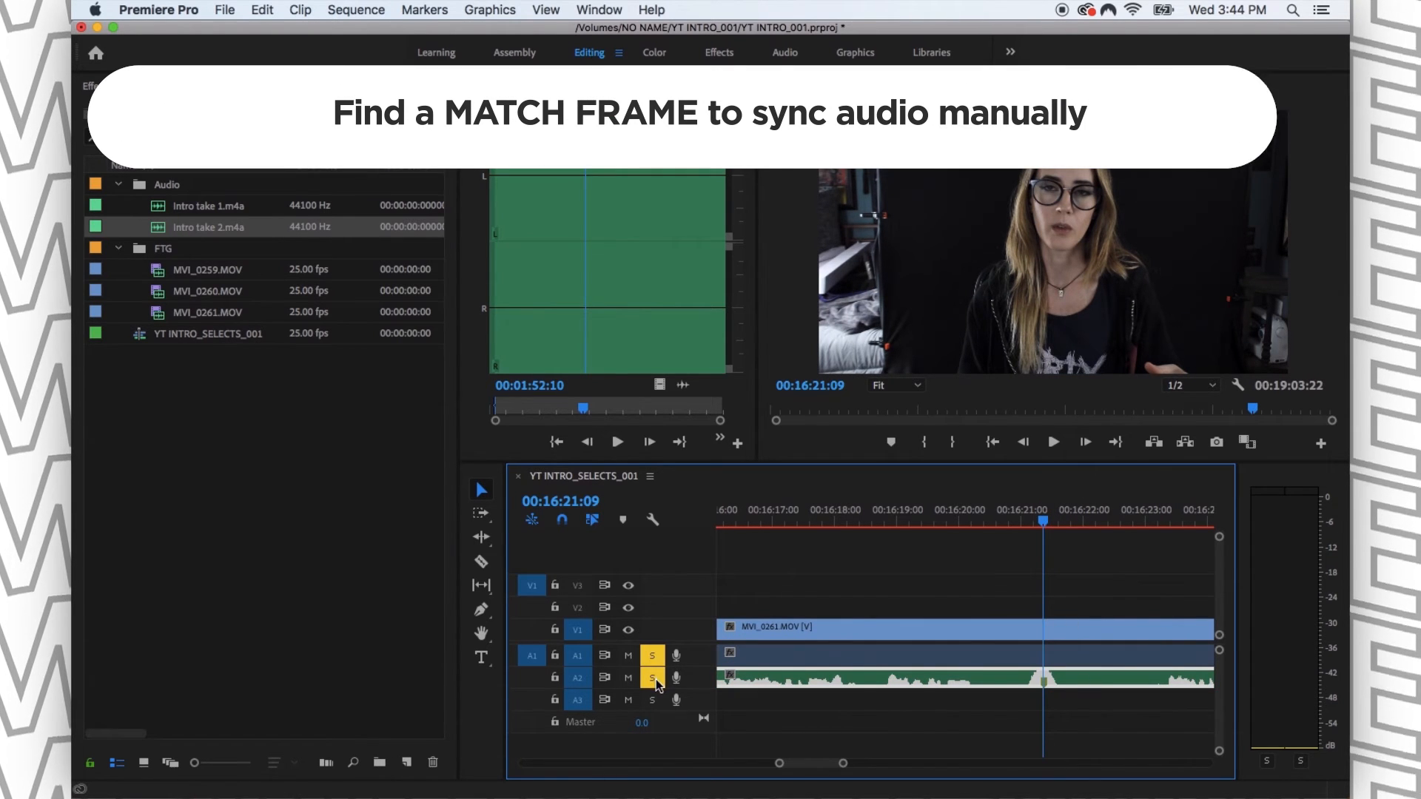
{"action": "left_click", "coordinate": [652, 677]}
{"action": "left_click", "coordinate": [939, 596]}
{"action": "key", "text": "minus"}
{"action": "key", "text": "minus"}
{"action": "key", "text": "minus"}
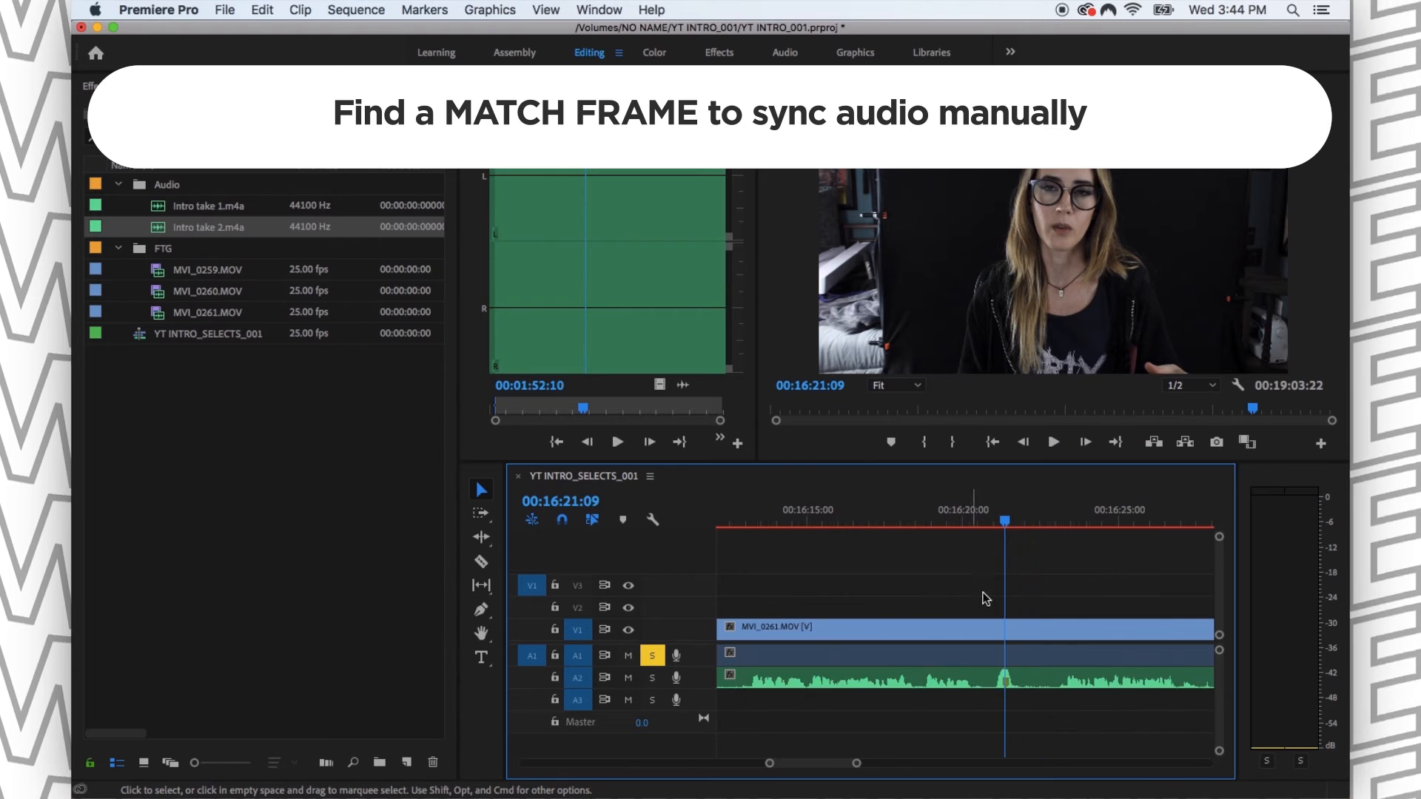
{"action": "key", "text": "space"}
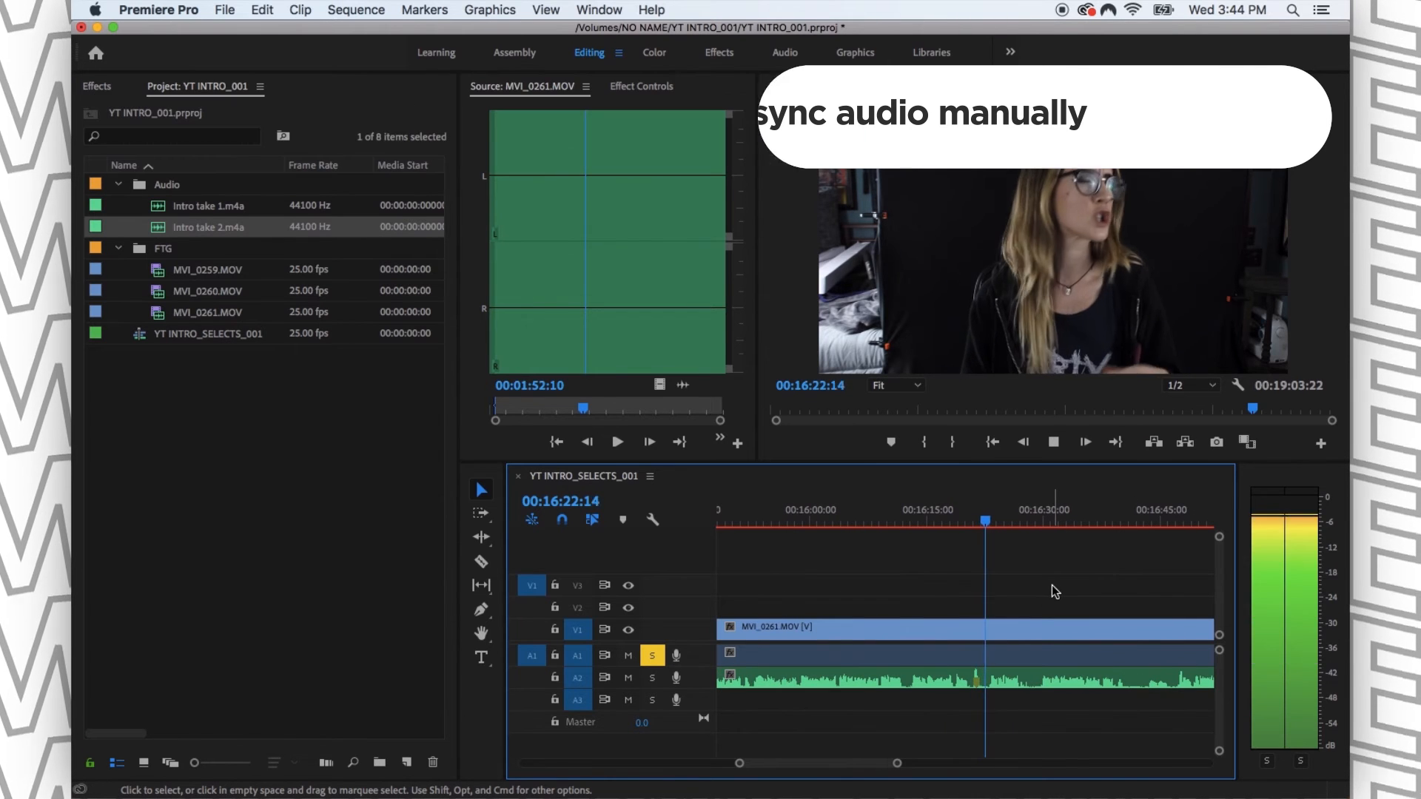
{"action": "key", "text": "space"}
- Place the playhead at 00:16:22:15 and add a clip marker there on MVI_0261.MOV
{"action": "key", "text": "equal"}
{"action": "key", "text": "equal"}
{"action": "key", "text": "equal"}
{"action": "key", "text": "equal"}
{"action": "left_click_drag", "start_coordinate": [966, 522], "coordinate": [931, 523]}
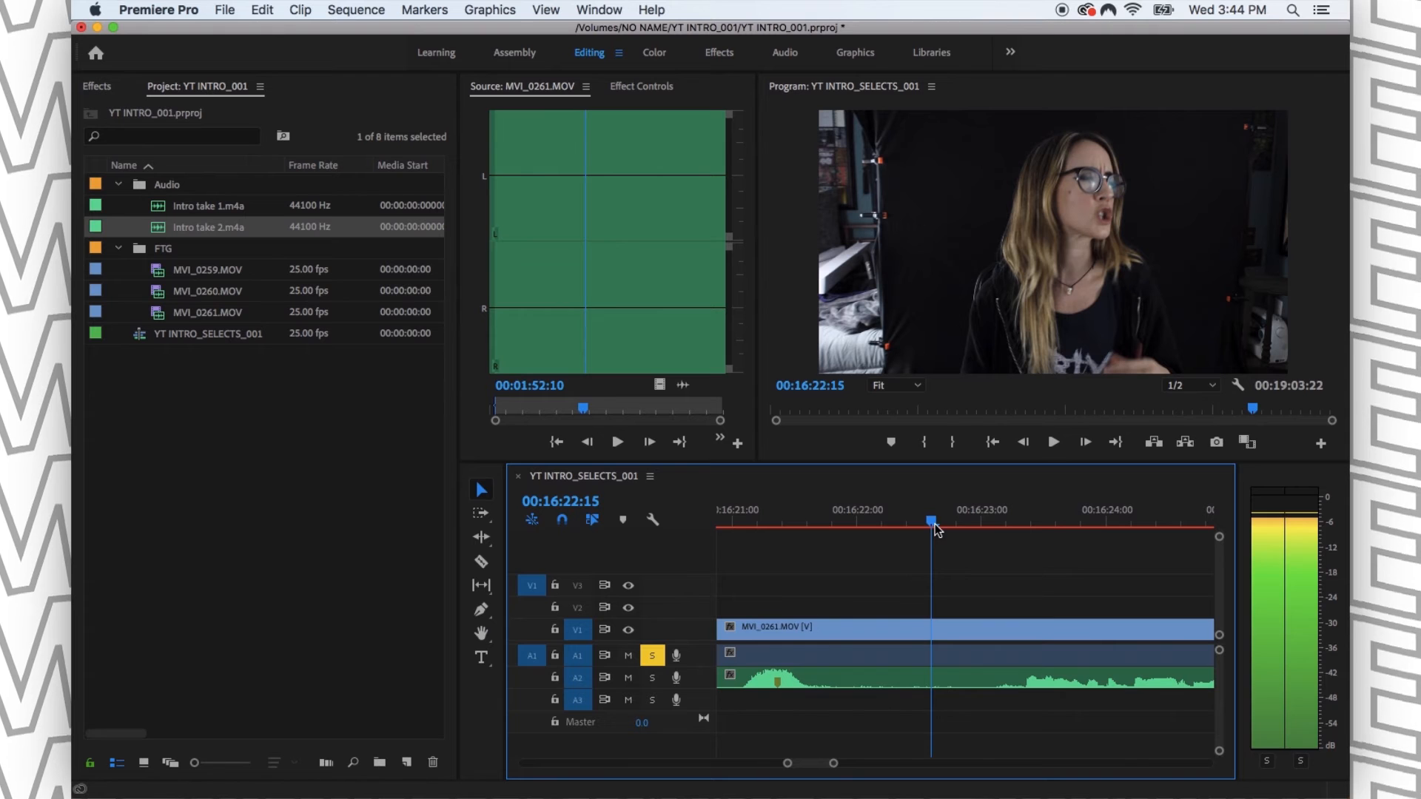
{"action": "left_click", "coordinate": [970, 637]}
{"action": "key", "text": "minus"}
{"action": "key", "text": "minus"}
{"action": "key", "text": "minus"}
{"action": "key", "text": "minus"}
{"action": "key", "text": "minus"}
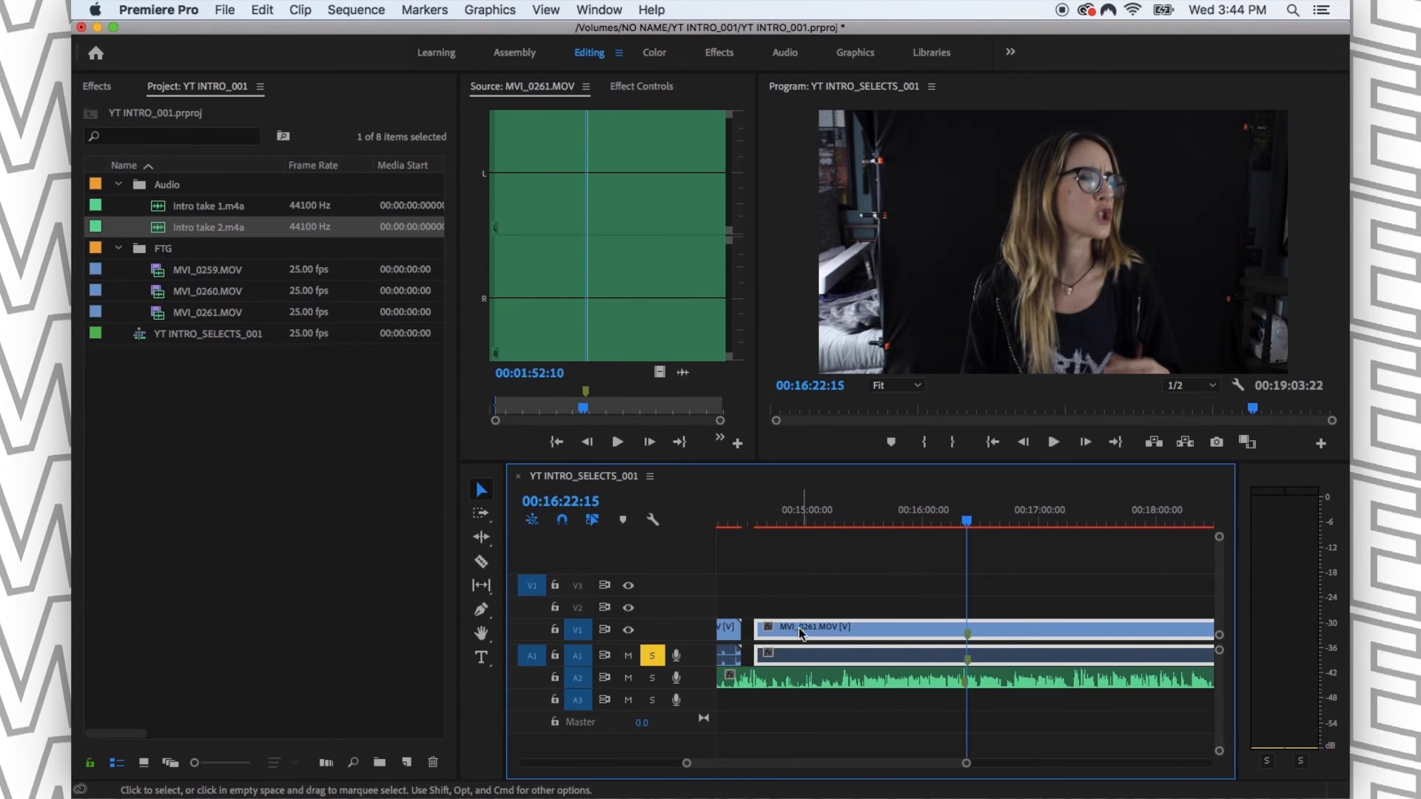
- Trim the start of MVI_0261.MOV to make room and shift the clip earlier until its marker lines up with the A2 clip marker
{"action": "left_click", "coordinate": [867, 590]}
{"action": "left_click_drag", "start_coordinate": [753, 634], "coordinate": [797, 635]}
{"action": "key", "text": "equal"}
{"action": "key", "text": "equal"}
{"action": "key", "text": "equal"}
{"action": "key", "text": "equal"}
{"action": "key", "text": "equal"}
{"action": "left_click_drag", "start_coordinate": [1014, 626], "coordinate": [976, 638]}
{"action": "key", "text": "equal"}
{"action": "key", "text": "equal"}
{"action": "scroll", "coordinate": [999, 638], "scroll_direction": "left", "scroll_amount": 1}
{"action": "scroll", "coordinate": [999, 638], "scroll_direction": "left", "scroll_amount": 5}
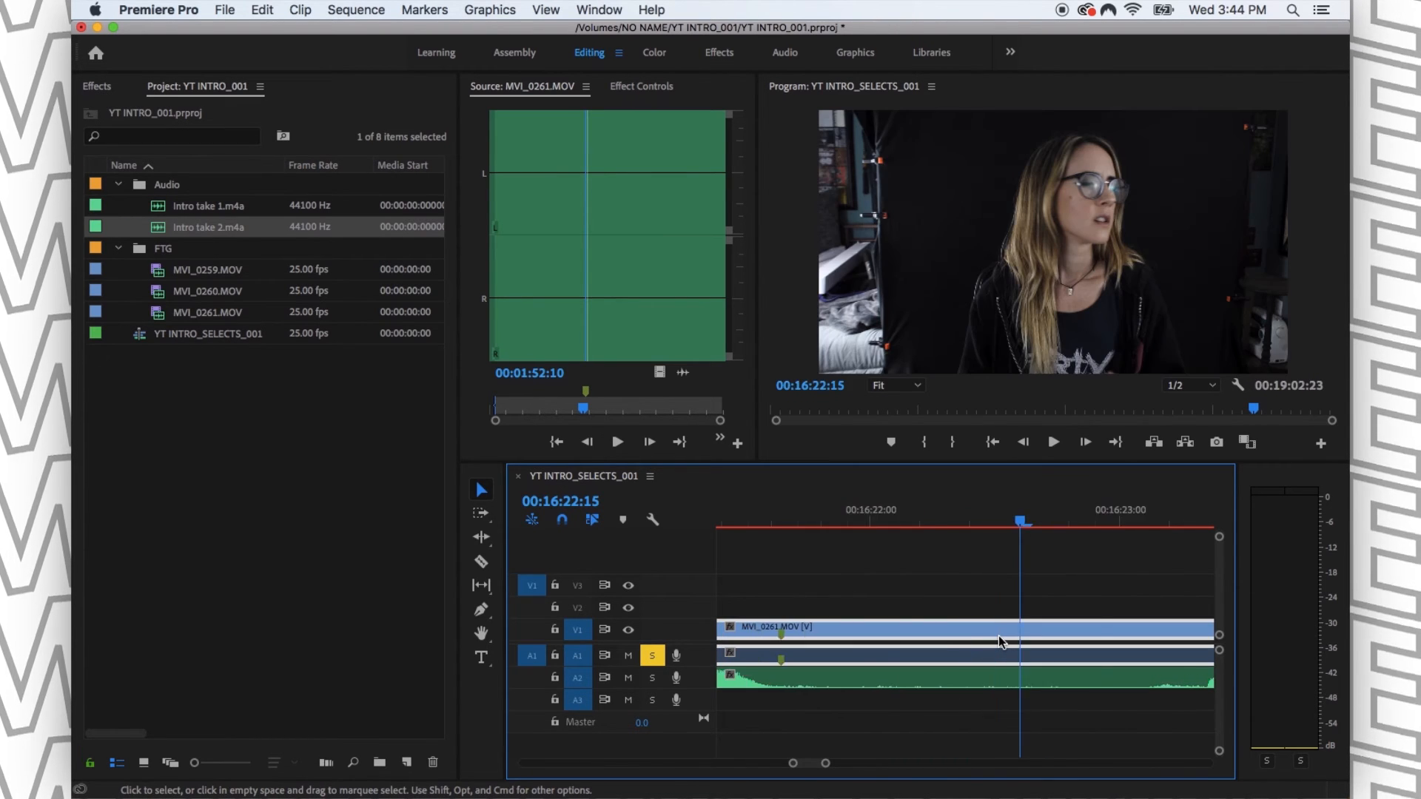
{"action": "left_click_drag", "start_coordinate": [1128, 638], "coordinate": [1085, 638]}
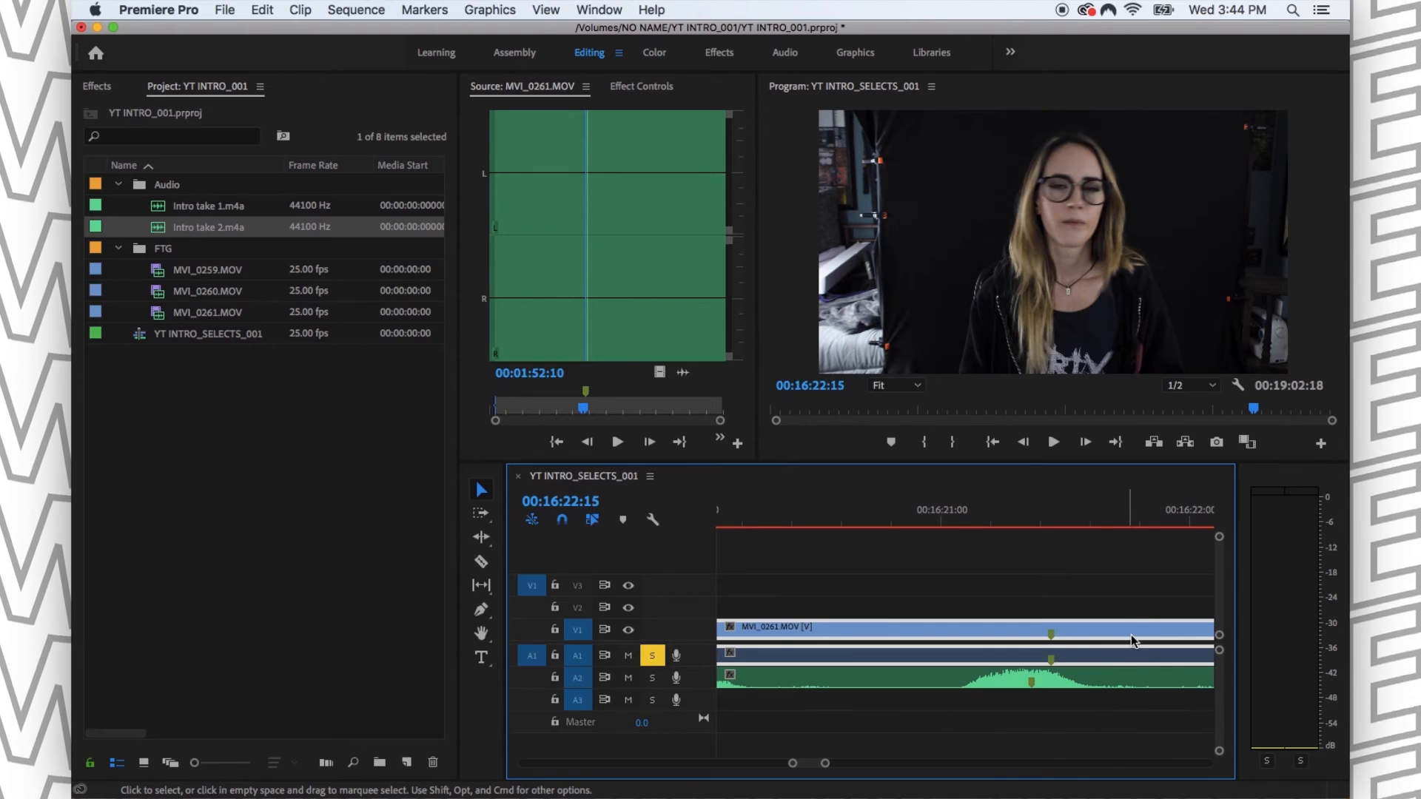
{"action": "key", "text": "super+Left"}
{"action": "key", "text": "super+Left"}
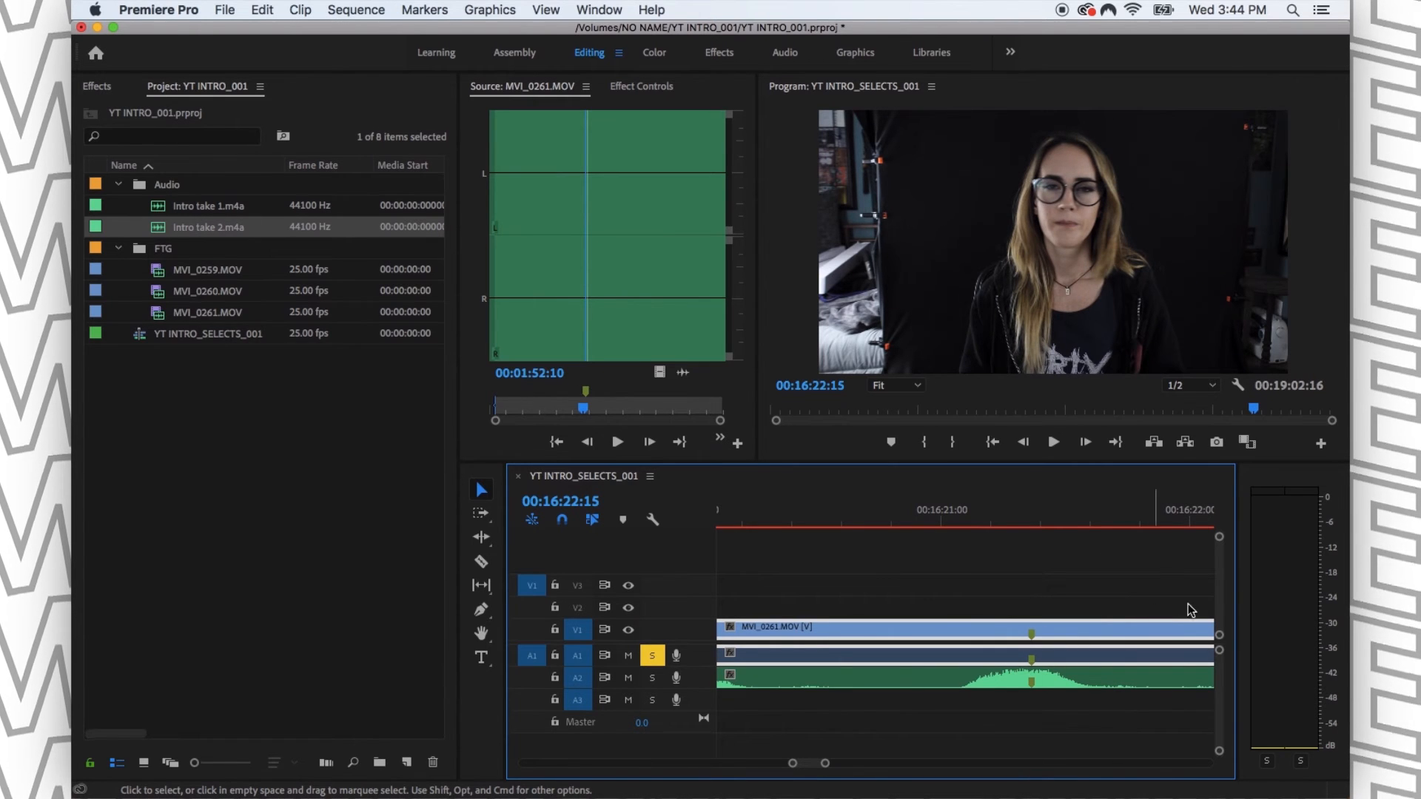
- Play a short passage from the aligned markers with A1 soloed
{"action": "left_click", "coordinate": [1042, 556]}
{"action": "left_click", "coordinate": [1032, 527]}
{"action": "key", "text": "space"}
- Clear the A1 solo and play on from 00:16:21:20 to check the sync of camera and external audio together
{"action": "key", "text": "space"}
{"action": "key", "text": "minus"}
{"action": "key", "text": "minus"}
{"action": "key", "text": "minus"}
{"action": "key", "text": "minus"}
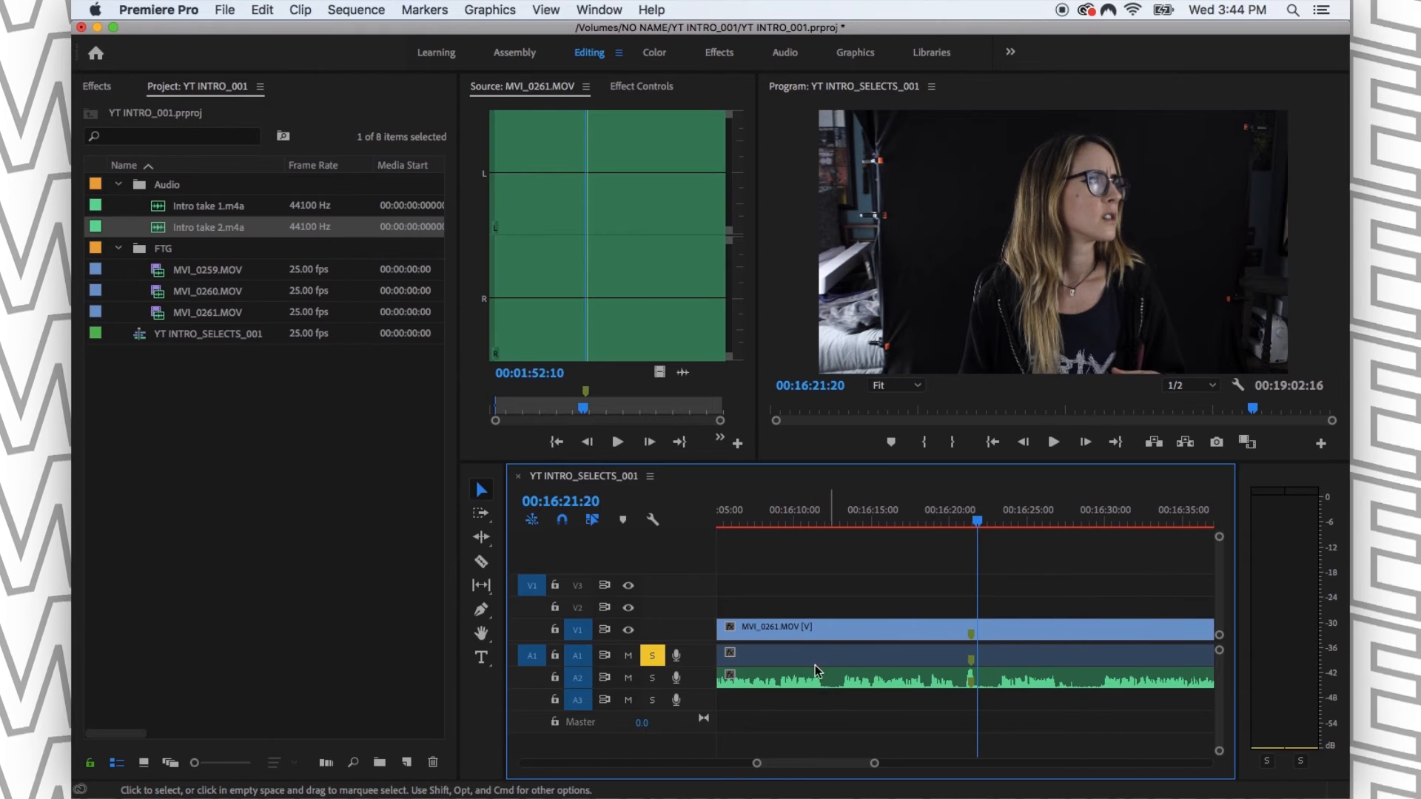
{"action": "left_click", "coordinate": [652, 655]}
{"action": "key", "text": "space"}
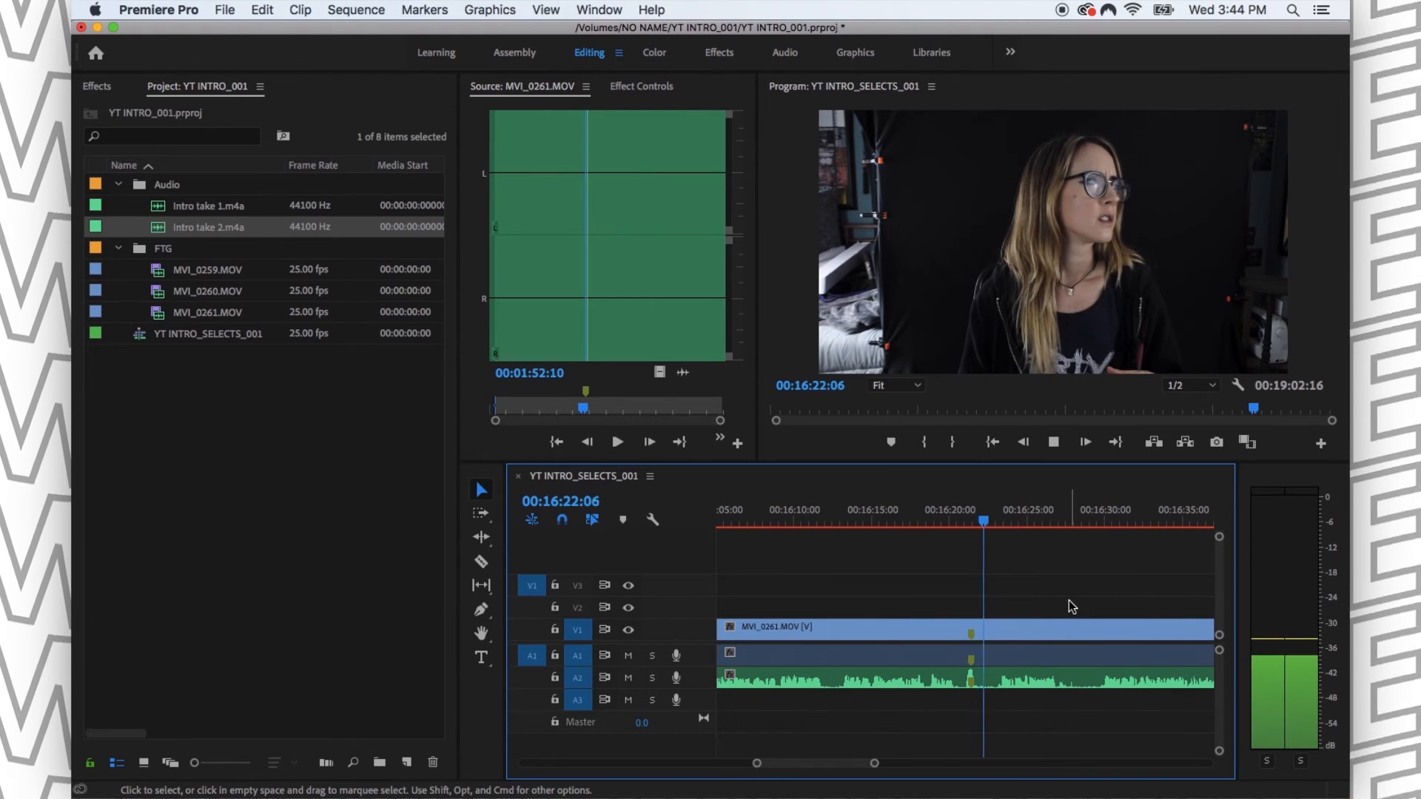
{"action": "key", "text": "equal"}
{"action": "key", "text": "equal"}
{"action": "key", "text": "equal"}
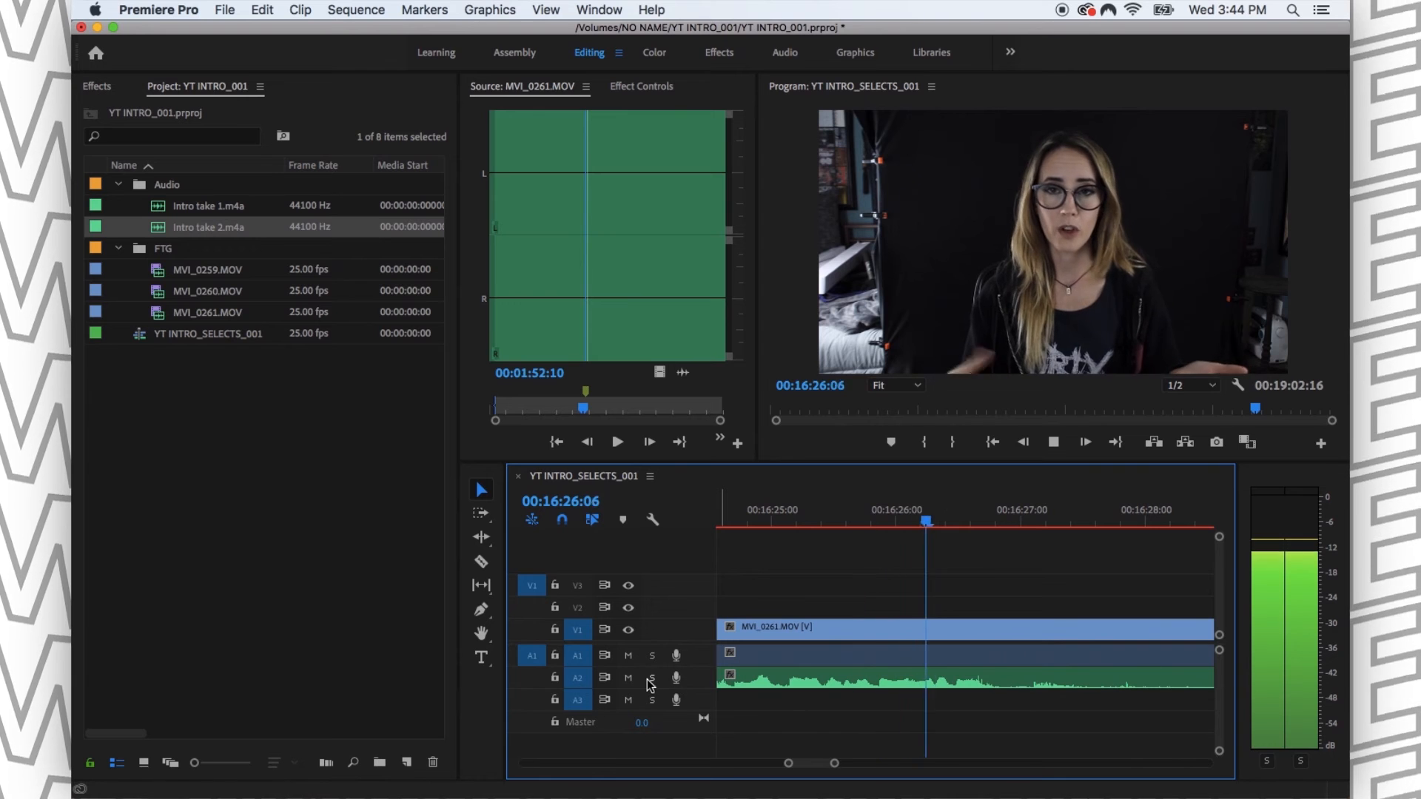
{"action": "key", "text": "space"}
- Extend the start of MVI_0261.MOV back to the end of MVI_0260.MOV and save the project
{"action": "key", "text": "minus"}
{"action": "key", "text": "minus"}
{"action": "key", "text": "minus"}
{"action": "key", "text": "minus"}
{"action": "key", "text": "minus"}
{"action": "key", "text": "minus"}
{"action": "key", "text": "minus"}
{"action": "left_click_drag", "start_coordinate": [874, 627], "coordinate": [850, 626]}
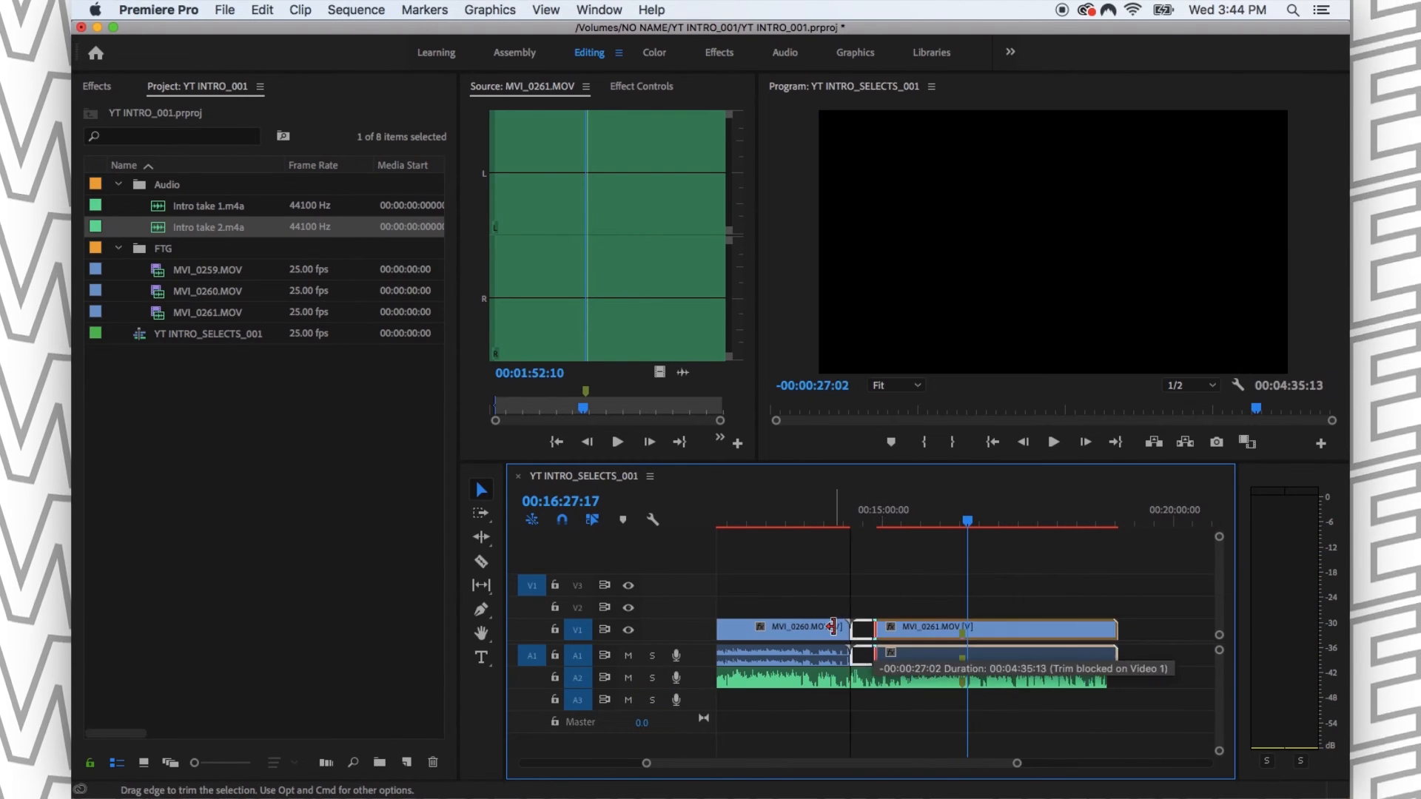
{"action": "key", "text": "super+s"}
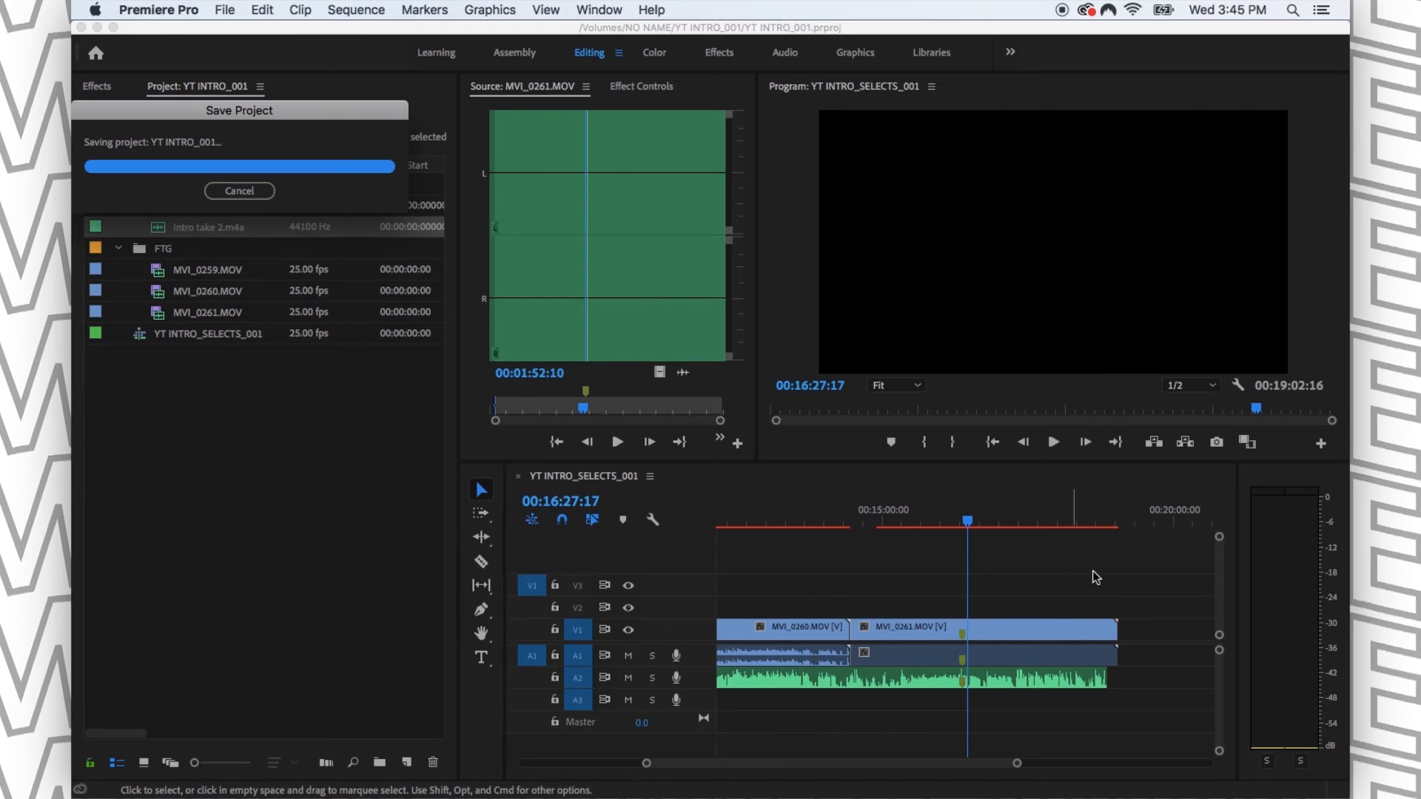
- Return the playhead to the start of the sequence and collapse the Audio and FTG bins
{"action": "key", "text": "minus"}
{"action": "key", "text": "minus"}
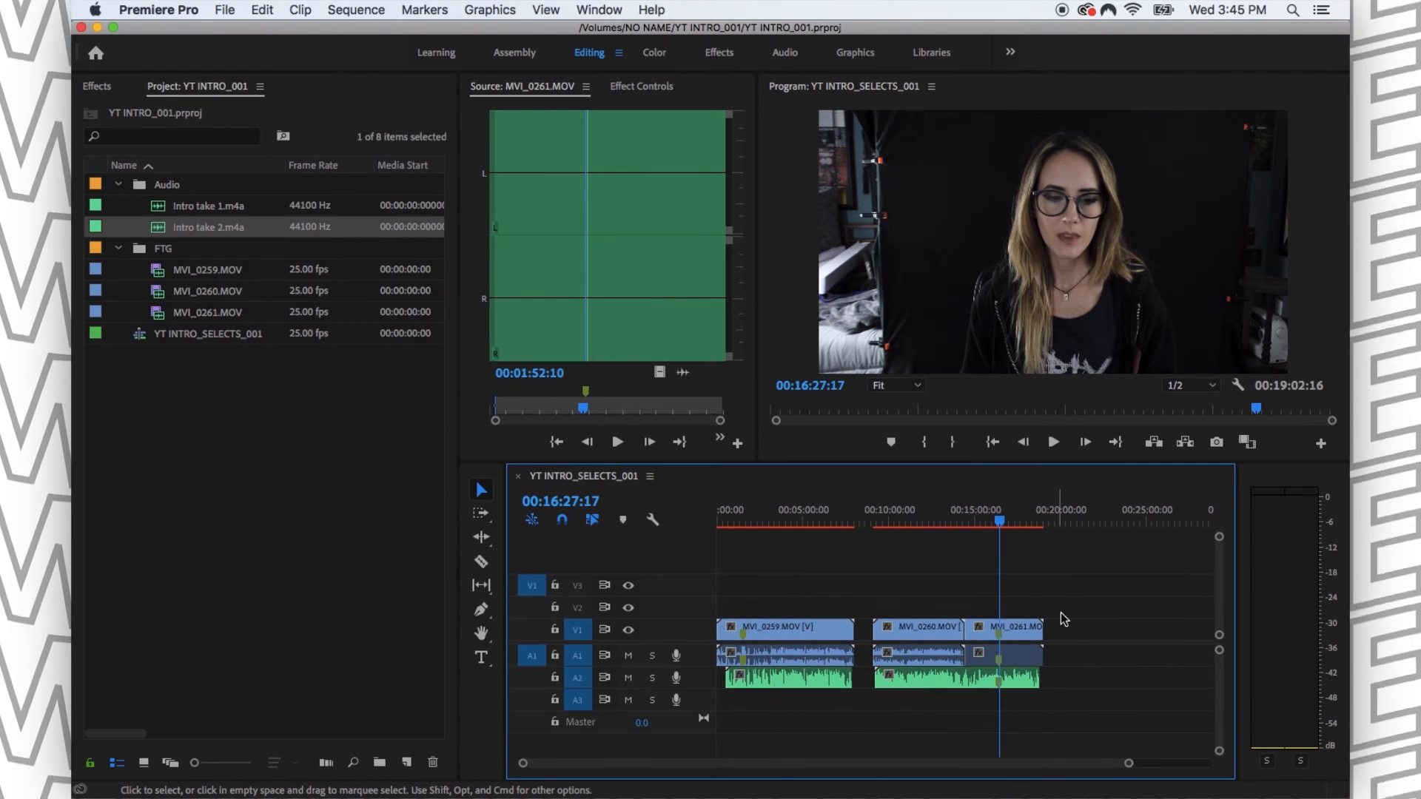
{"action": "key", "text": "Home"}
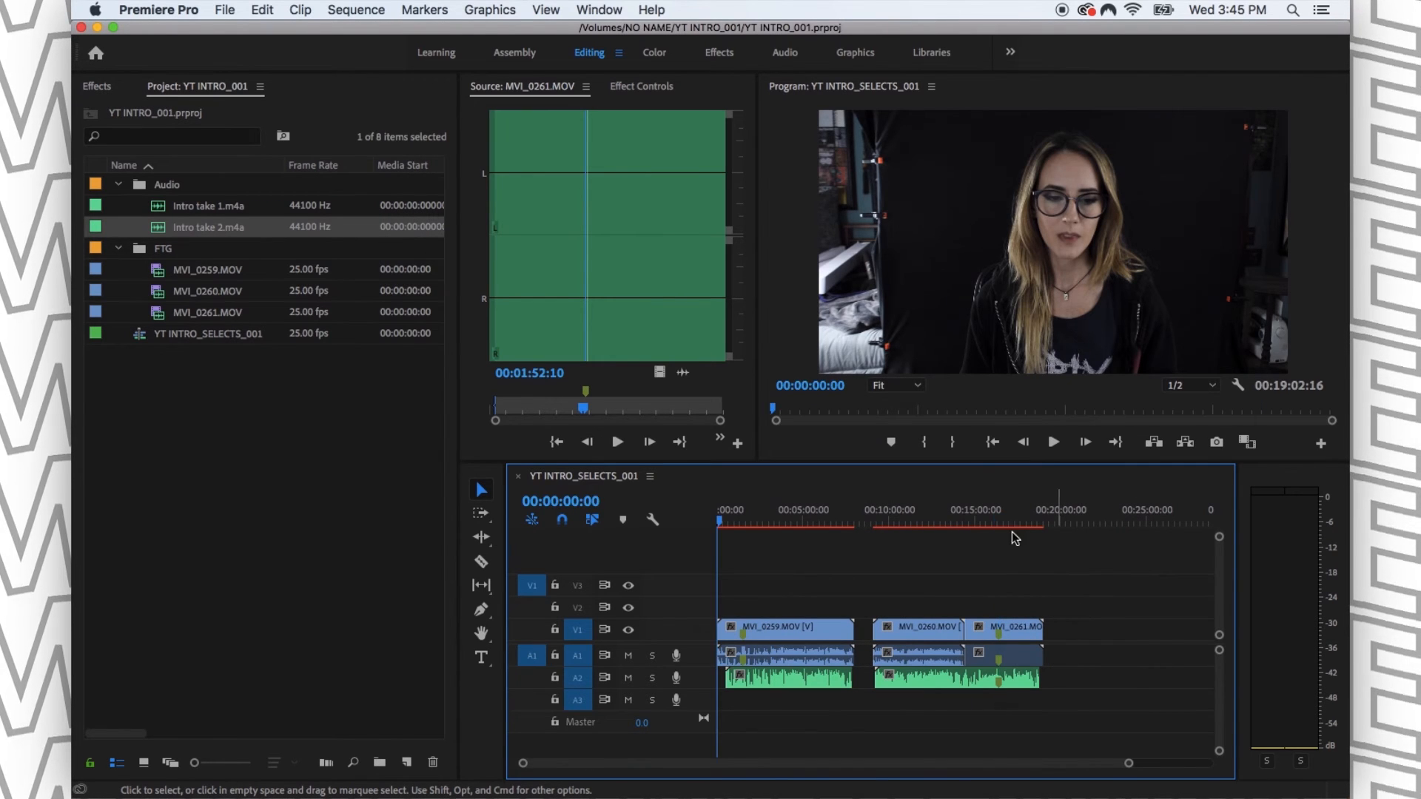
{"action": "left_click", "coordinate": [118, 184]}
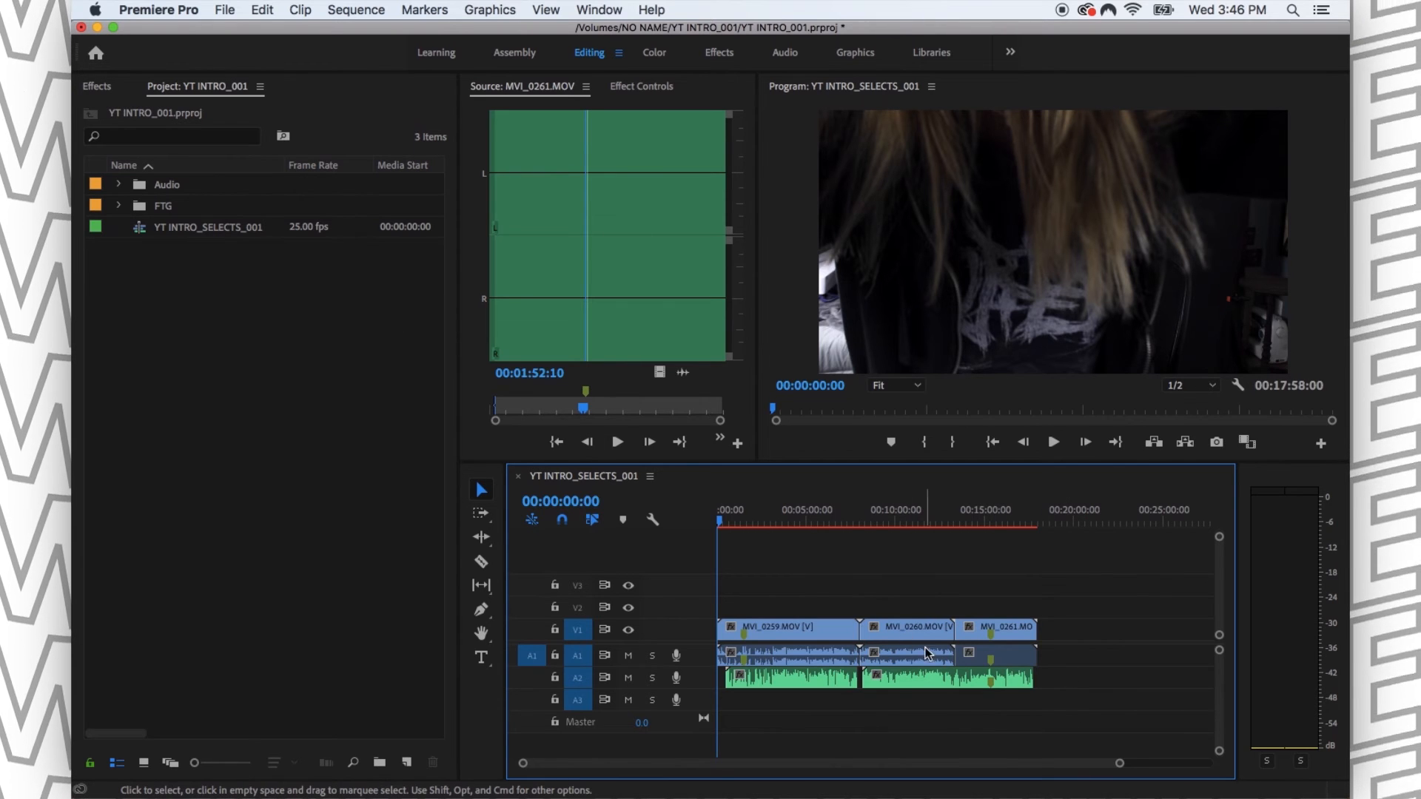
- Create a new adjustment layer in the project at 1920 × 1080, 25.00 fps, with square pixels
{"action": "left_click", "coordinate": [224, 444]}
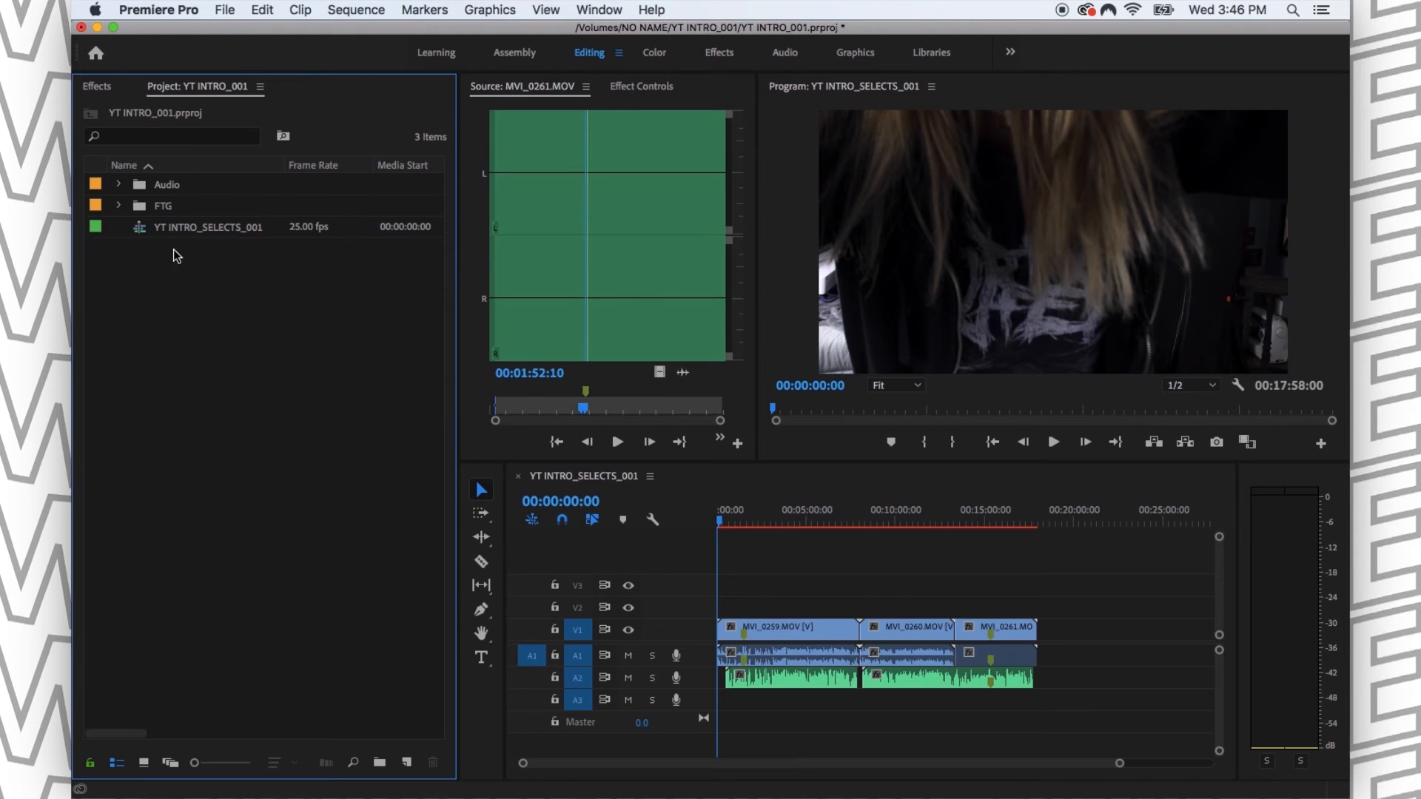
{"action": "left_click", "coordinate": [226, 11]}
{"action": "mouse_move", "coordinate": [242, 31]}
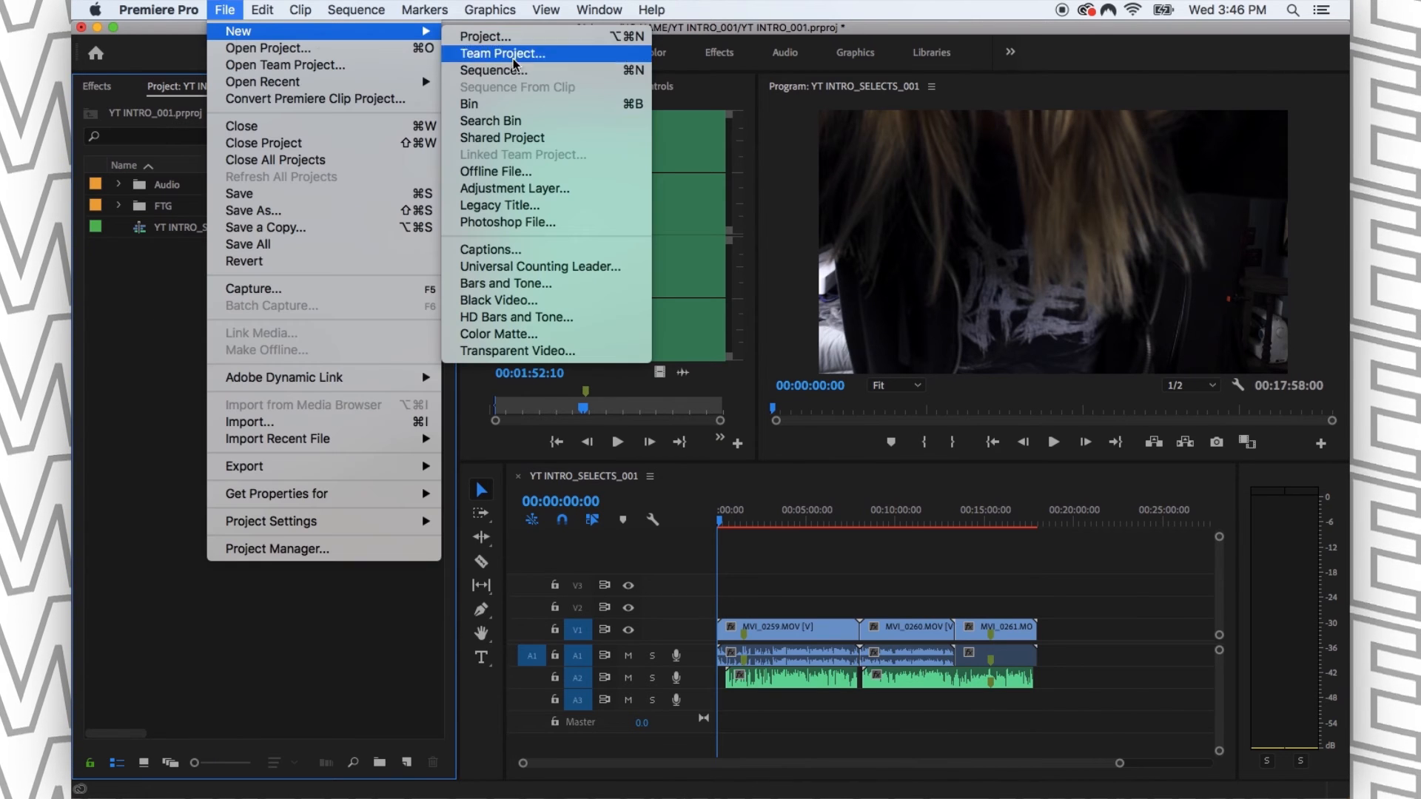
{"action": "left_click", "coordinate": [557, 194]}
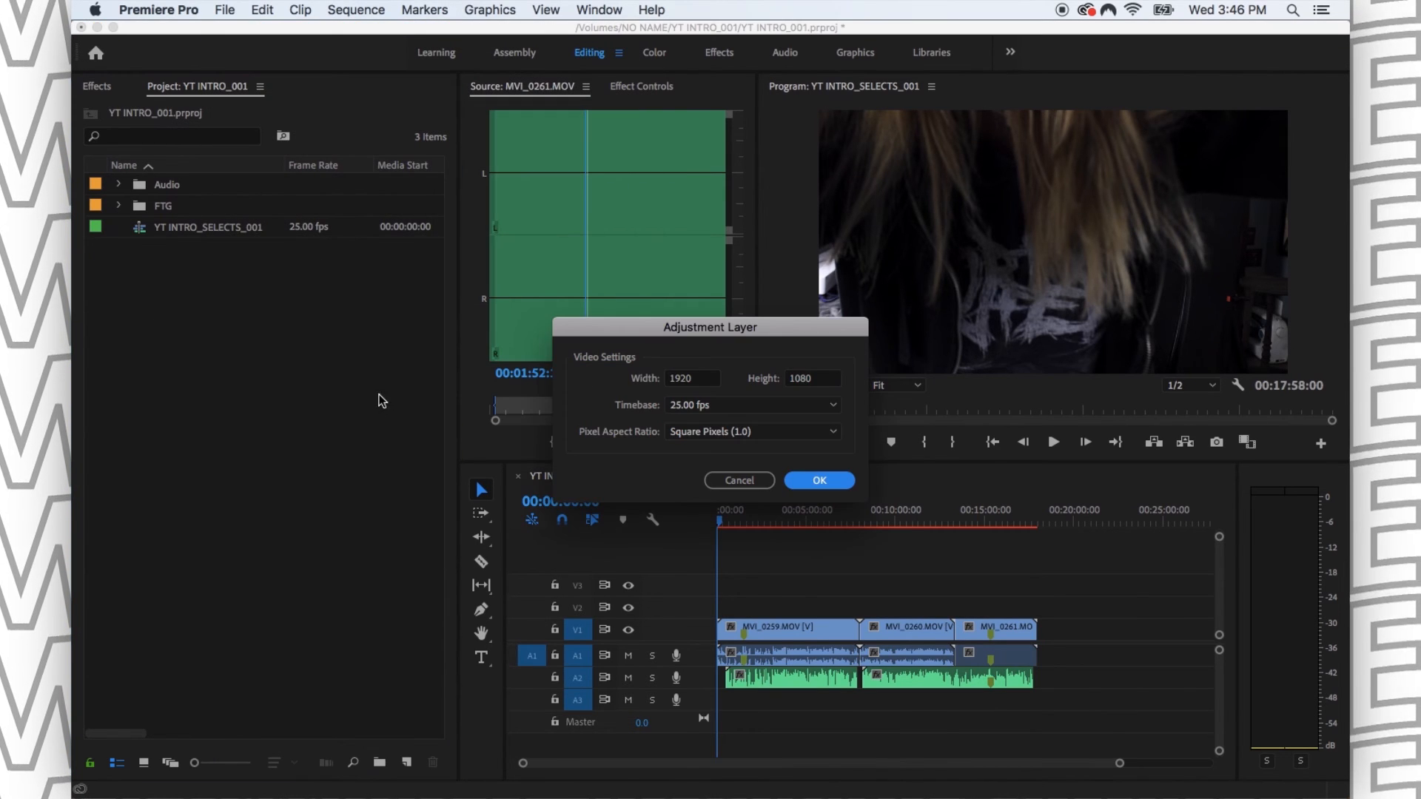
{"action": "left_click", "coordinate": [832, 483]}
- Place the adjustment layer on V2 at the sequence start and stretch it over all three clips
{"action": "left_click", "coordinate": [1019, 716]}
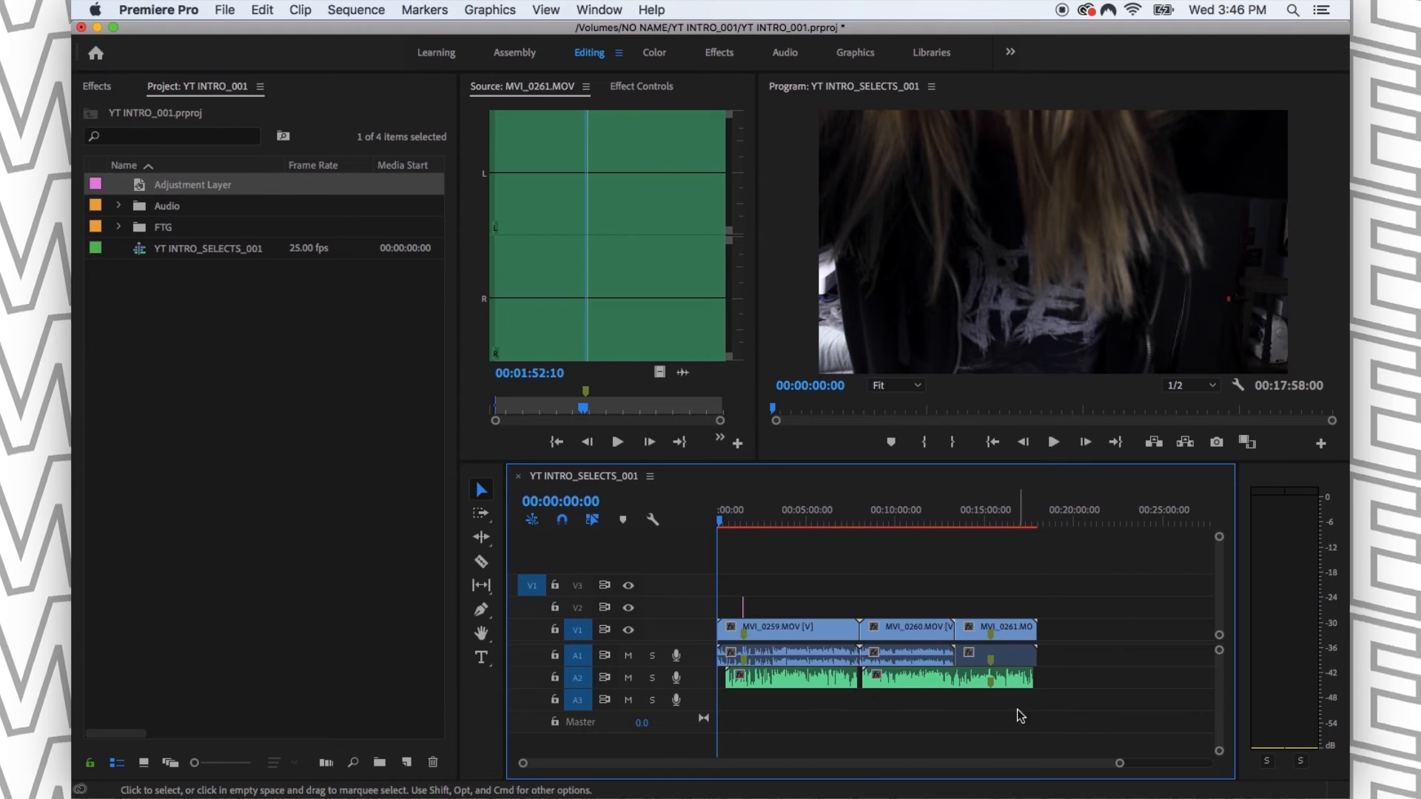
{"action": "left_click", "coordinate": [695, 596]}
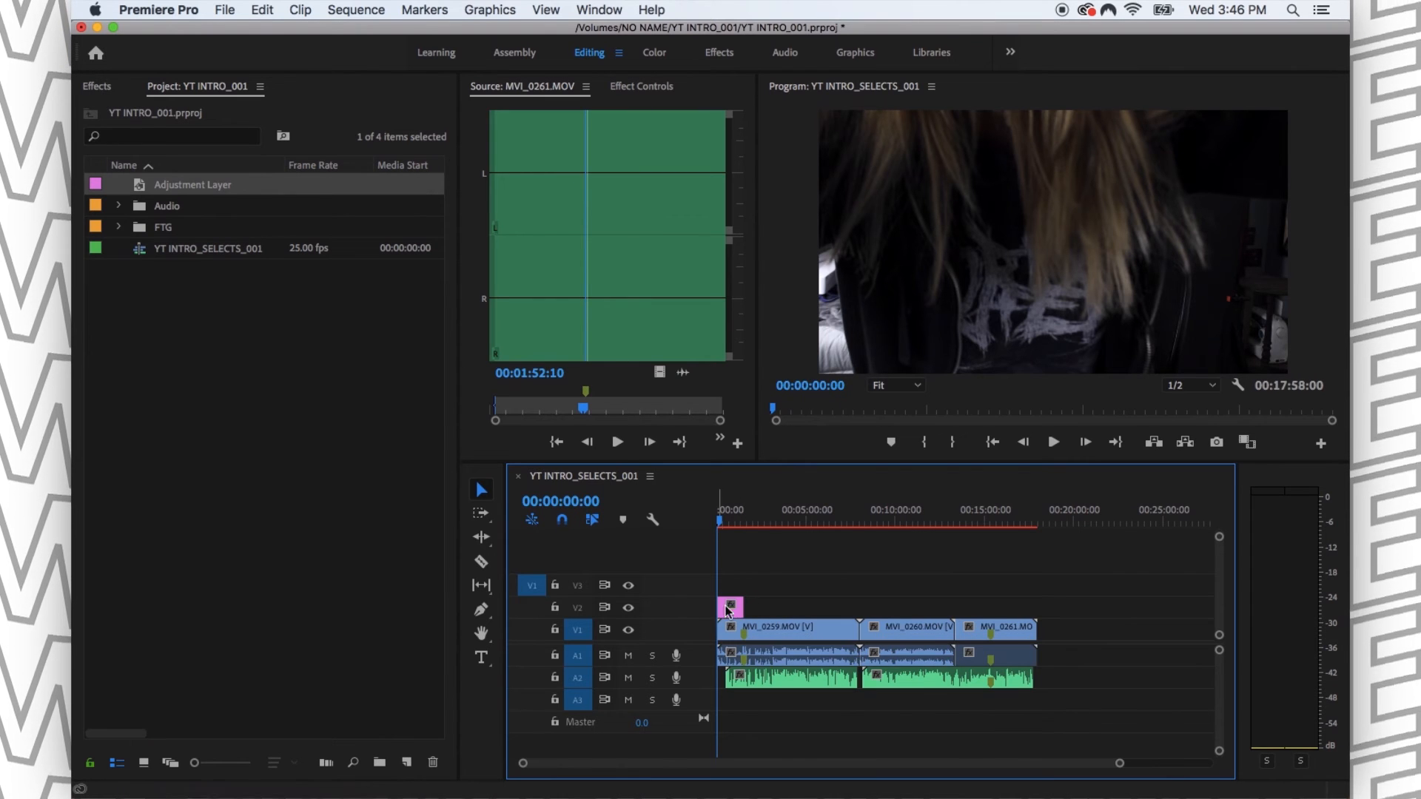
{"action": "left_click_drag", "start_coordinate": [754, 606], "coordinate": [1040, 601]}
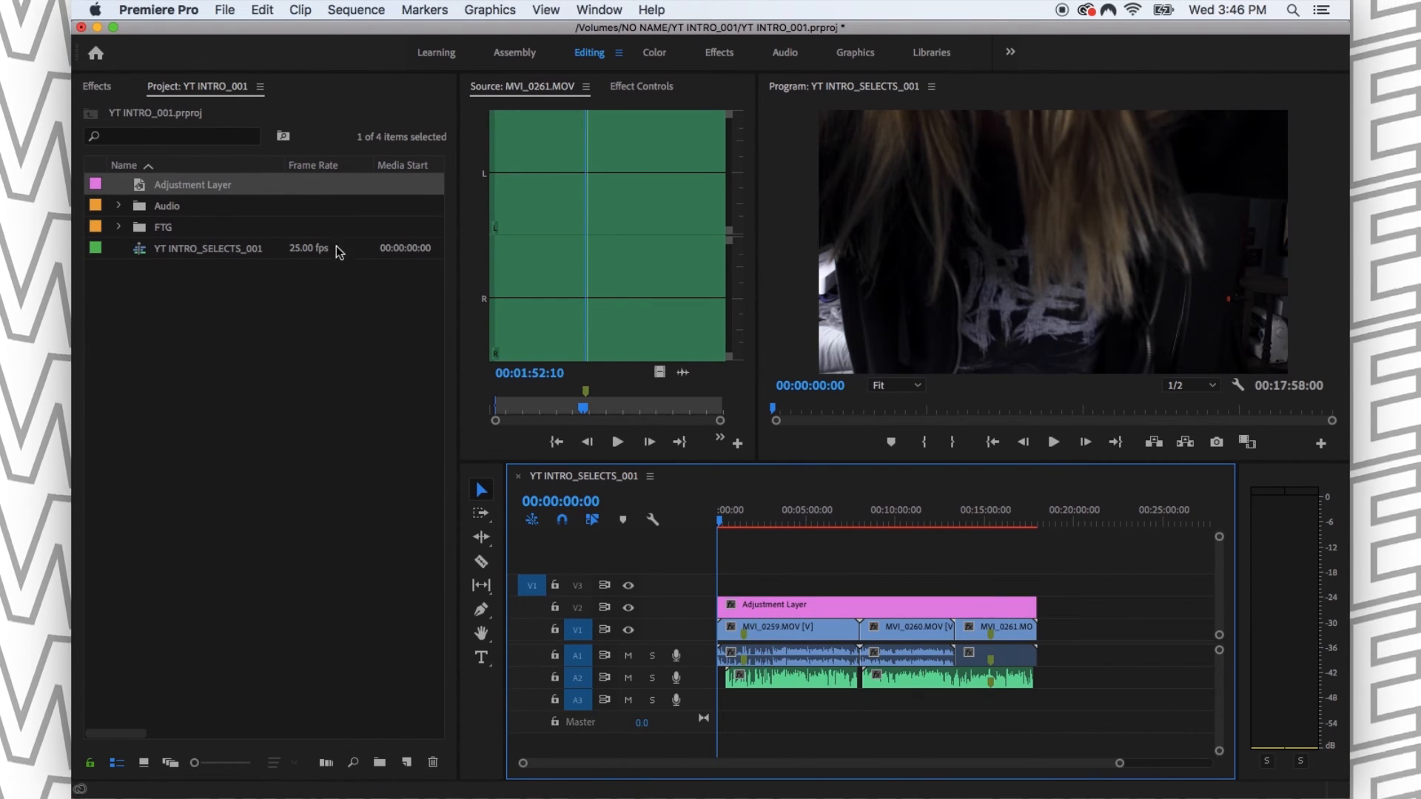
- Search the effects for "time" and apply the Timecode video effect to the adjustment layer
{"action": "left_click", "coordinate": [97, 87]}
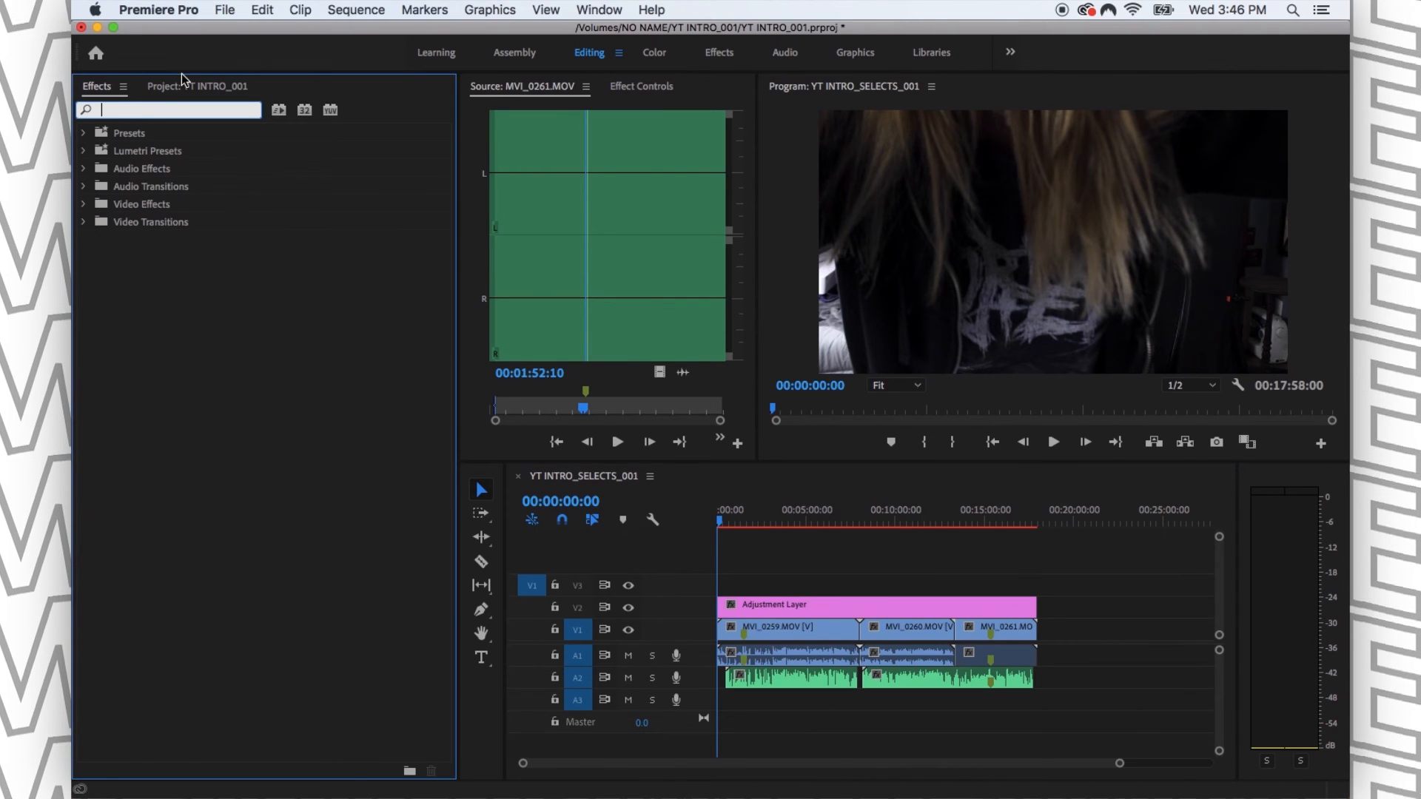
{"action": "type", "text": "time"}
{"action": "left_click_drag", "start_coordinate": [157, 295], "coordinate": [886, 609]}
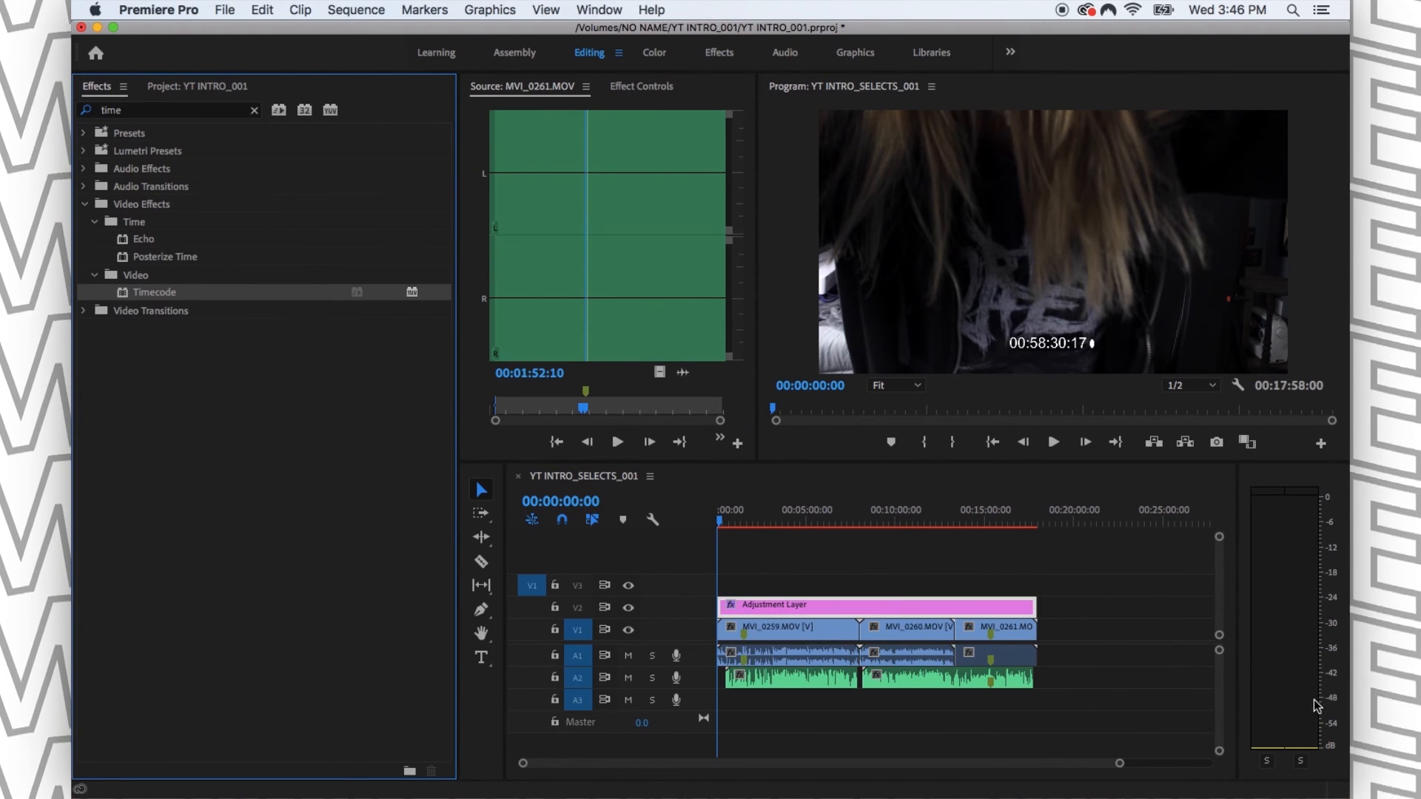
- Set the Timecode effect's timecode source to Generate
{"action": "left_click", "coordinate": [638, 87]}
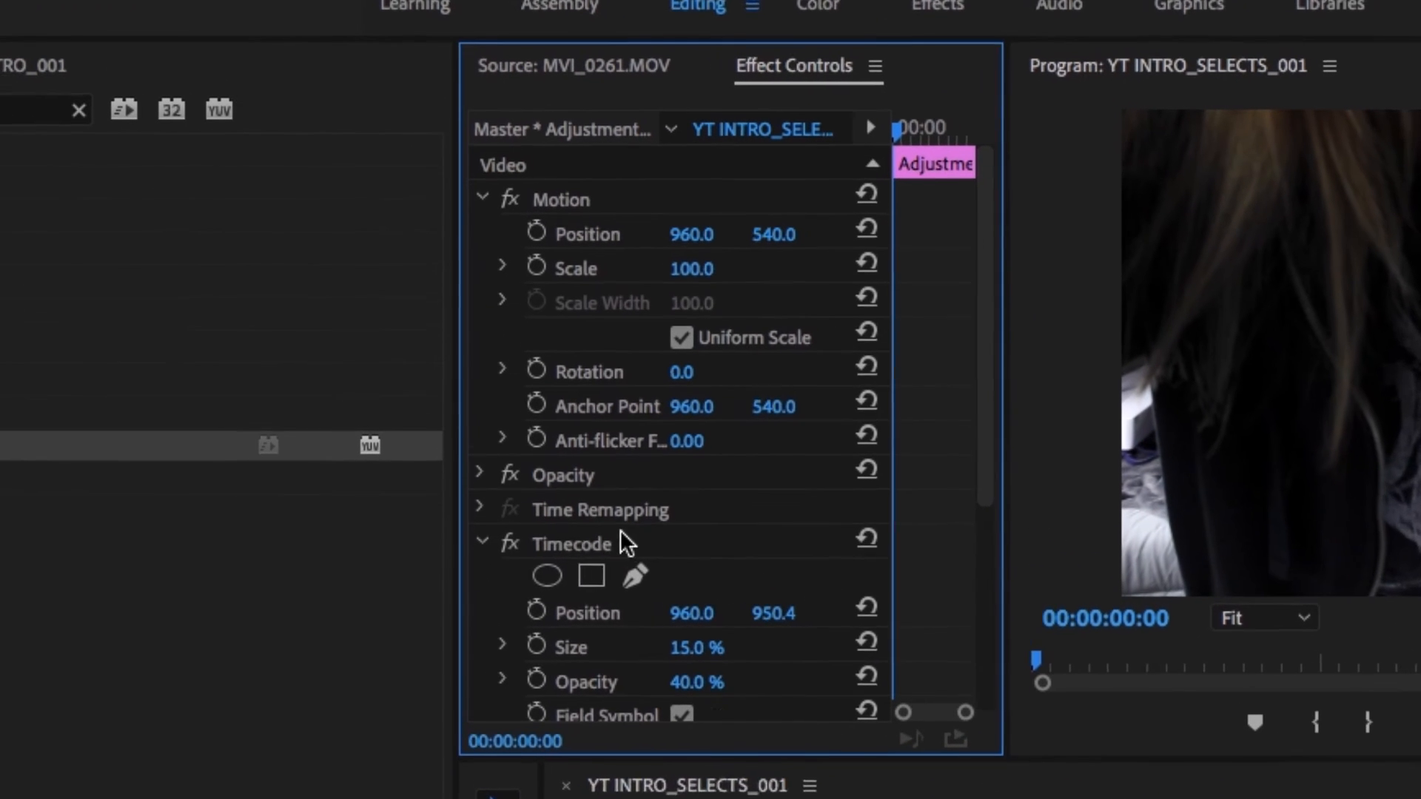
{"action": "left_click", "coordinate": [565, 544]}
{"action": "scroll", "coordinate": [566, 550], "scroll_direction": "down", "scroll_amount": 5}
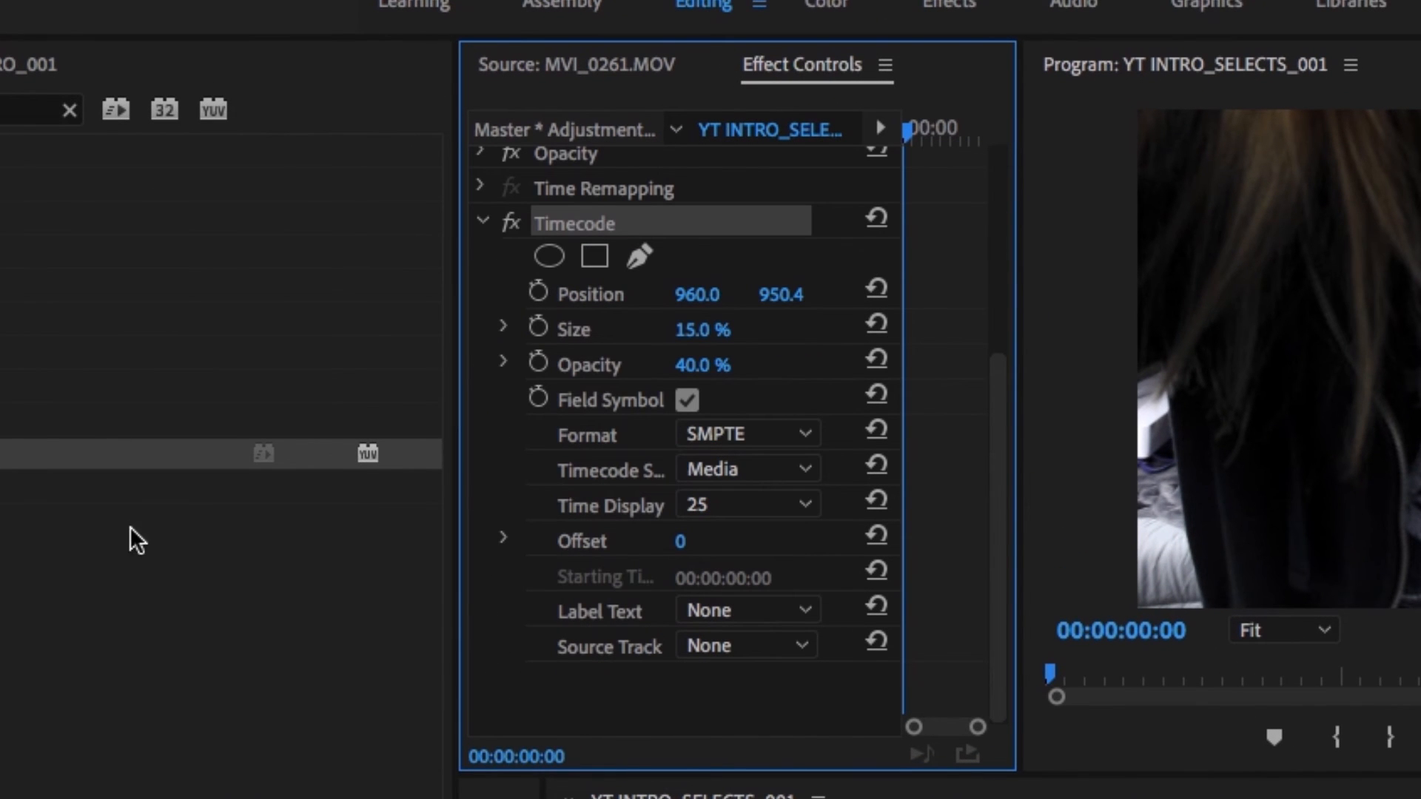
{"action": "left_click", "coordinate": [749, 471]}
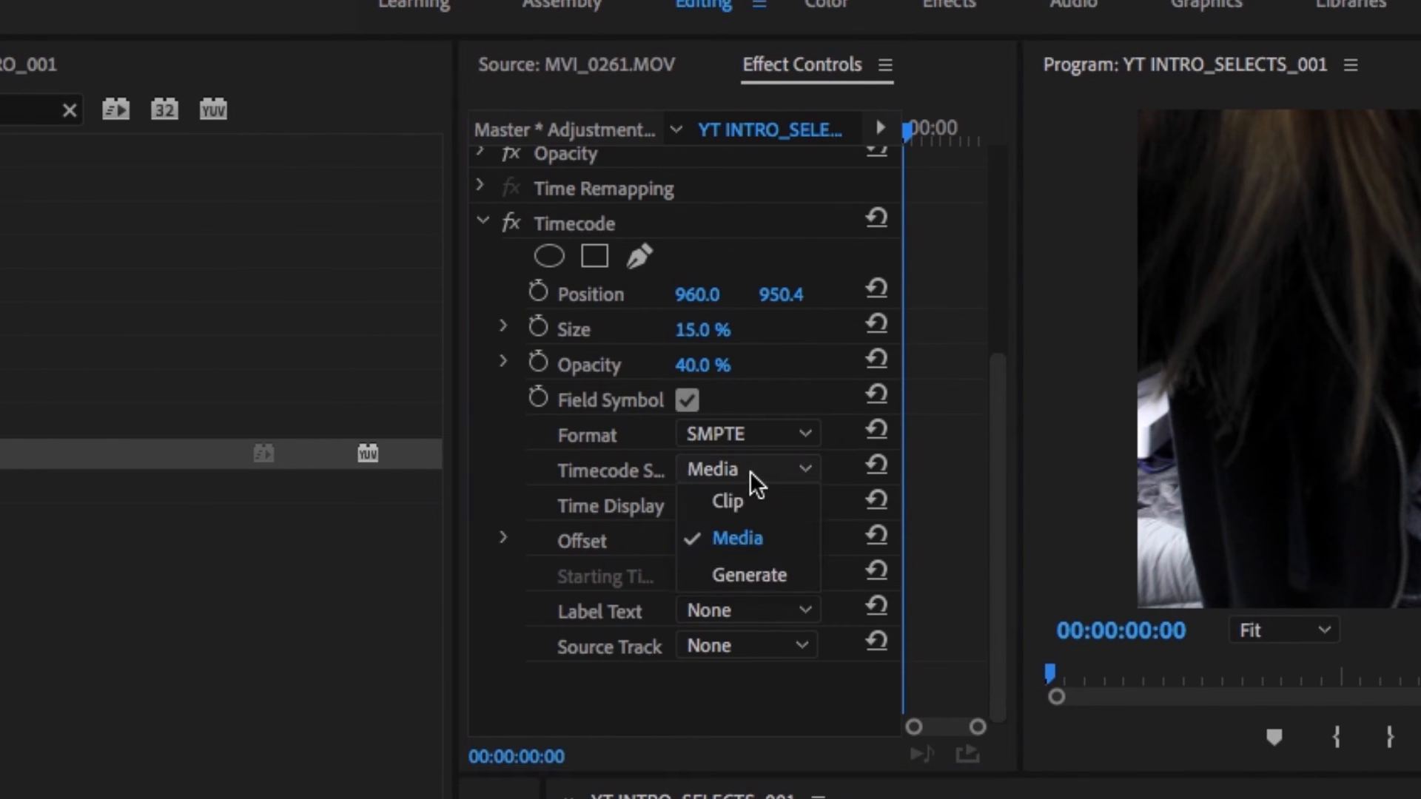
{"action": "left_click", "coordinate": [769, 580]}
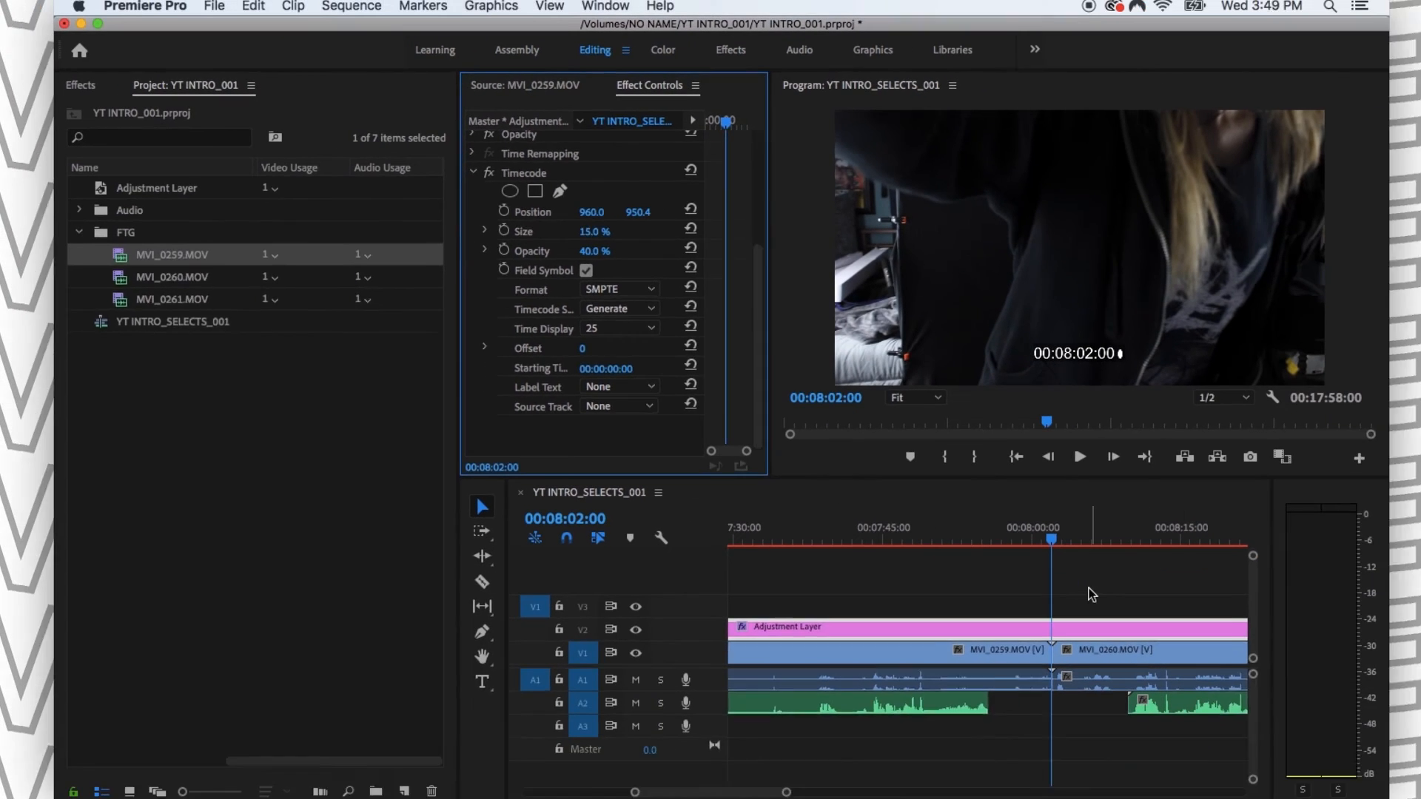
- Split the adjustment layer on V2 at the starts of MVI_0260.MOV and MVI_0261.MOV
{"action": "left_click", "coordinate": [1007, 532]}
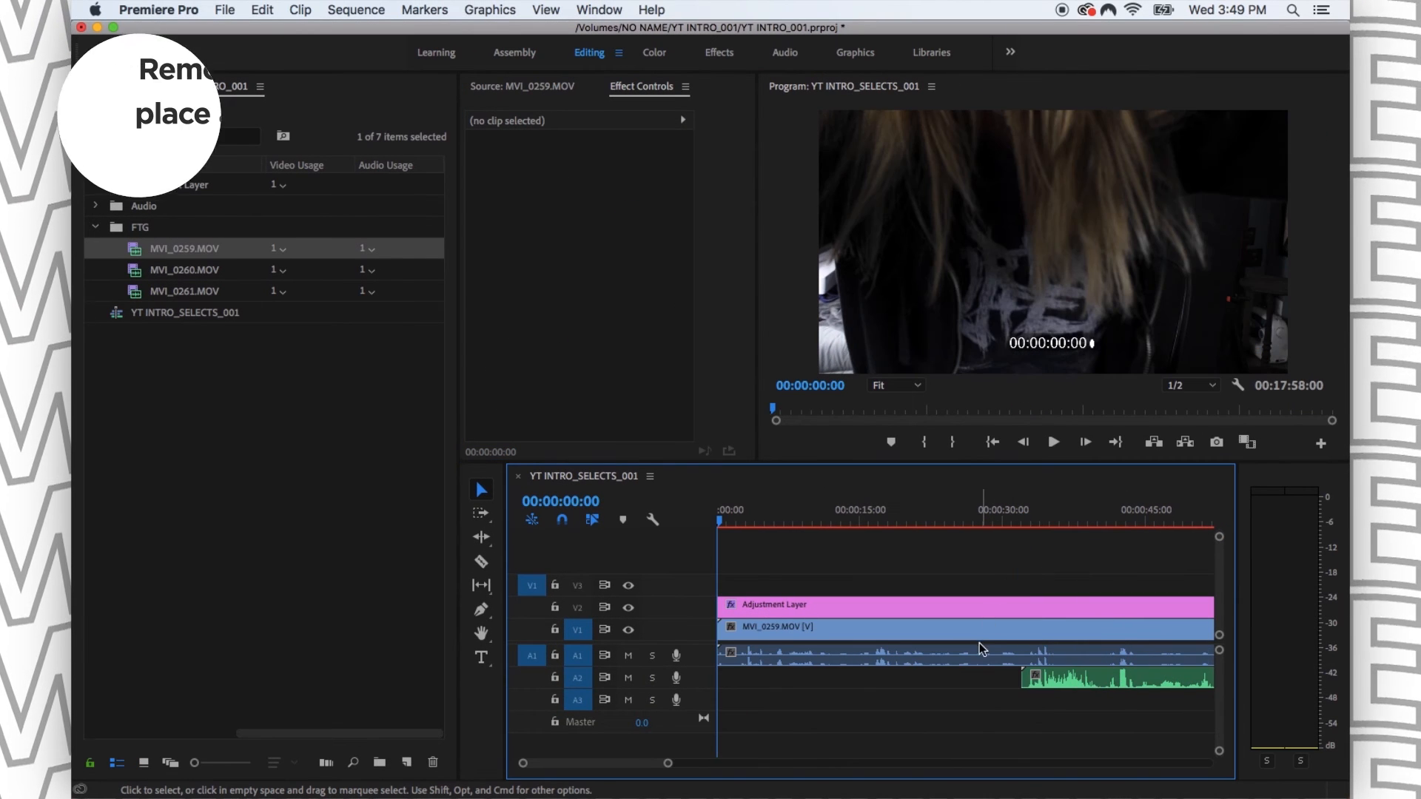
{"action": "left_click", "coordinate": [980, 631]}
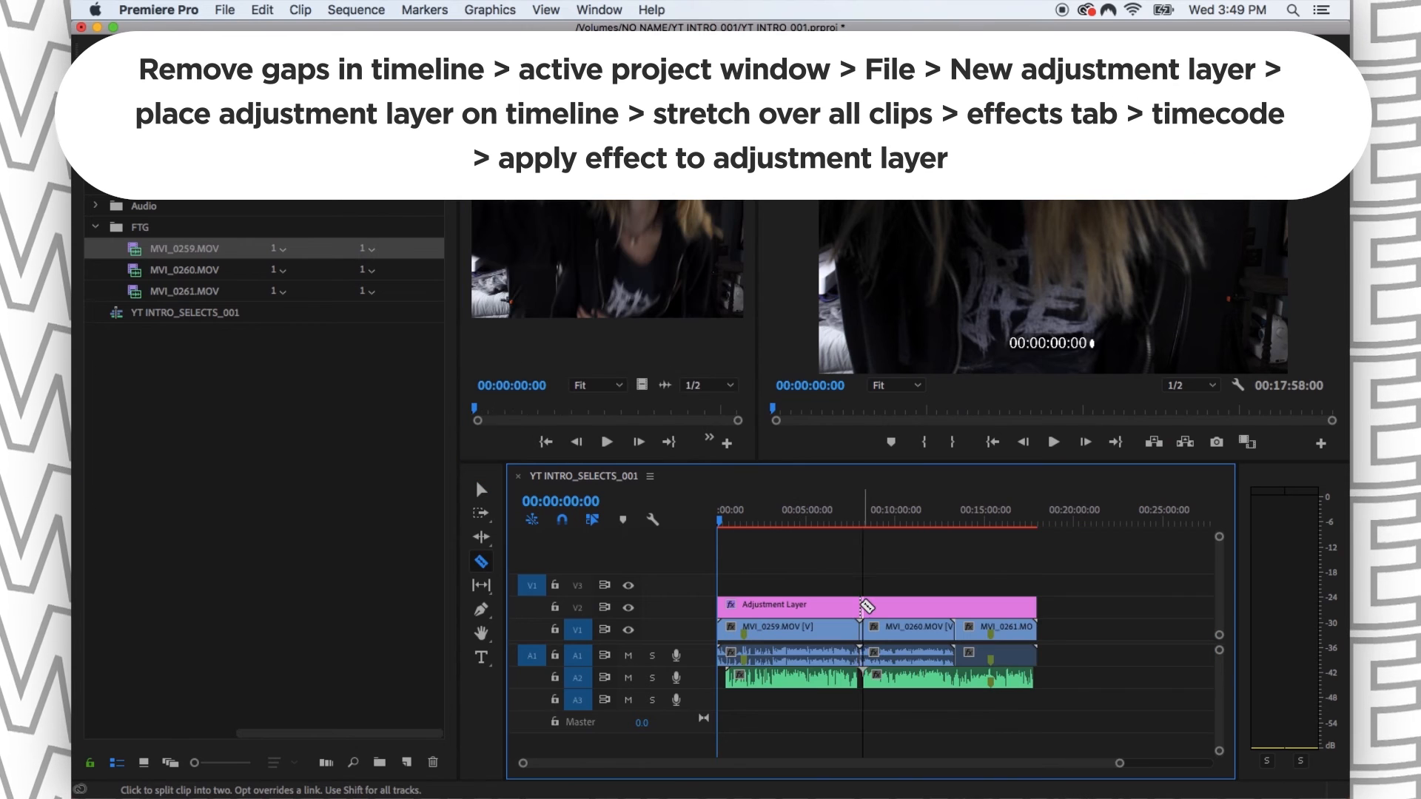
{"action": "left_click", "coordinate": [860, 605]}
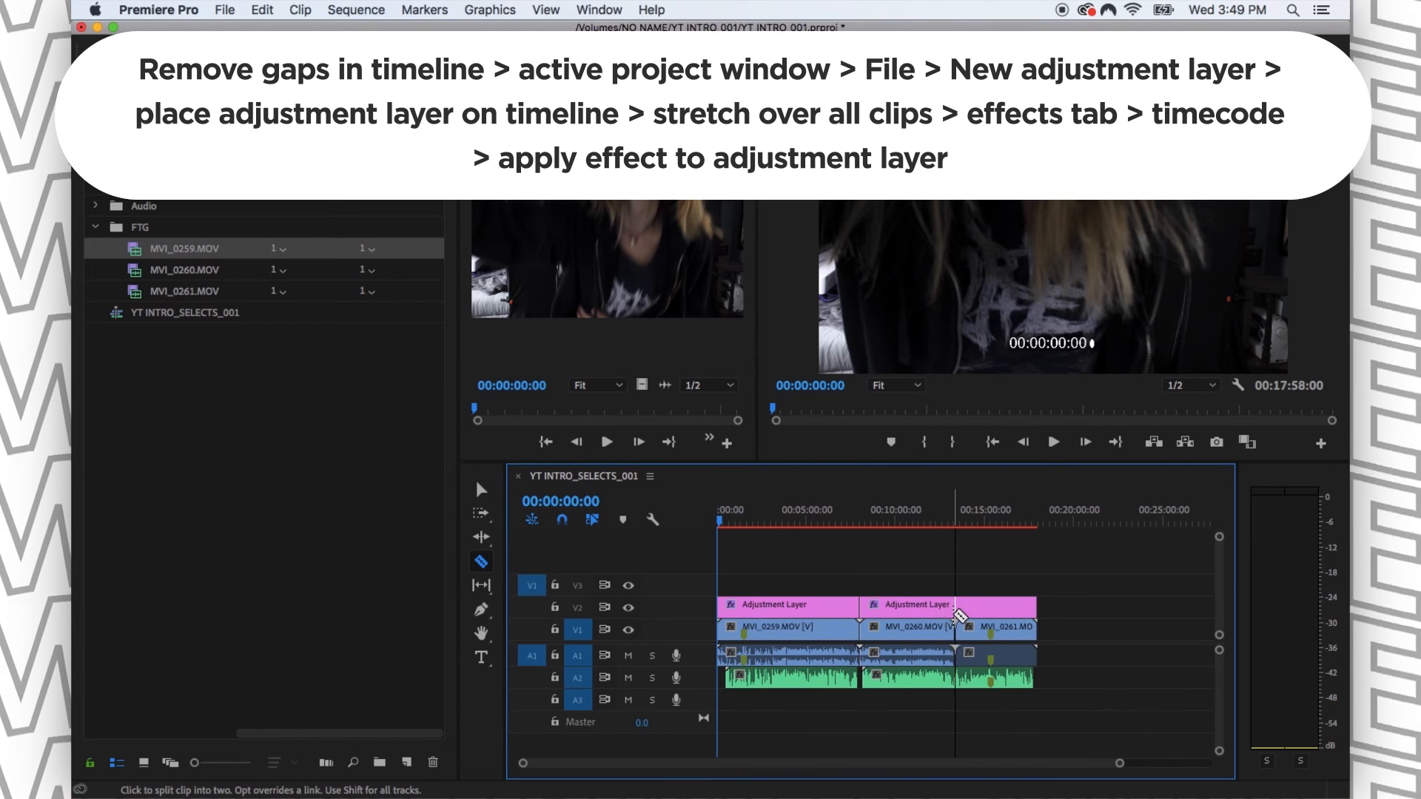
{"action": "left_click", "coordinate": [961, 606]}
- Play from the start of MVI_0260.MOV around 00:08:02 to check the timecode overlay at the adjustment layer cut
{"action": "key", "text": "equal"}
{"action": "key", "text": "equal"}
{"action": "key", "text": "equal"}
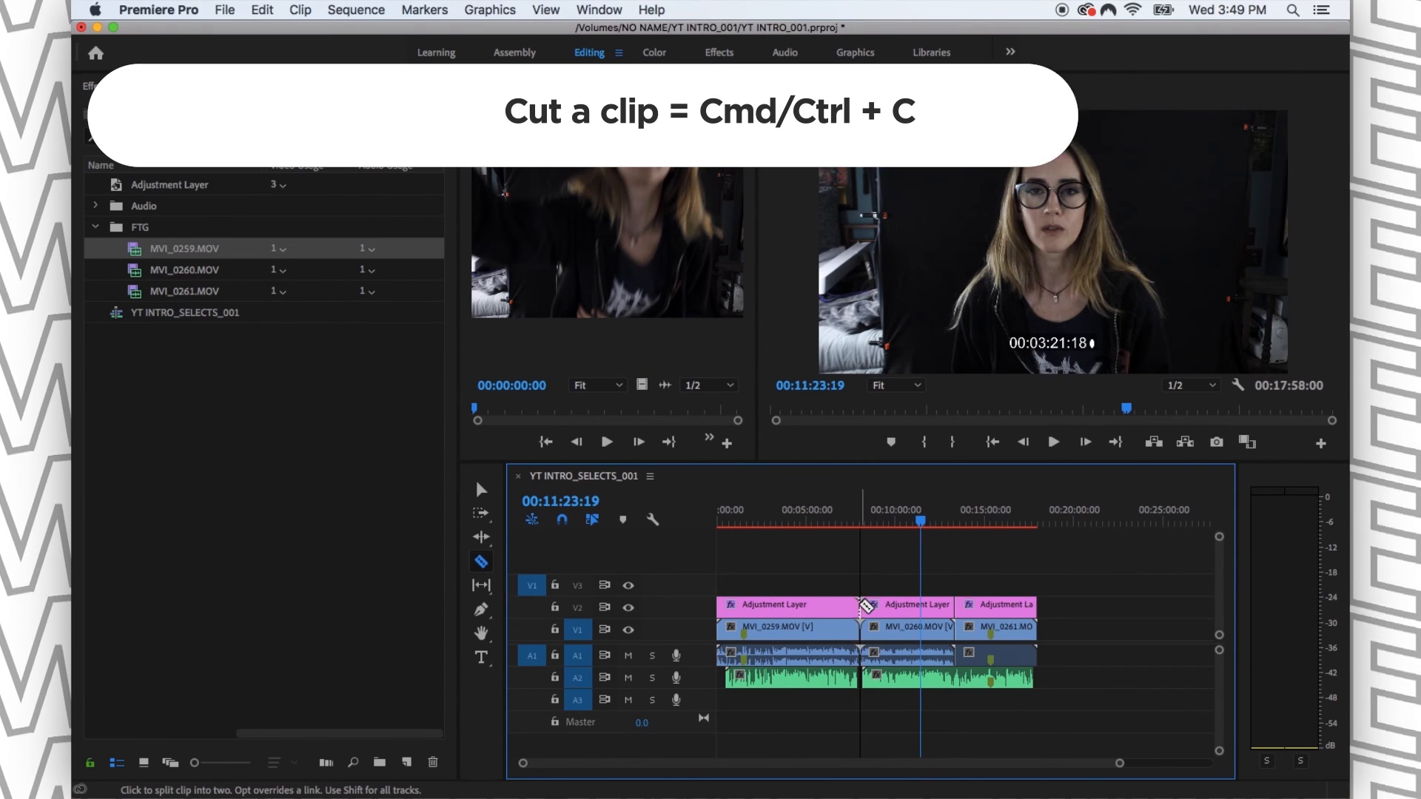
{"action": "left_click_drag", "start_coordinate": [884, 526], "coordinate": [861, 526]}
{"action": "key", "text": "equal"}
{"action": "key", "text": "equal"}
{"action": "key", "text": "equal"}
{"action": "key", "text": "equal"}
{"action": "key", "text": "equal"}
{"action": "key", "text": "equal"}
{"action": "key", "text": "equal"}
{"action": "key", "text": "equal"}
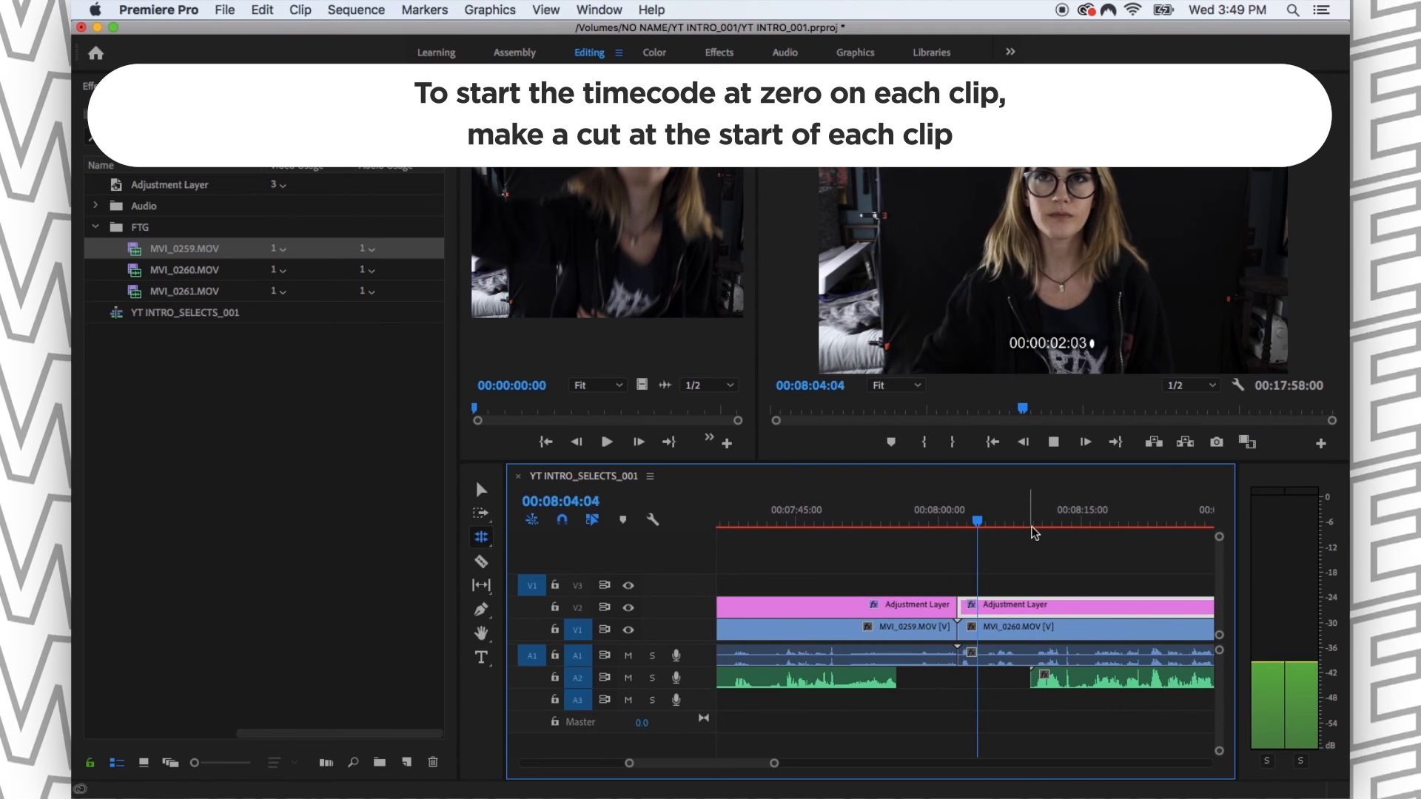
- Stop playback and scrub the sequence from MVI_0260.MOV into MVI_0261.MOV to check the timecode overlay on each split section
{"action": "key", "text": "space"}
{"action": "key", "text": "n"}
{"action": "key", "text": "XF86AudioLowerVolume"}
{"action": "left_click", "coordinate": [1025, 570]}
{"action": "key", "text": "minus"}
{"action": "key", "text": "minus"}
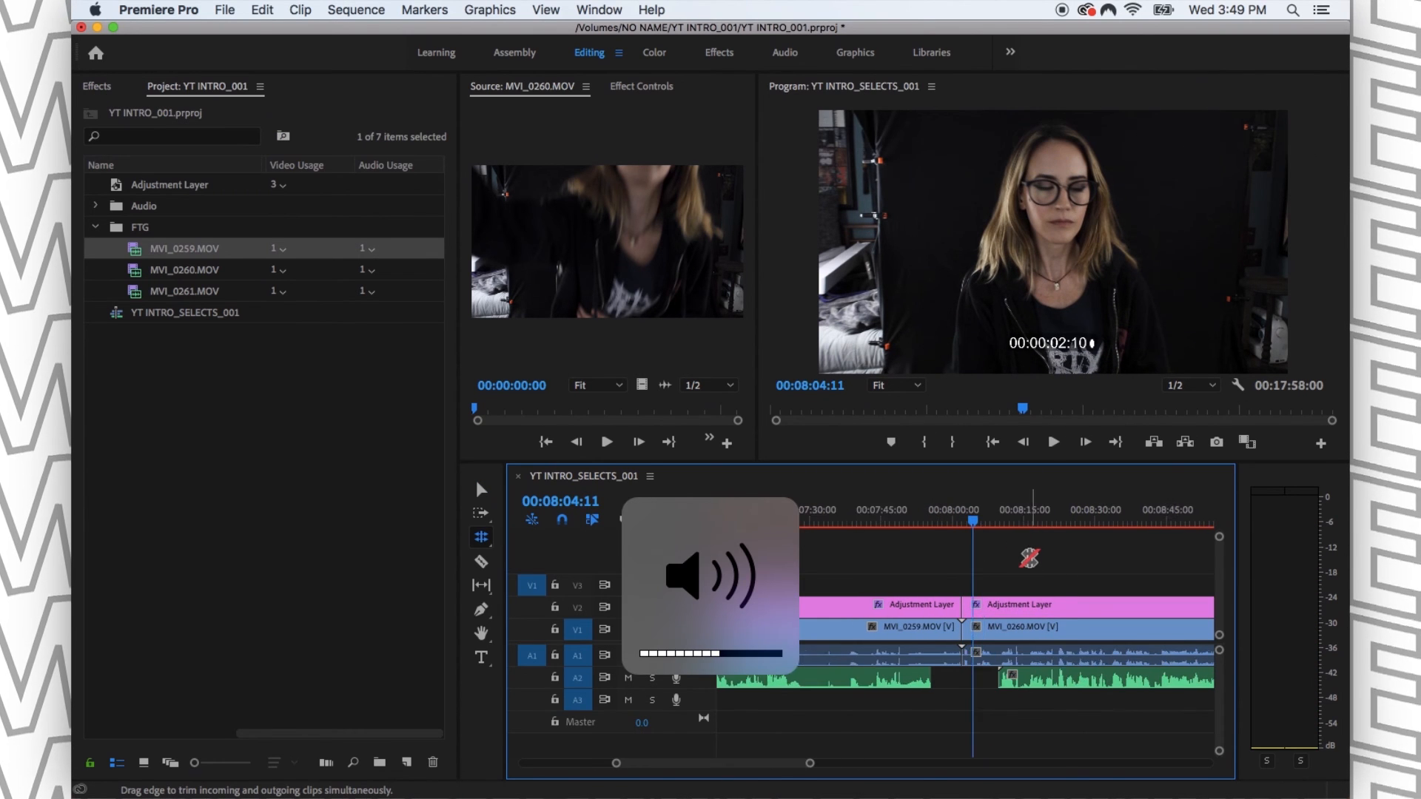
{"action": "left_click_drag", "start_coordinate": [983, 514], "coordinate": [1075, 523]}
{"action": "key", "text": "minus"}
{"action": "key", "text": "minus"}
{"action": "key", "text": "minus"}
{"action": "left_click_drag", "start_coordinate": [916, 522], "coordinate": [1003, 521]}
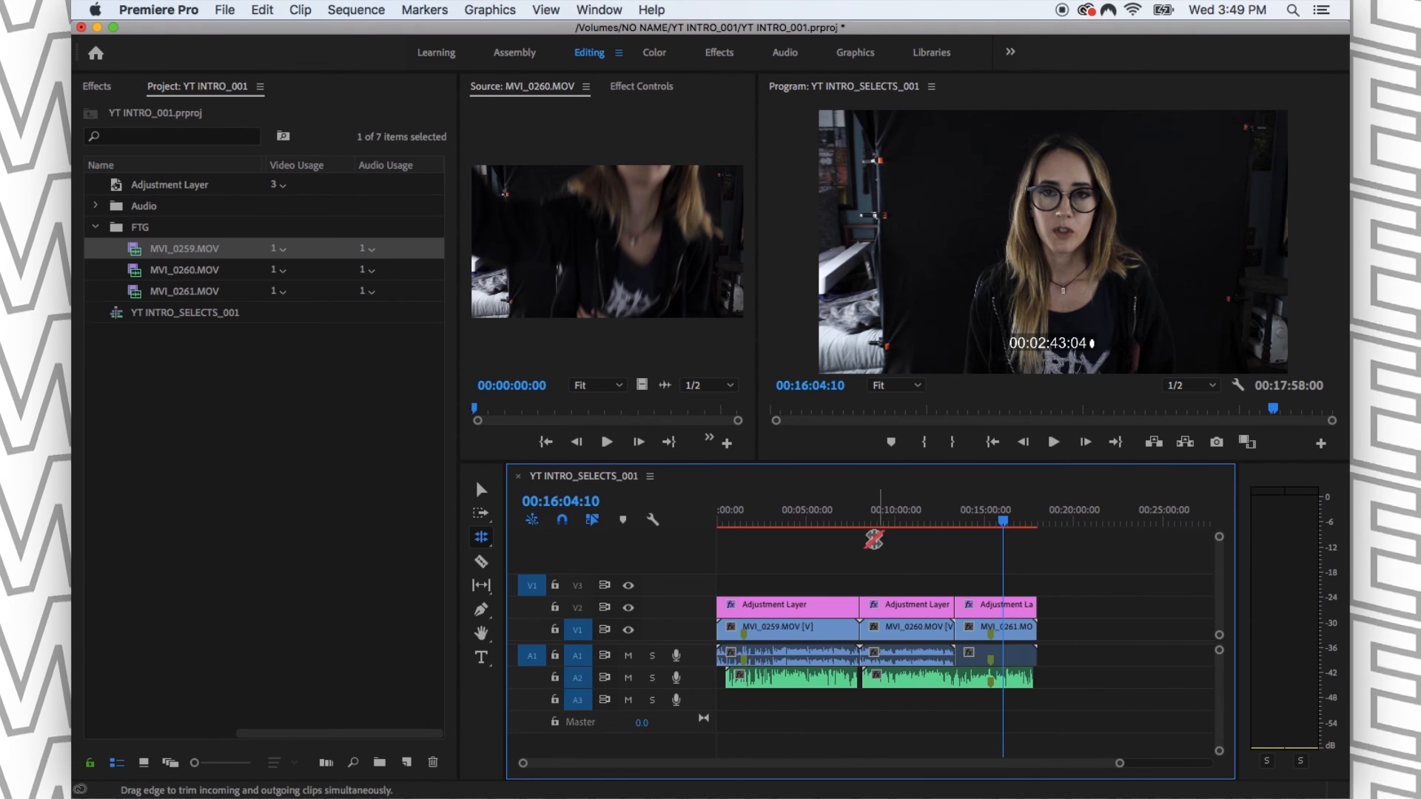
- Undo the splits in the V2 adjustment layer and scrub the sequence through to its end to check the continuous timecode
{"action": "left_click_drag", "start_coordinate": [958, 596], "coordinate": [869, 582]}
{"action": "mouse_move", "coordinate": [812, 519]}
{"action": "left_mouse_down"}
{"action": "mouse_move", "coordinate": [672, 520]}
{"action": "mouse_move", "coordinate": [797, 524]}
{"action": "left_mouse_up"}
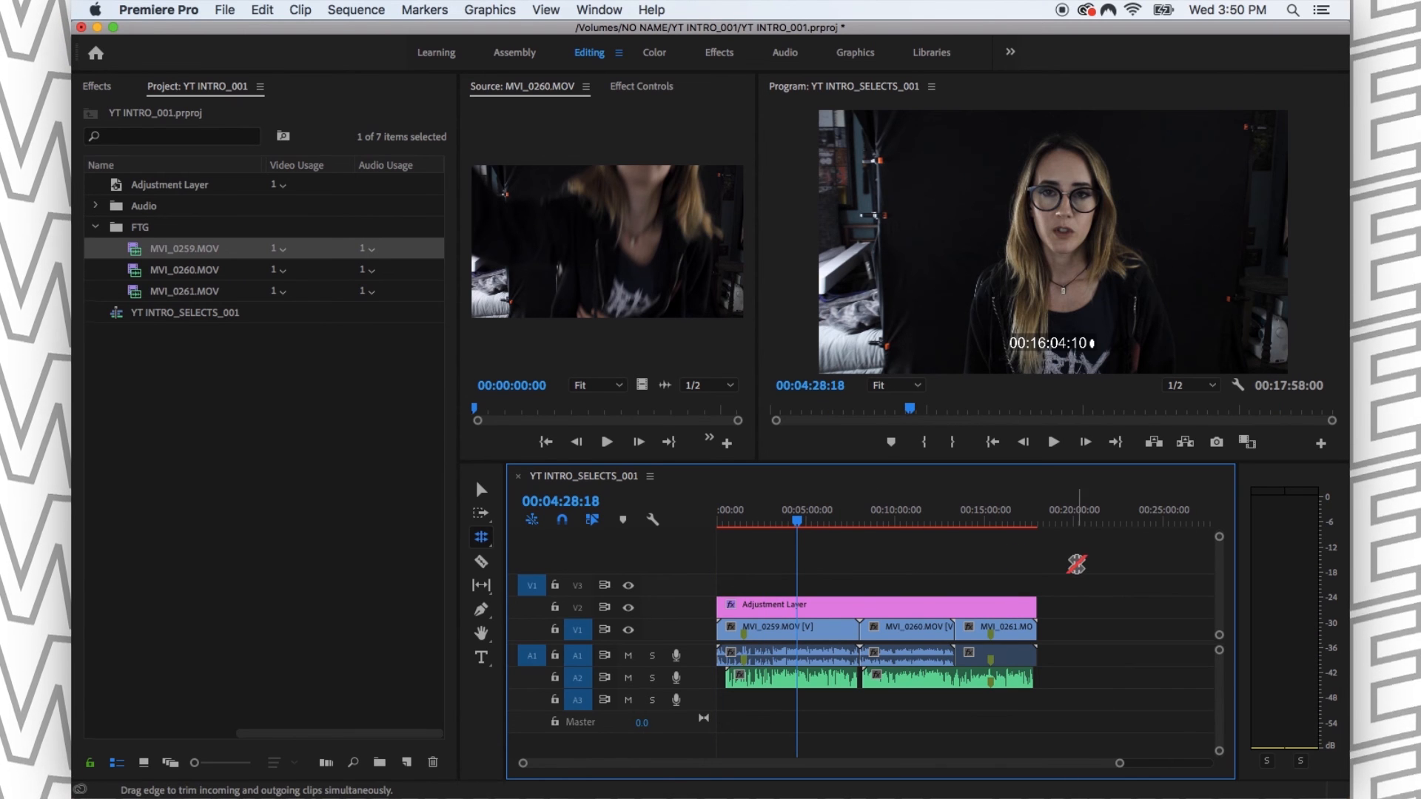
{"action": "left_click", "coordinate": [1040, 513]}
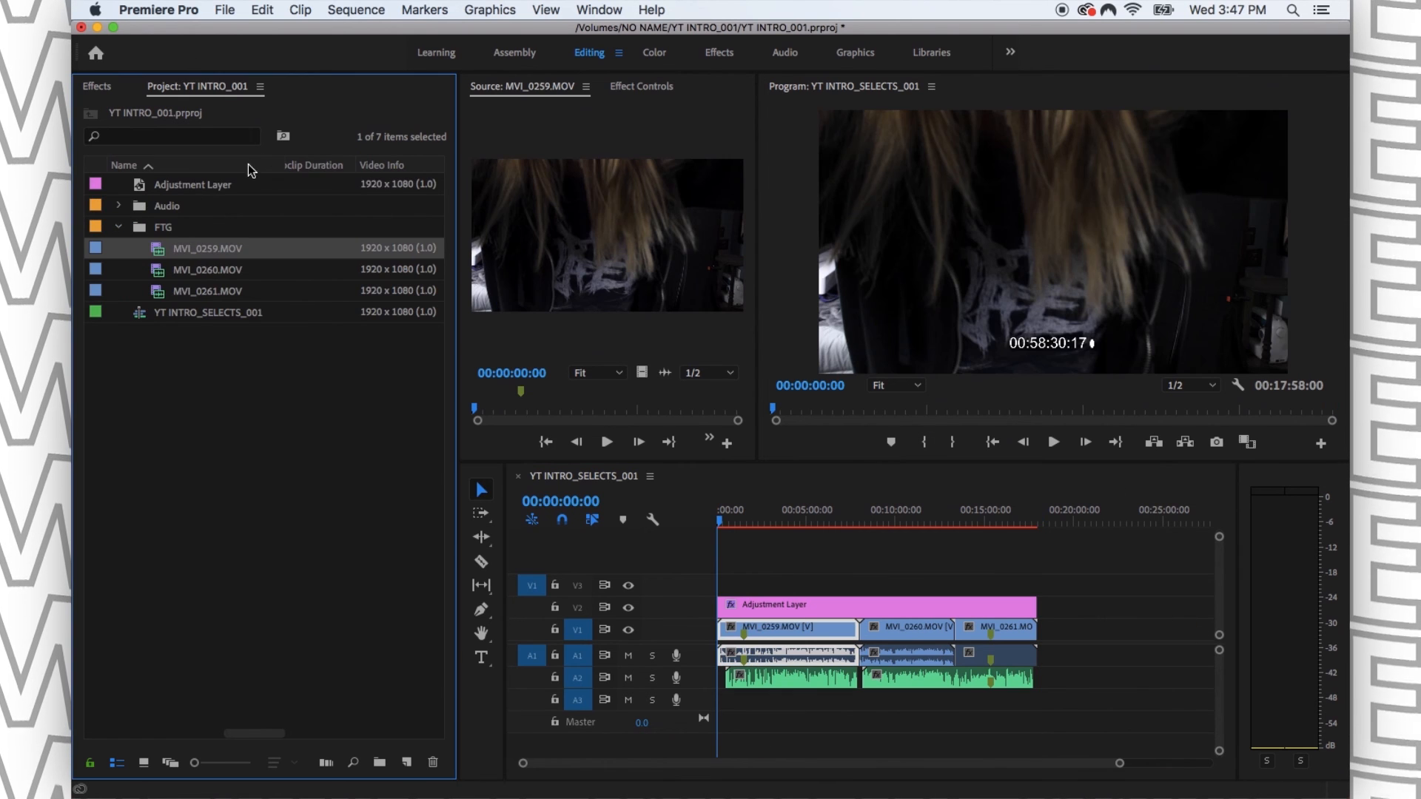
- Open the project's Metadata Display settings and deselect all Premiere Pro Project Metadata properties
{"action": "right_click", "coordinate": [247, 164]}
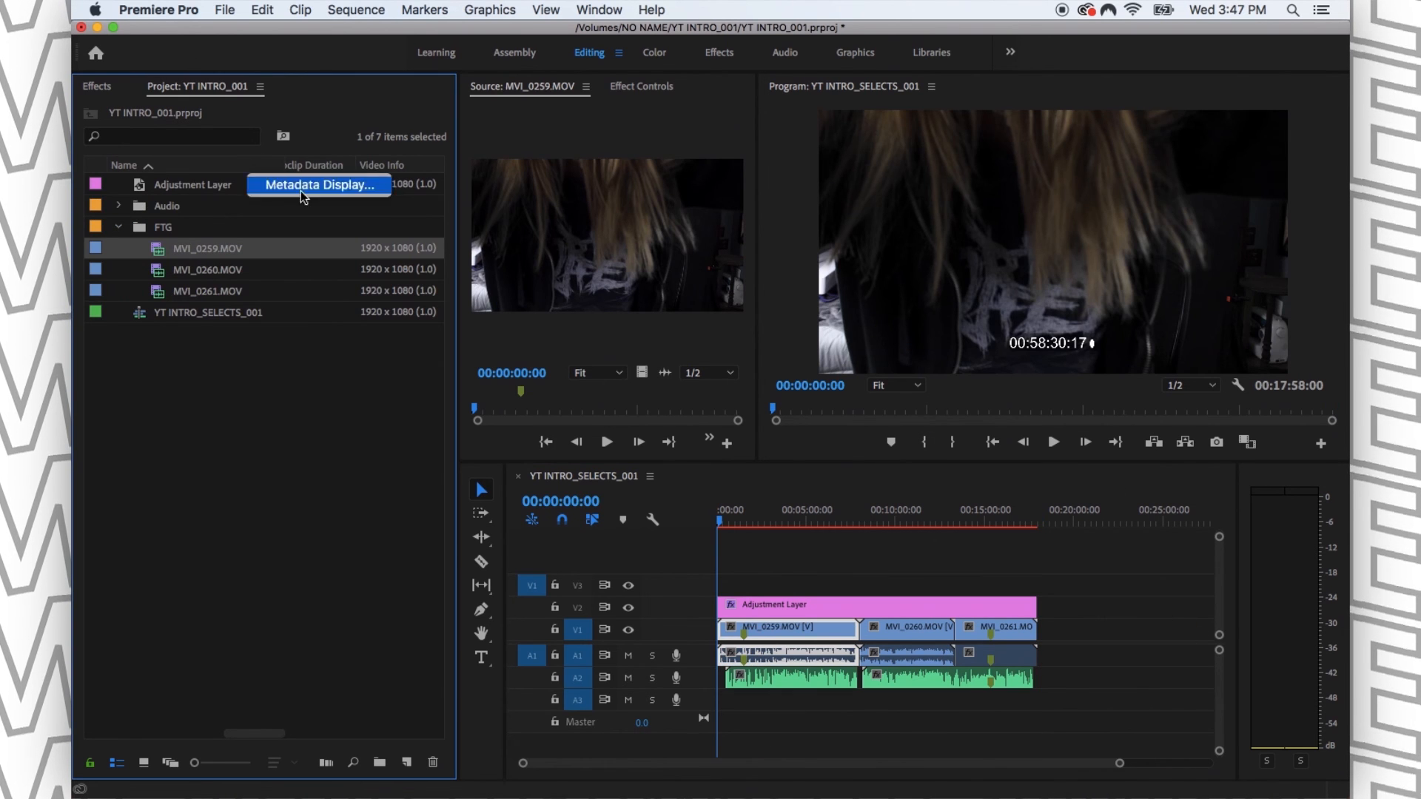
{"action": "left_click", "coordinate": [314, 192]}
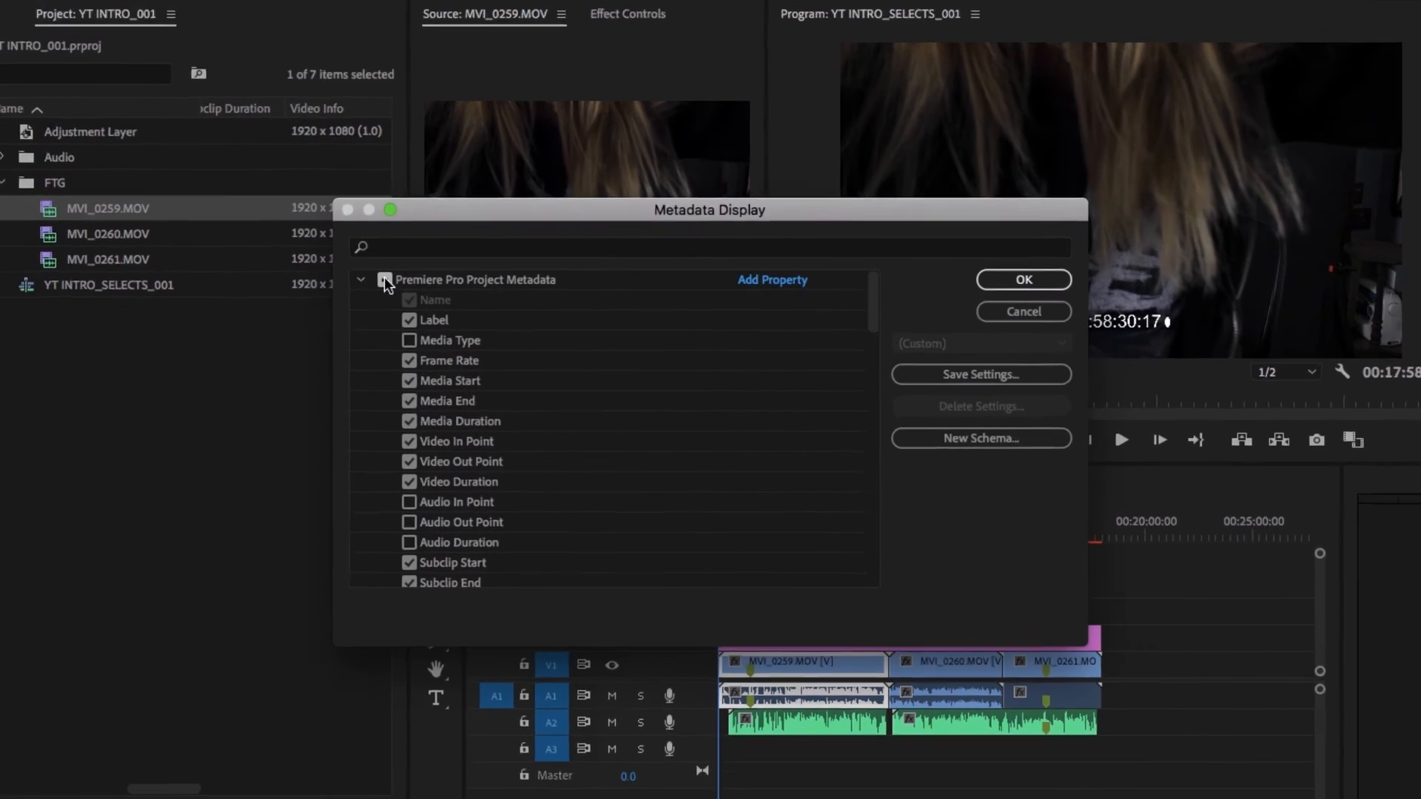
{"action": "left_click", "coordinate": [385, 280]}
{"action": "left_click", "coordinate": [384, 280]}
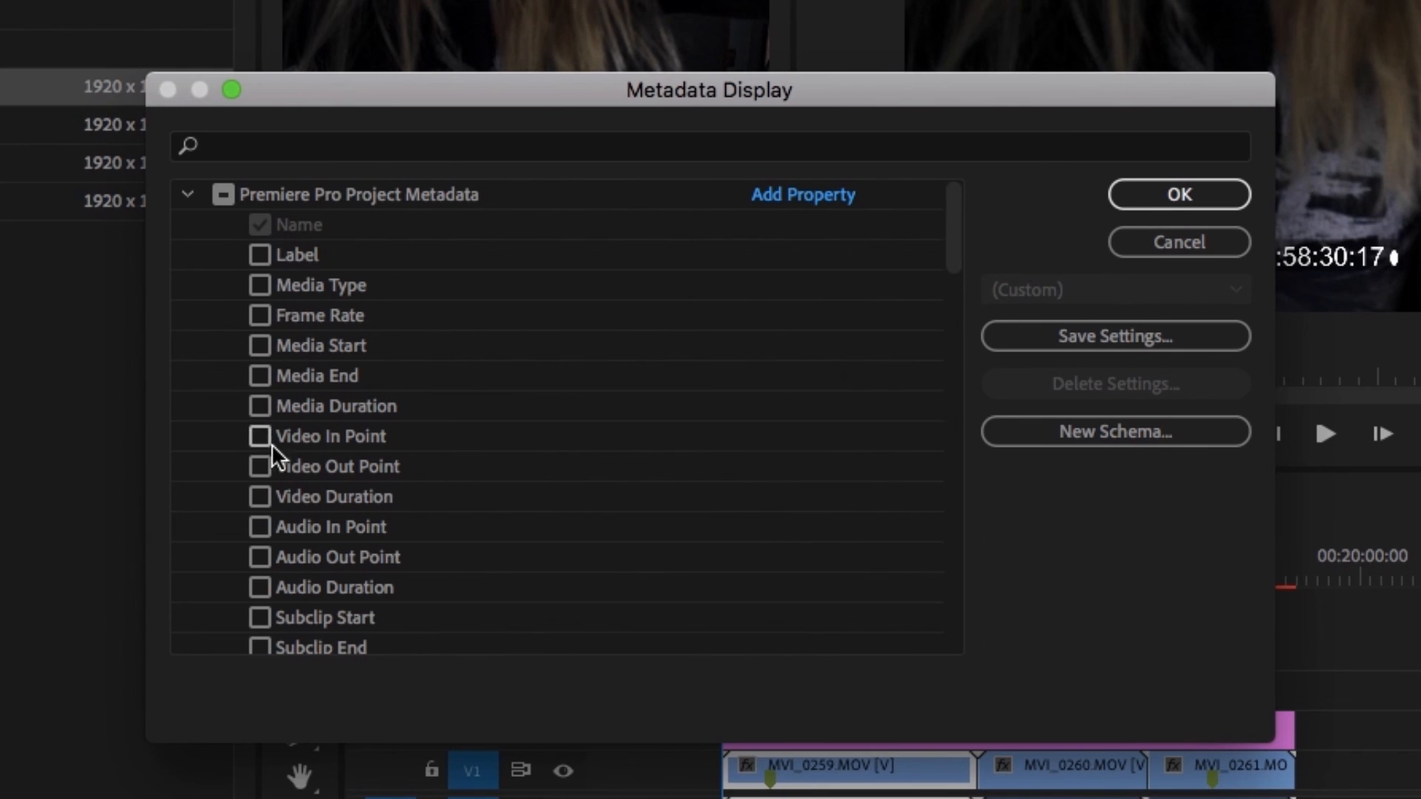
- Look over the available metadata properties and enable Media Start, Media End and Media Duration
{"action": "scroll", "coordinate": [273, 549], "scroll_direction": "down", "scroll_amount": 10}
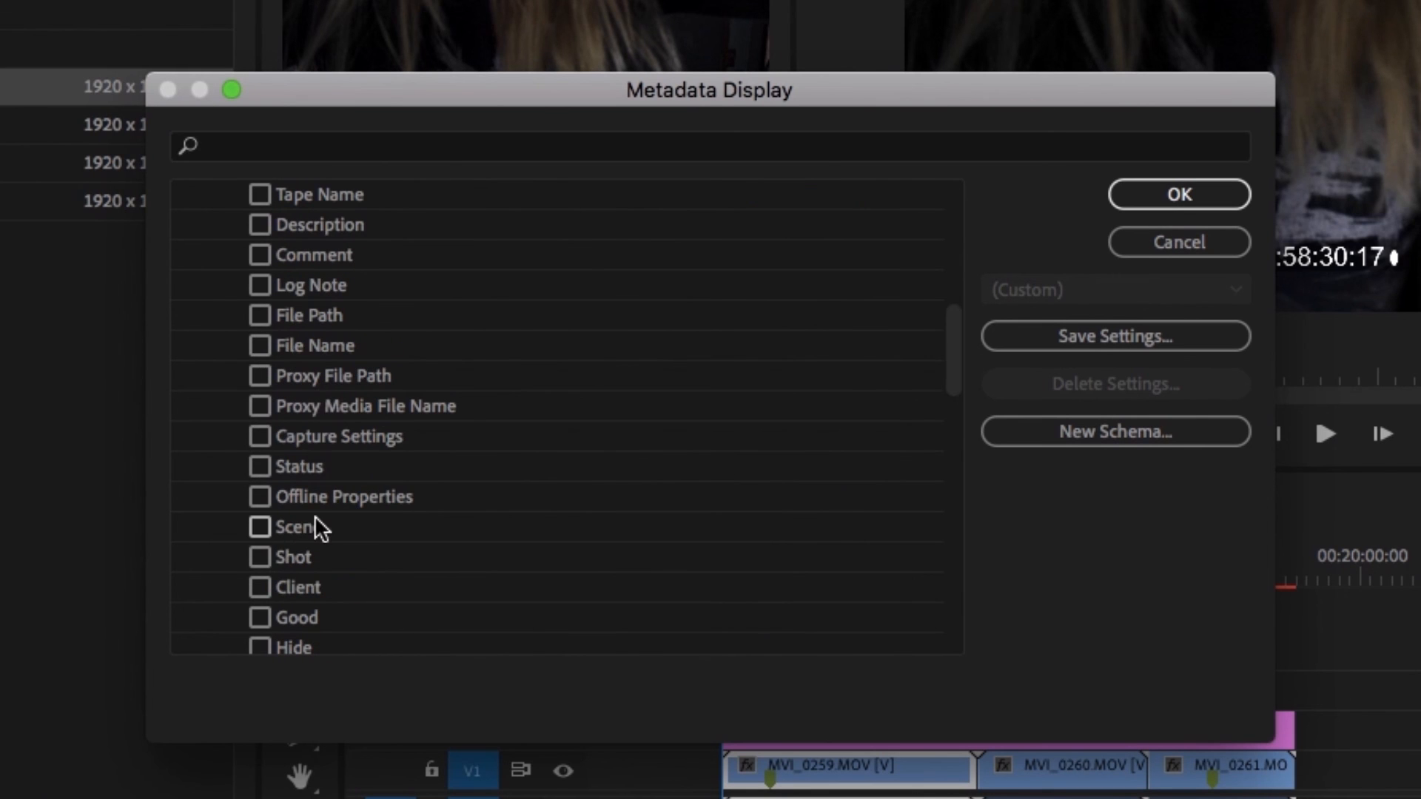
{"action": "scroll", "coordinate": [283, 447], "scroll_direction": "down", "scroll_amount": 10}
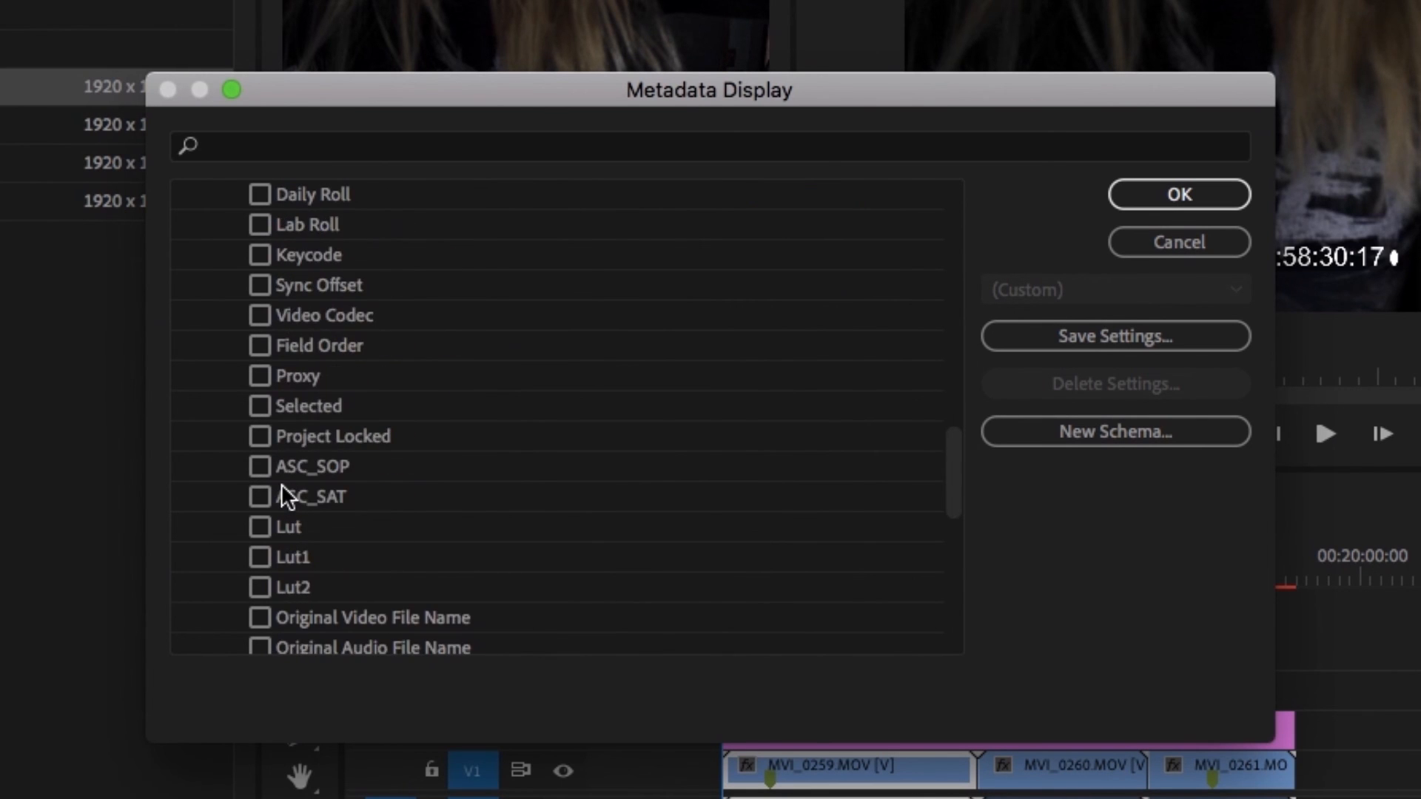
{"action": "scroll", "coordinate": [284, 503], "scroll_direction": "up", "scroll_amount": 15}
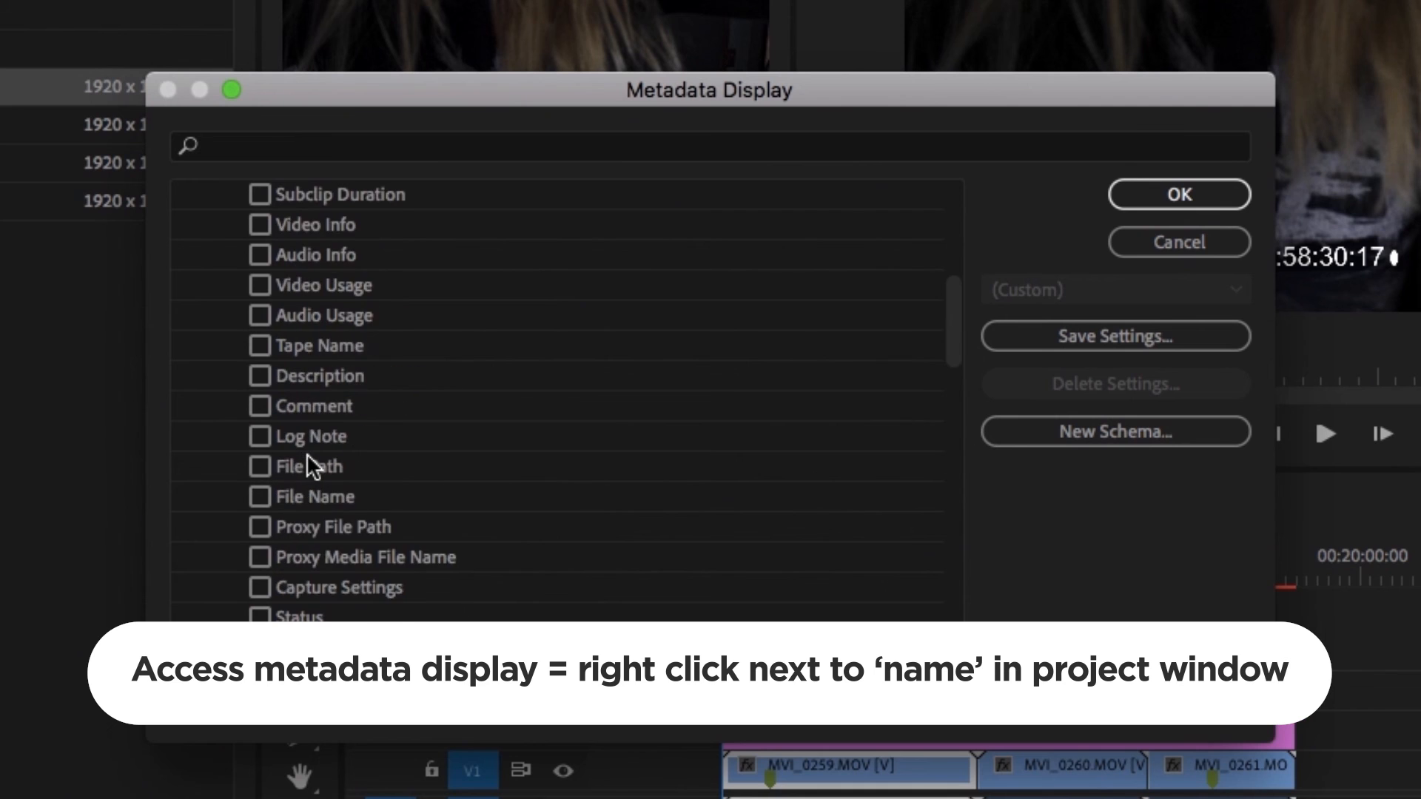
{"action": "scroll", "coordinate": [309, 454], "scroll_direction": "up", "scroll_amount": 3}
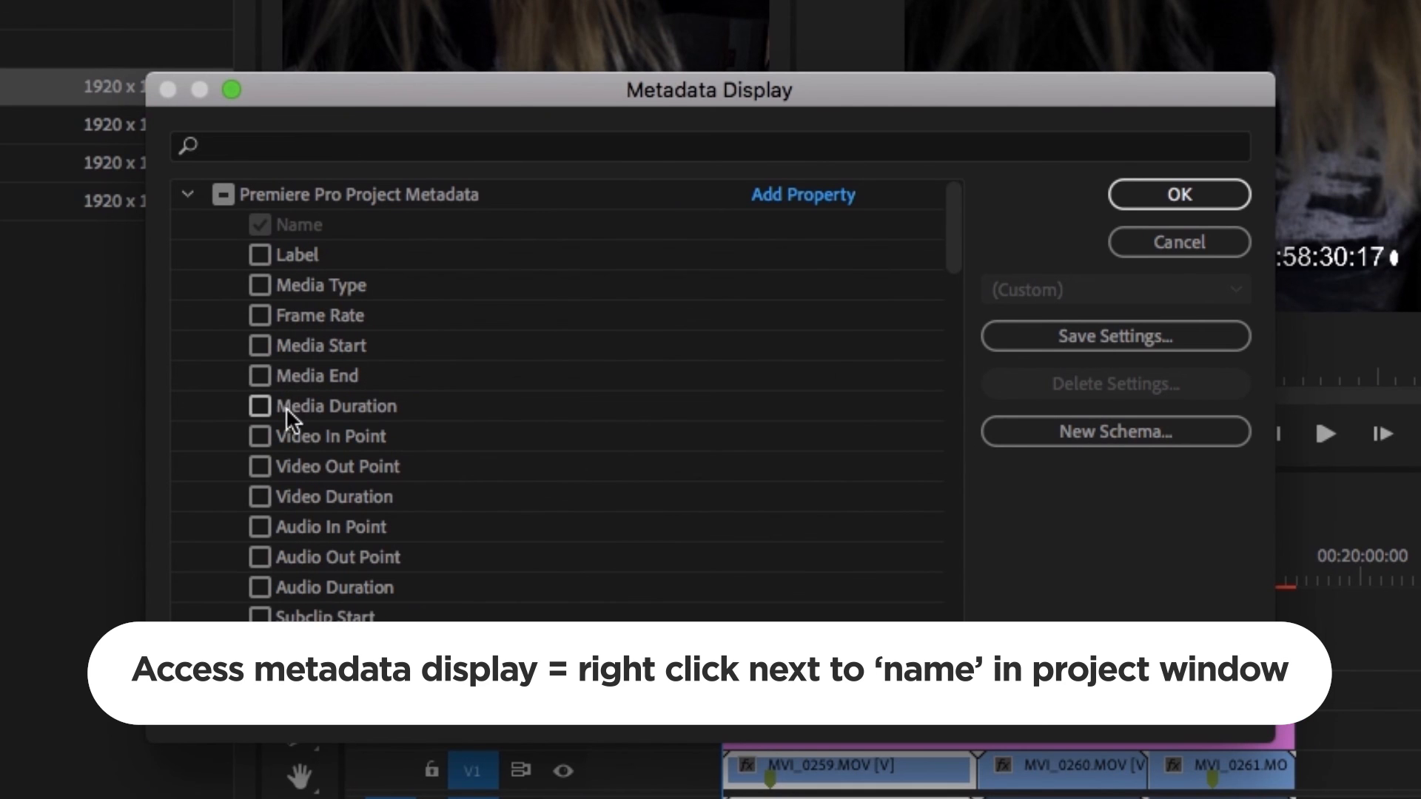
{"action": "left_click", "coordinate": [260, 376]}
{"action": "left_click", "coordinate": [259, 345]}
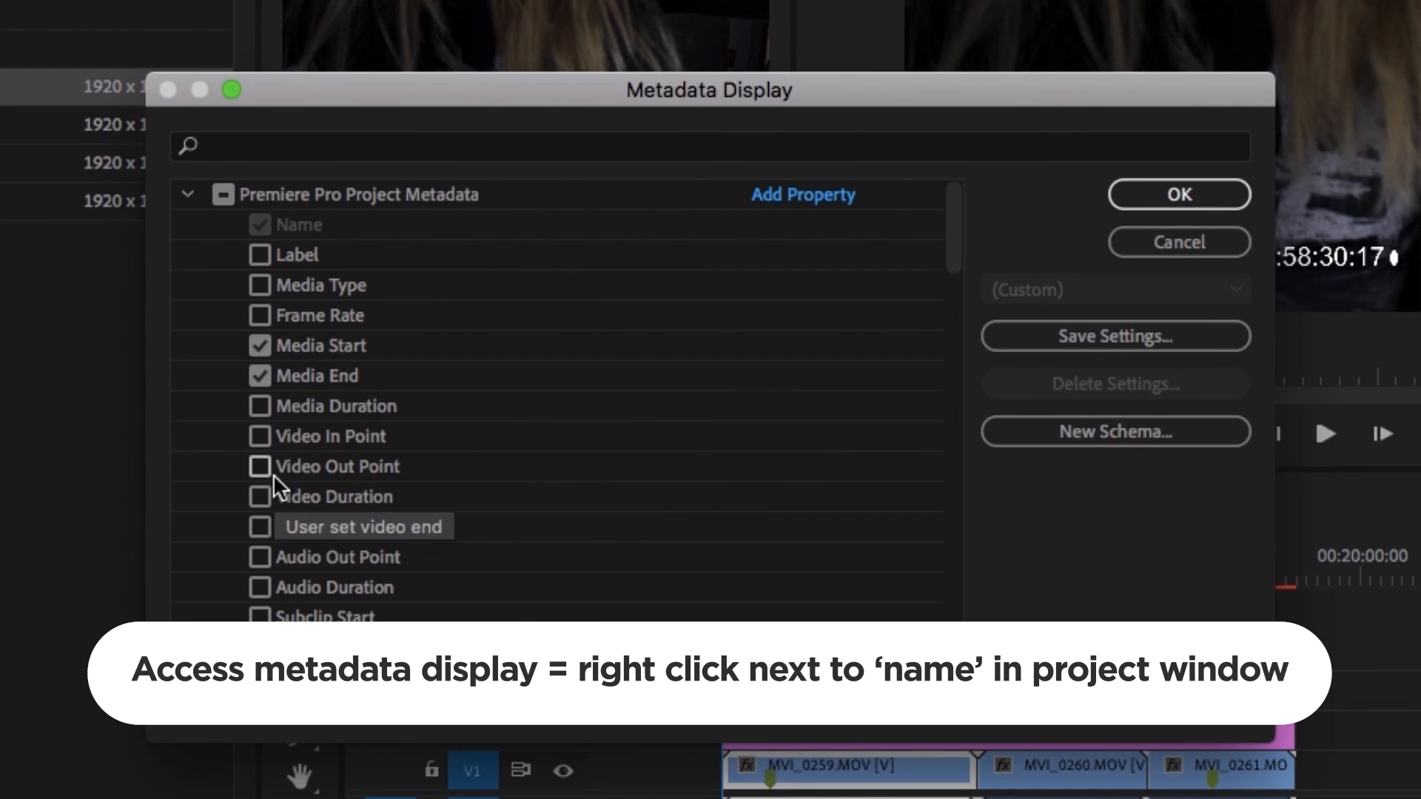
{"action": "left_click", "coordinate": [260, 405]}
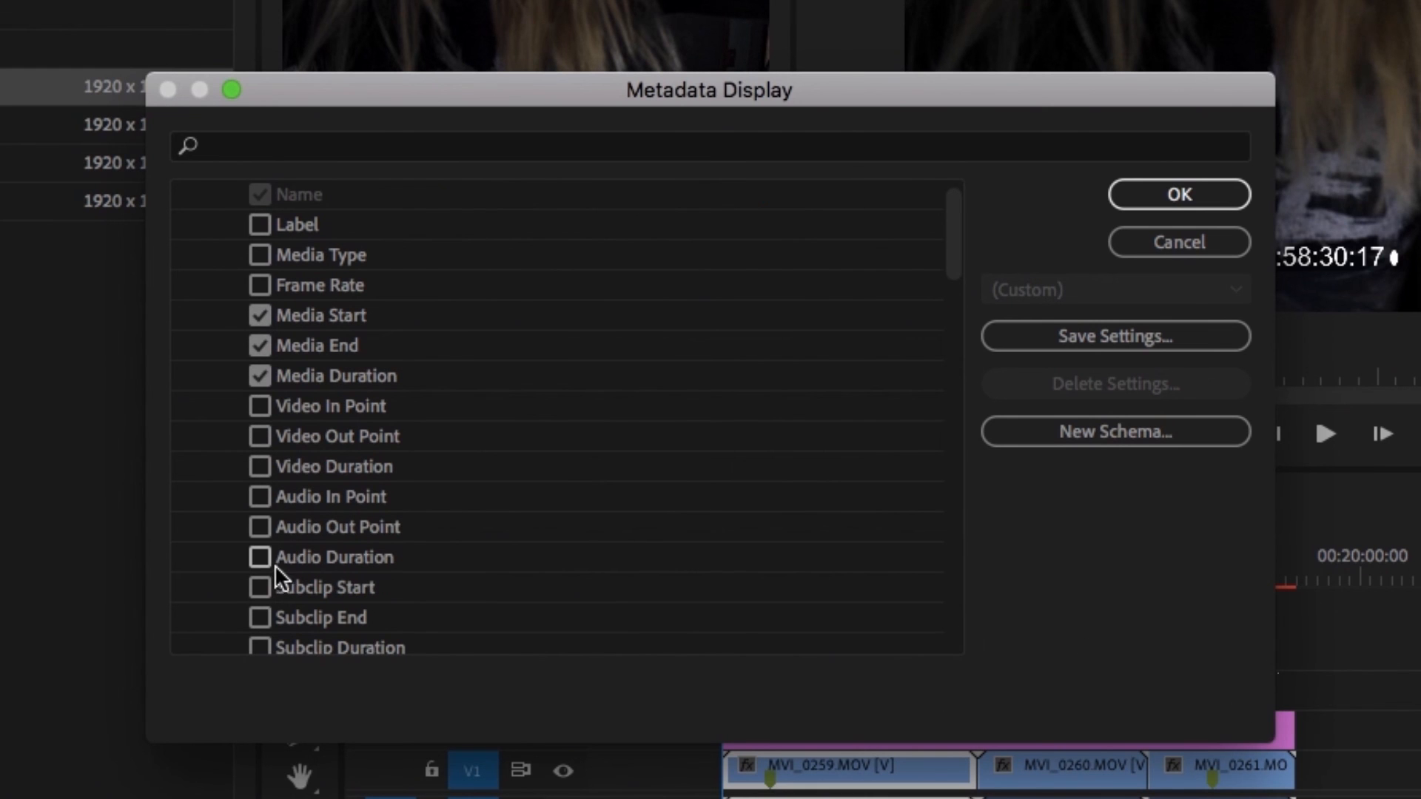
- Enable the Video Usage and Audio Usage properties in the project metadata list
{"action": "scroll", "coordinate": [266, 562], "scroll_direction": "down", "scroll_amount": 1}
{"action": "scroll", "coordinate": [261, 548], "scroll_direction": "down", "scroll_amount": 3}
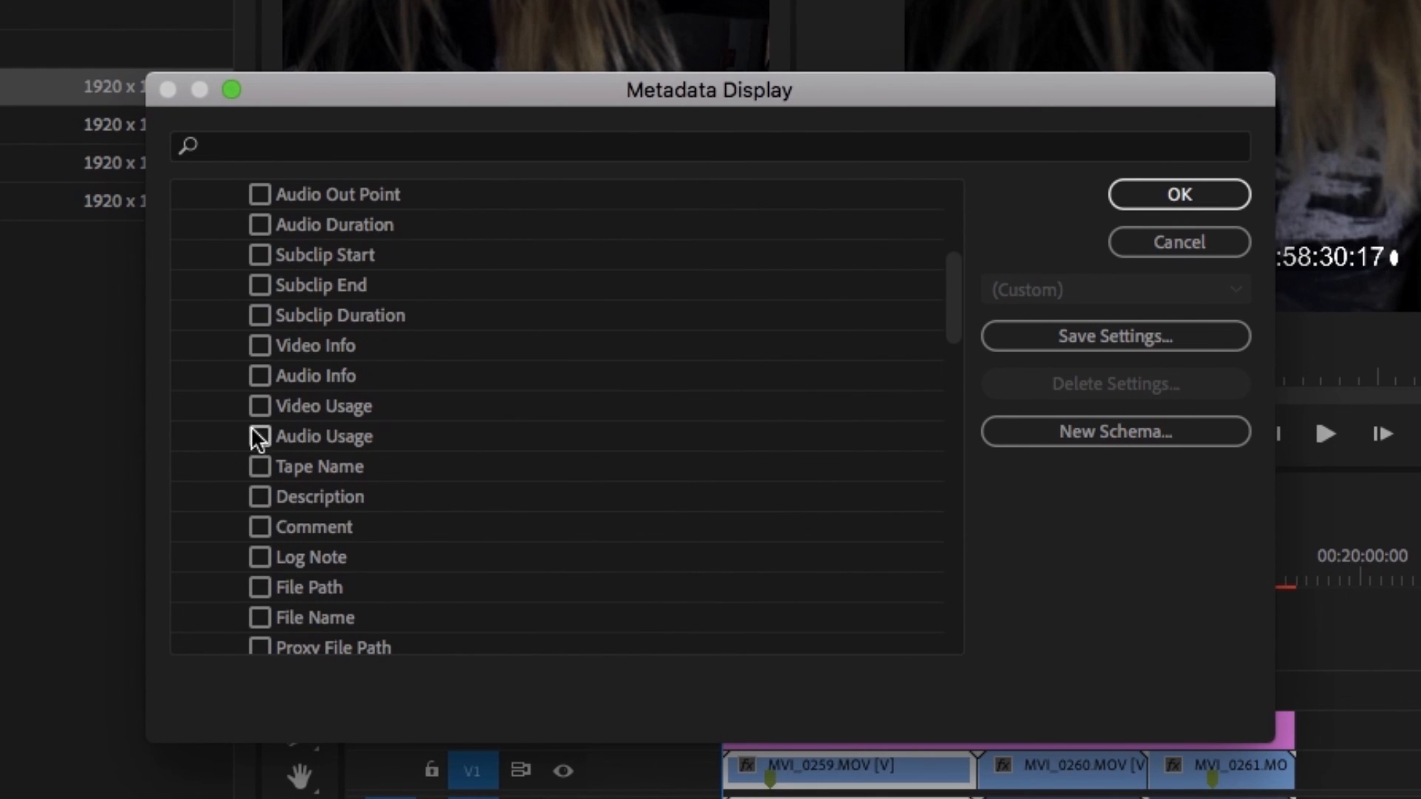
{"action": "scroll", "coordinate": [352, 581], "scroll_direction": "down", "scroll_amount": 4}
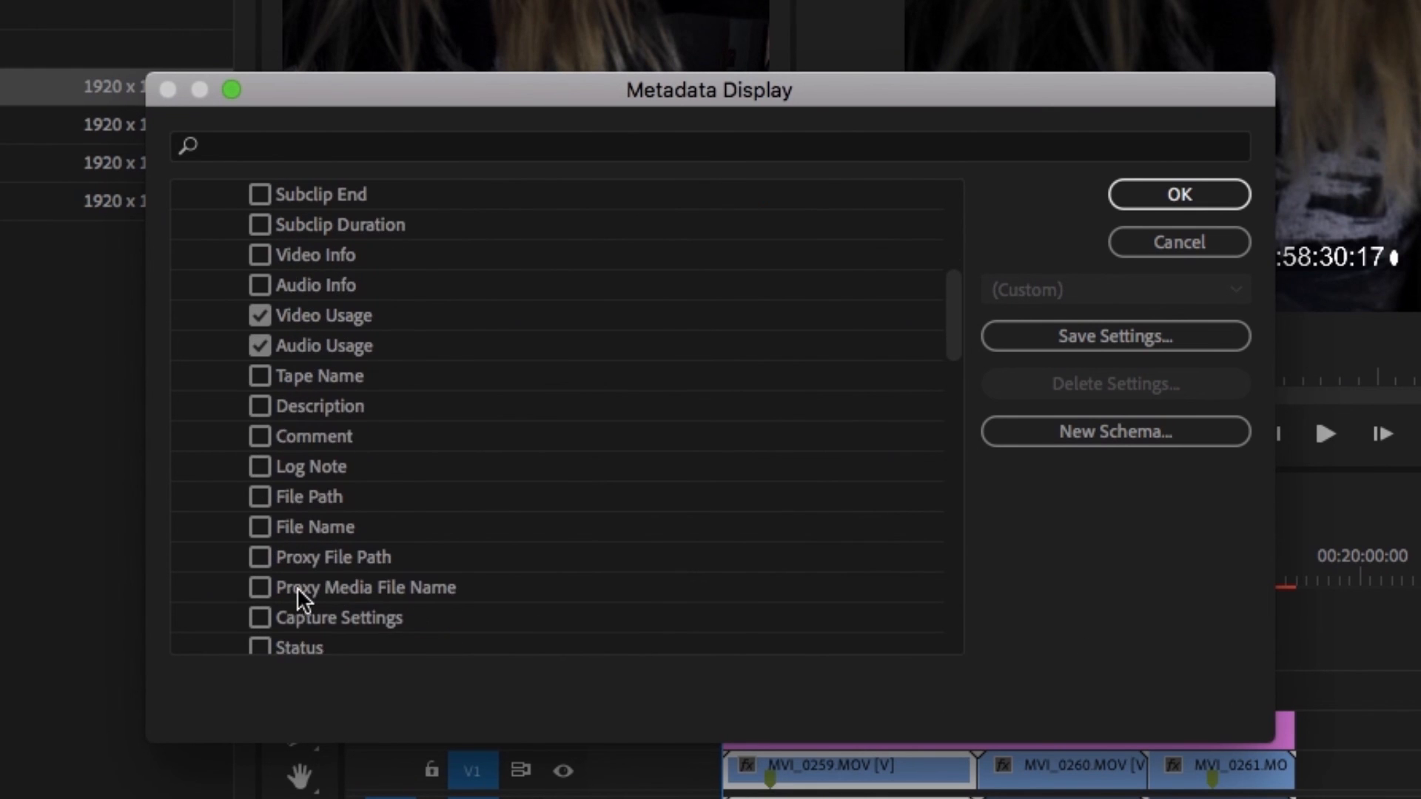
- Look through the remaining project metadata properties and apply the Metadata Display selection
{"action": "scroll", "coordinate": [499, 569], "scroll_direction": "down", "scroll_amount": 1}
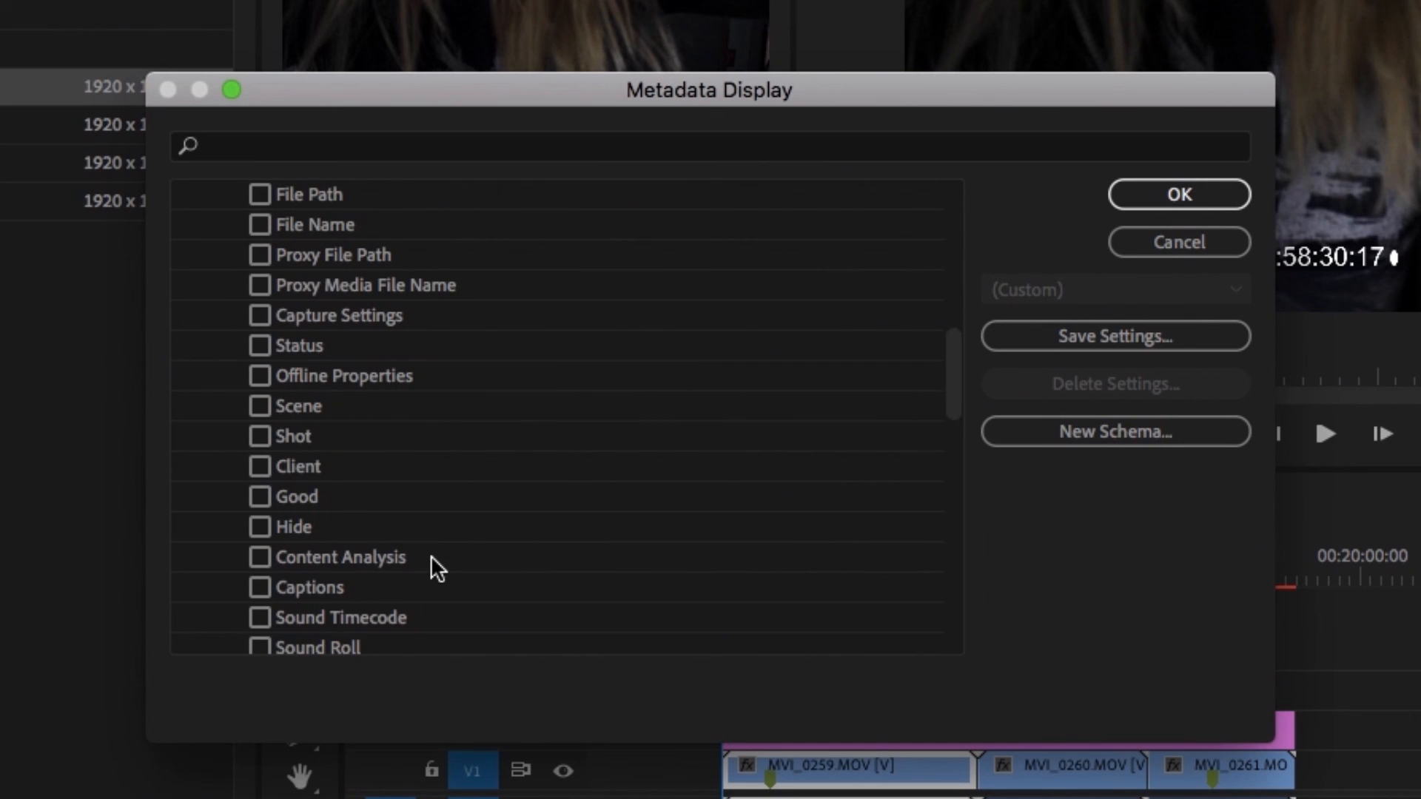
{"action": "scroll", "coordinate": [432, 559], "scroll_direction": "down", "scroll_amount": 3}
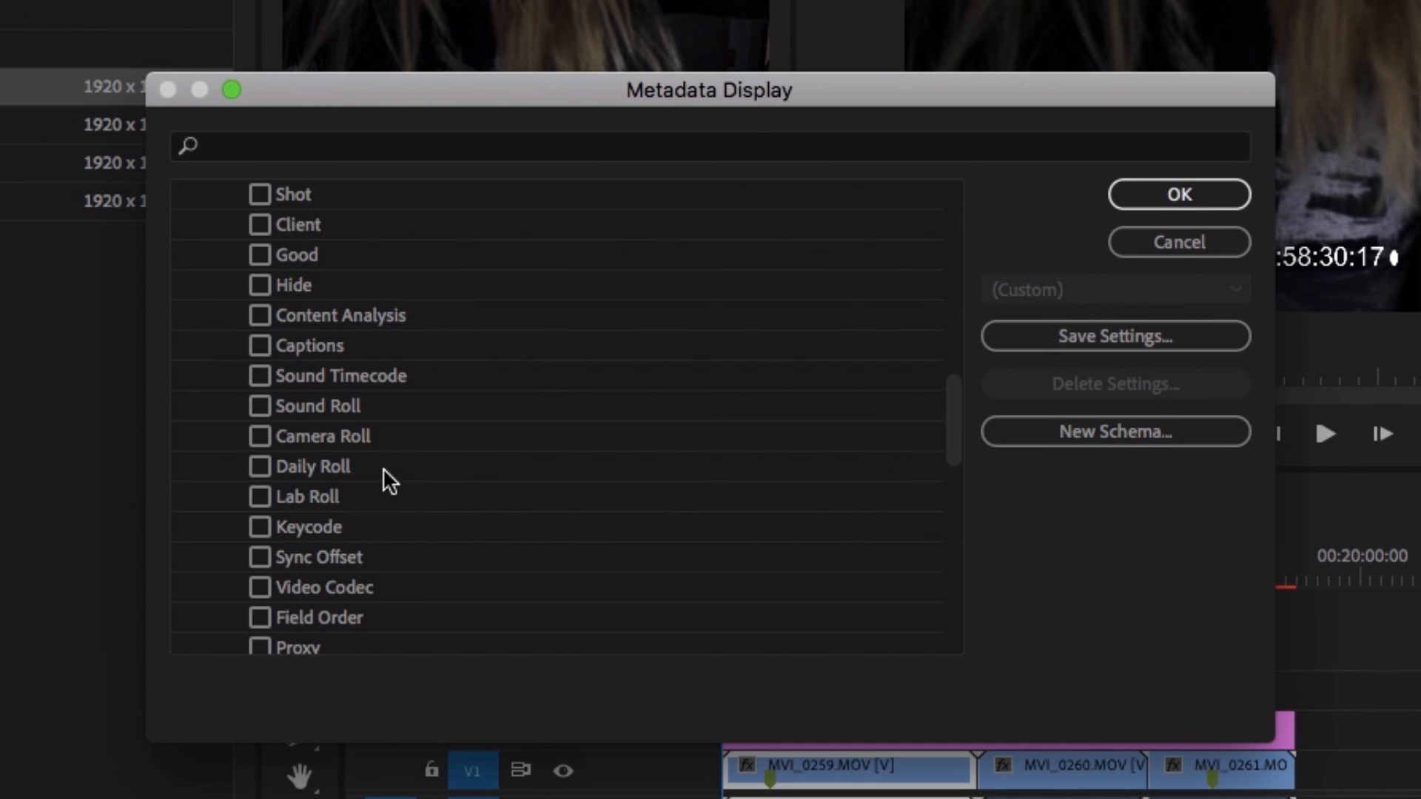
{"action": "scroll", "coordinate": [399, 477], "scroll_direction": "down", "scroll_amount": 1}
{"action": "scroll", "coordinate": [403, 487], "scroll_direction": "down", "scroll_amount": 1}
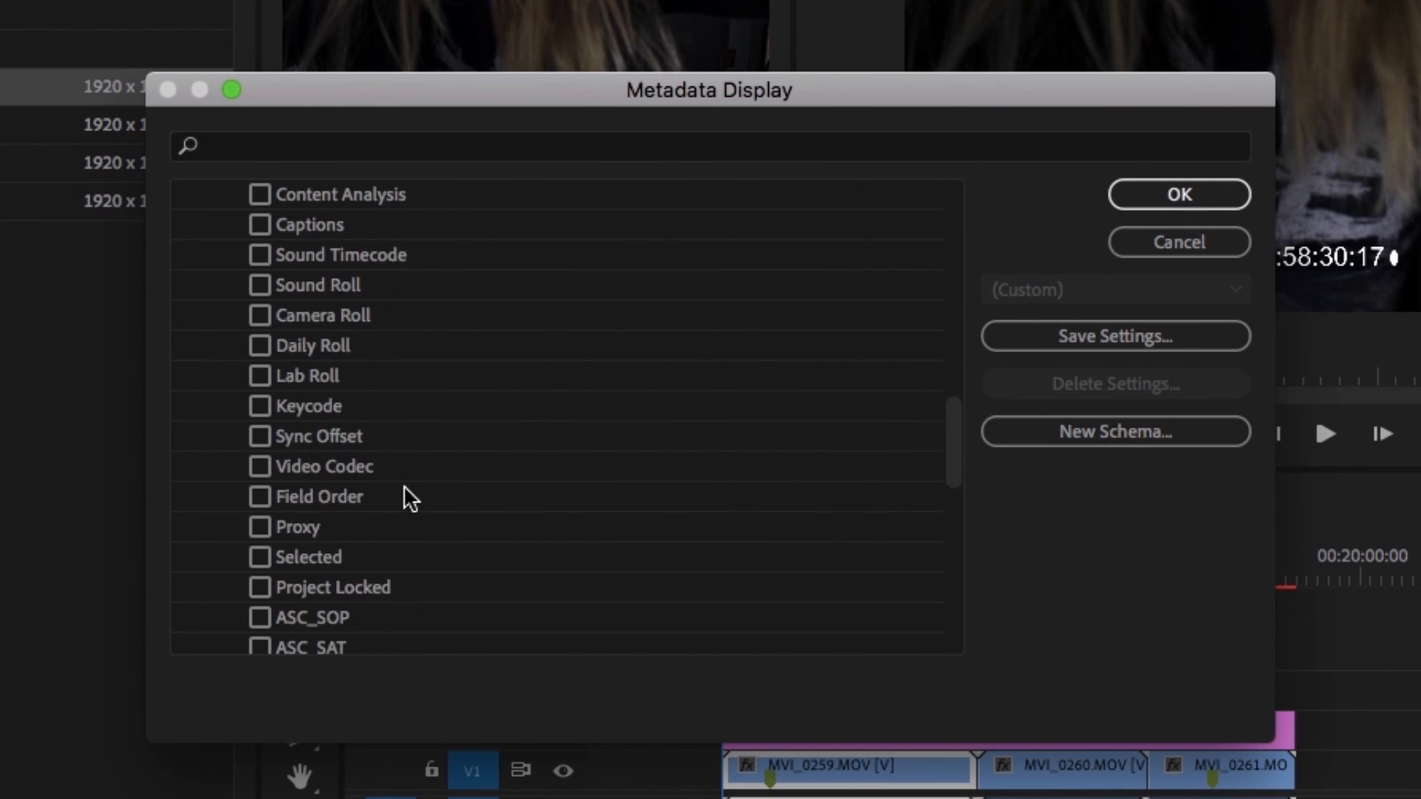
{"action": "scroll", "coordinate": [405, 496], "scroll_direction": "down", "scroll_amount": 1}
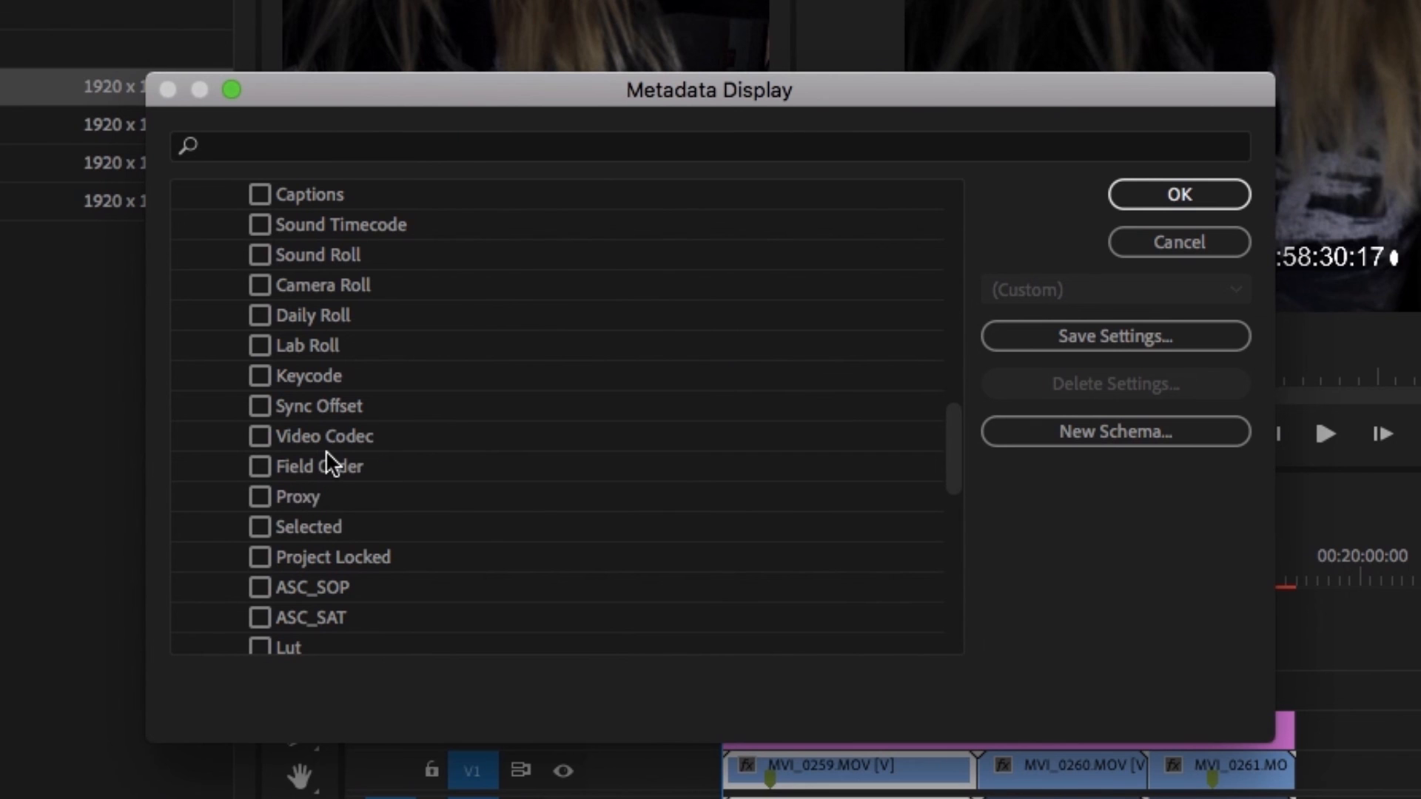
{"action": "scroll", "coordinate": [329, 467], "scroll_direction": "down", "scroll_amount": 2}
{"action": "scroll", "coordinate": [348, 563], "scroll_direction": "down", "scroll_amount": 2}
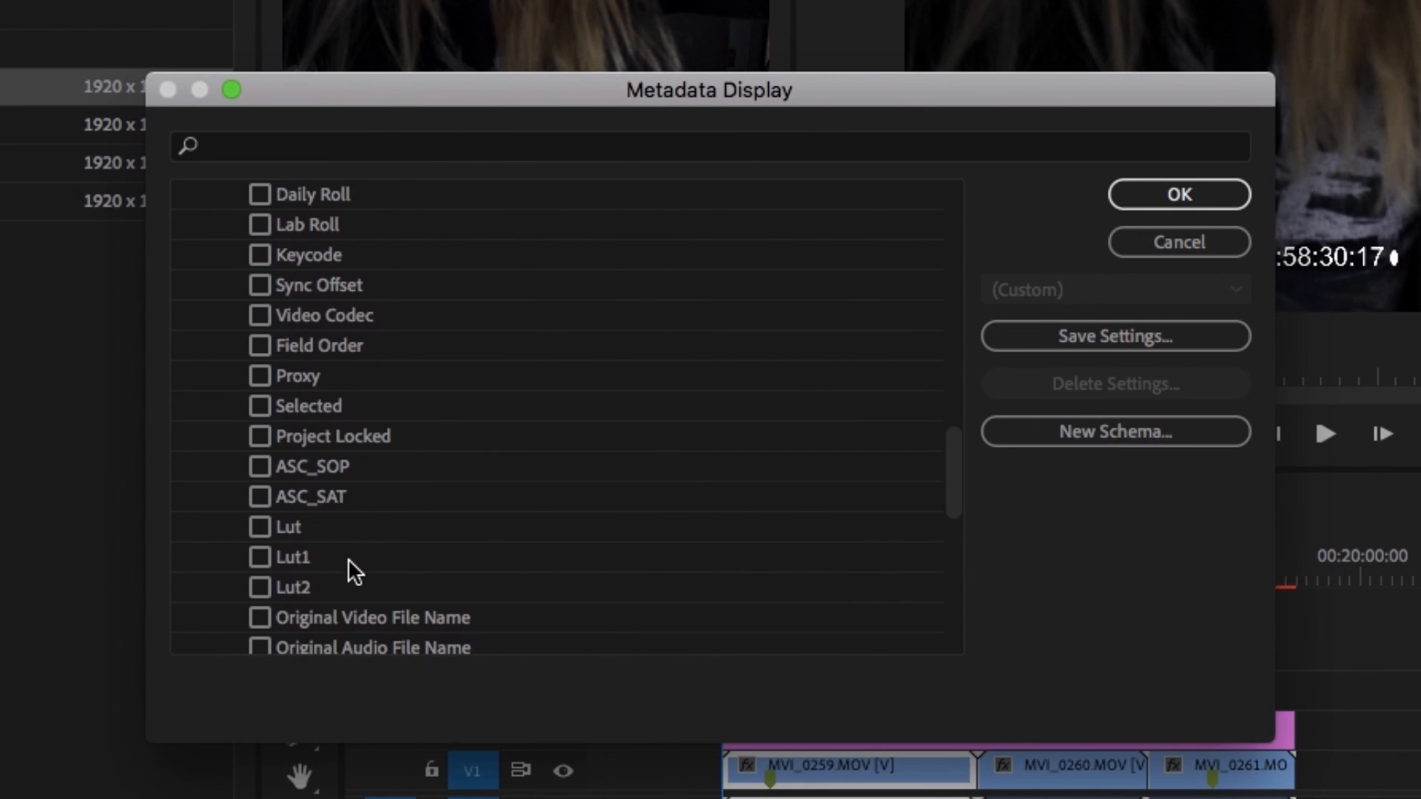
{"action": "scroll", "coordinate": [355, 518], "scroll_direction": "down", "scroll_amount": 4}
{"action": "left_click", "coordinate": [348, 522]}
{"action": "scroll", "coordinate": [336, 511], "scroll_direction": "up", "scroll_amount": 10}
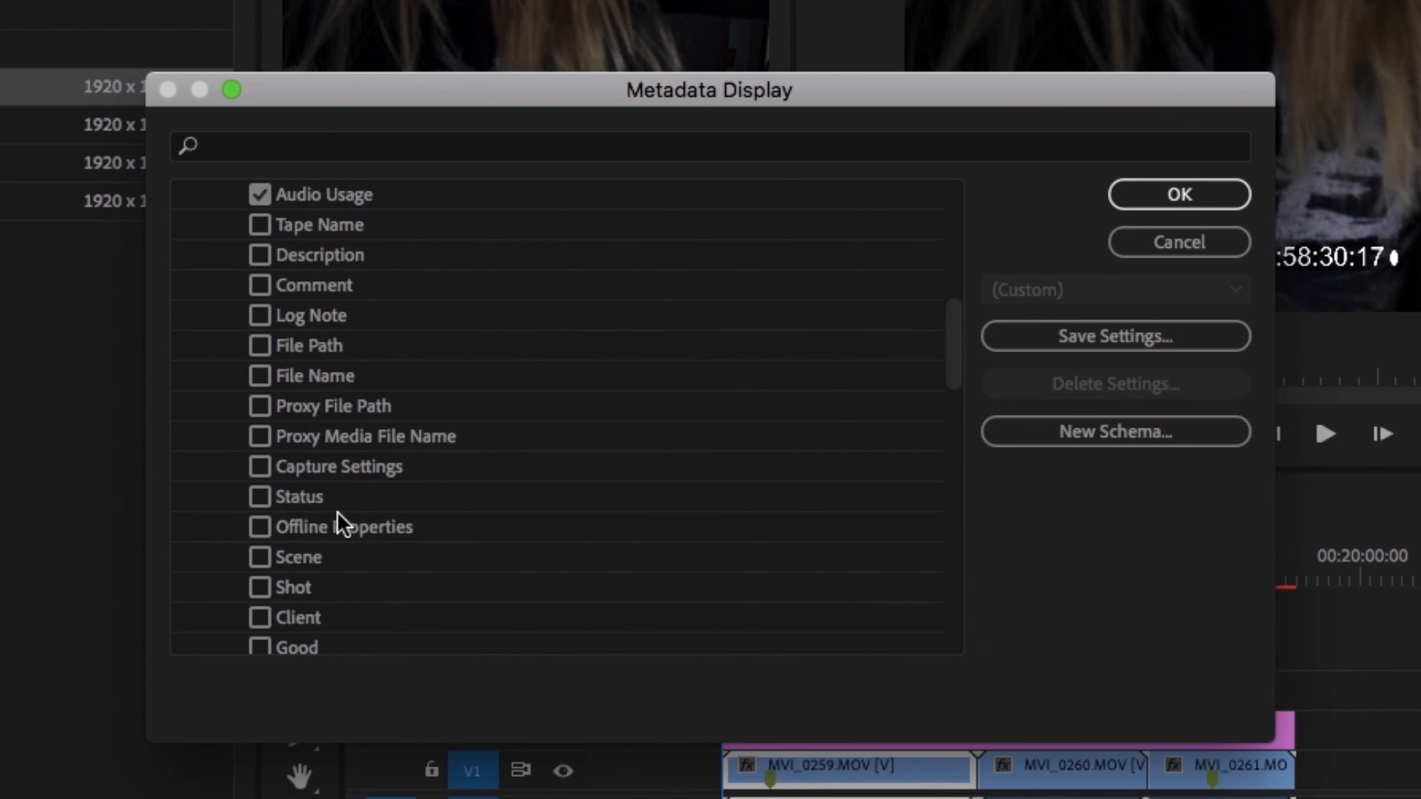
{"action": "left_click", "coordinate": [1188, 201]}
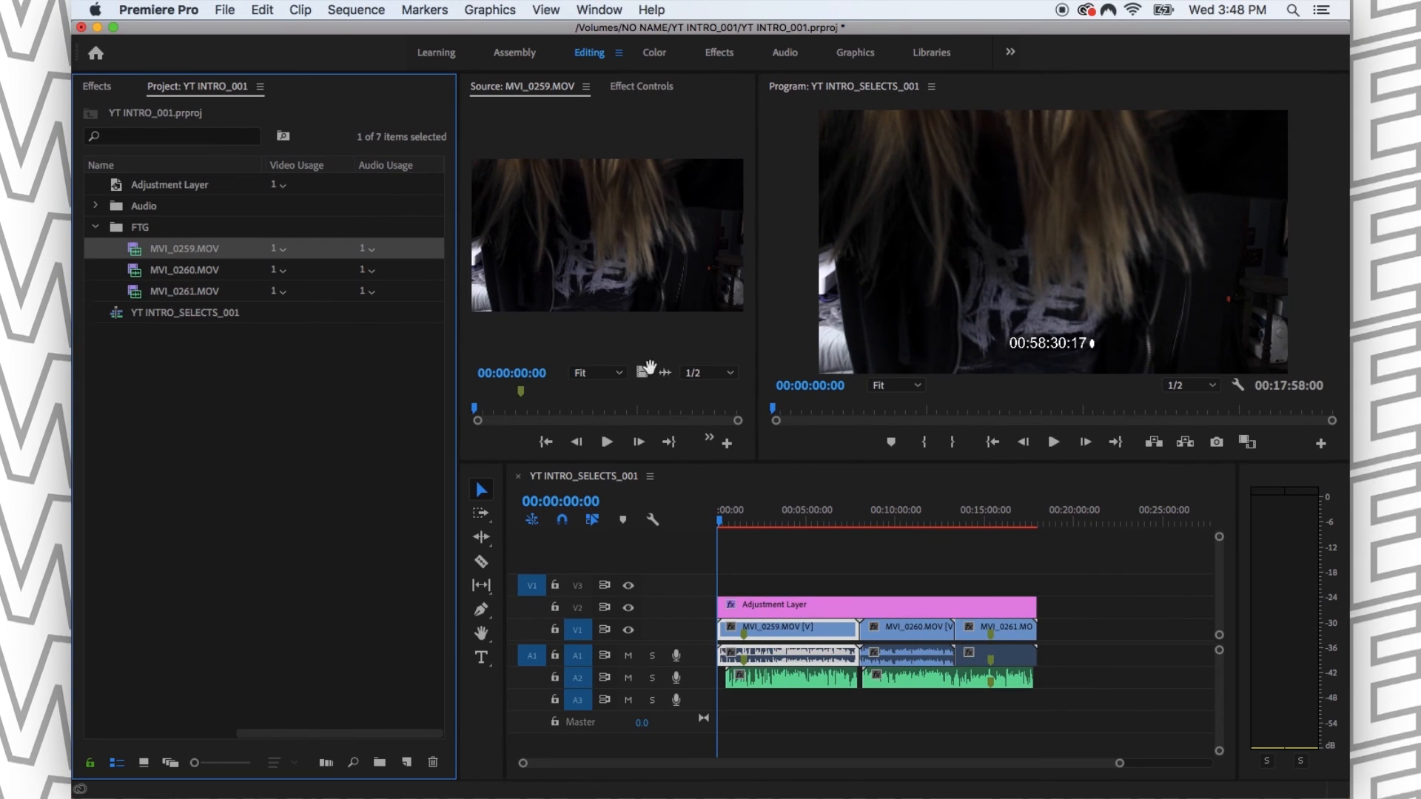